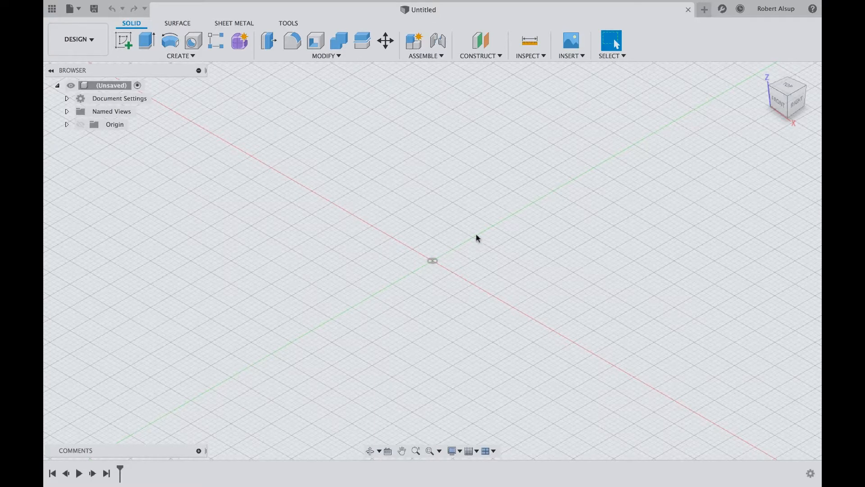
# Preview the front and home view orientations and review the list of available workspaces.
pyautogui.click(779, 102)
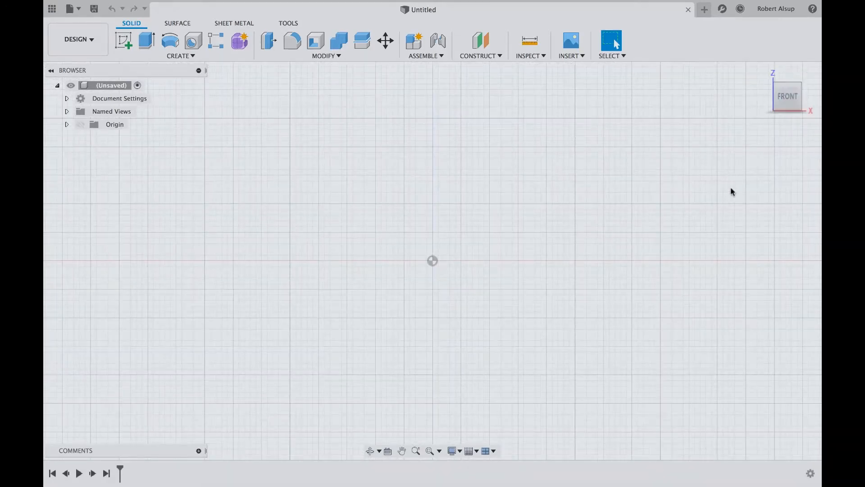
pyautogui.click(763, 73)
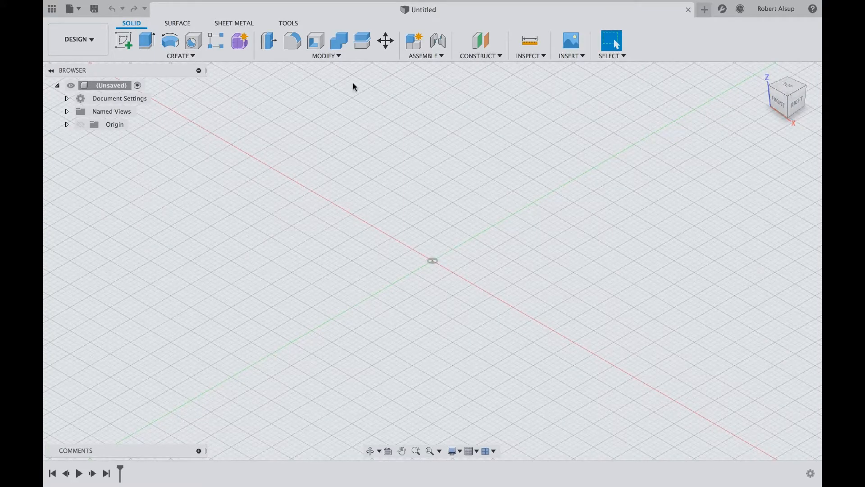
pyautogui.click(90, 39)
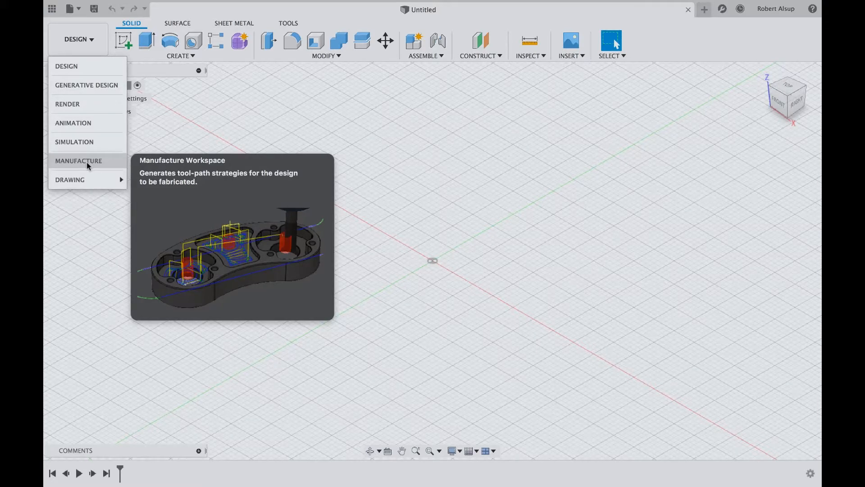
pyautogui.click(244, 129)
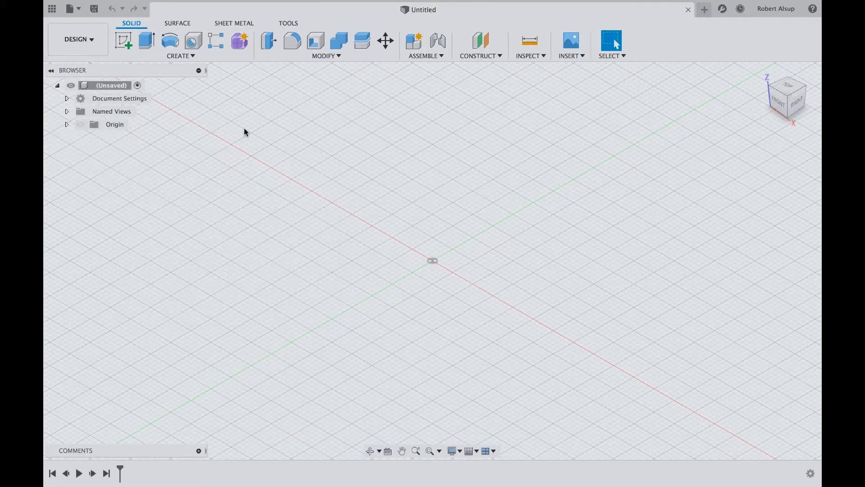
# Review the Fusion 360 VIDEO project's design files and the online job status.
pyautogui.click(53, 9)
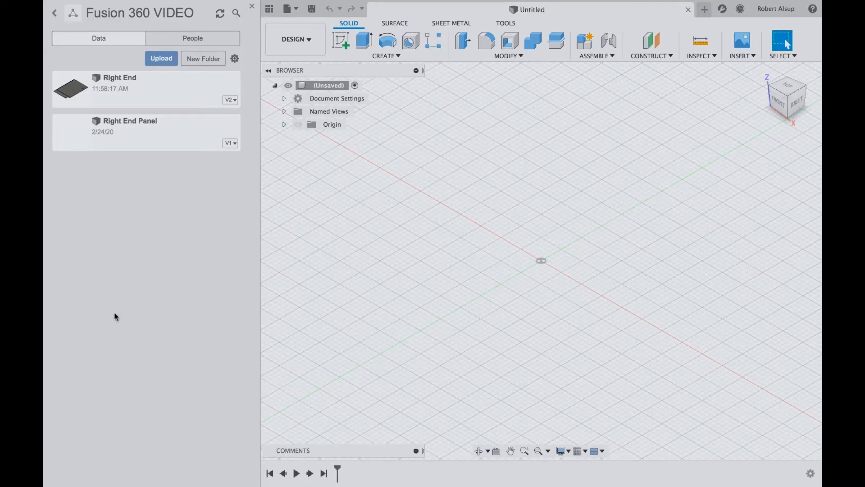
pyautogui.click(251, 7)
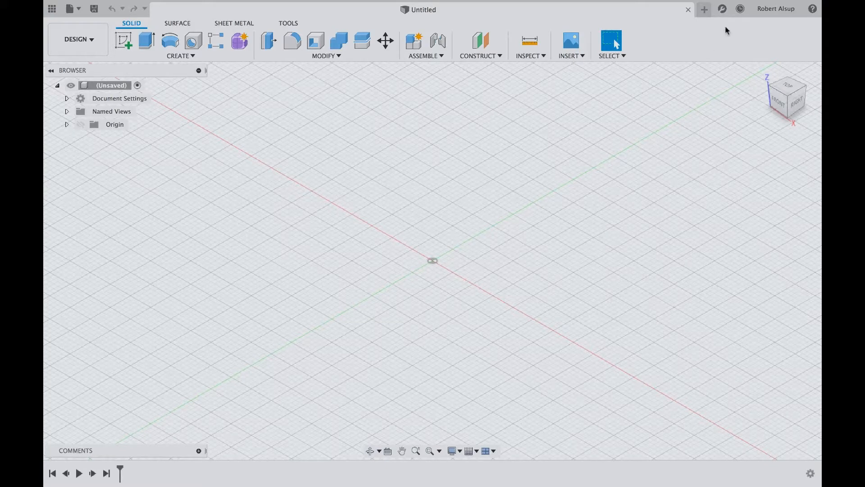
pyautogui.click(739, 9)
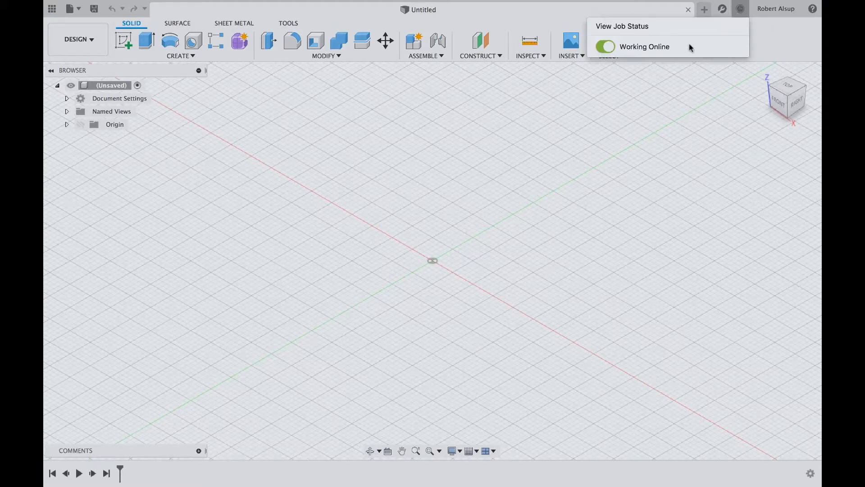
pyautogui.click(624, 96)
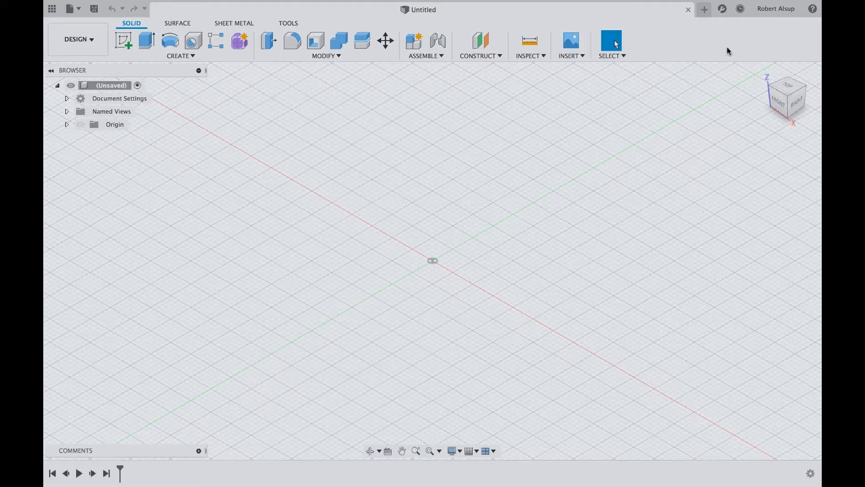
# Review the general preferences, including units and navigation settings, and accept them.
pyautogui.click(775, 11)
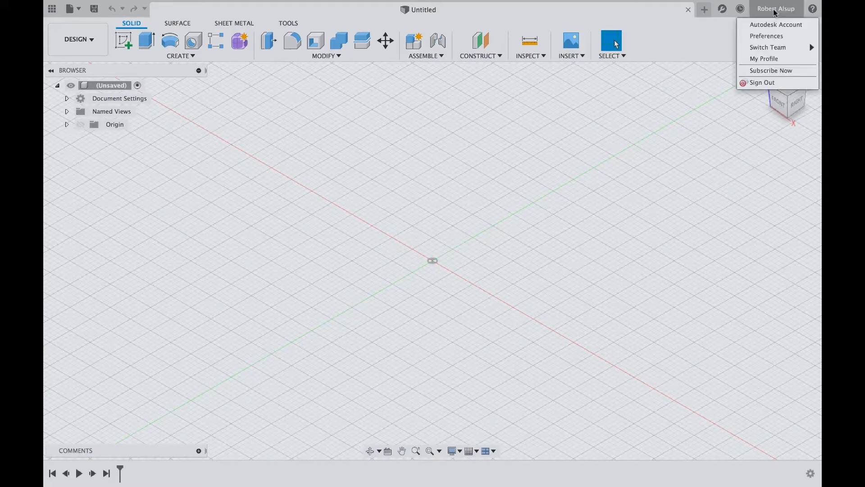
pyautogui.click(769, 37)
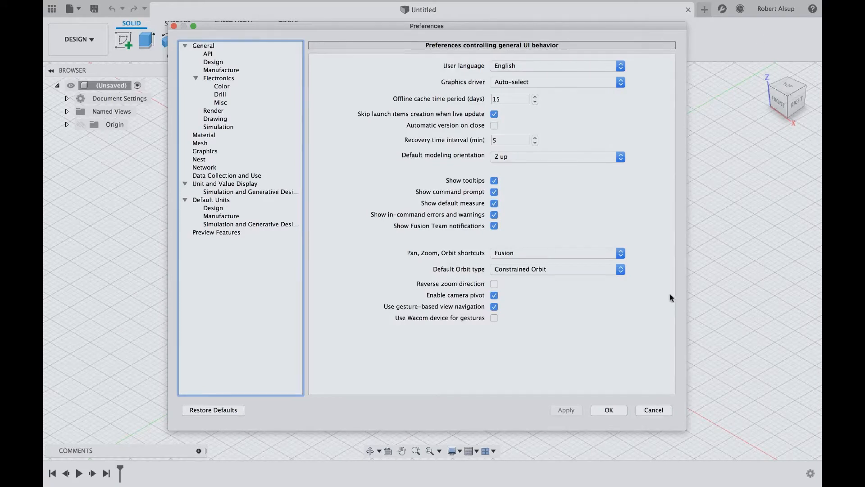
pyautogui.click(609, 410)
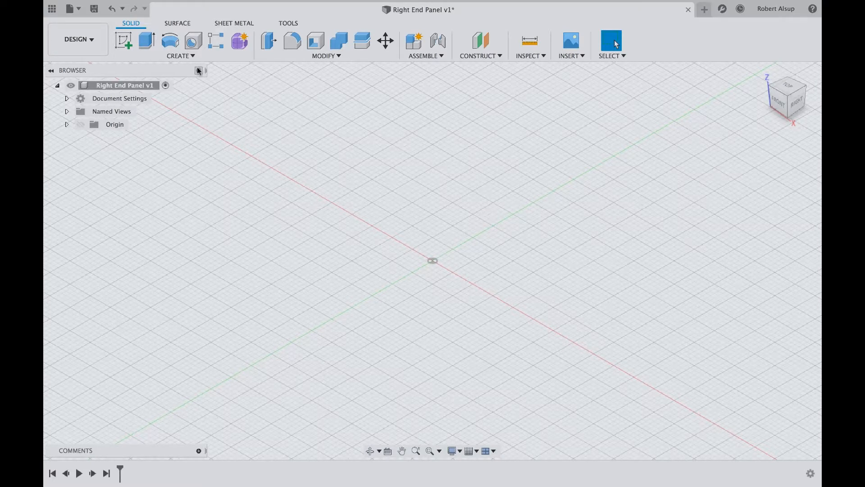
# Create a new sketch on the horizontal XY plane.
pyautogui.click(192, 56)
pyautogui.click(183, 79)
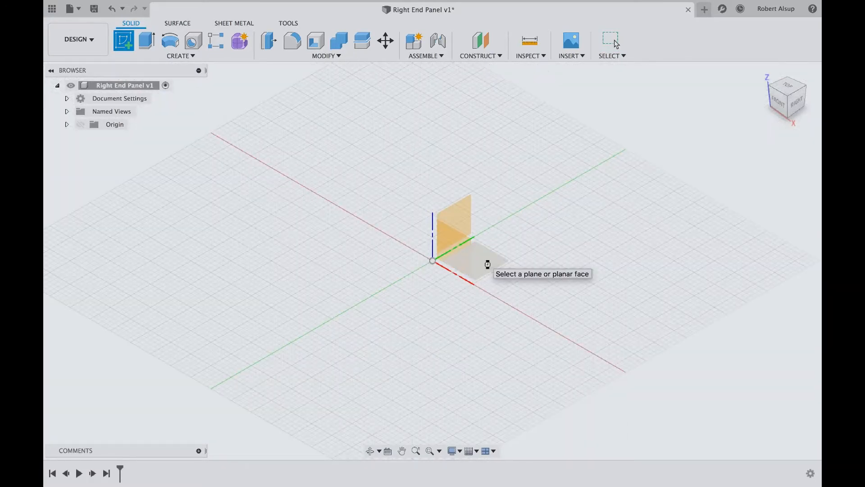
pyautogui.click(486, 263)
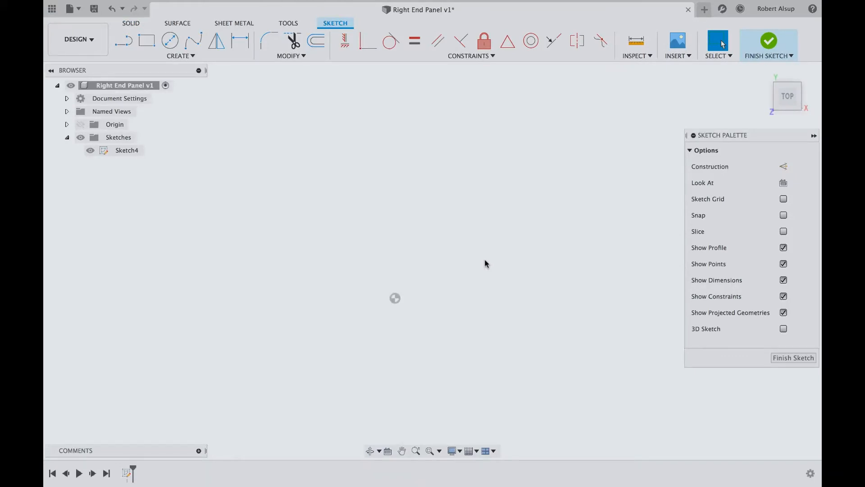
# Draw a rectangle from the origin, 34.5 in high and 23 in wide.
pyautogui.click(144, 49)
pyautogui.click(395, 299)
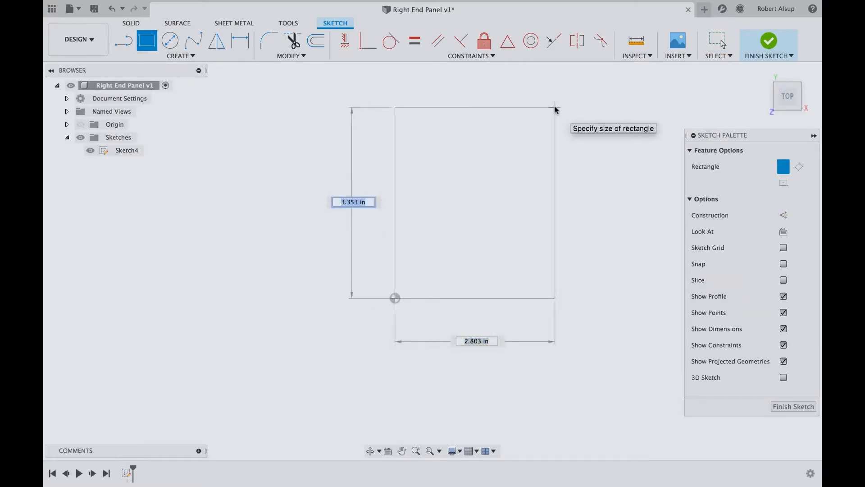
pyautogui.write('34.5')
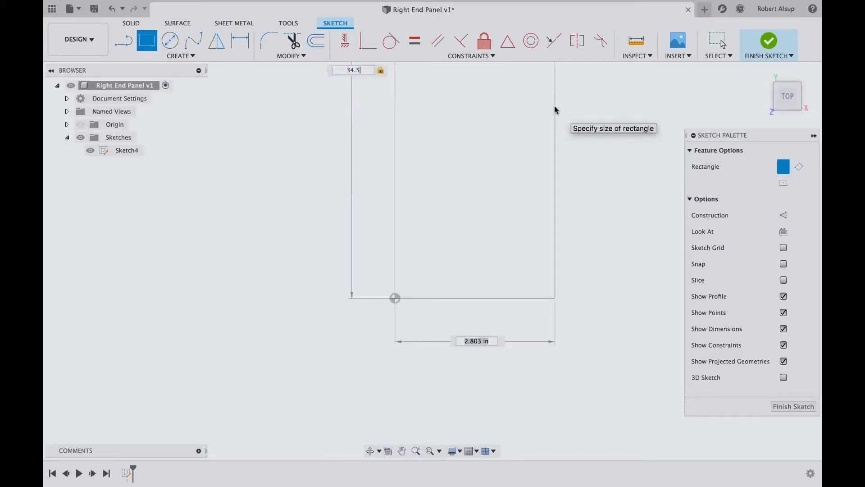
pyautogui.press('Tab')
pyautogui.write('24')
pyautogui.press('Return')
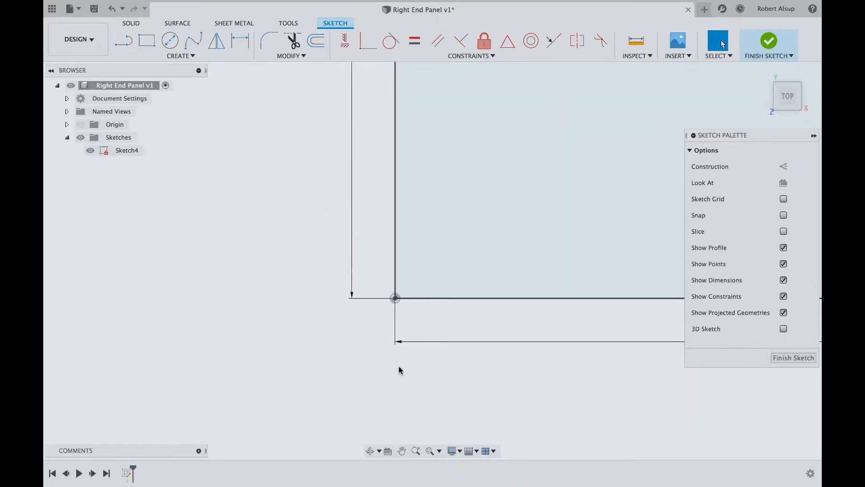
pyautogui.click(428, 451)
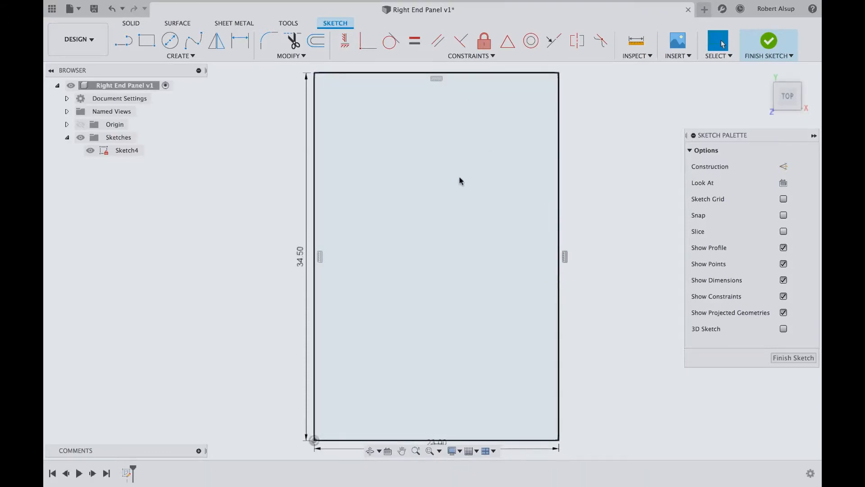
# Hide the sketch constraints and open the rectangle's height dimension for editing.
pyautogui.click(783, 296)
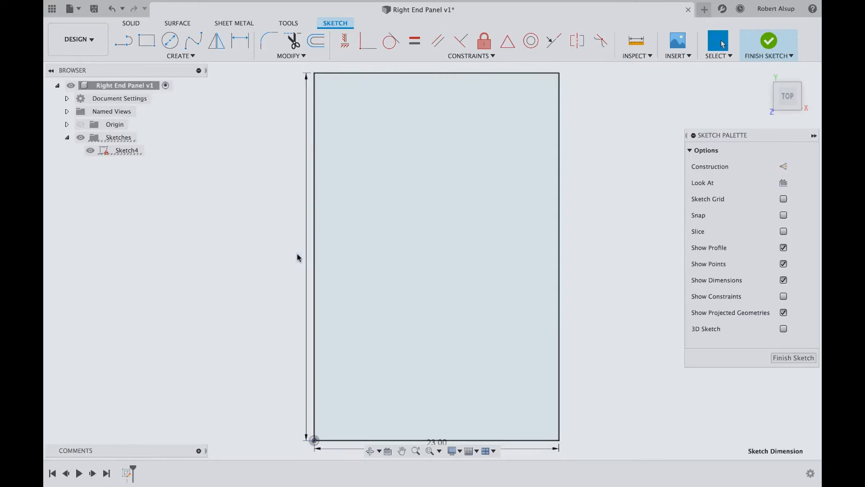
pyautogui.doubleClick(298, 256)
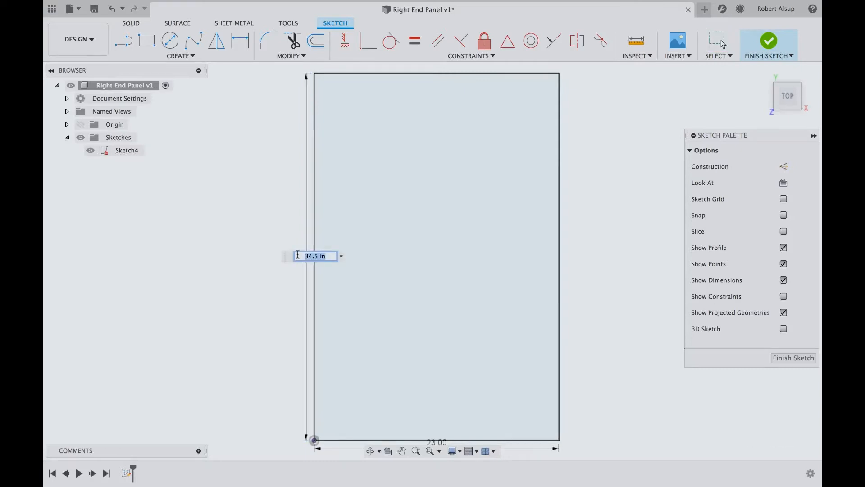
pyautogui.click(257, 262)
pyautogui.scroll(-2, 257, 262)
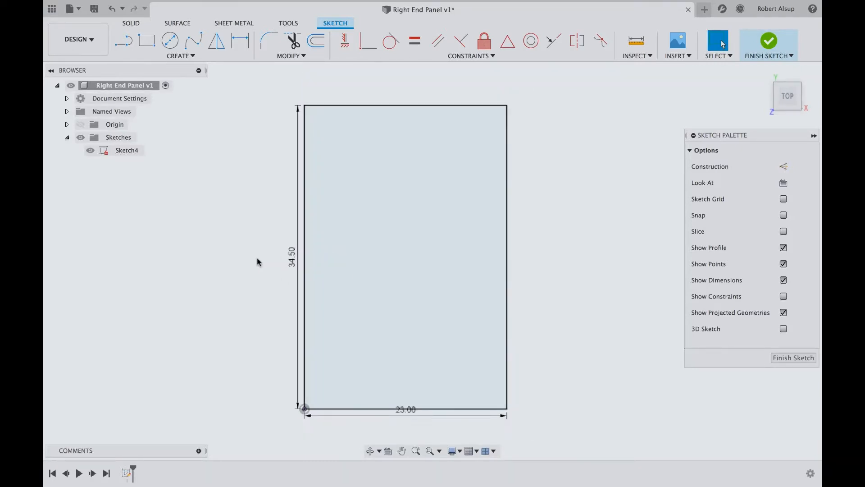
pyautogui.scroll(1, 258, 262)
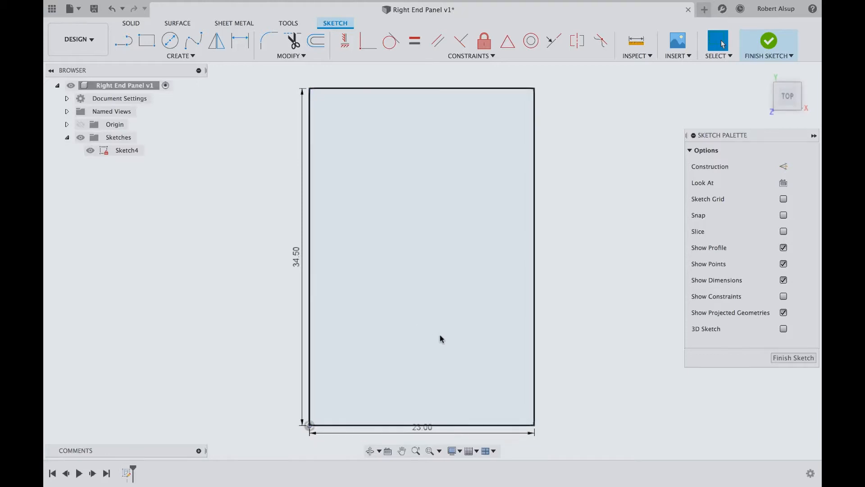
# Draw a rectangle 3 in wide and 4 in high inside the panel's lower-right corner and finish the sketch.
pyautogui.click(139, 45)
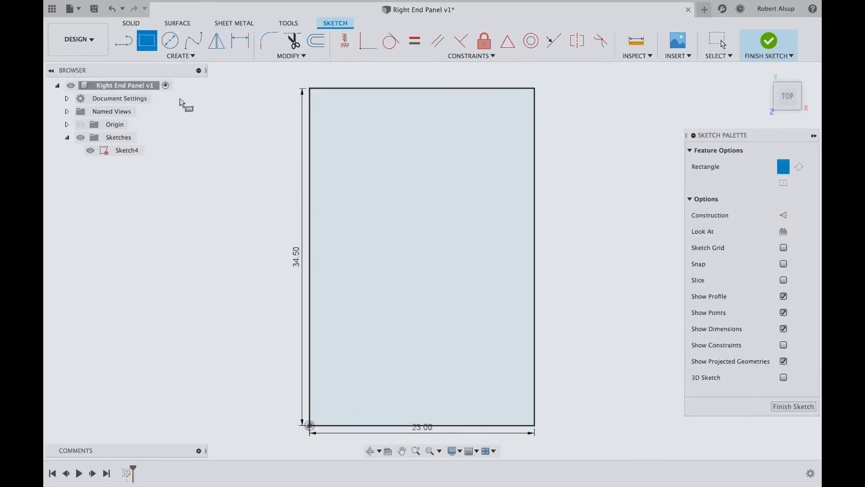
pyautogui.click(535, 425)
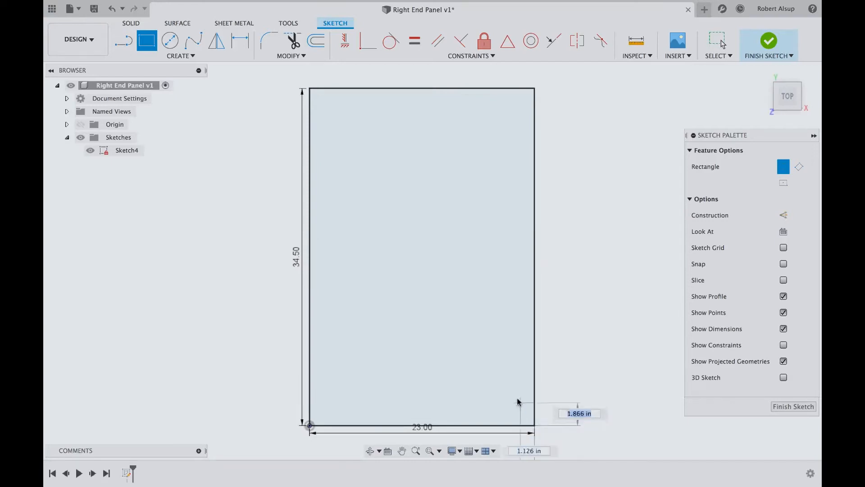
pyautogui.write('3')
pyautogui.press('Tab')
pyautogui.write('4')
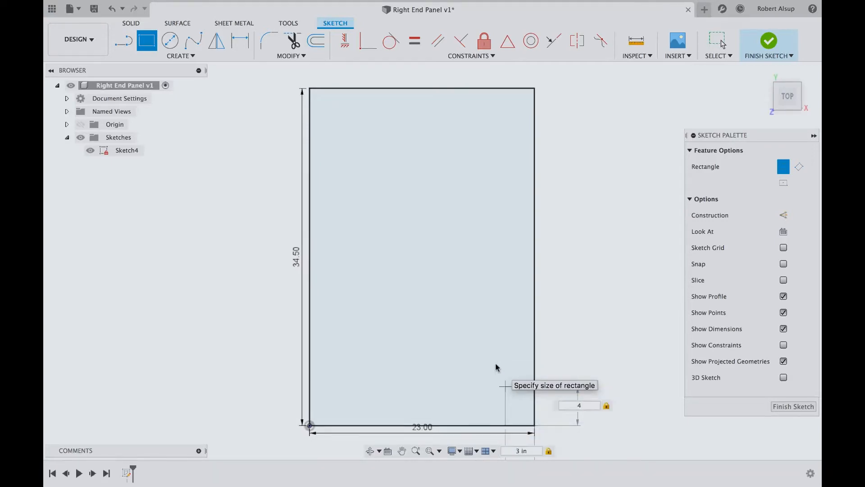
pyautogui.press('Return')
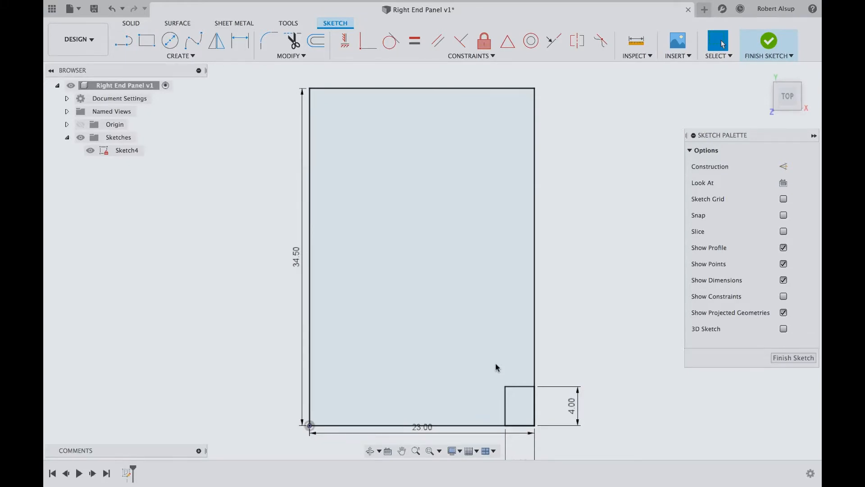
pyautogui.click(794, 358)
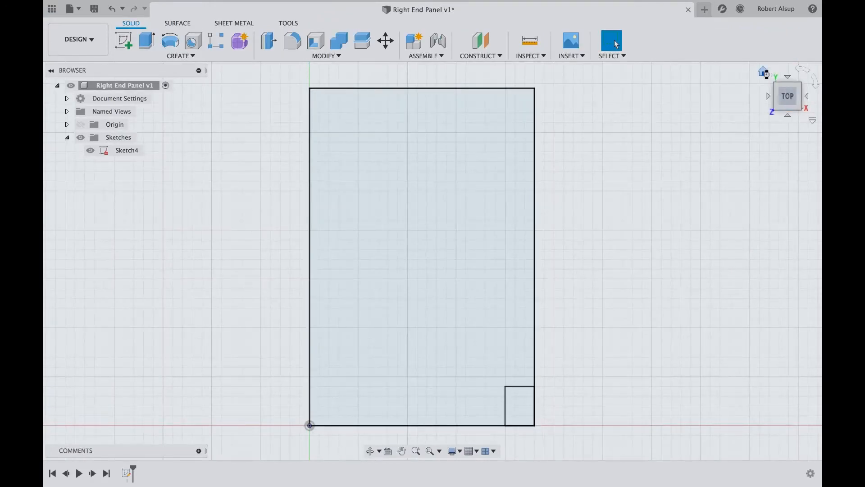
# Press Pull the large profile upward into a thin panel as a new body, leaving out the small corner rectangle.
pyautogui.click(764, 72)
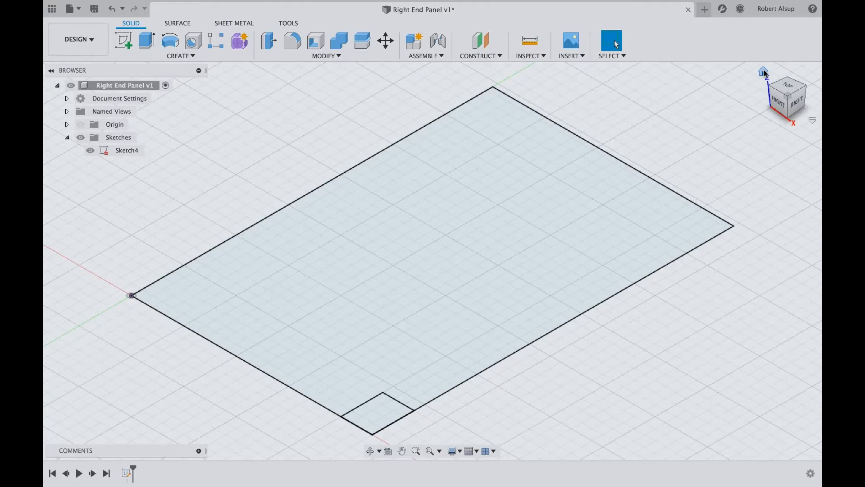
pyautogui.click(338, 56)
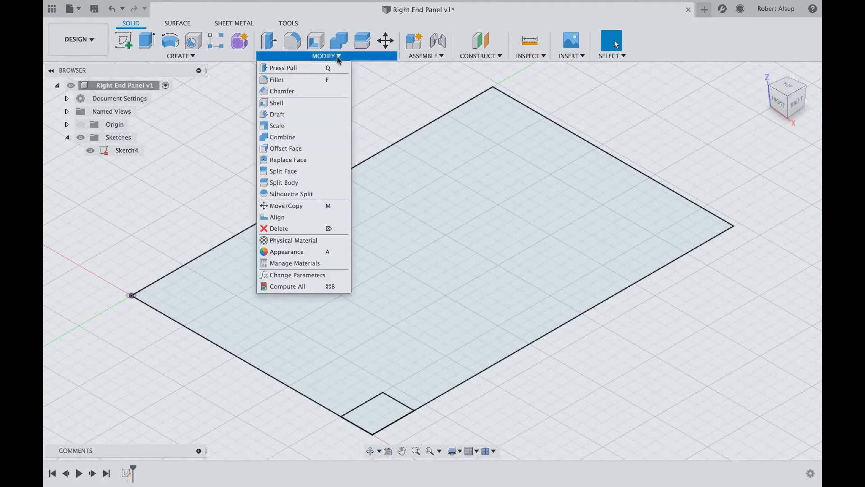
pyautogui.click(296, 68)
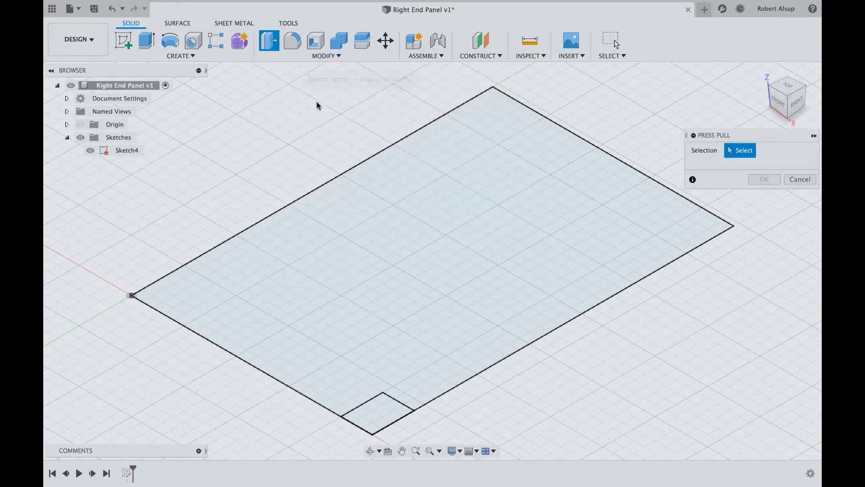
pyautogui.click(446, 211)
pyautogui.moveTo(433, 247); pyautogui.dragTo(433, 216)
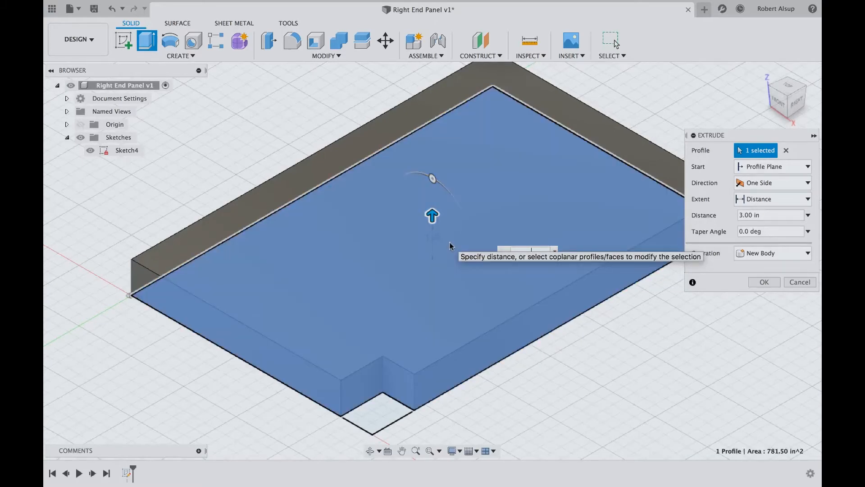
pyautogui.press('Return')
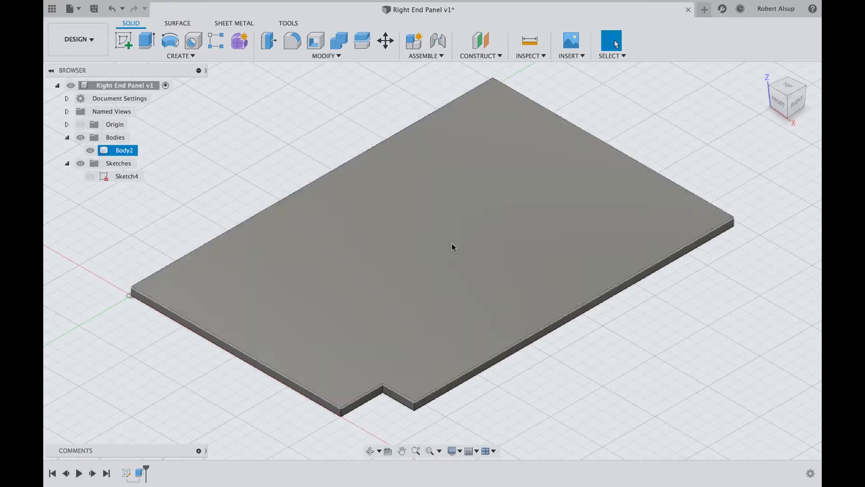
# Compare the panel body with its sketch by switching their visibility, ending with the body shown and the sketch hidden.
pyautogui.click(90, 151)
pyautogui.click(90, 150)
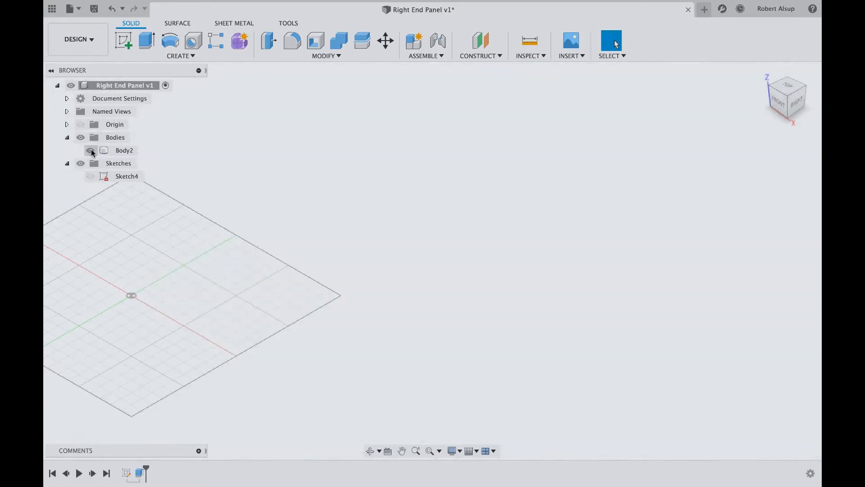
pyautogui.click(91, 176)
pyautogui.click(91, 150)
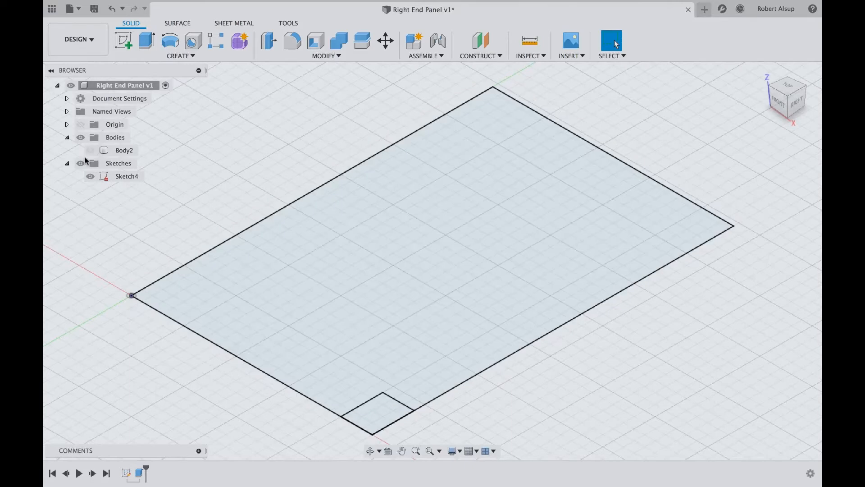
pyautogui.click(90, 176)
pyautogui.click(91, 151)
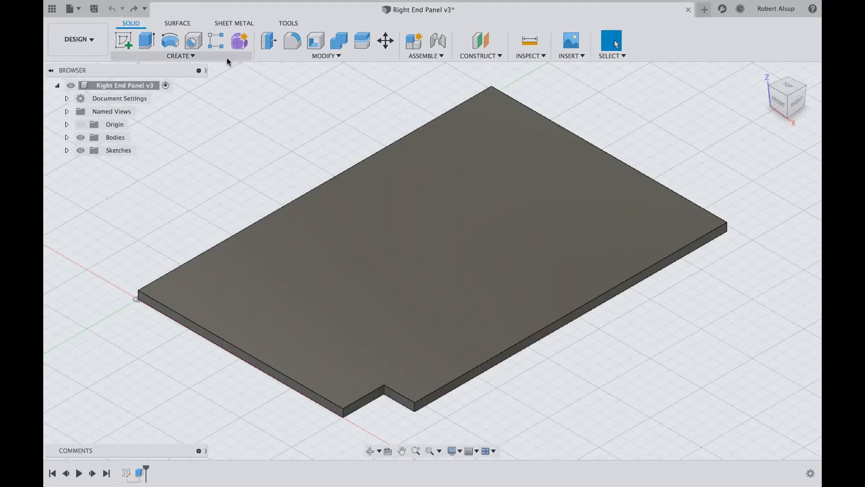
# Start a new sketch on the panel's large top face.
pyautogui.click(169, 56)
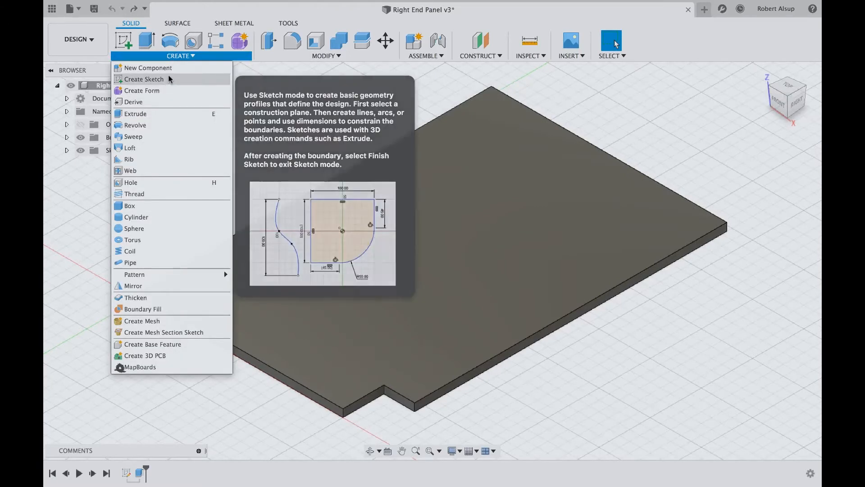
pyautogui.click(173, 79)
pyautogui.click(432, 230)
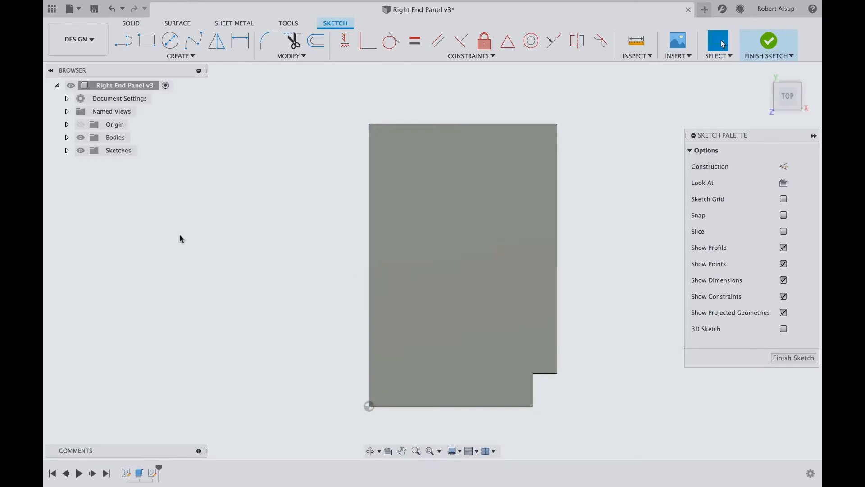
# Draw a rectangle 3 in wide and 0.75 in high in the empty area left of the panel, and hide the sketch dimensions and constraints.
pyautogui.click(146, 40)
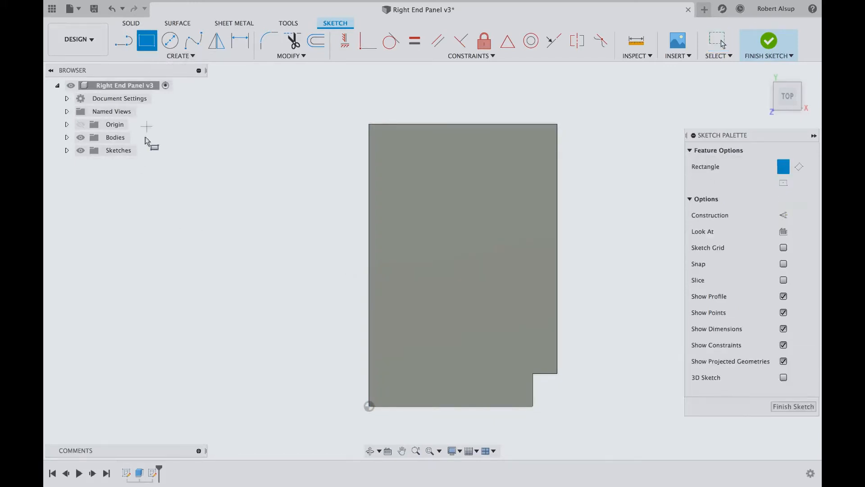
pyautogui.click(127, 233)
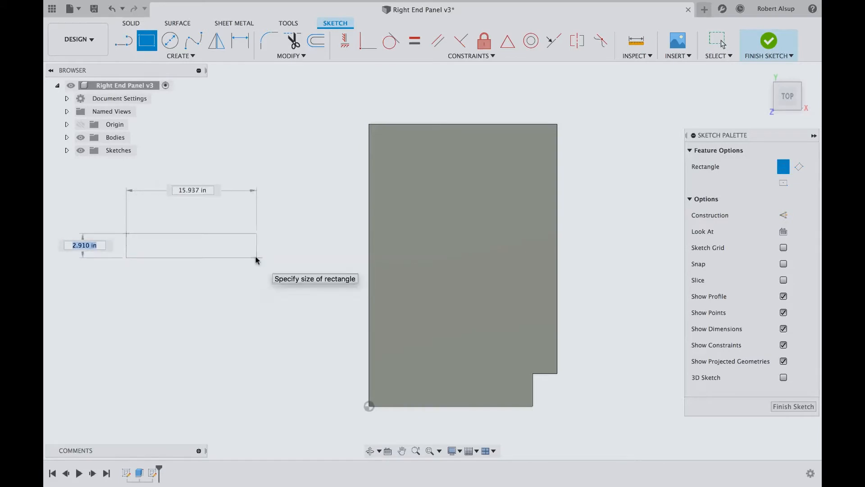
pyautogui.write('0.75')
pyautogui.press('Tab')
pyautogui.write('3')
pyautogui.press('Return')
pyautogui.press('Escape')
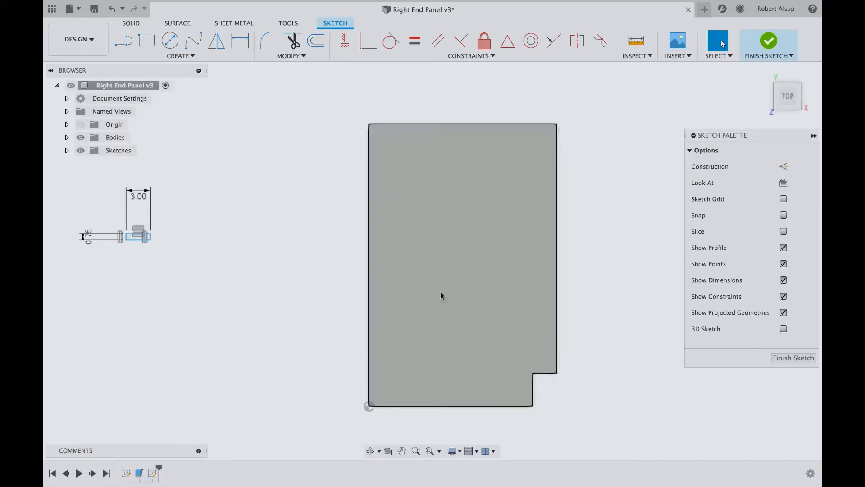
pyautogui.click(783, 280)
pyautogui.click(783, 296)
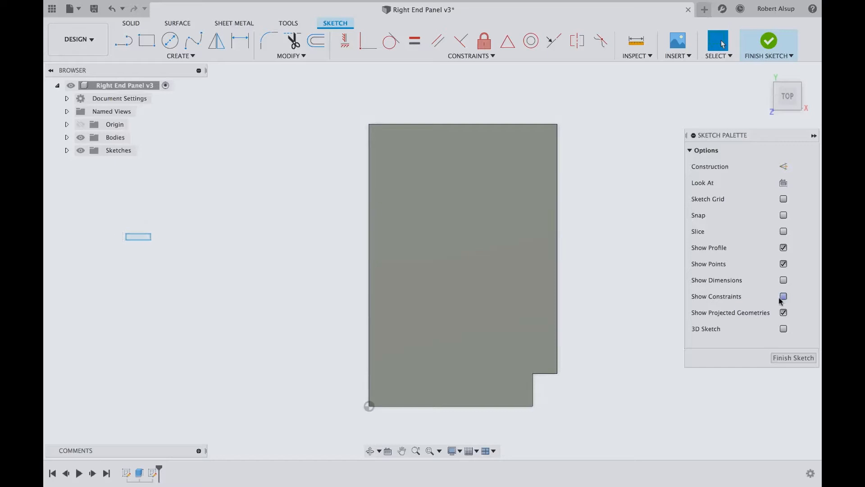
# Move the small rectangle point to point, placing its upper-right corner on the panel's upper-right corner.
pyautogui.moveTo(90, 218); pyautogui.dragTo(248, 317)
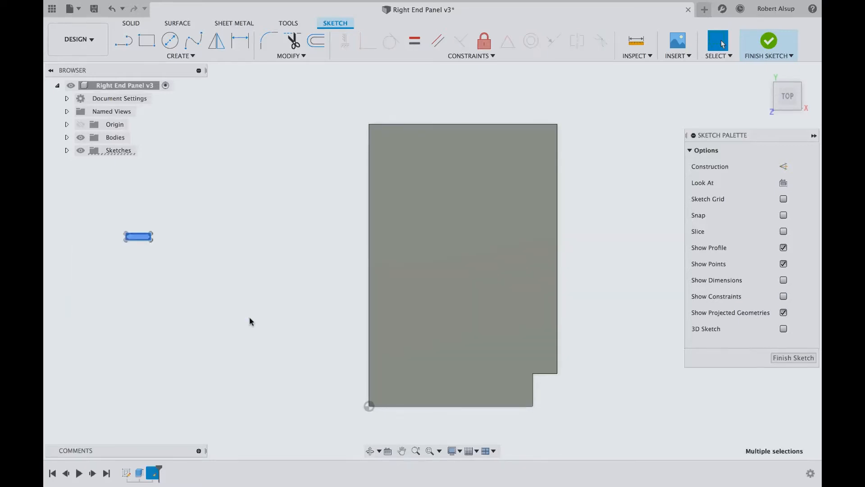
pyautogui.click(302, 56)
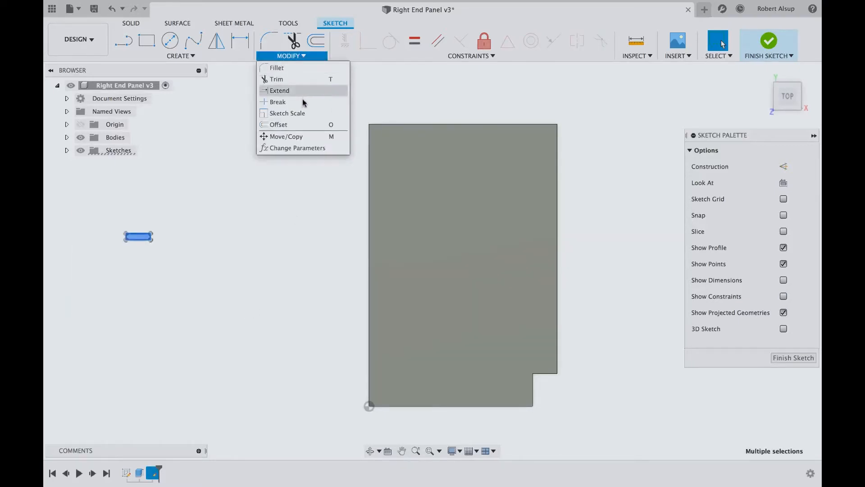
pyautogui.click(296, 134)
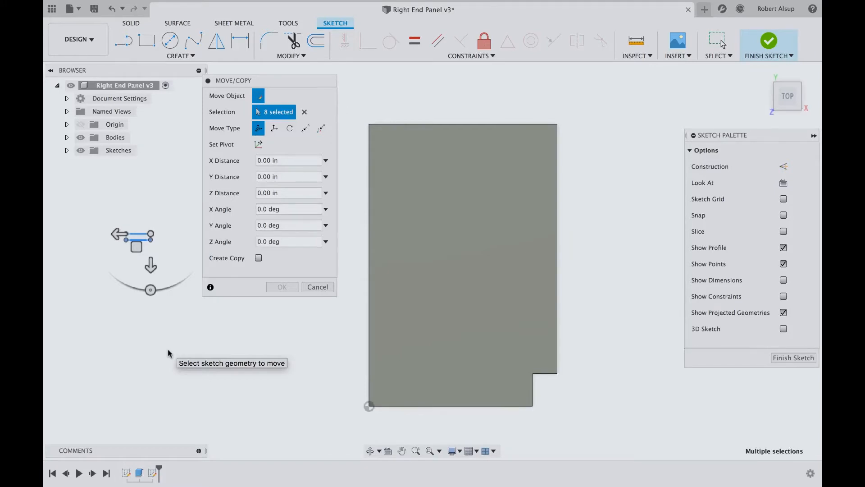
pyautogui.click(306, 129)
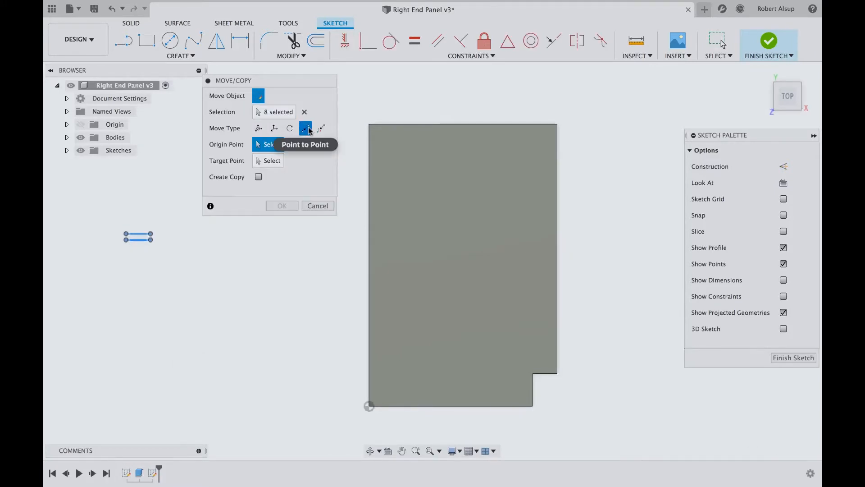
pyautogui.click(151, 236)
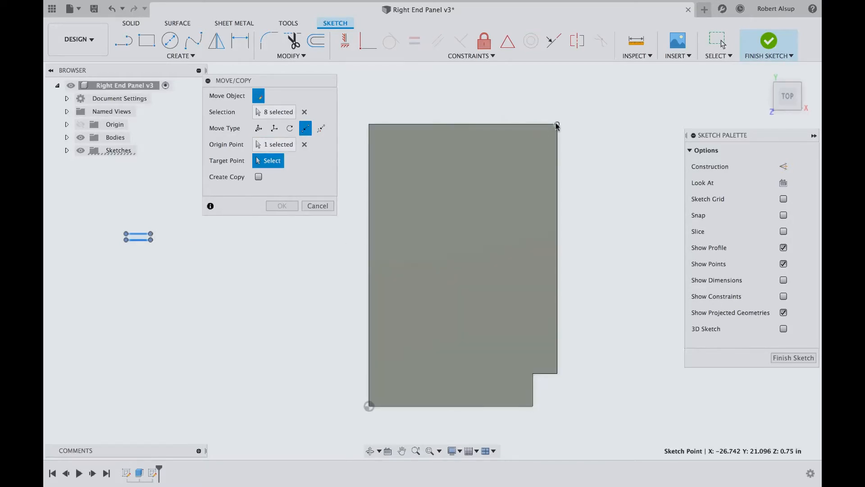
pyautogui.click(557, 124)
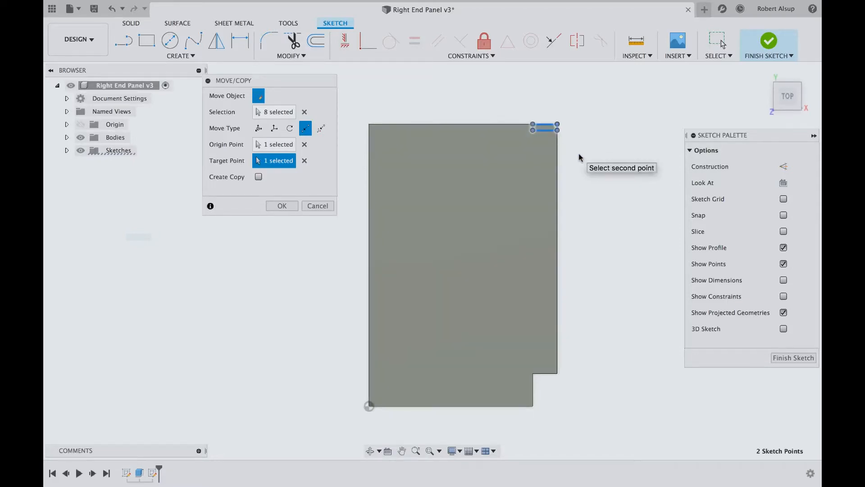
# Shift the small rectangle a short distance left along the panel's top edge with Free Move.
pyautogui.click(258, 128)
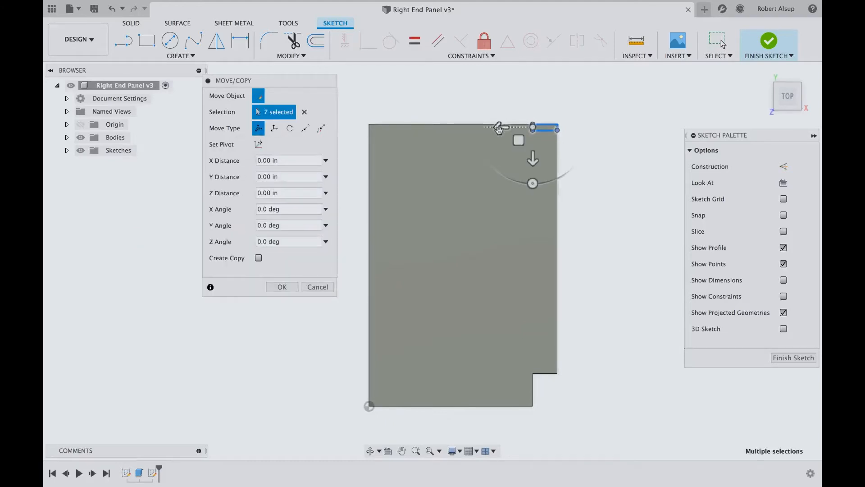
pyautogui.moveTo(501, 127); pyautogui.dragTo(485, 128)
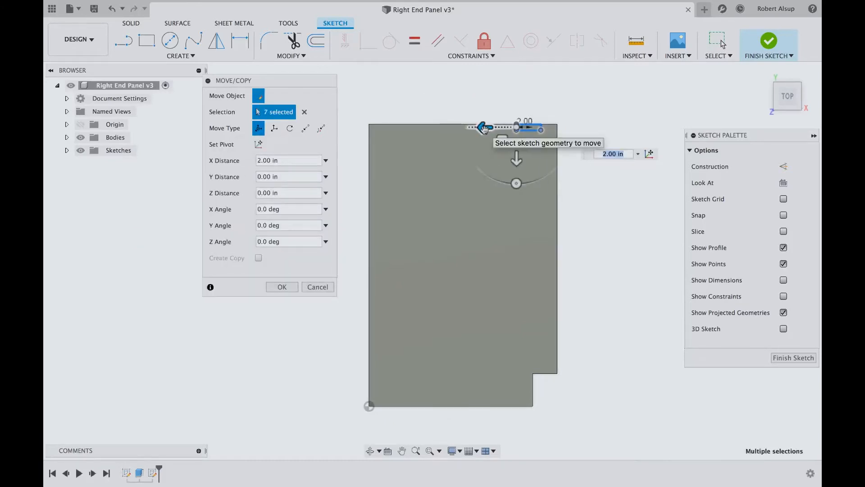
pyautogui.press('Return')
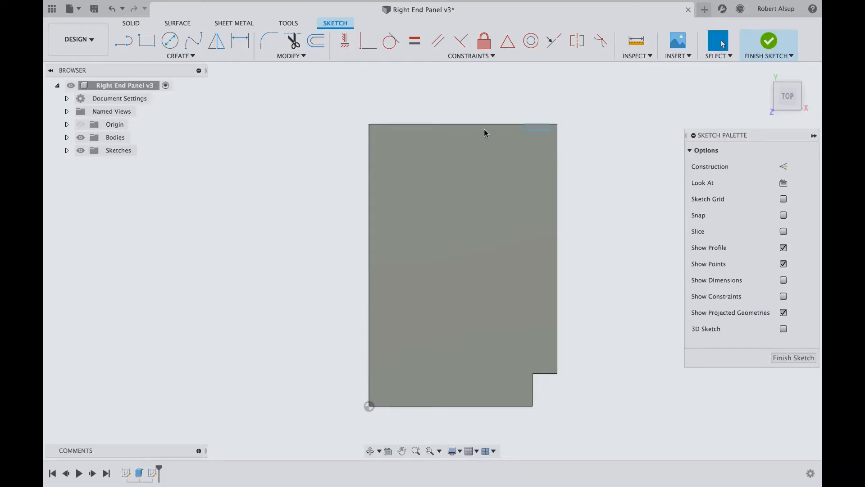
# Copy the small rectangle at the panel's top edge 6 in straight down.
pyautogui.moveTo(508, 112)
pyautogui.mouseDown()
pyautogui.moveTo(521, 128)
pyautogui.moveTo(561, 145)
pyautogui.mouseUp()
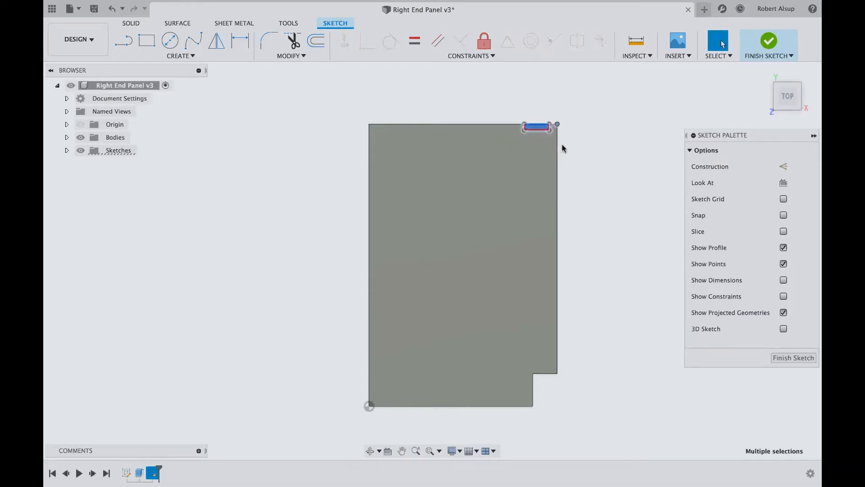
pyautogui.press('m')
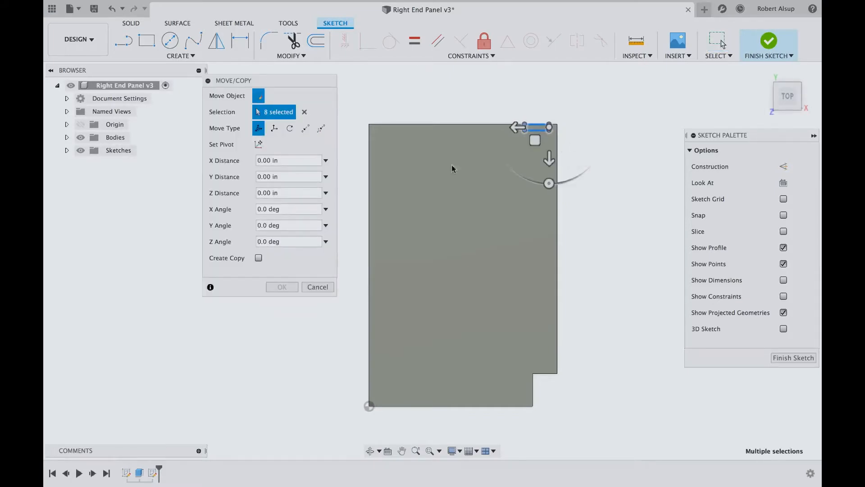
pyautogui.click(259, 258)
pyautogui.moveTo(549, 158); pyautogui.dragTo(549, 209)
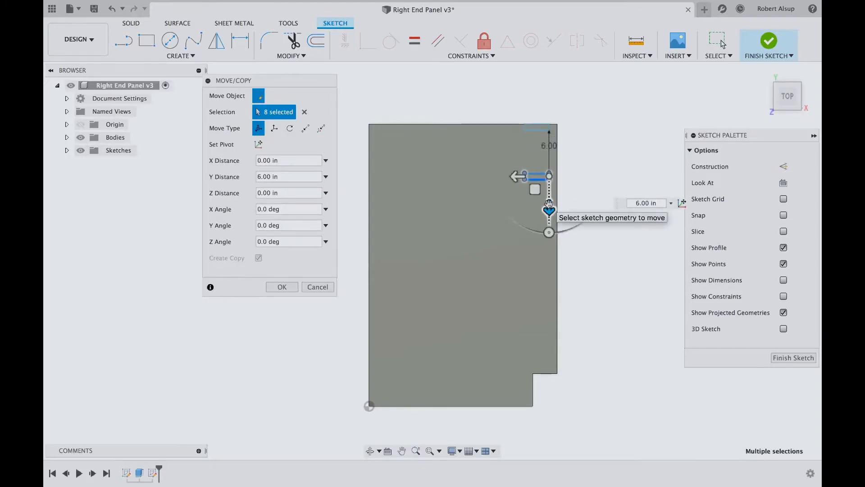
pyautogui.press('Return')
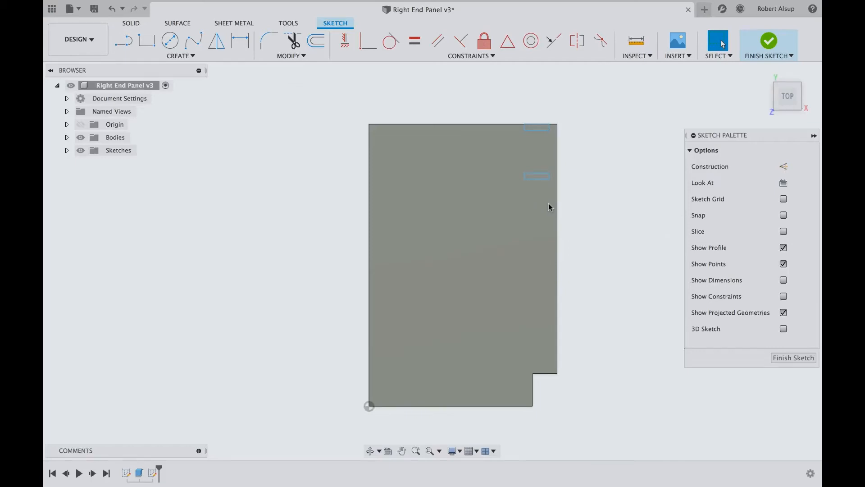
# Copy the lower small rectangle point to point, placing the copy's upper-left corner on the panel's upper-left corner.
pyautogui.moveTo(498, 164); pyautogui.dragTo(571, 204)
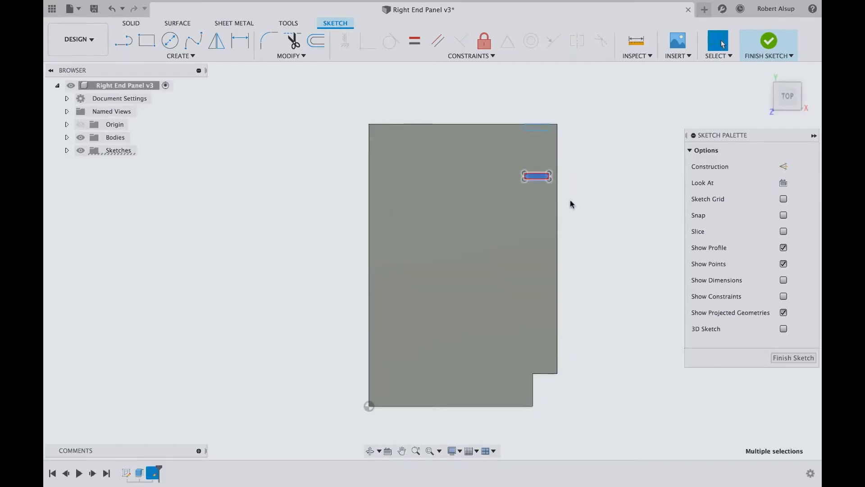
pyautogui.press('m')
pyautogui.click(258, 258)
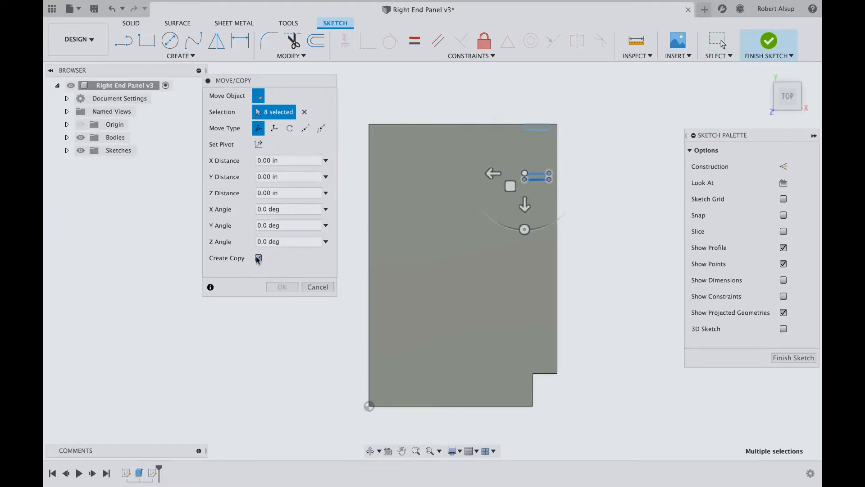
pyautogui.click(305, 128)
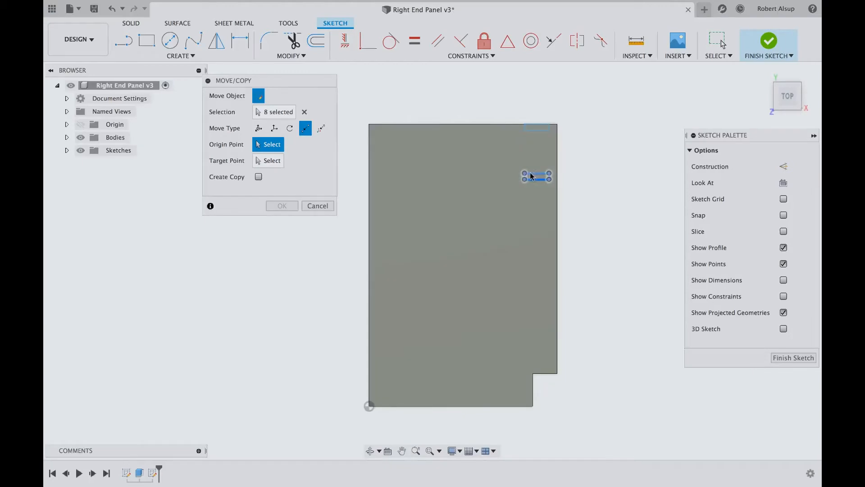
pyautogui.click(524, 173)
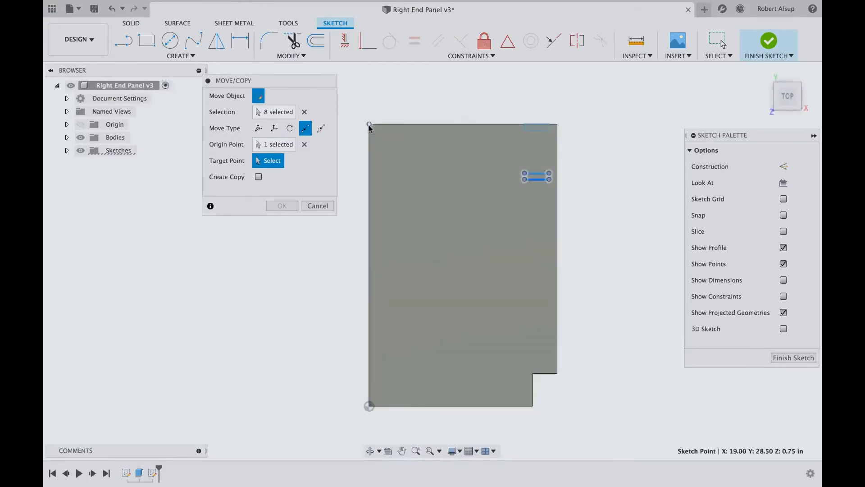
pyautogui.click(370, 125)
# Shift the upper-left copy 1 in to the right along the panel's top edge.
pyautogui.click(259, 129)
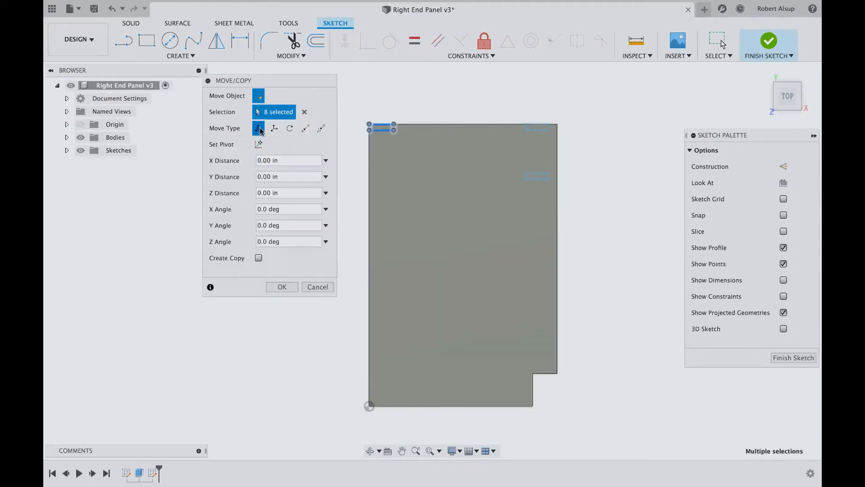
pyautogui.moveTo(292, 84)
pyautogui.mouseDown()
pyautogui.moveTo(259, 98)
pyautogui.moveTo(203, 165)
pyautogui.mouseUp()
pyautogui.moveTo(343, 127); pyautogui.dragTo(349, 125)
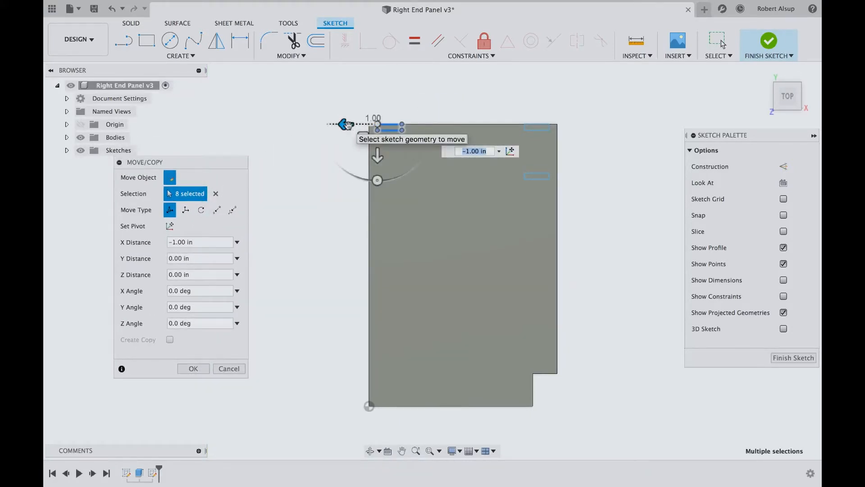
pyautogui.press('Return')
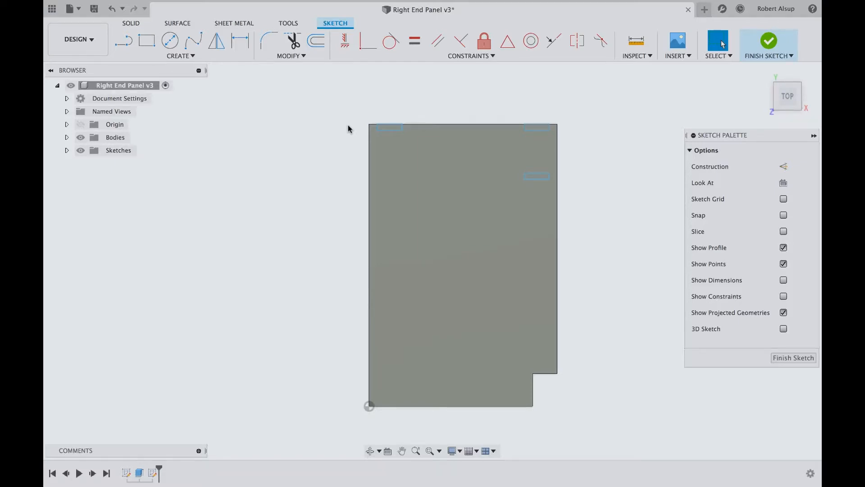
# Draw a long rectangle 23 in wide and 0.75 in high in the empty area left of the panel.
pyautogui.click(147, 40)
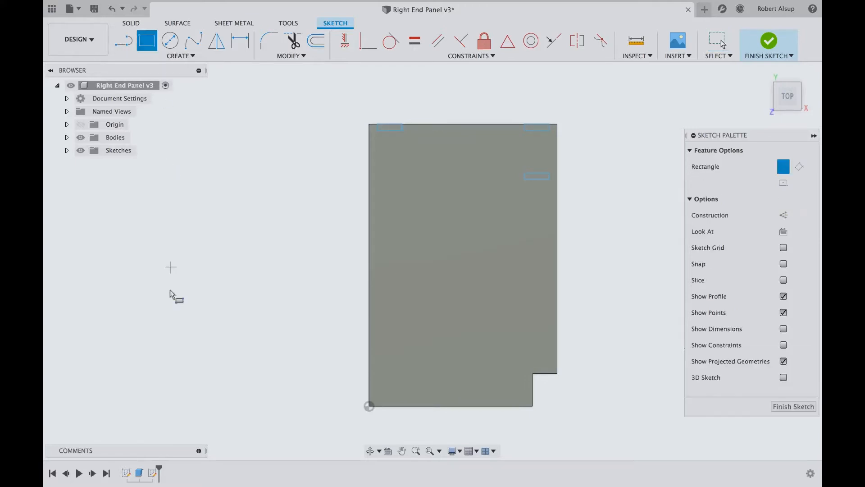
pyautogui.click(119, 314)
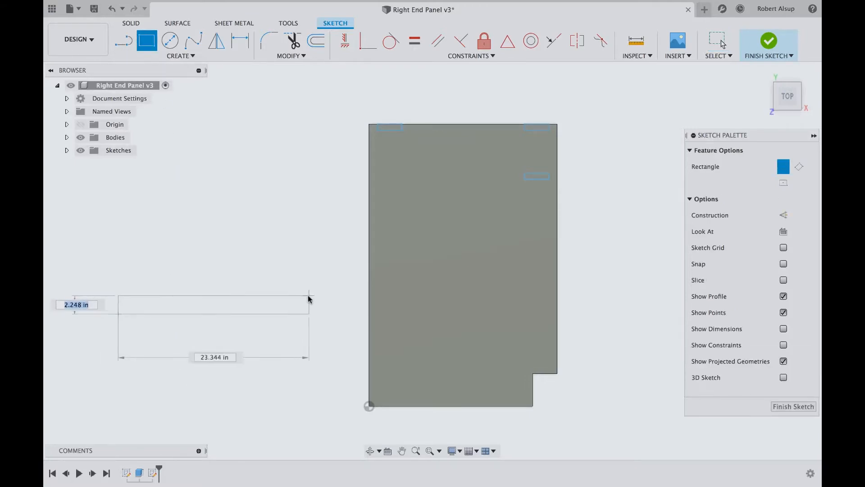
pyautogui.write('.')
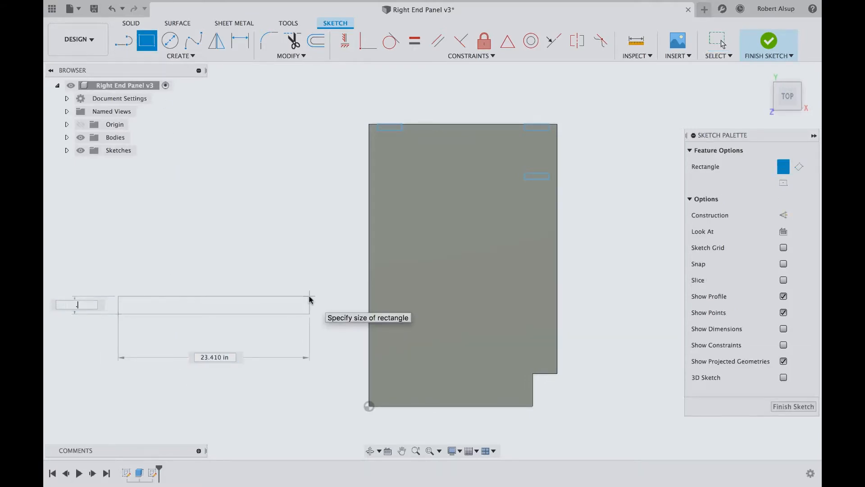
pyautogui.write('75')
pyautogui.press('Tab')
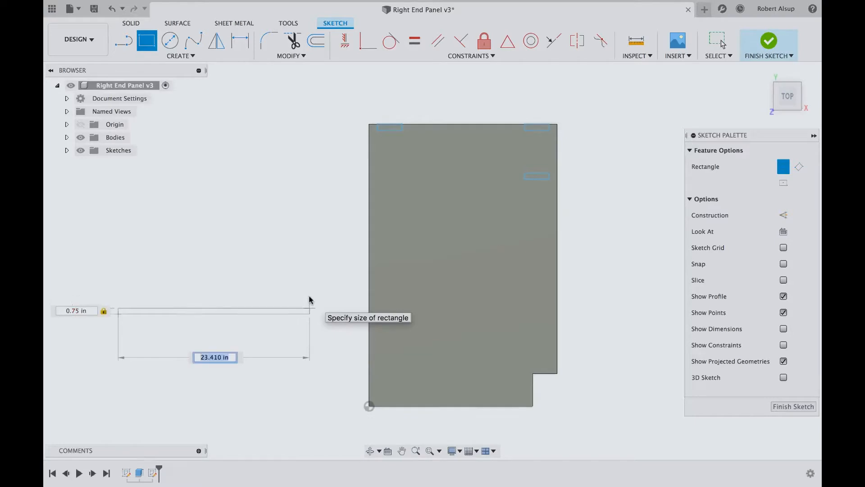
pyautogui.write('23')
pyautogui.press('Return')
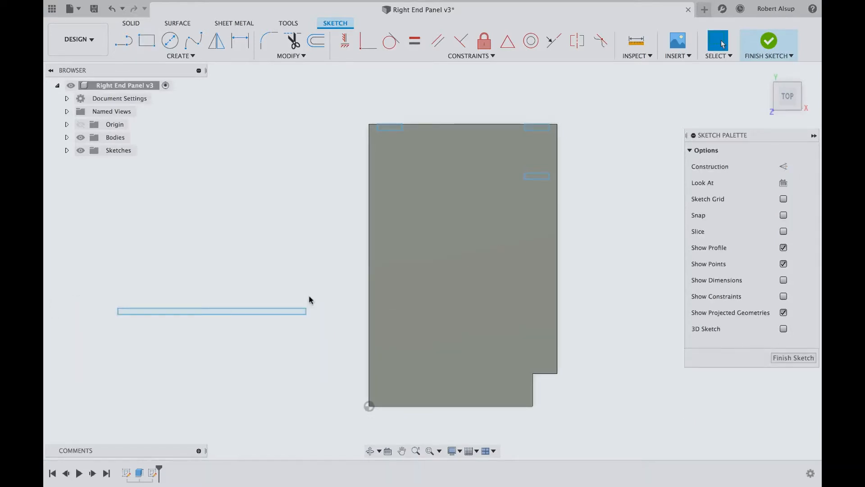
# Move the long rectangle point to point, placing its lower-right corner on the panel's outer corner just above the notch.
pyautogui.moveTo(92, 285); pyautogui.dragTo(324, 350)
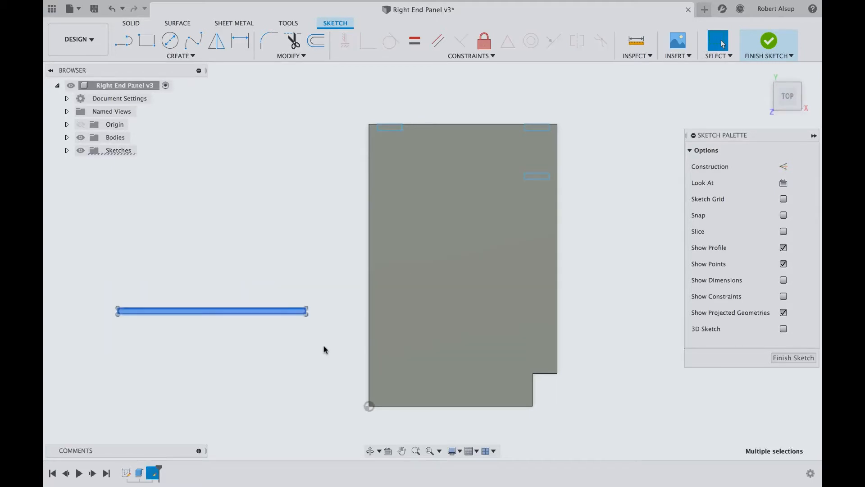
pyautogui.press('m')
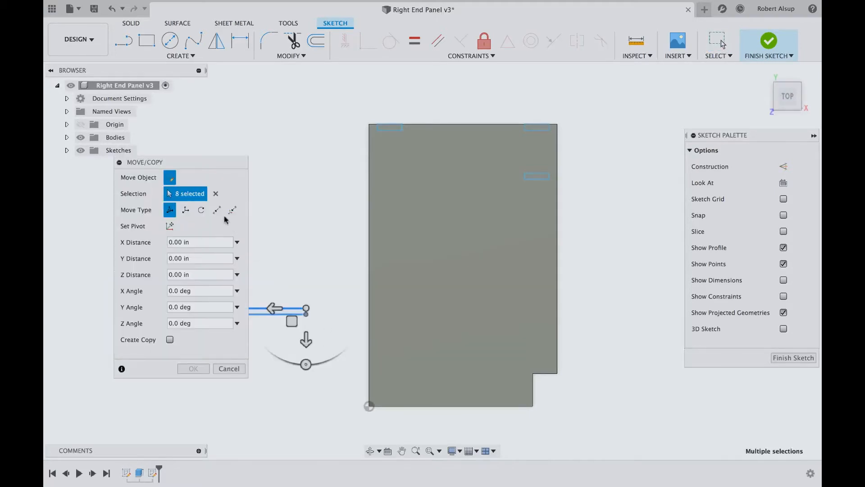
pyautogui.click(217, 210)
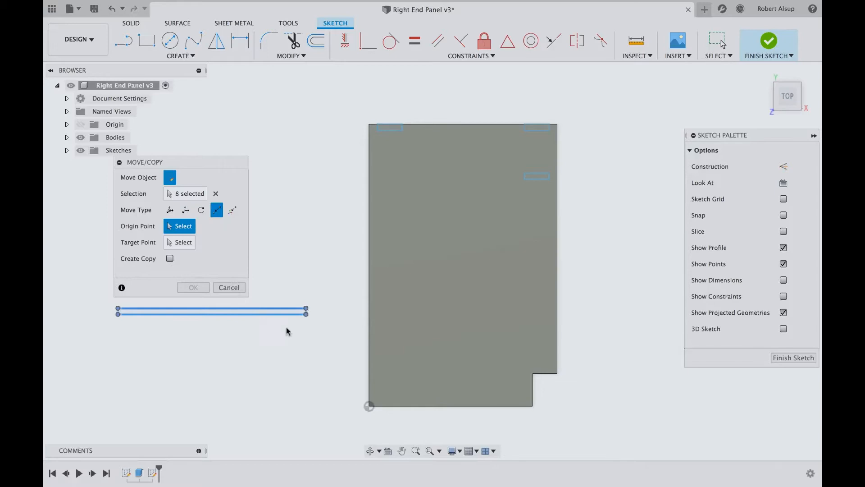
pyautogui.click(306, 315)
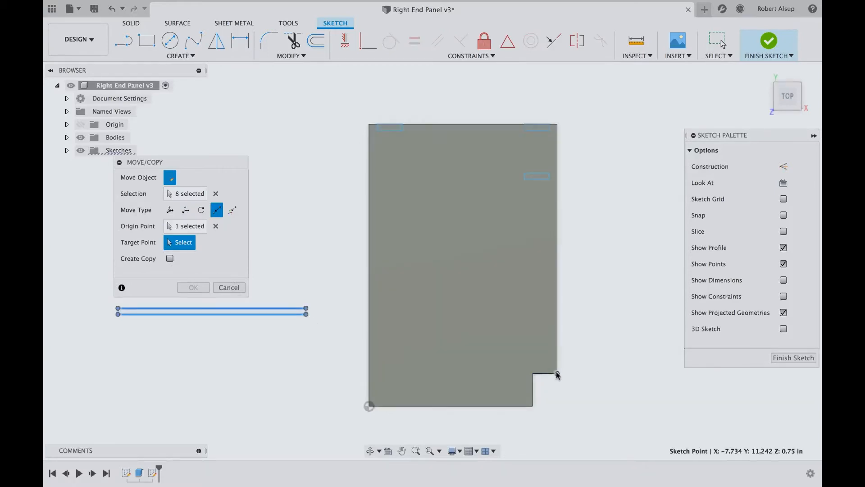
pyautogui.click(557, 373)
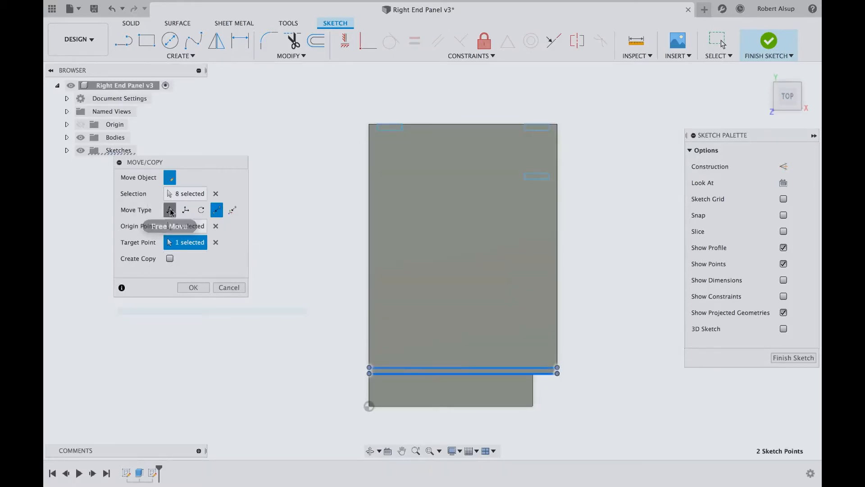
# Shift the long rectangle left until its right end lines up with the right ends of the small rectangles near the panel's right edge.
pyautogui.click(170, 209)
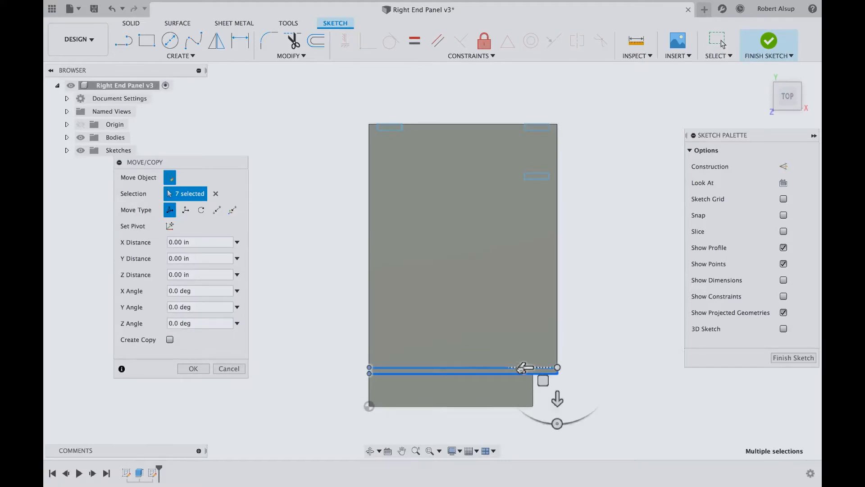
pyautogui.moveTo(522, 367); pyautogui.dragTo(515, 372)
pyautogui.press('Return')
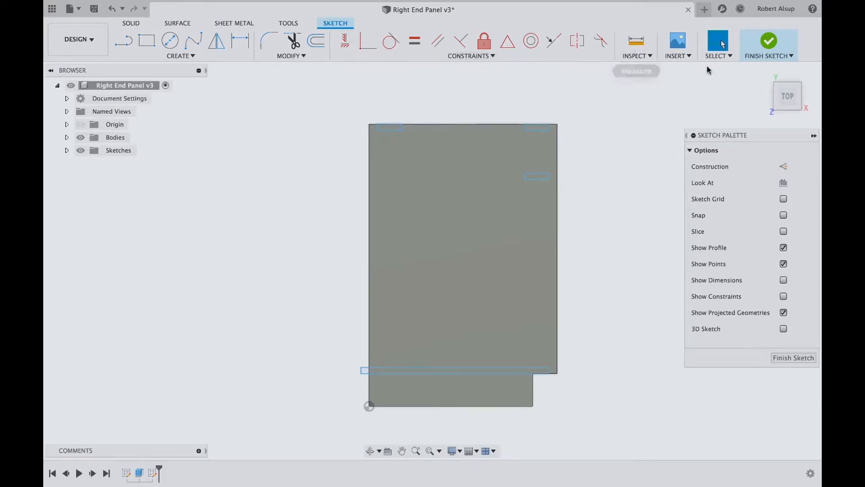
# Measure the distance from the panel's upper-left corner down to the long rectangle's upper edge.
pyautogui.click(639, 57)
pyautogui.click(642, 71)
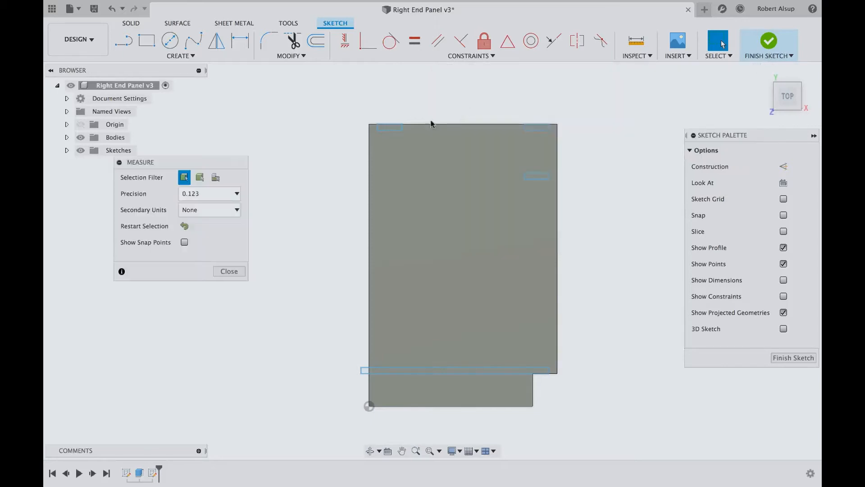
pyautogui.click(369, 125)
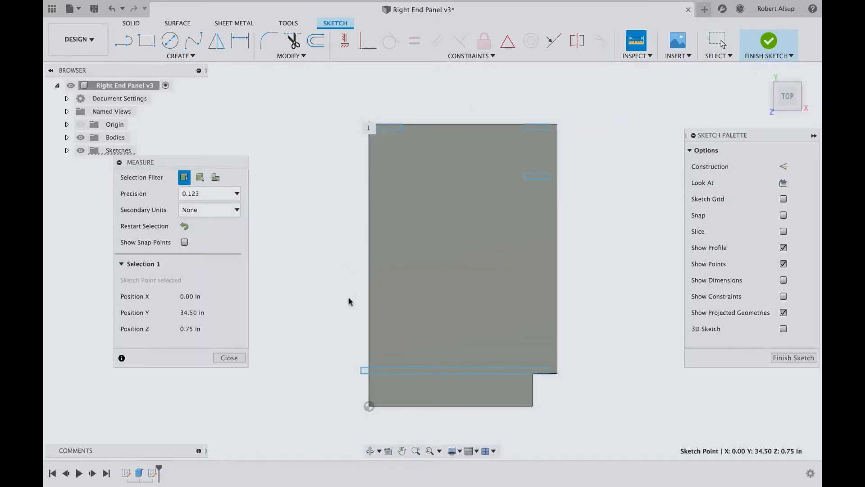
pyautogui.click(367, 368)
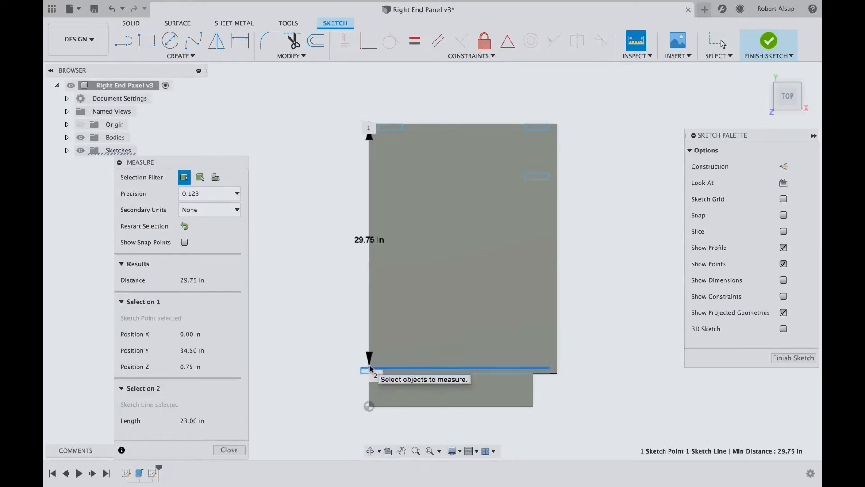
pyautogui.press('Escape')
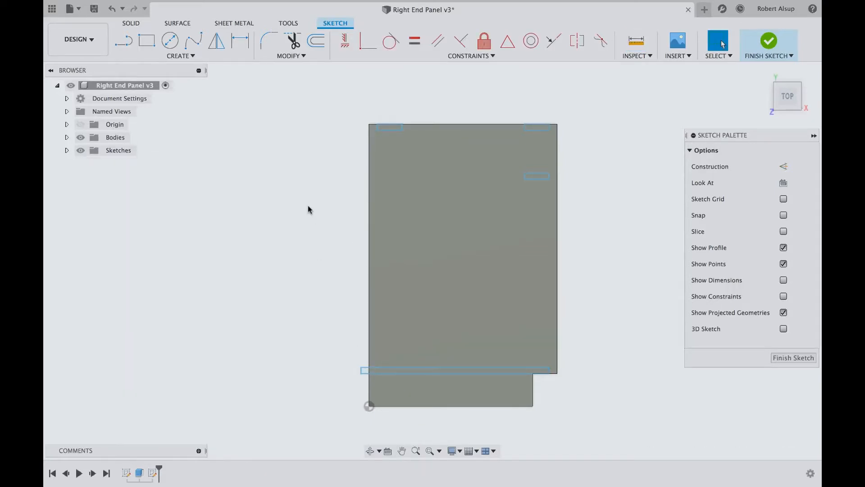
# Draw an upright rectangle 29.75 in high and 0.75 in wide in the empty area left of the panel.
pyautogui.click(146, 40)
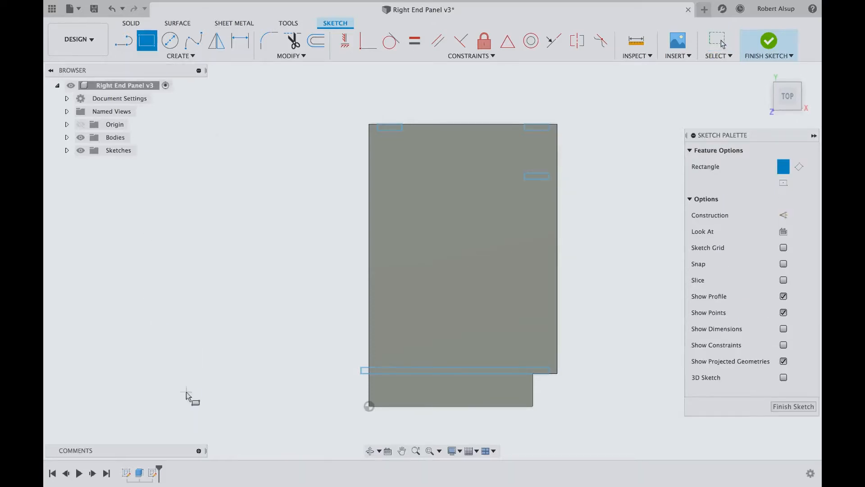
pyautogui.click(179, 357)
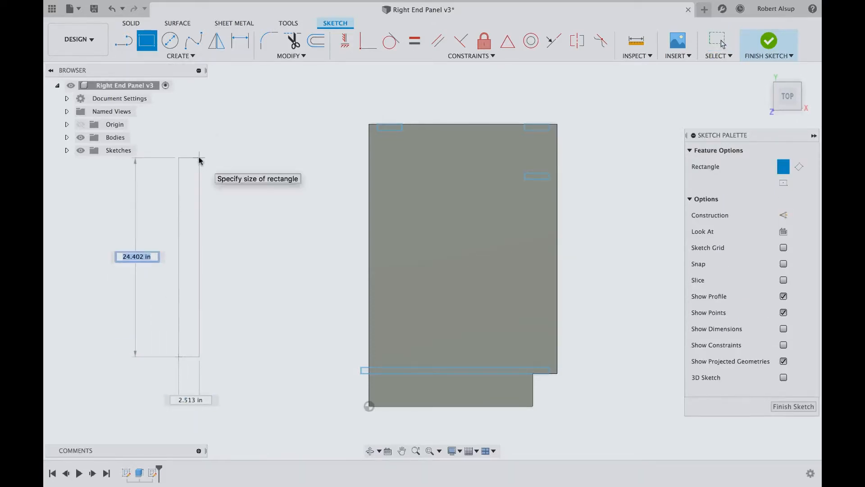
pyautogui.write('29.75')
pyautogui.press('Tab')
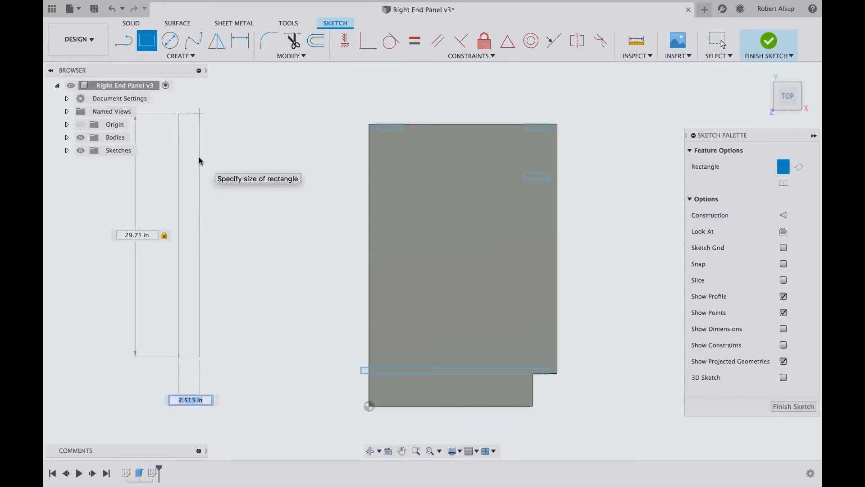
pyautogui.write('.75')
pyautogui.press('Return')
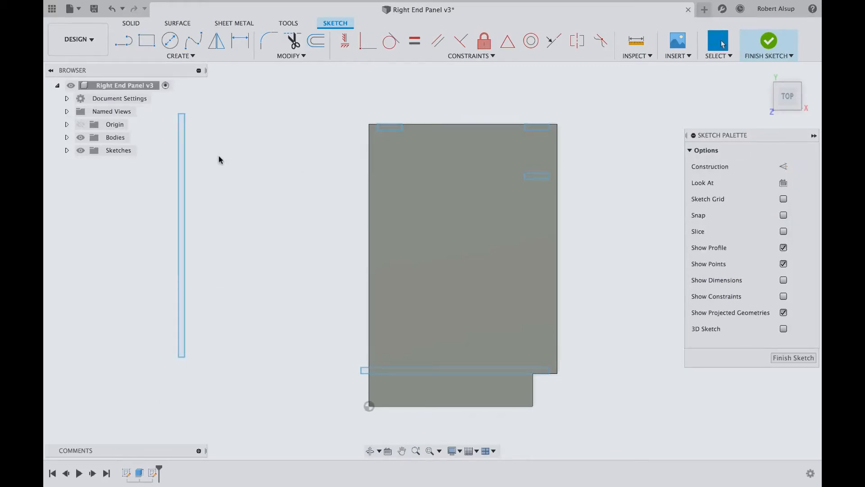
# Move the upright rectangle point to point, placing its upper-right corner on the upper-left corner of the small rectangle near the panel's upper-left corner.
pyautogui.moveTo(166, 102); pyautogui.dragTo(197, 372)
pyautogui.press('m')
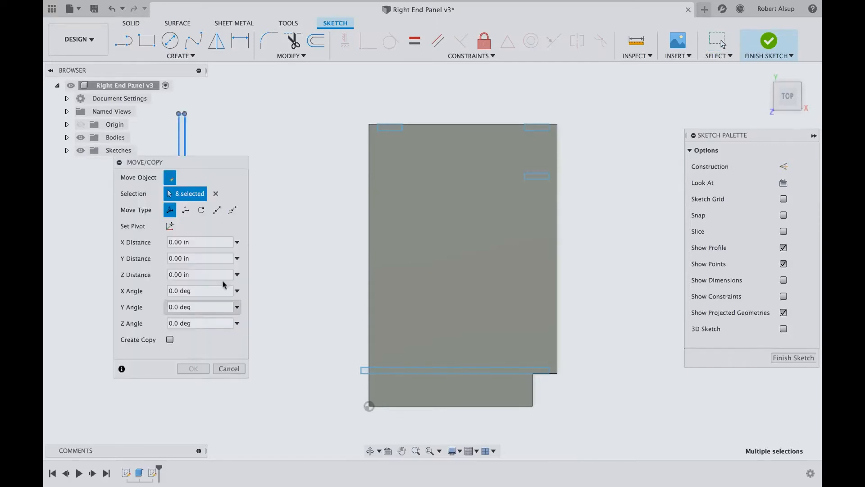
pyautogui.click(216, 210)
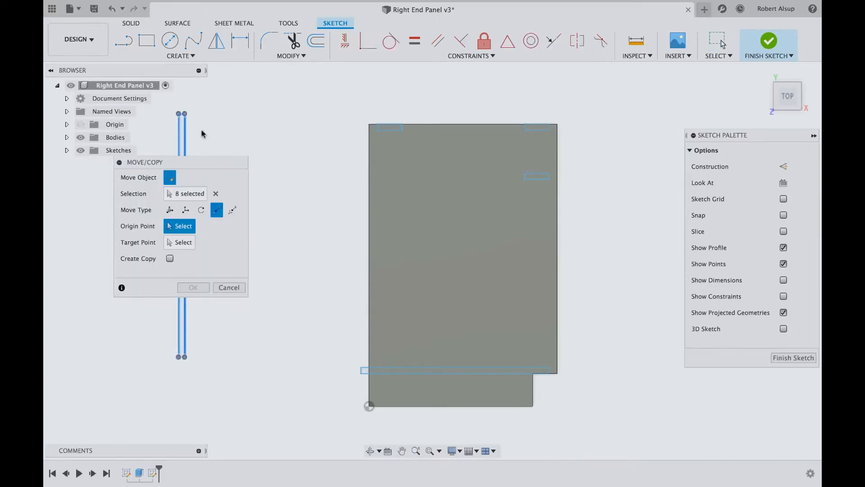
pyautogui.click(185, 115)
pyautogui.click(375, 126)
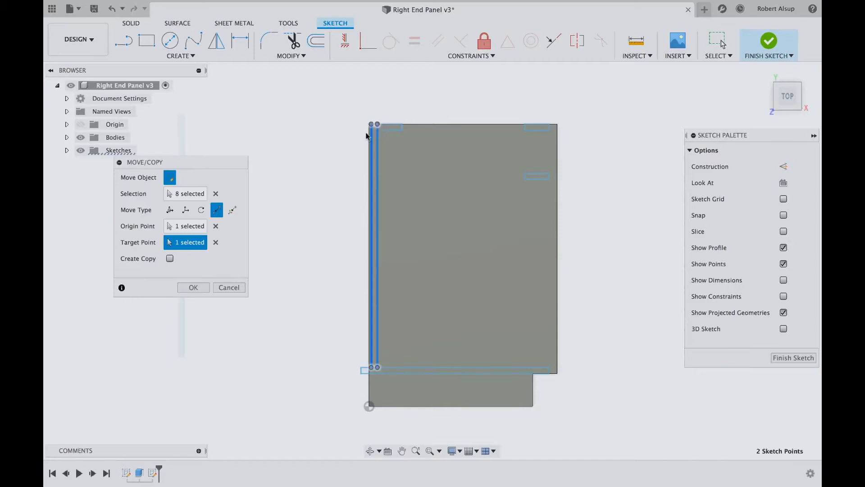
pyautogui.click(205, 288)
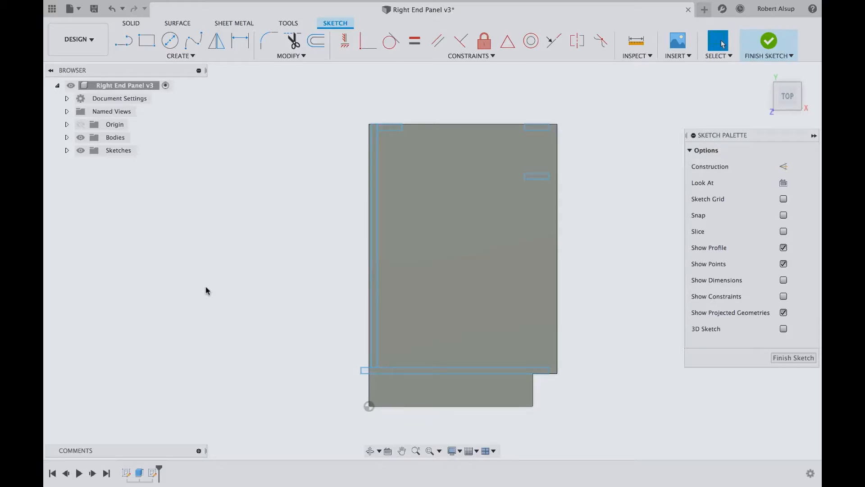
# Finish the sketch and extrude the five rectangle profiles lying on the panel by -0.25 in as a cut.
pyautogui.click(775, 358)
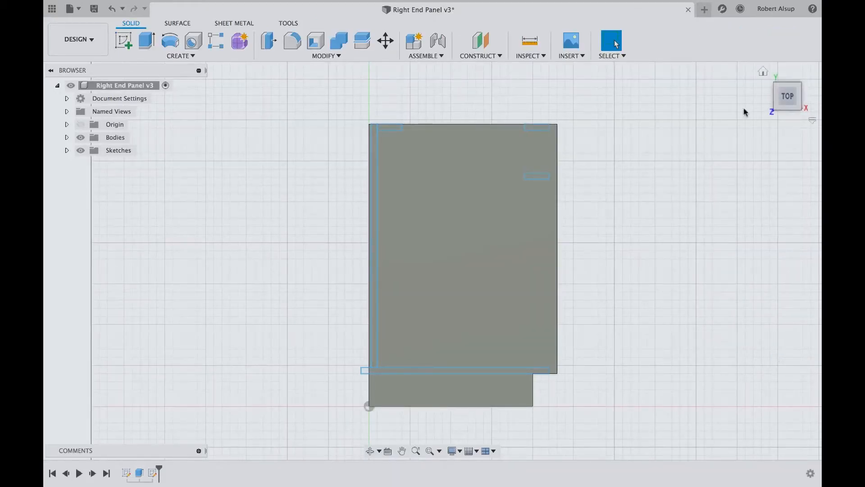
pyautogui.click(763, 72)
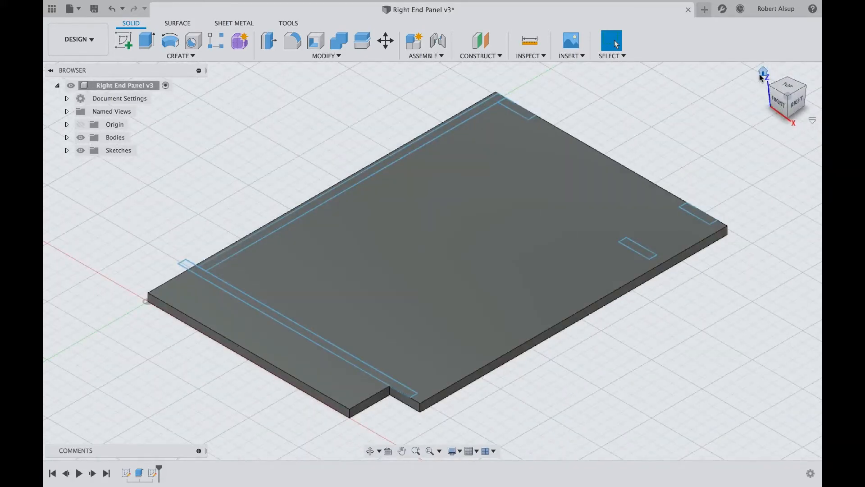
pyautogui.press('e')
pyautogui.click(359, 180)
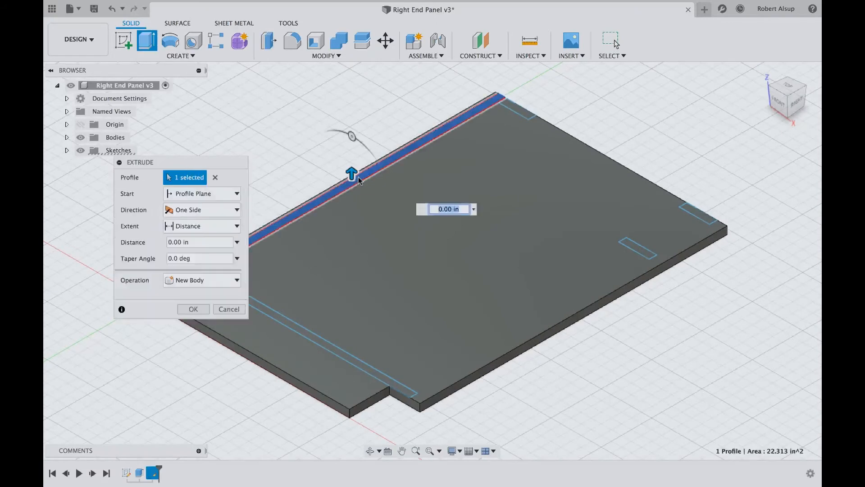
pyautogui.click(285, 323)
pyautogui.moveTo(201, 161); pyautogui.dragTo(221, 60)
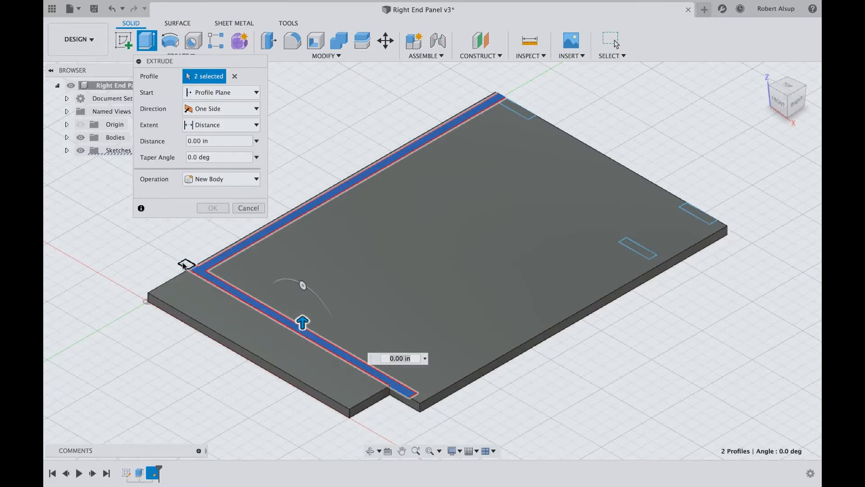
pyautogui.click(518, 110)
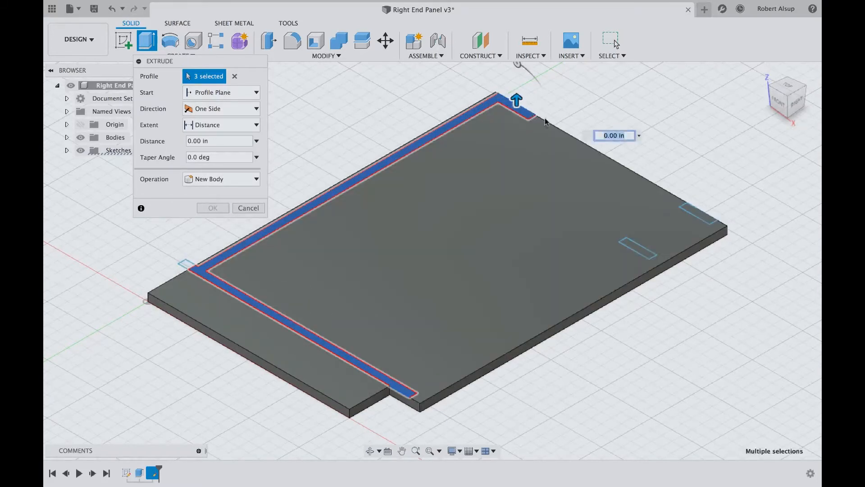
pyautogui.click(699, 221)
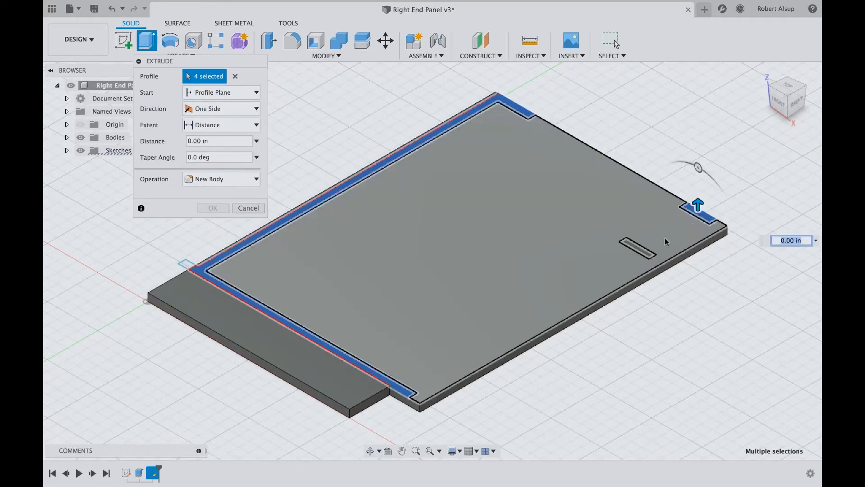
pyautogui.click(646, 255)
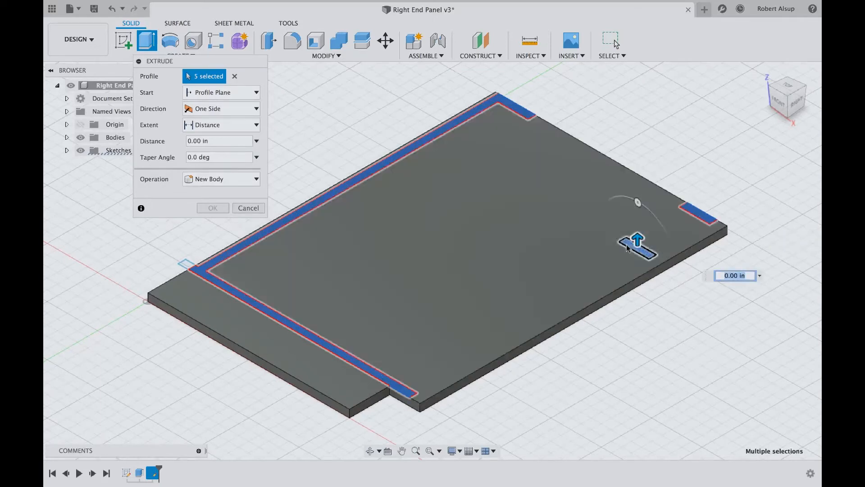
pyautogui.moveTo(638, 240); pyautogui.dragTo(638, 252)
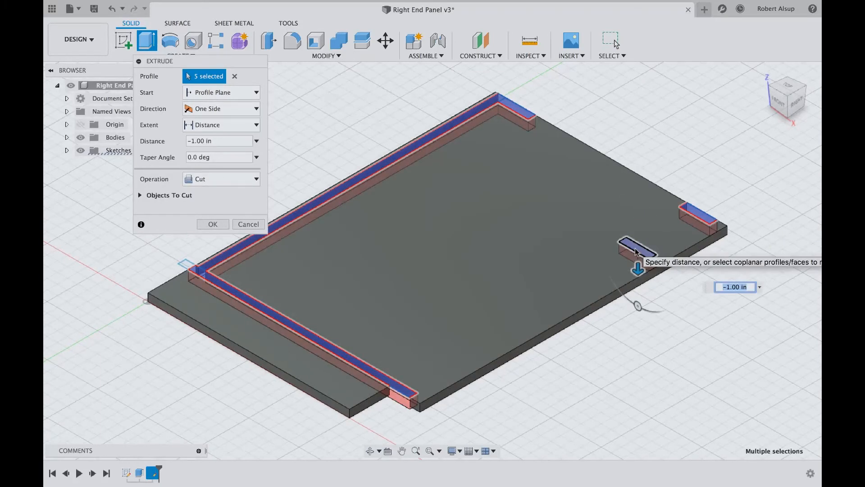
pyautogui.write('-.25')
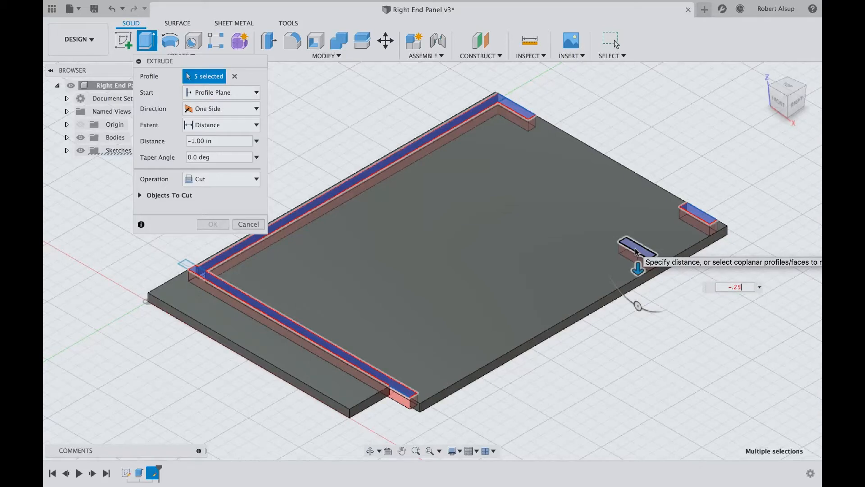
pyautogui.press('Return')
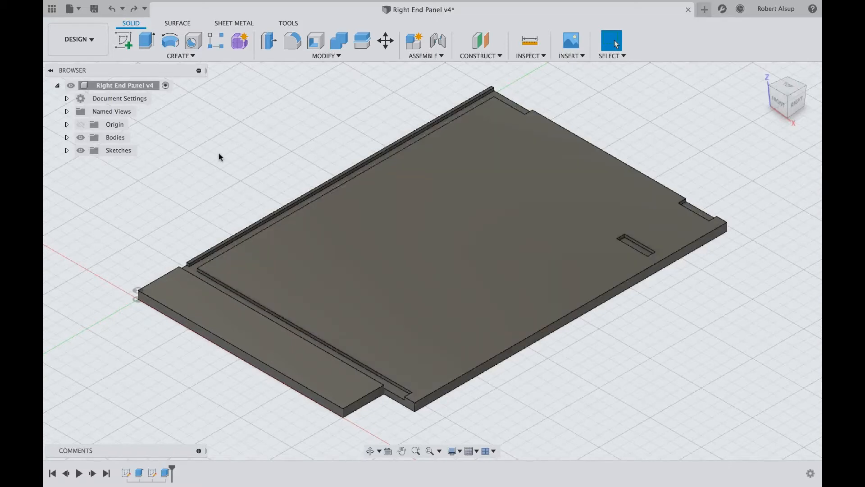
# Create a new sketch on the panel's large face that has the cut grooves.
pyautogui.click(192, 57)
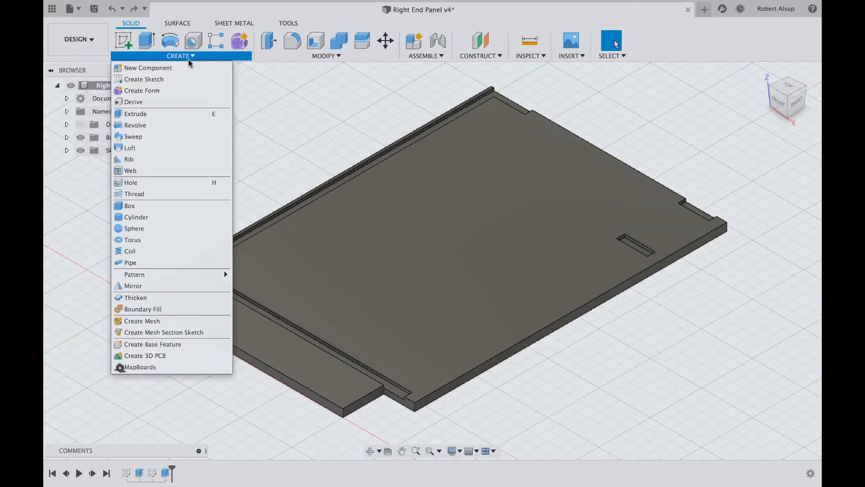
pyautogui.click(179, 79)
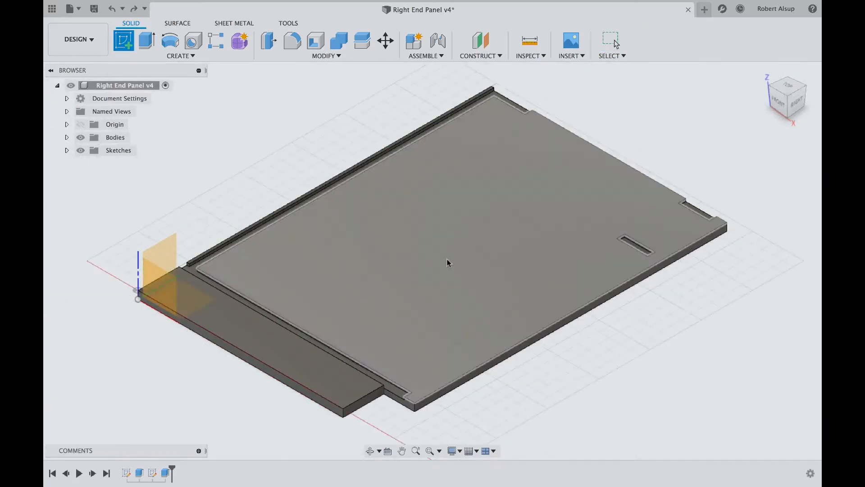
pyautogui.click(446, 260)
pyautogui.scroll(-6, 439, 260)
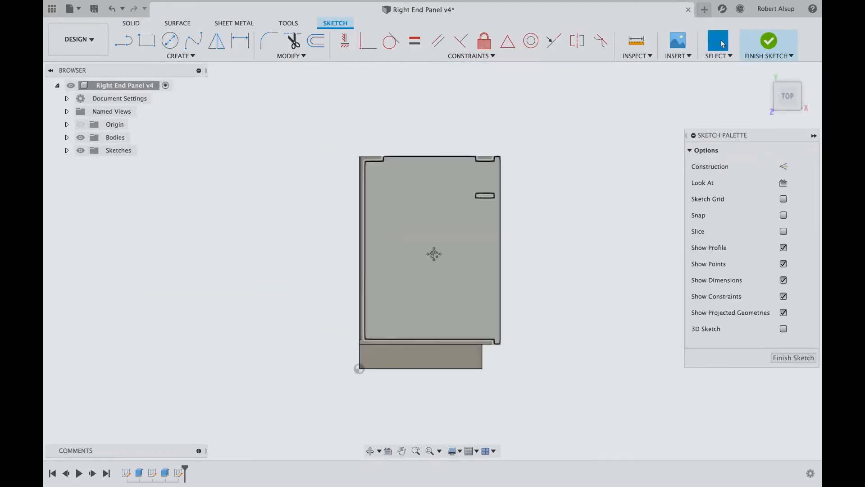
pyautogui.moveTo(435, 254); pyautogui.dragTo(525, 254, button='middle')
pyautogui.scroll(2, 302, 229)
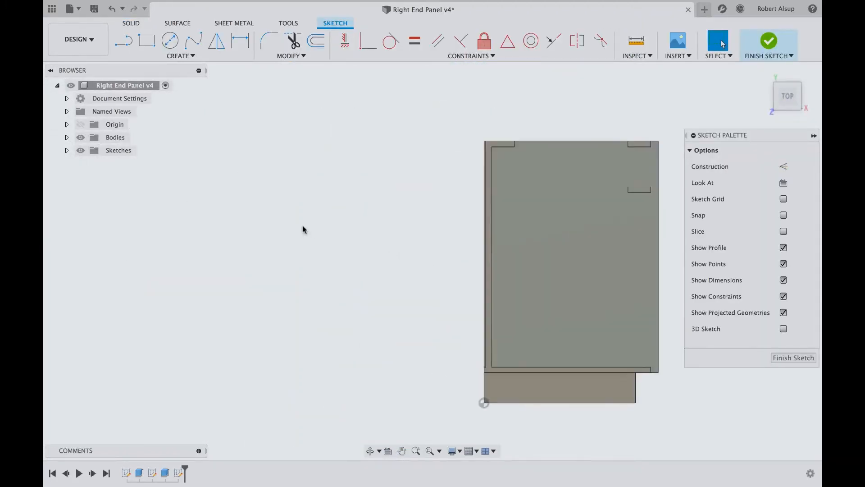
# Draw a 5 mm diameter circle in the empty area left of the panel and hide the sketch's dimensions and constraints.
pyautogui.click(170, 40)
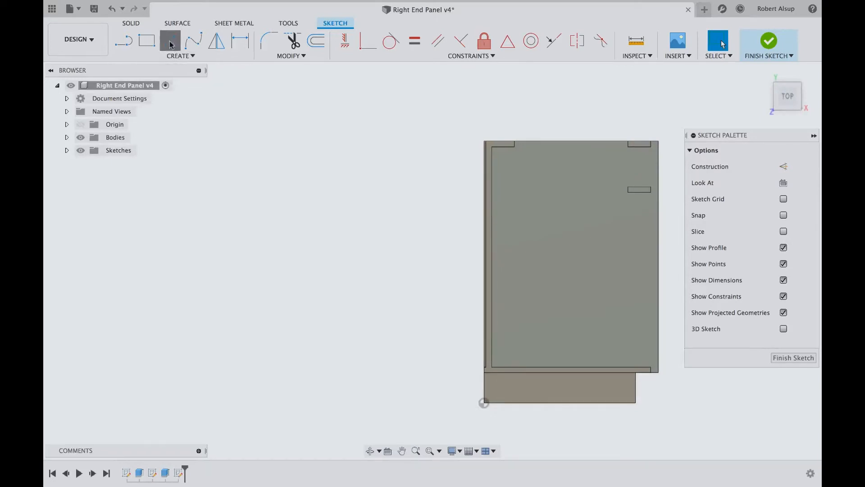
pyautogui.click(198, 261)
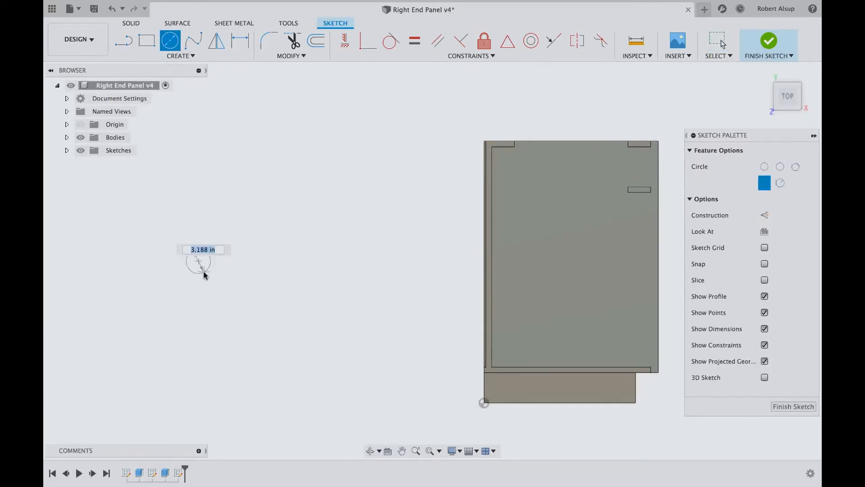
pyautogui.write('5mm')
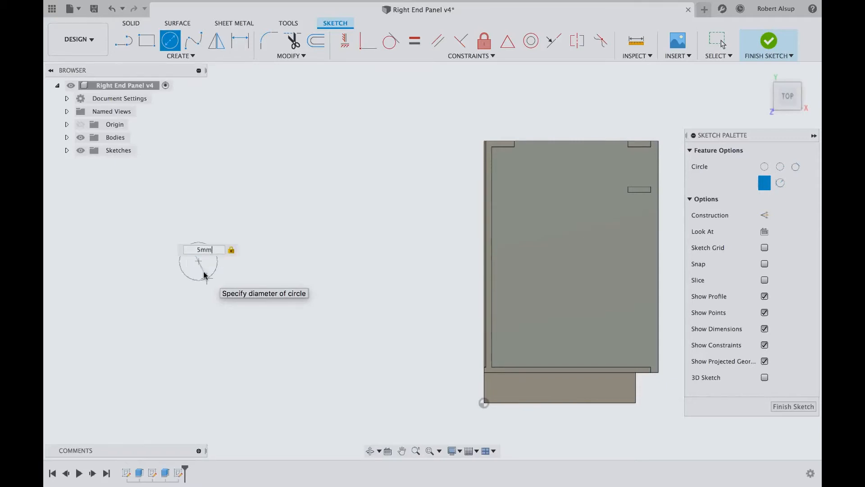
pyautogui.press('Tab')
pyautogui.press('Return')
pyautogui.press('Escape')
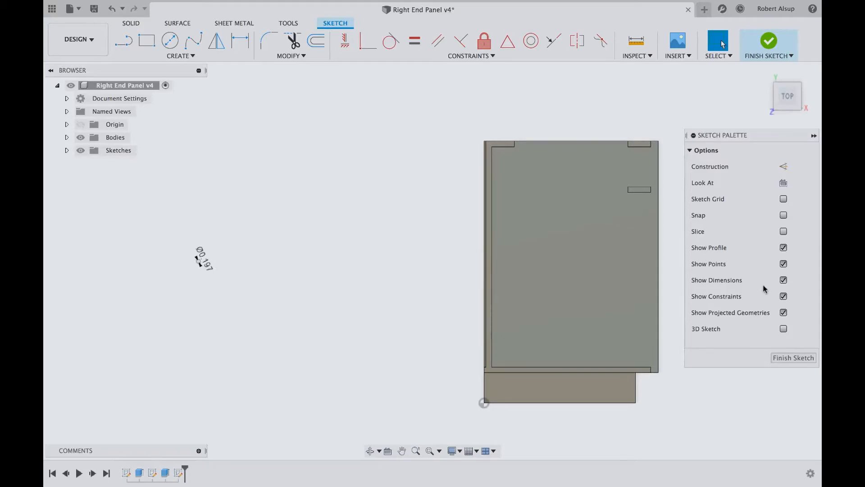
pyautogui.click(784, 280)
pyautogui.click(783, 296)
# Create a rectangular pattern of the circle with a quantity of 2 at -12 in spacing, placing the copy toward the panel.
pyautogui.moveTo(150, 236); pyautogui.dragTo(280, 319)
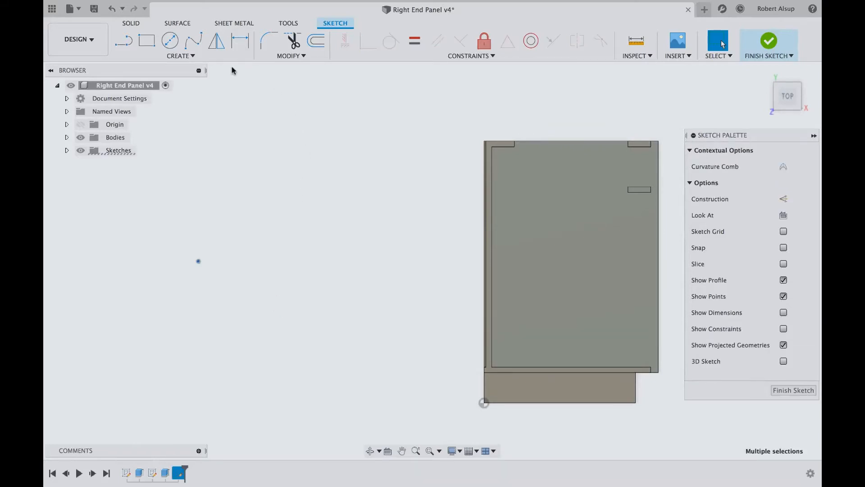
pyautogui.click(186, 57)
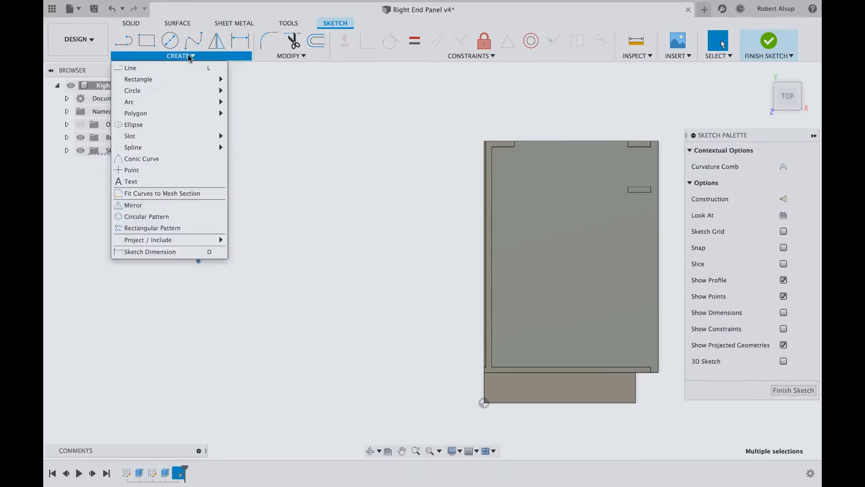
pyautogui.click(158, 228)
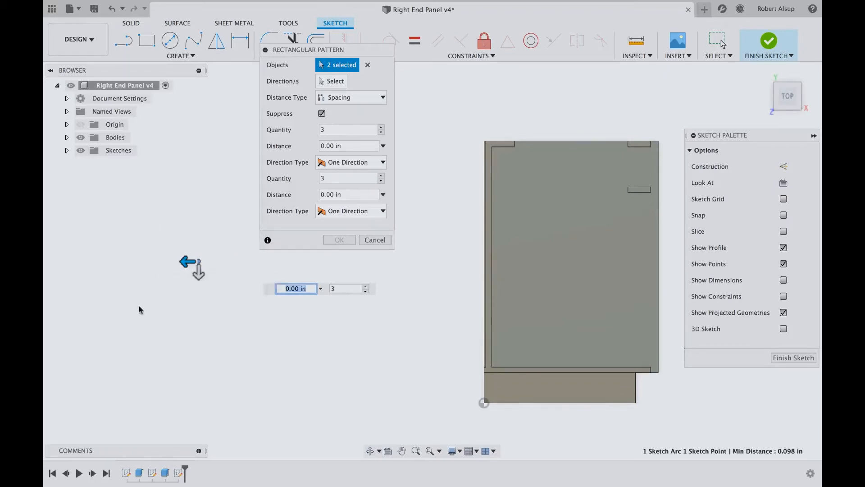
pyautogui.click(332, 81)
pyautogui.press('Tab')
pyautogui.press('Tab')
pyautogui.press('Tab')
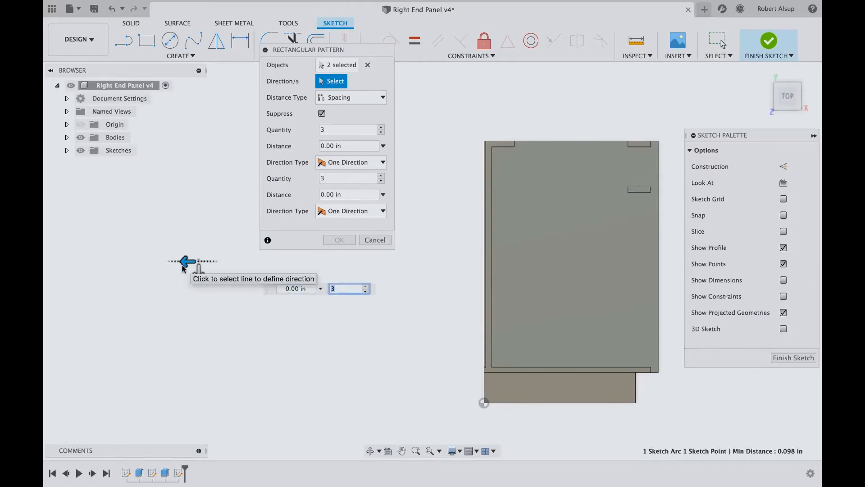
pyautogui.press('Tab')
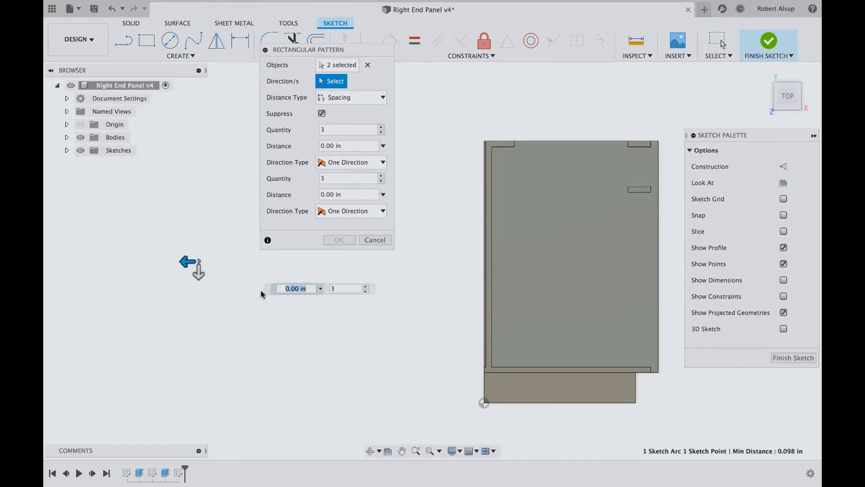
pyautogui.write('-')
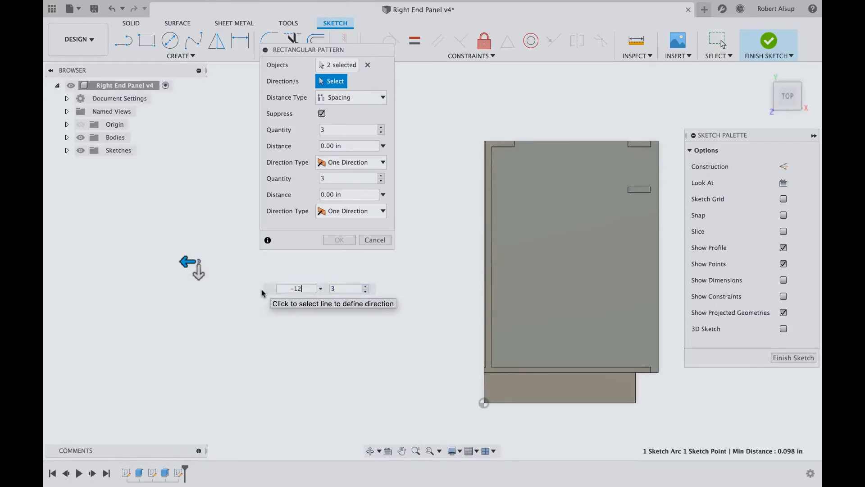
pyautogui.write('12')
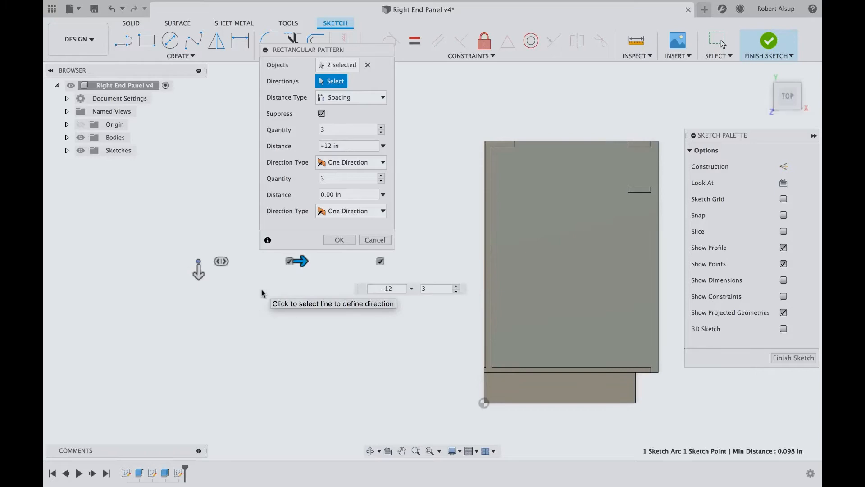
pyautogui.click(456, 291)
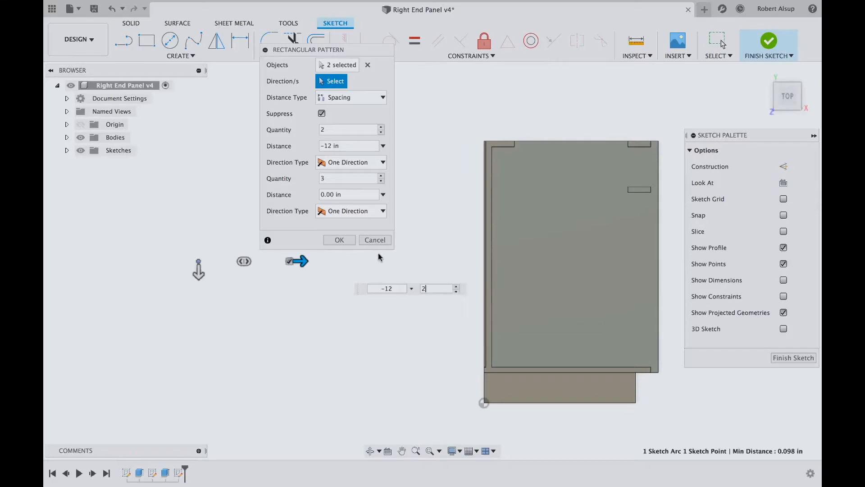
pyautogui.click(340, 240)
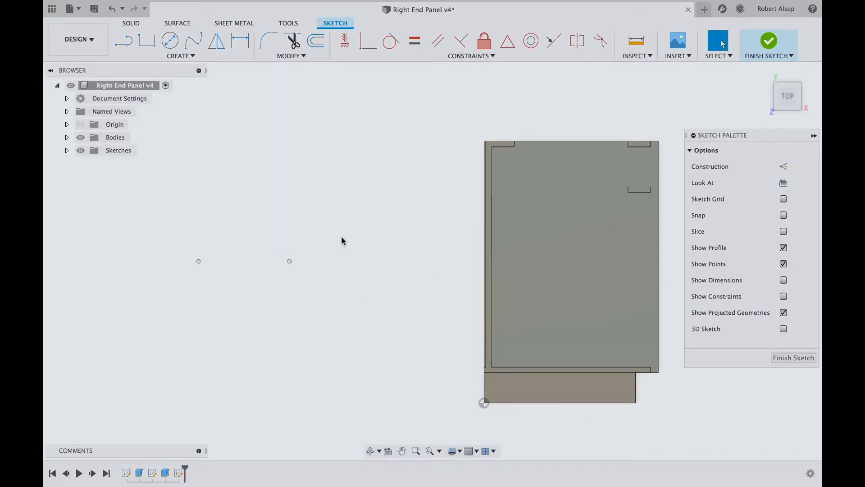
# Pattern the two circles downward with a rectangular pattern of 5 at 32 mm spacing.
pyautogui.moveTo(179, 239); pyautogui.dragTo(326, 286)
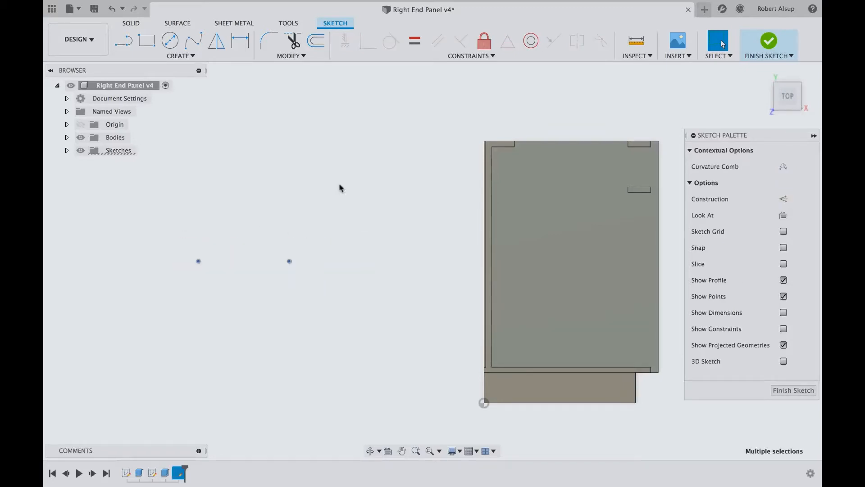
pyautogui.click(192, 57)
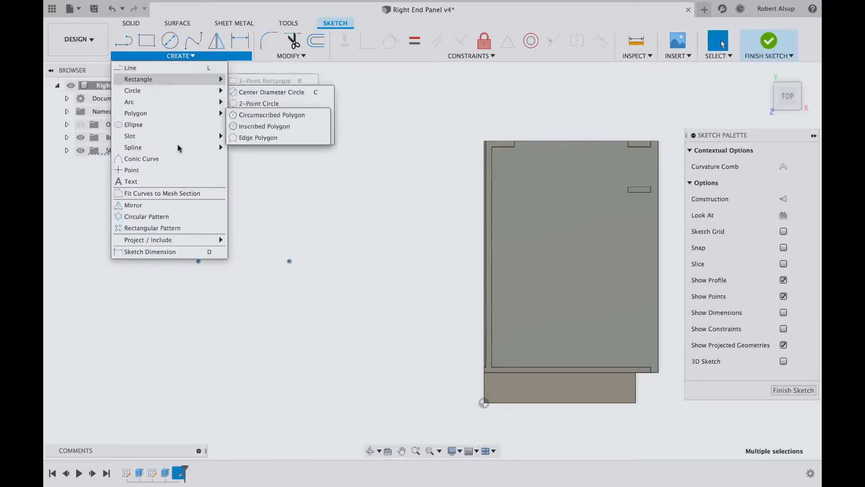
pyautogui.click(212, 228)
pyautogui.click(331, 82)
pyautogui.click(244, 271)
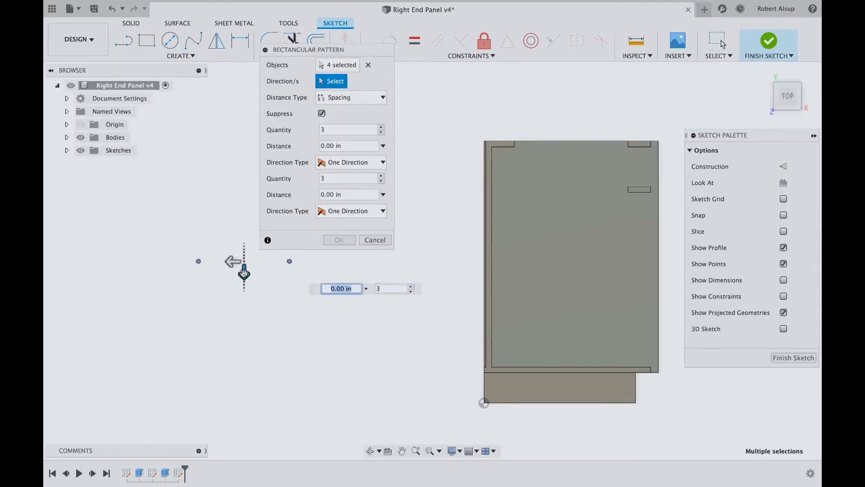
pyautogui.click(352, 289)
pyautogui.write('32mm')
pyautogui.press('Return')
pyautogui.click(405, 297)
pyautogui.write('5')
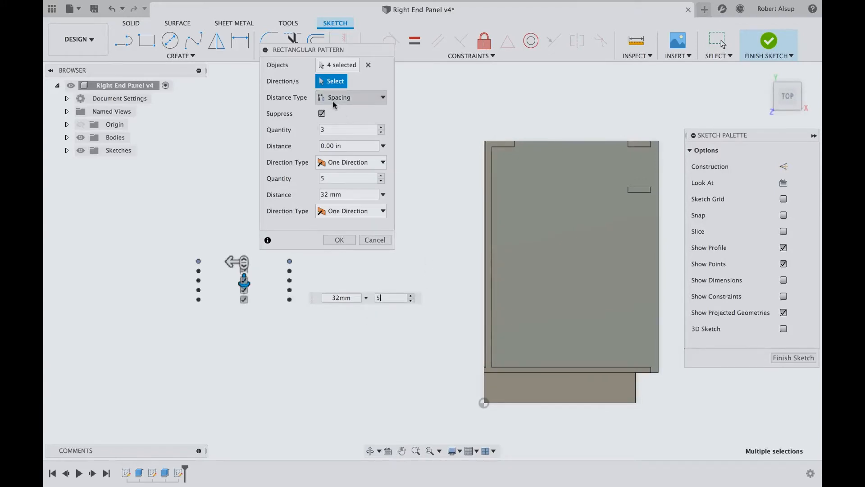
pyautogui.click(383, 100)
pyautogui.click(383, 99)
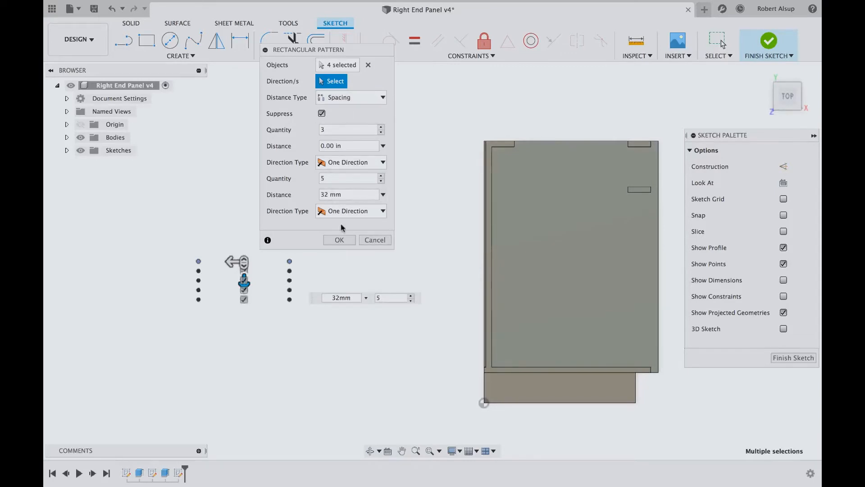
pyautogui.click(339, 239)
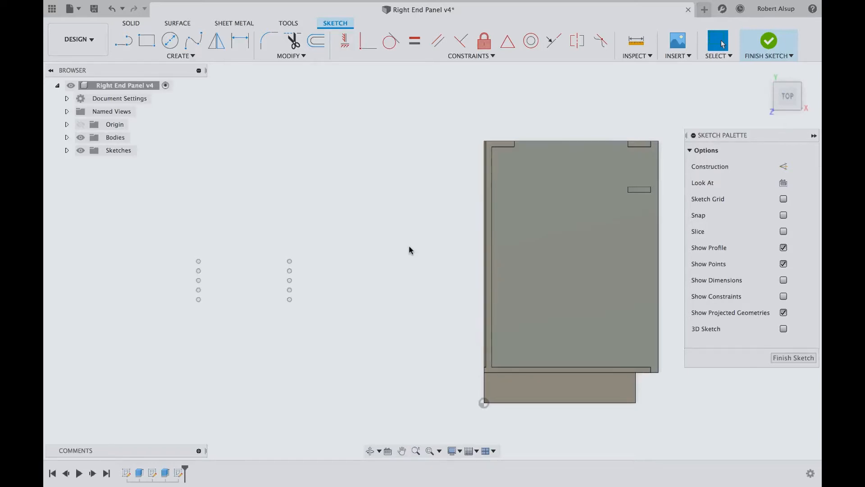
# Draw a vertical construction line from the small isolated groove's lower-left corner down to the upper edge of the bottom groove.
pyautogui.click(587, 263)
pyautogui.click(784, 166)
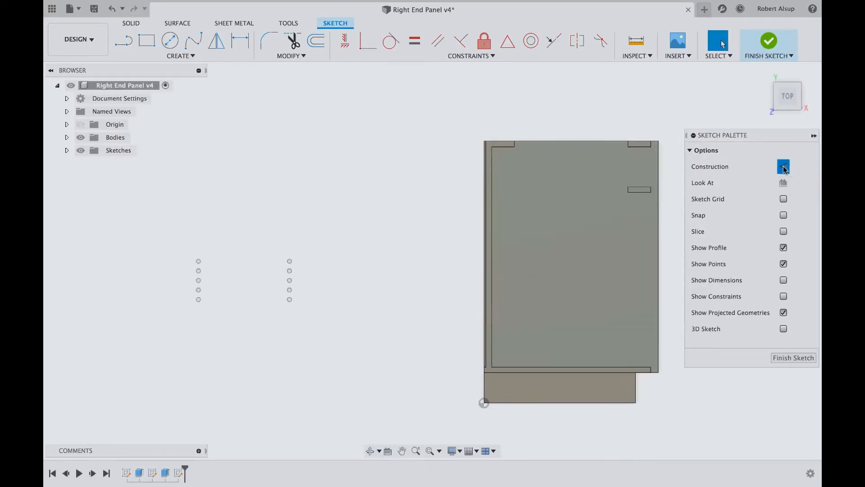
pyautogui.click(123, 42)
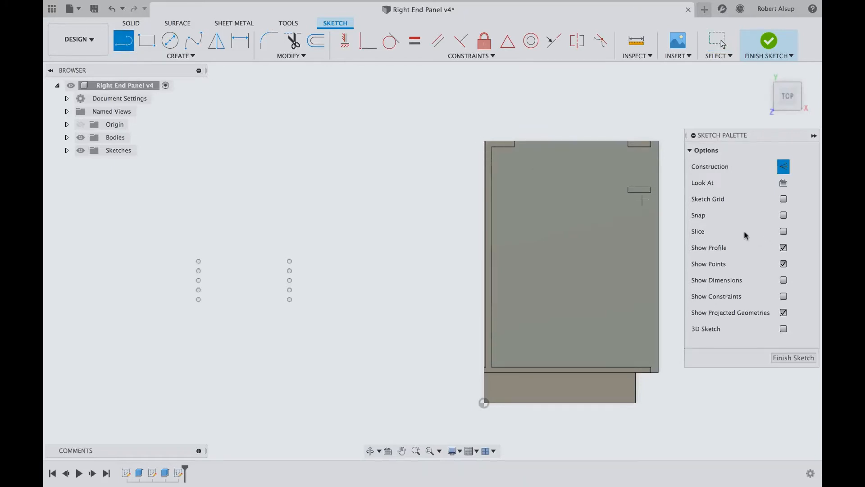
pyautogui.click(628, 190)
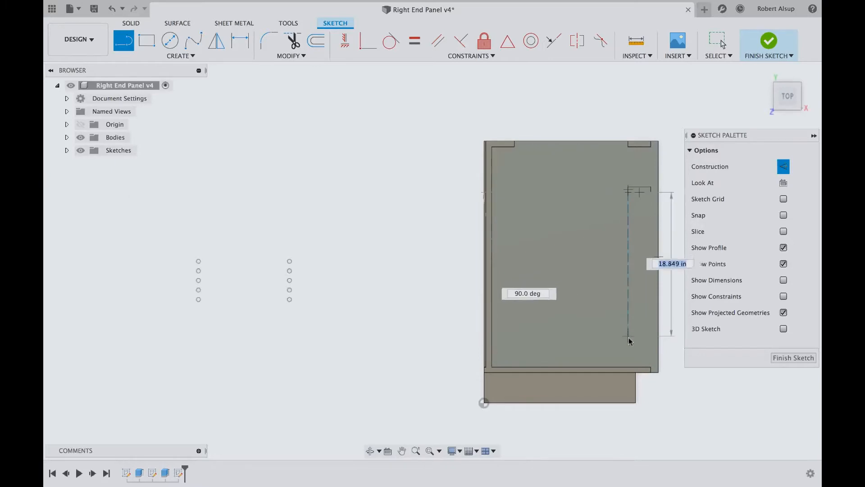
pyautogui.click(629, 366)
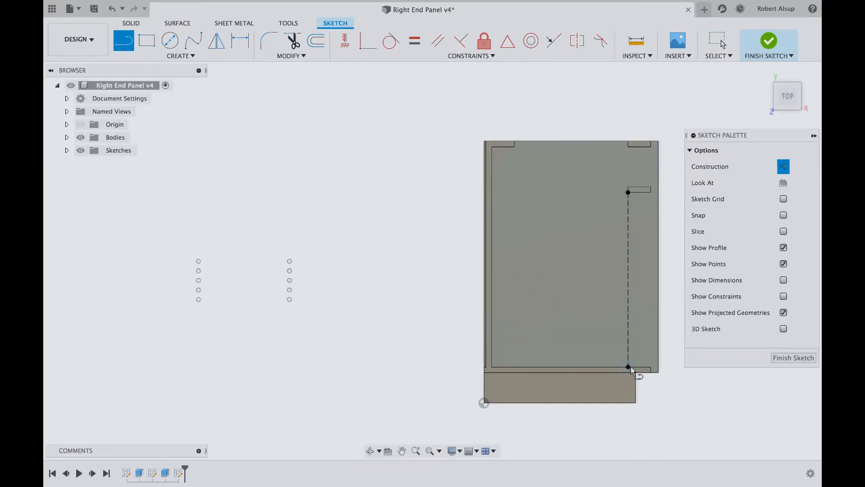
# Draw a horizontal construction line from the vertical line's midpoint to the inner edge of the long left groove.
pyautogui.click(628, 277)
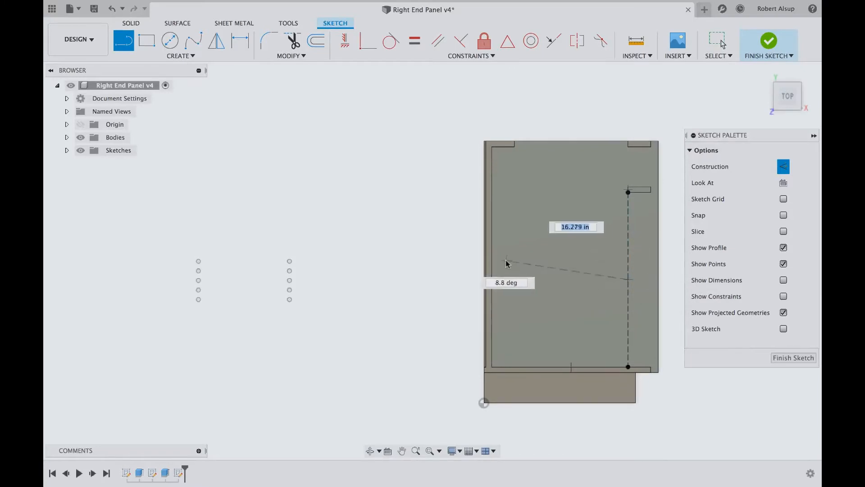
pyautogui.click(500, 283)
pyautogui.press('Escape')
pyautogui.press('Escape')
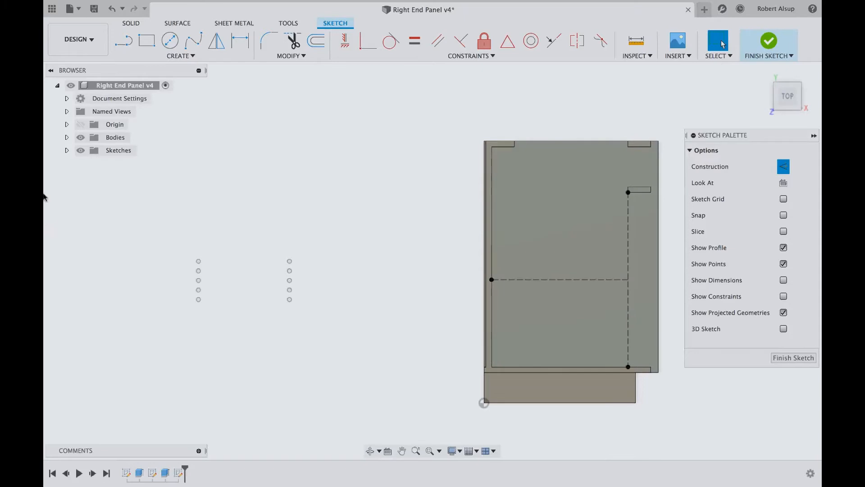
# Move all ten circles point to point, placing the left column's middle circle on the horizontal construction line's left endpoint.
pyautogui.moveTo(146, 226); pyautogui.dragTo(352, 381)
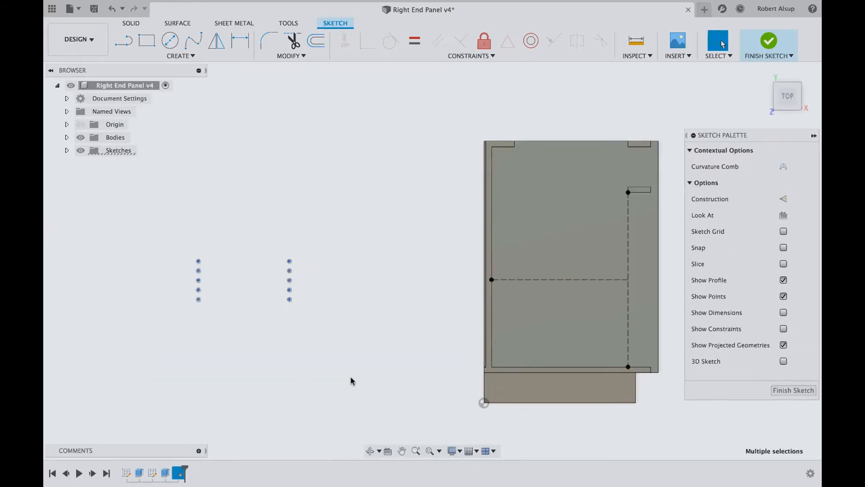
pyautogui.press('m')
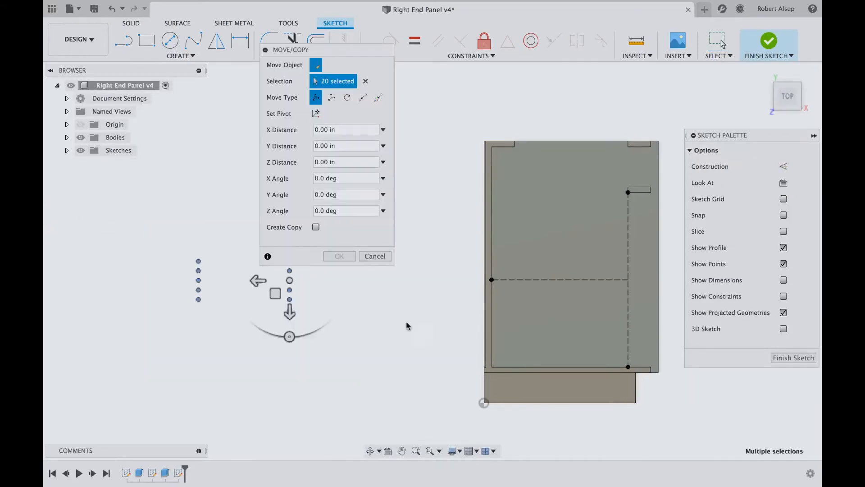
pyautogui.click(363, 98)
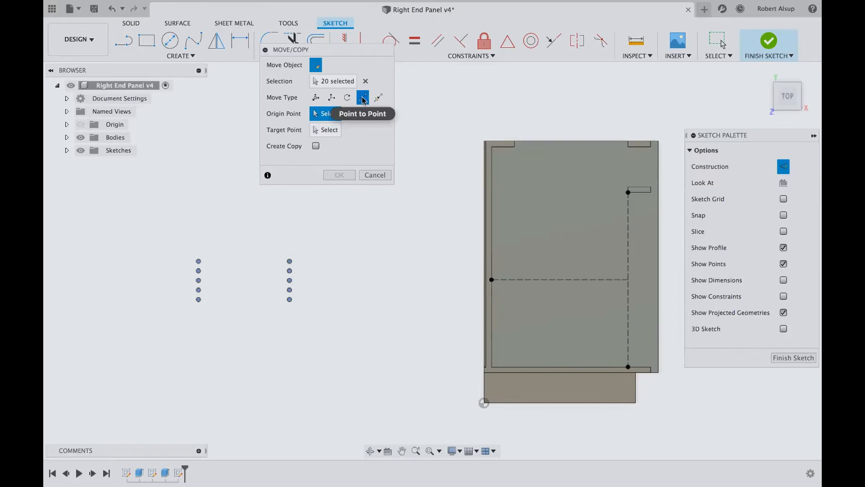
pyautogui.click(198, 281)
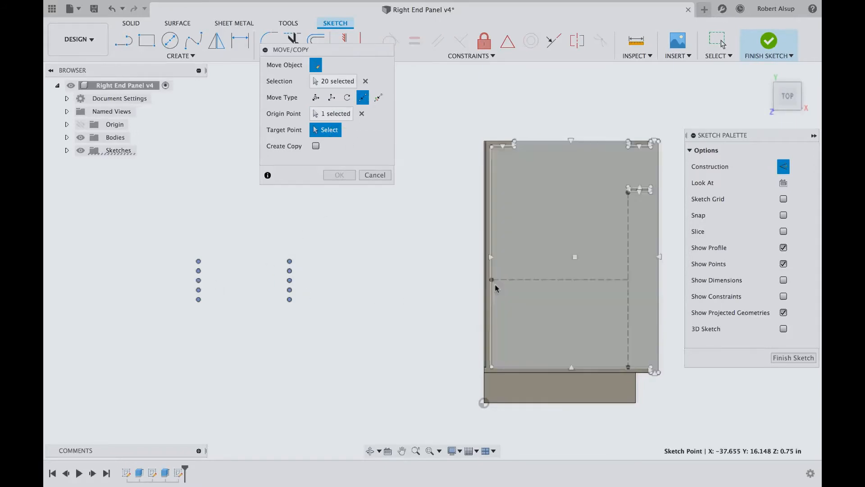
pyautogui.click(492, 280)
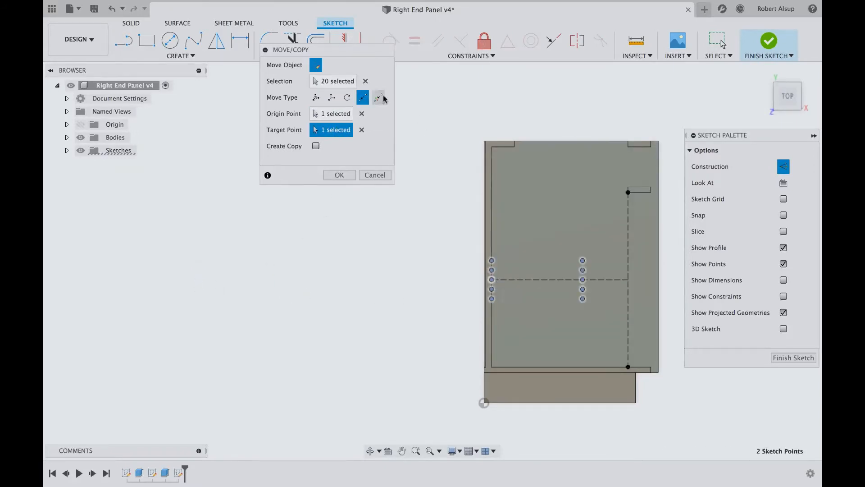
# Shift the circles with a free move to the right along the horizontal construction line, away from the long left groove.
pyautogui.click(315, 97)
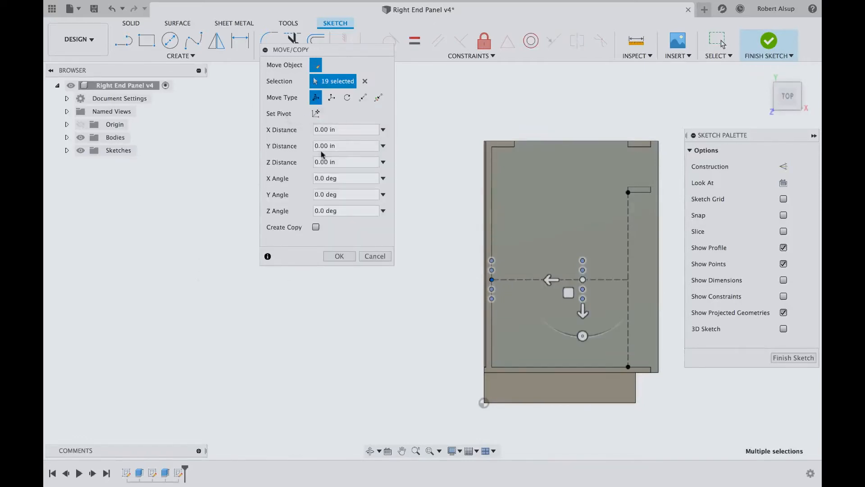
pyautogui.moveTo(550, 279)
pyautogui.mouseDown()
pyautogui.moveTo(581, 283)
pyautogui.moveTo(566, 281)
pyautogui.mouseUp()
pyautogui.press('Return')
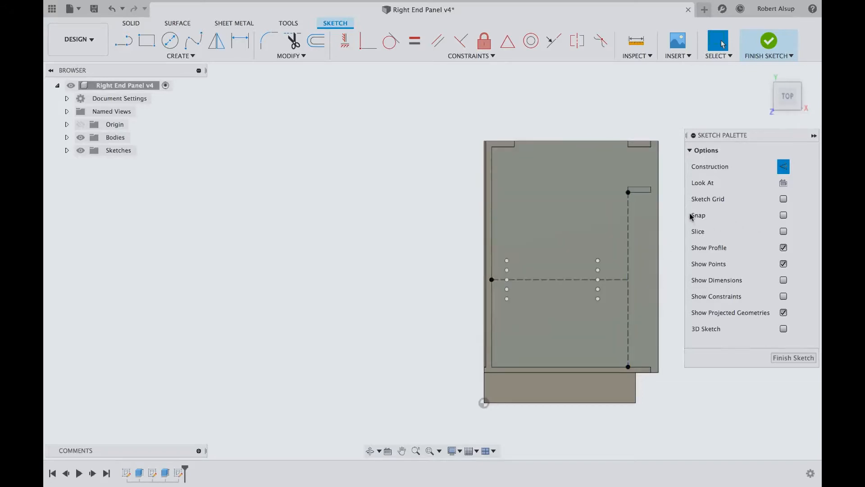
# Finish the sketch and set up a 0.5 in deep extrude cut on the five circles beside the long left groove.
pyautogui.click(793, 357)
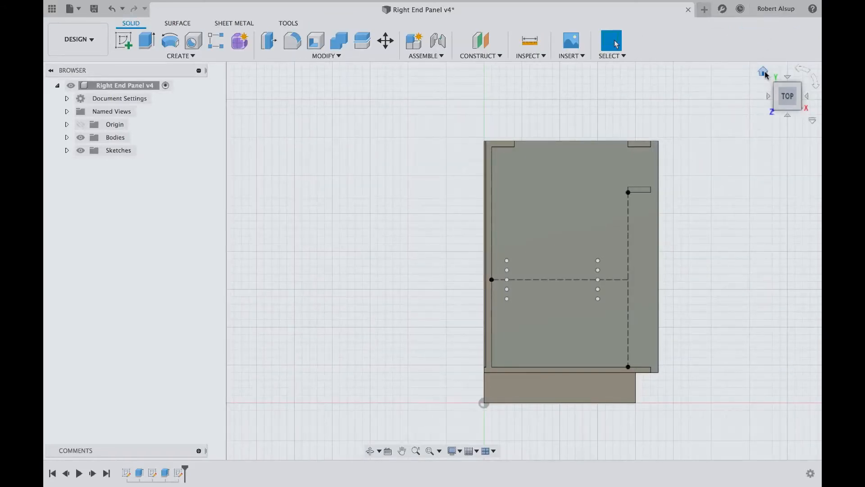
pyautogui.click(768, 76)
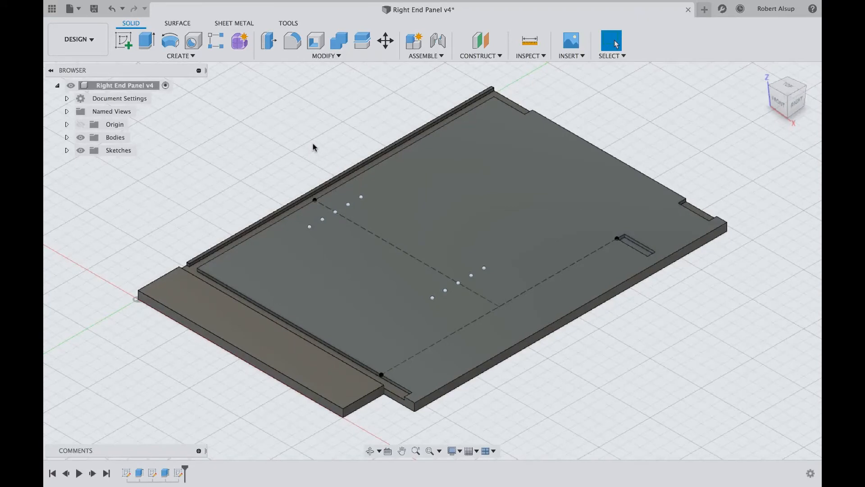
pyautogui.press('q')
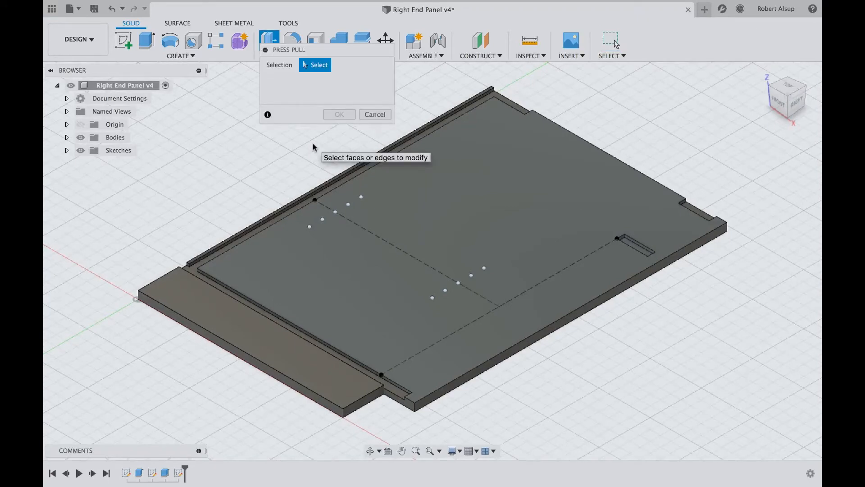
pyautogui.scroll(5, 313, 190)
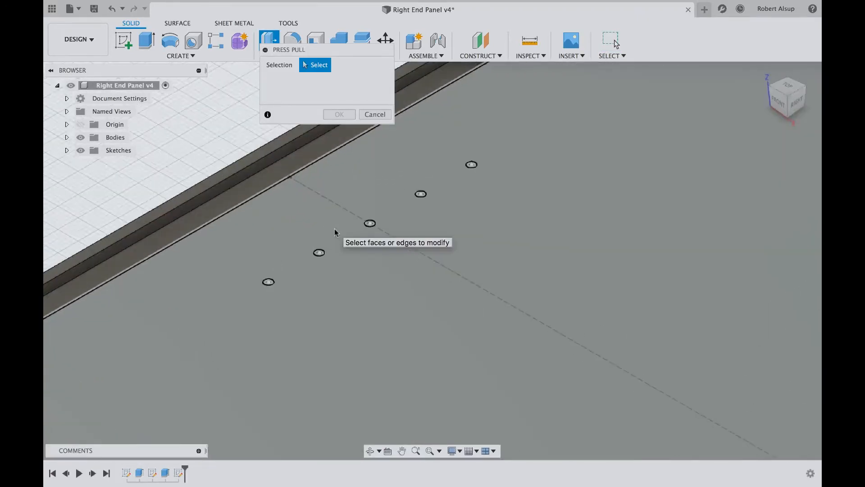
pyautogui.click(268, 282)
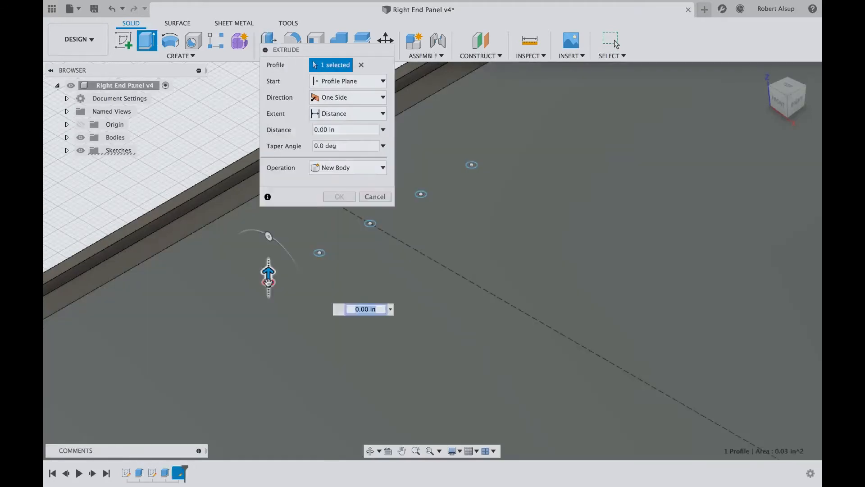
pyautogui.write('-.5')
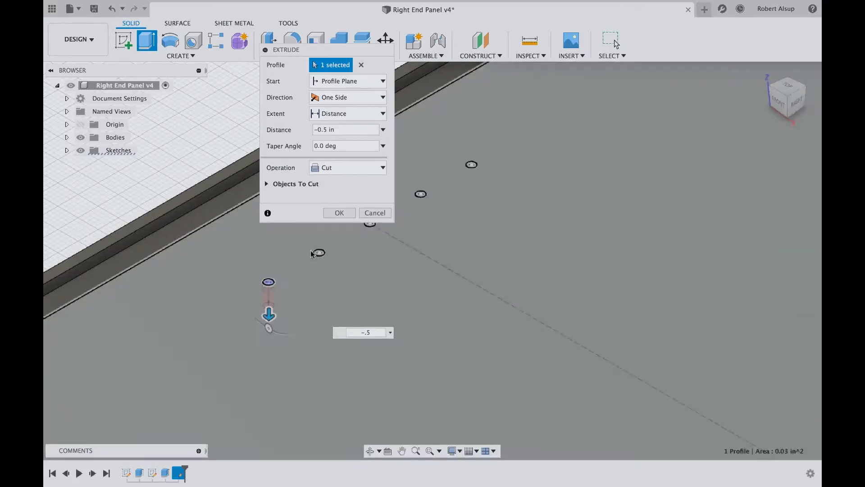
pyautogui.click(319, 252)
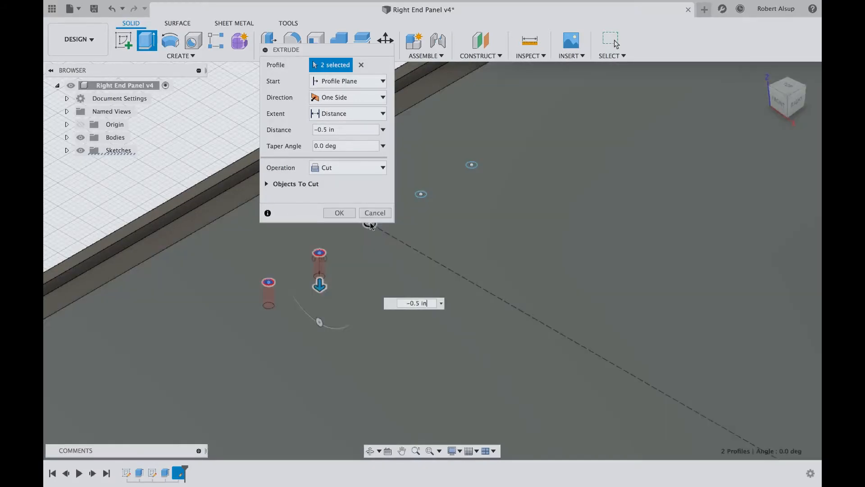
pyautogui.click(369, 225)
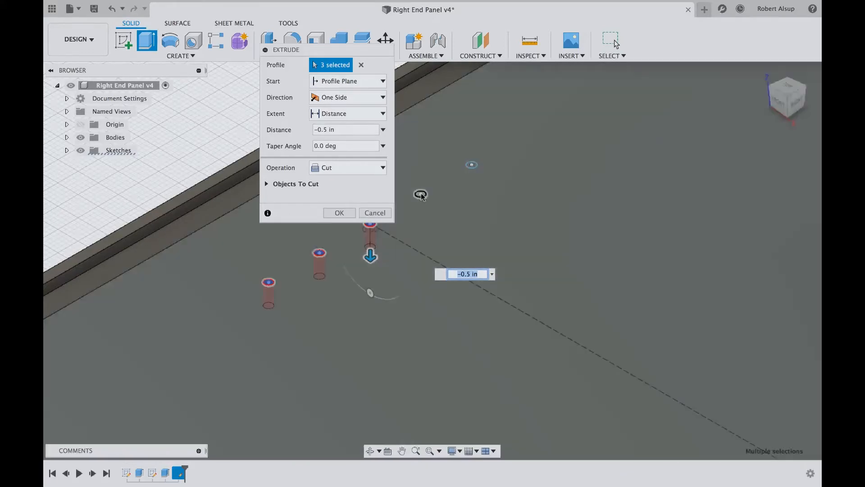
pyautogui.click(420, 193)
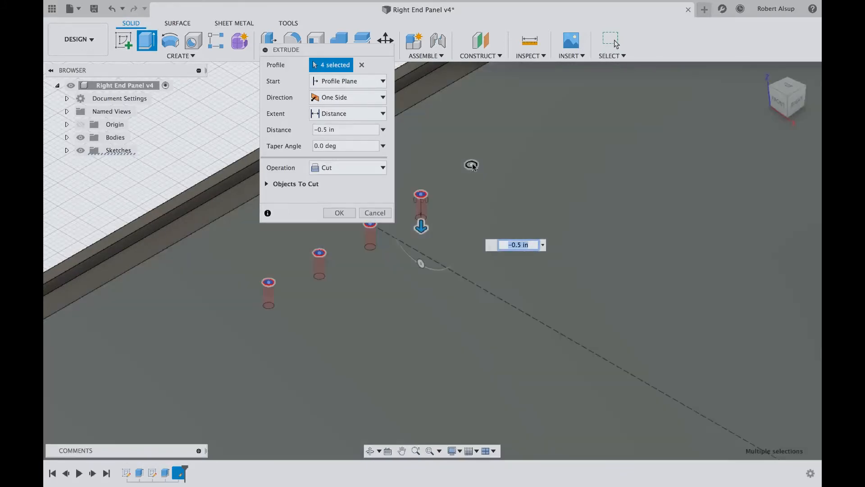
pyautogui.click(472, 165)
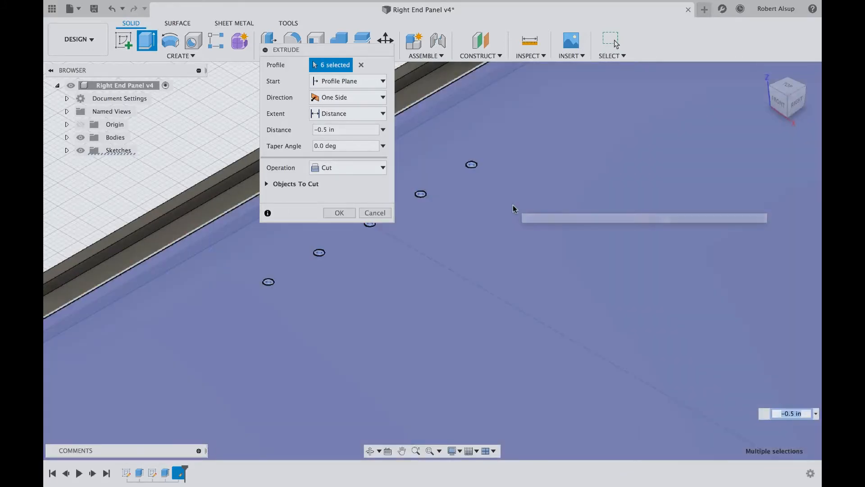
# Add the other column's five circles to the extrude cut and apply it.
pyautogui.scroll(-3, 512, 209)
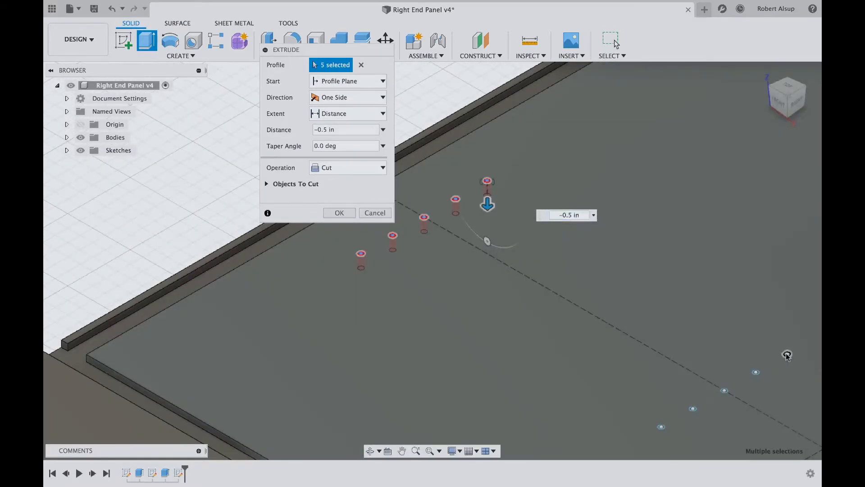
pyautogui.click(788, 354)
pyautogui.click(756, 373)
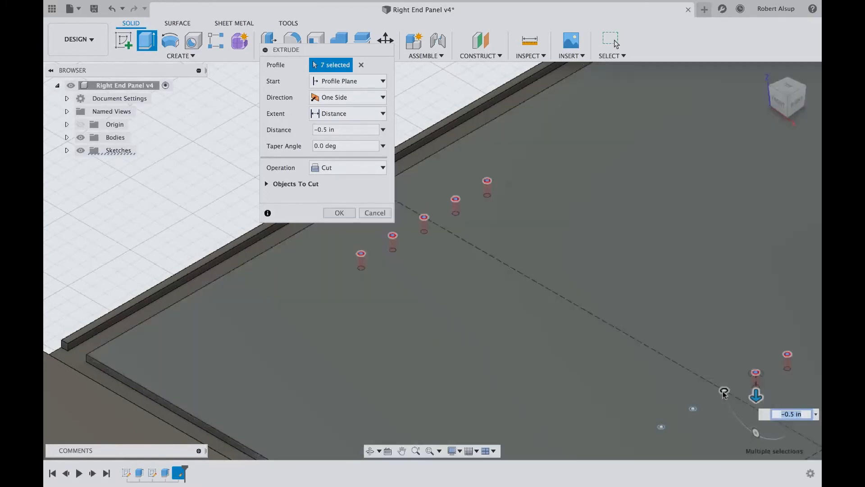
pyautogui.click(724, 391)
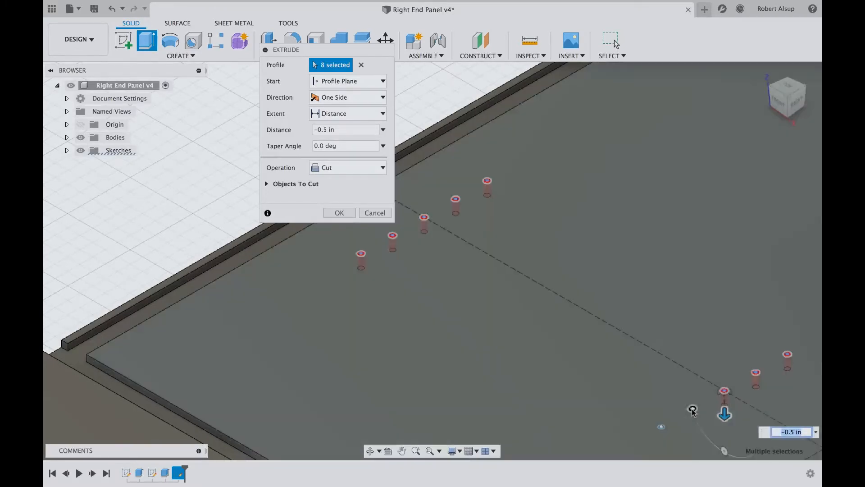
pyautogui.click(693, 409)
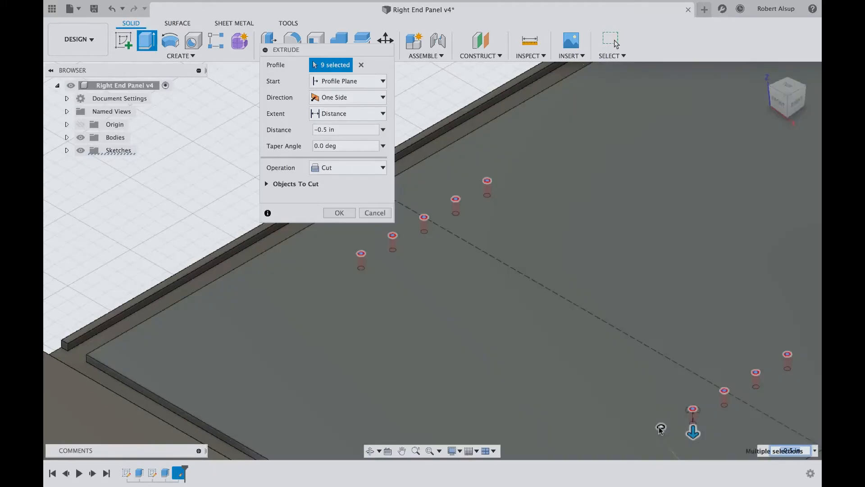
pyautogui.click(659, 427)
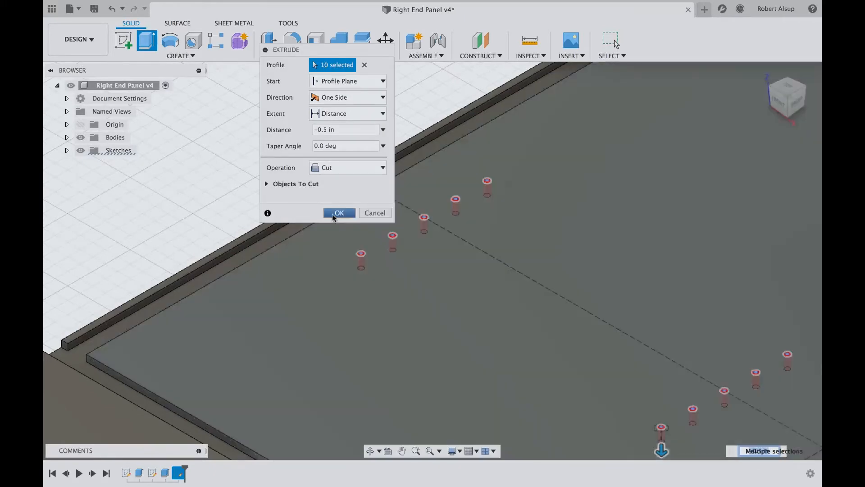
pyautogui.click(338, 213)
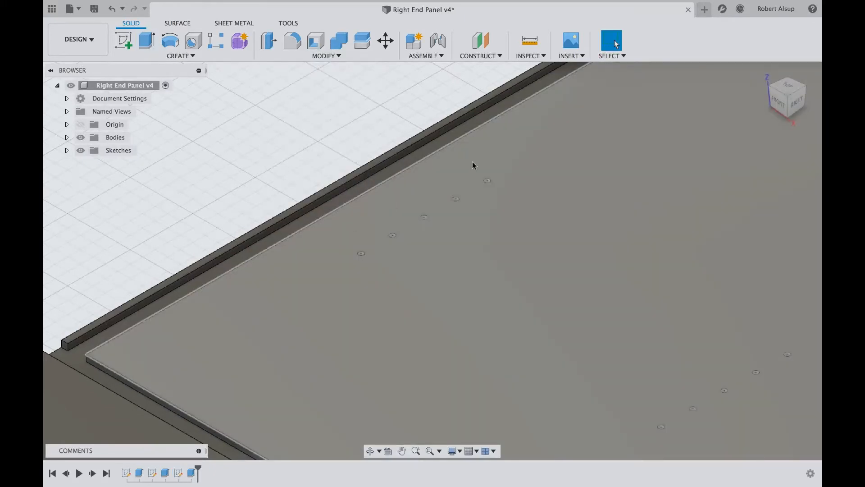
# Switch to the Manufacture workspace and create a new milling setup for the panel, using the model orientation.
pyautogui.click(763, 72)
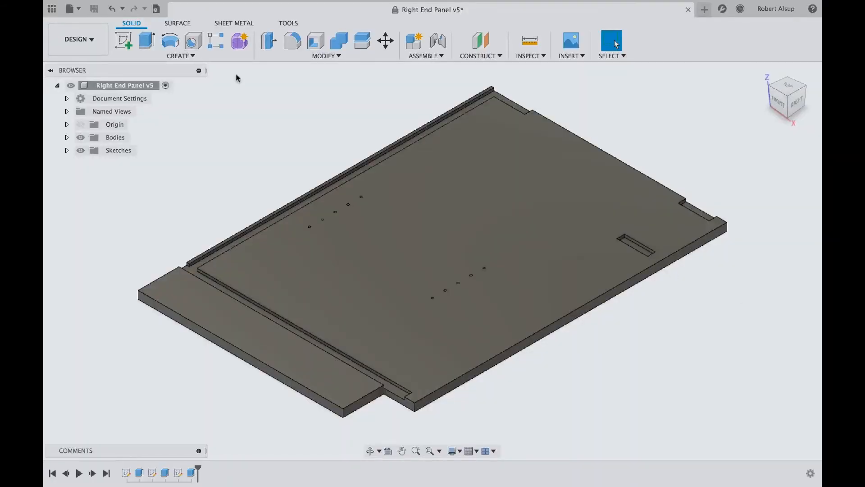
pyautogui.click(91, 39)
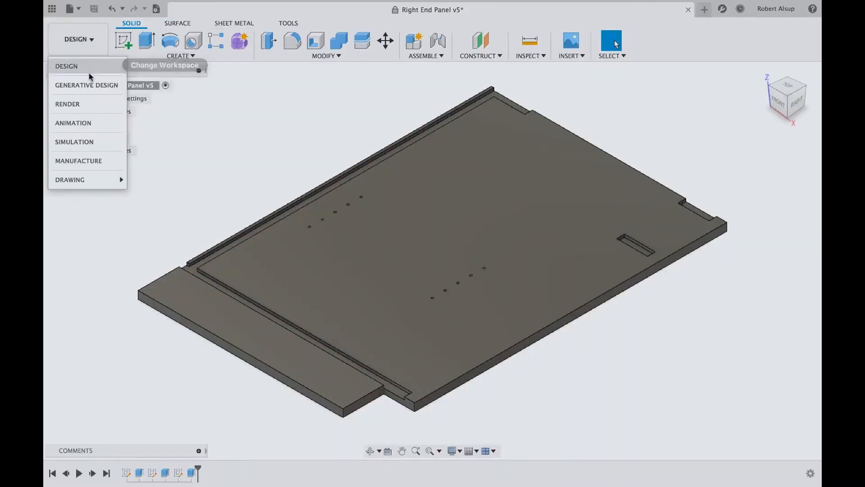
pyautogui.click(85, 162)
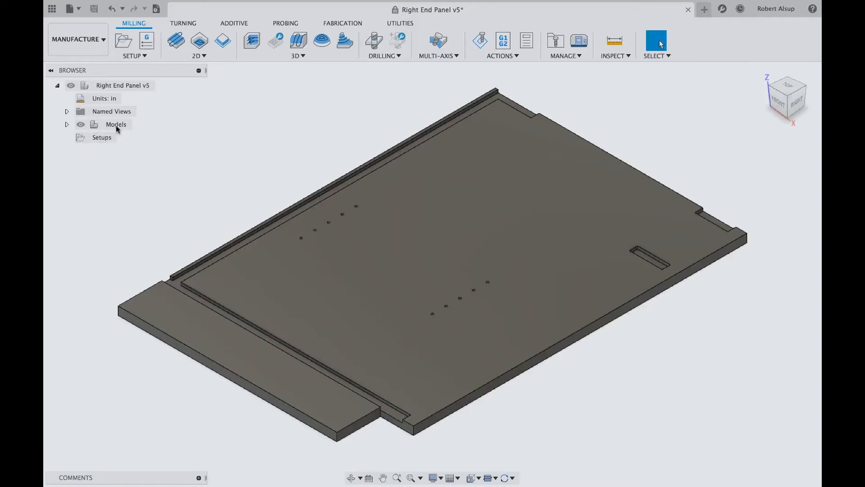
pyautogui.click(136, 55)
pyautogui.click(140, 68)
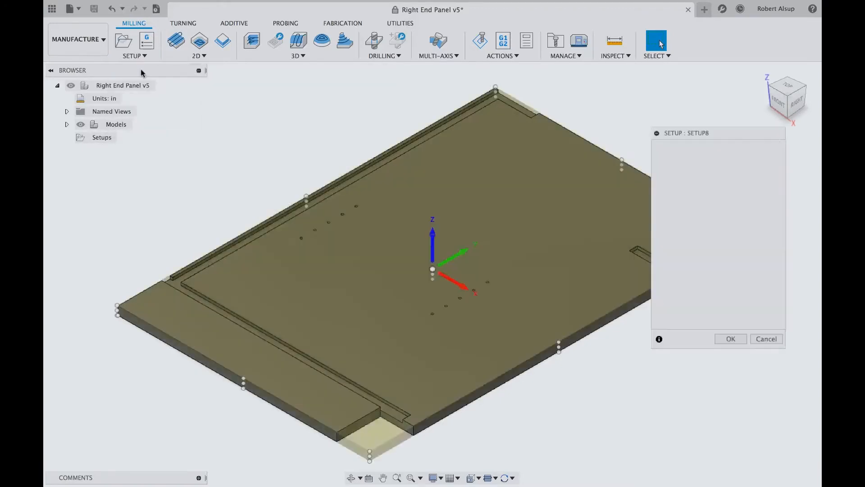
pyautogui.moveTo(737, 136); pyautogui.dragTo(788, 313)
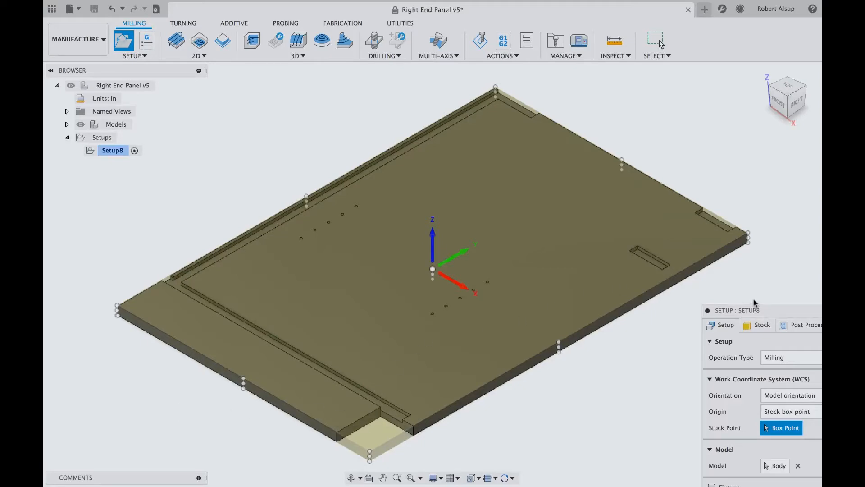
pyautogui.moveTo(782, 311); pyautogui.dragTo(722, 262)
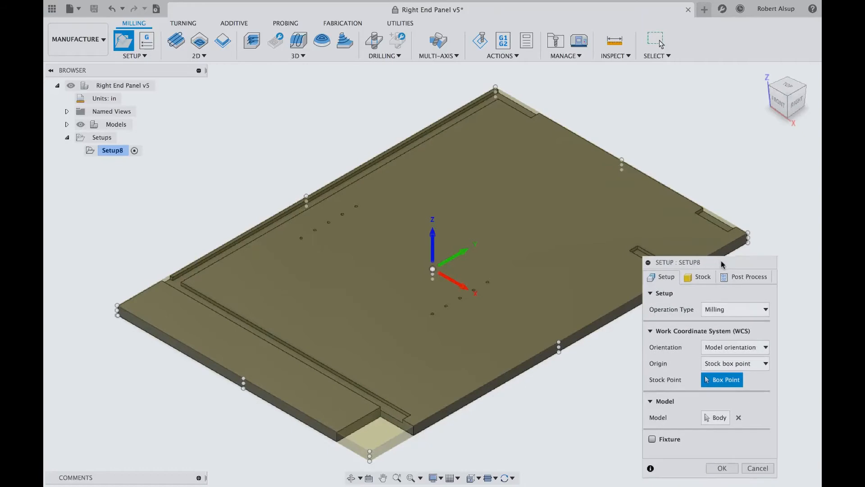
pyautogui.click(768, 346)
pyautogui.click(788, 333)
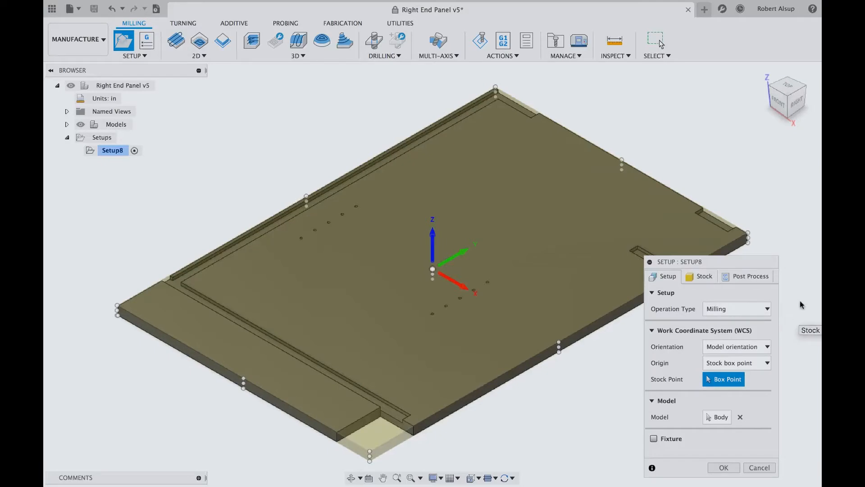
pyautogui.moveTo(717, 261); pyautogui.dragTo(677, 144)
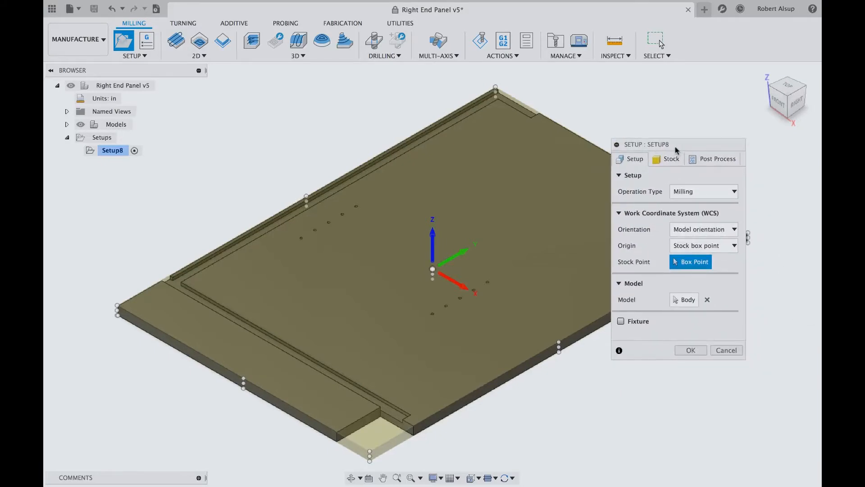
# Define the setup's stock as a fixed size box 23.5 in wide, 35 in deep and 0.75 in high.
pyautogui.click(672, 159)
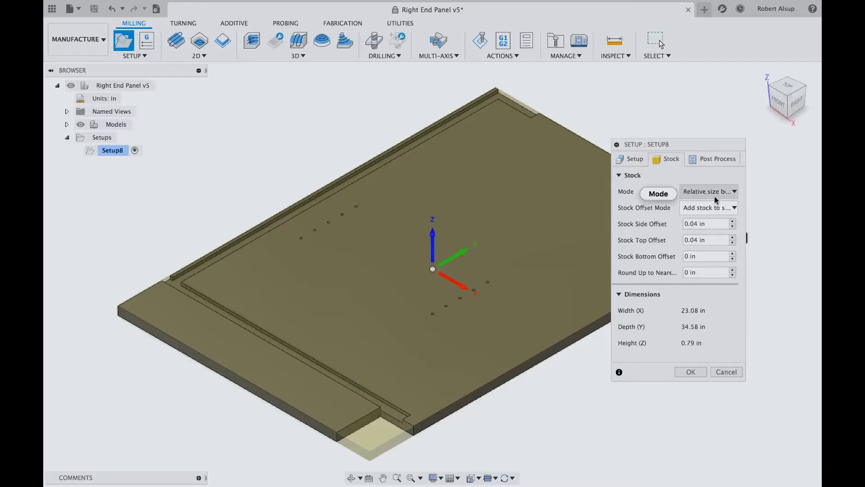
pyautogui.click(734, 191)
pyautogui.click(725, 205)
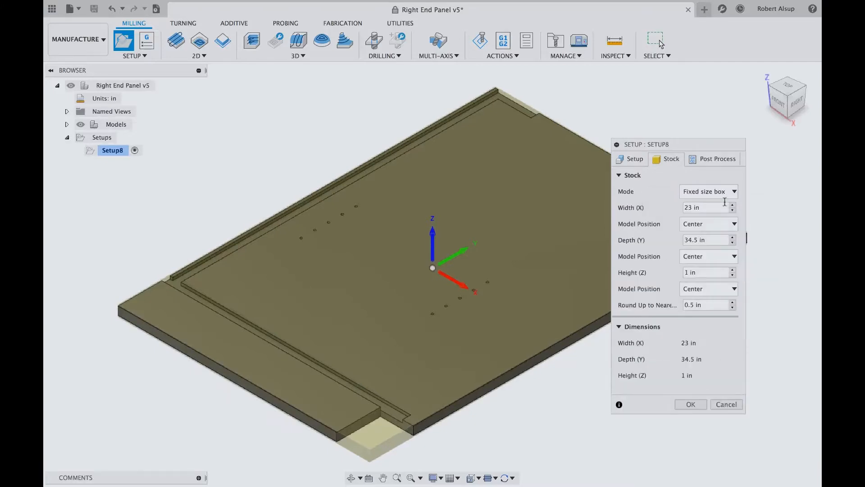
pyautogui.moveTo(709, 207); pyautogui.dragTo(671, 208)
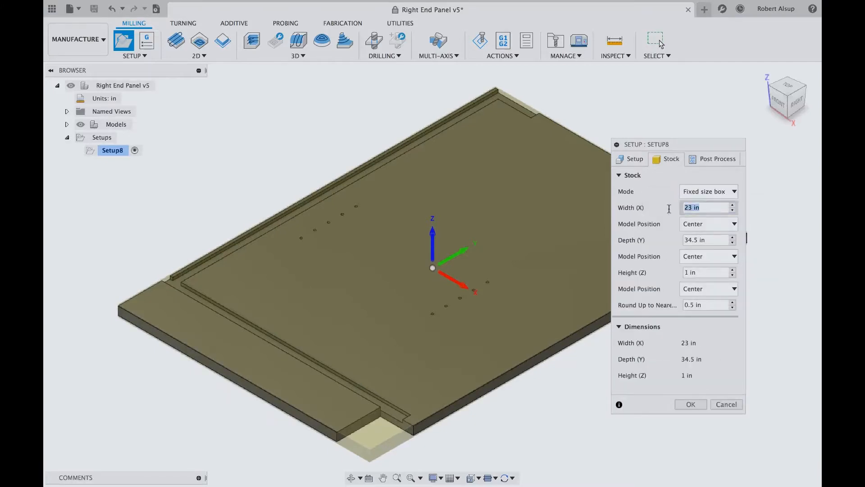
pyautogui.write('23.5')
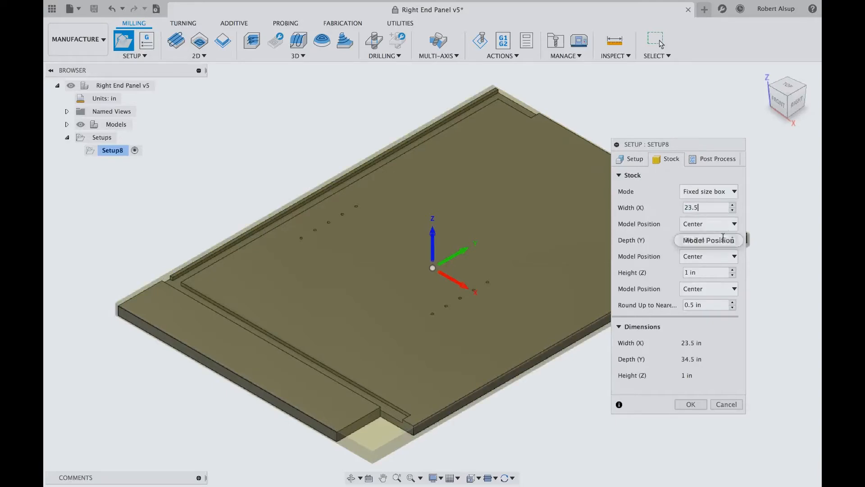
pyautogui.moveTo(717, 240); pyautogui.dragTo(676, 246)
pyautogui.write('35')
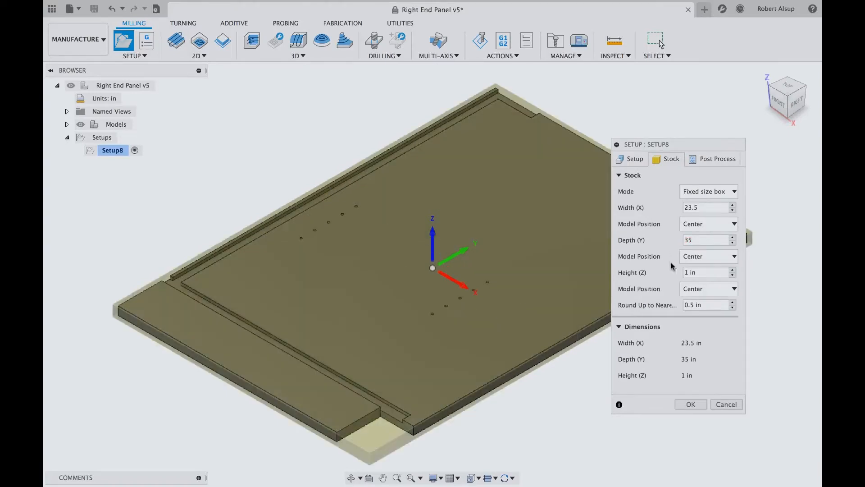
pyautogui.press('Tab')
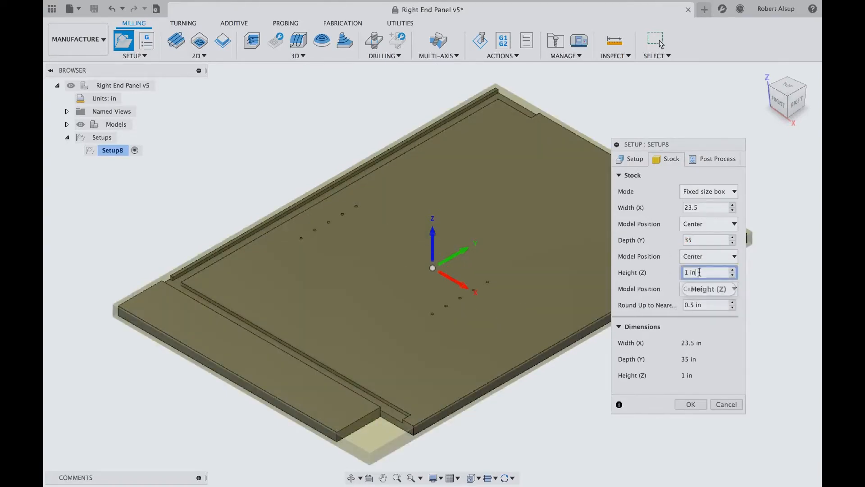
pyautogui.write('.75')
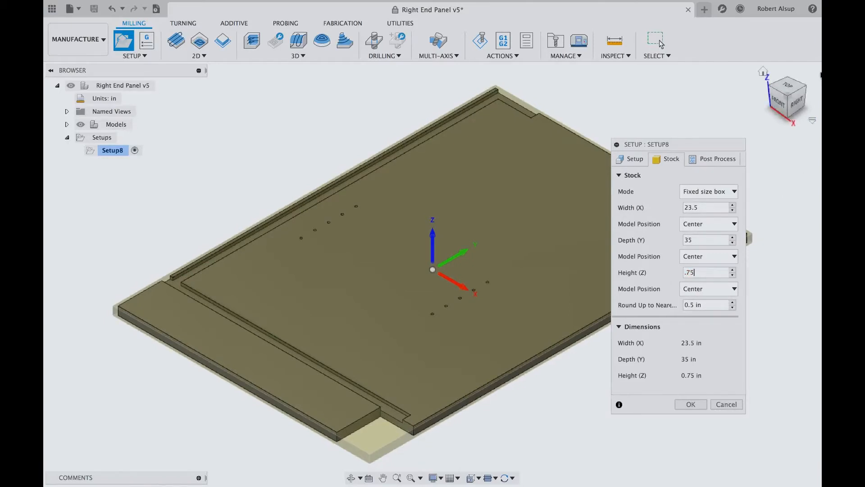
# Position the model in the stock's width with a 0.125 in offset from the left side (-X).
pyautogui.click(793, 90)
pyautogui.moveTo(716, 146); pyautogui.dragTo(772, 151)
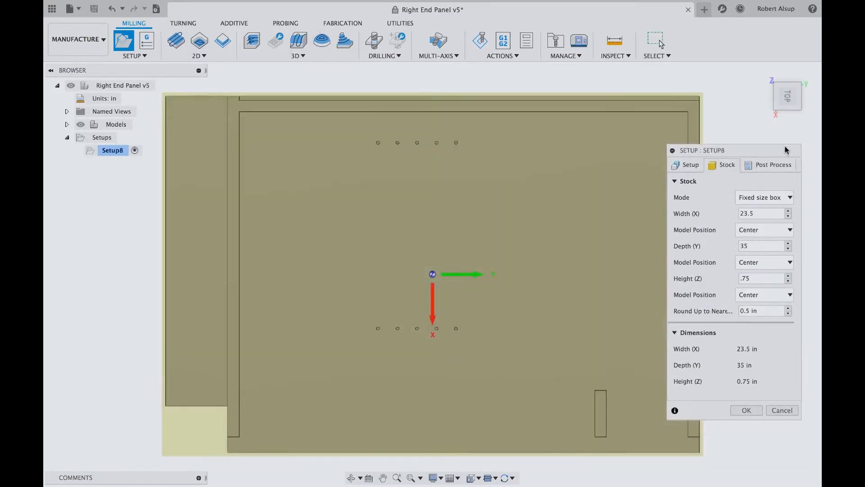
pyautogui.click(788, 230)
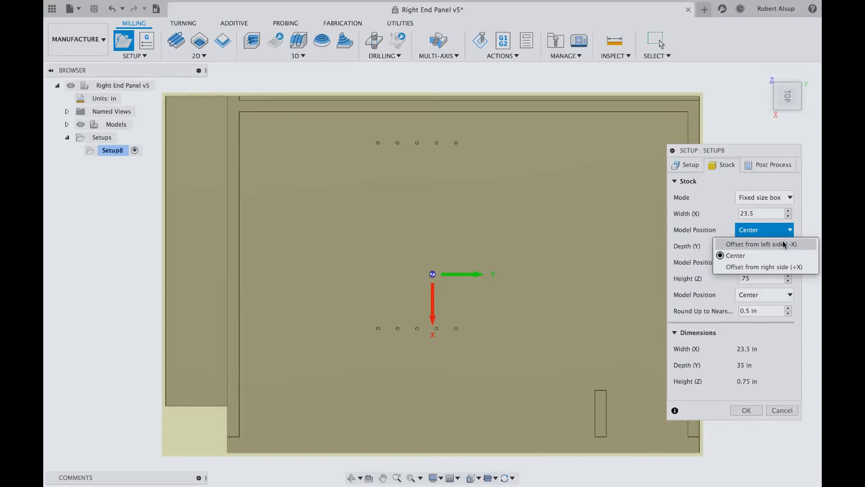
pyautogui.click(768, 244)
pyautogui.moveTo(773, 245); pyautogui.dragTo(714, 249)
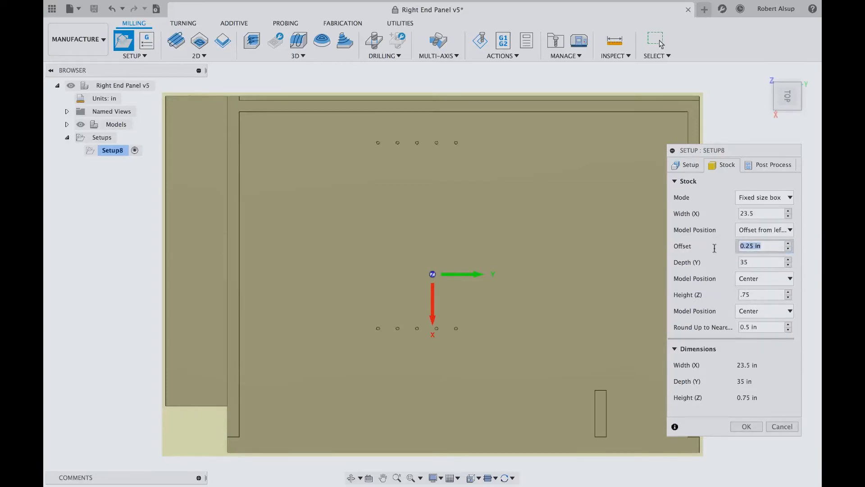
pyautogui.write('.125')
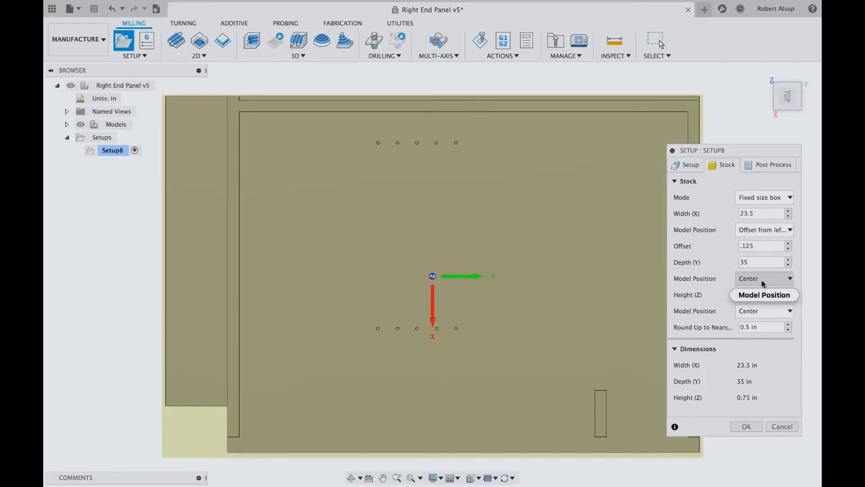
# Position the model in the stock's depth with a 0.125 in offset from the front side (-Y) and apply the setup.
pyautogui.click(790, 279)
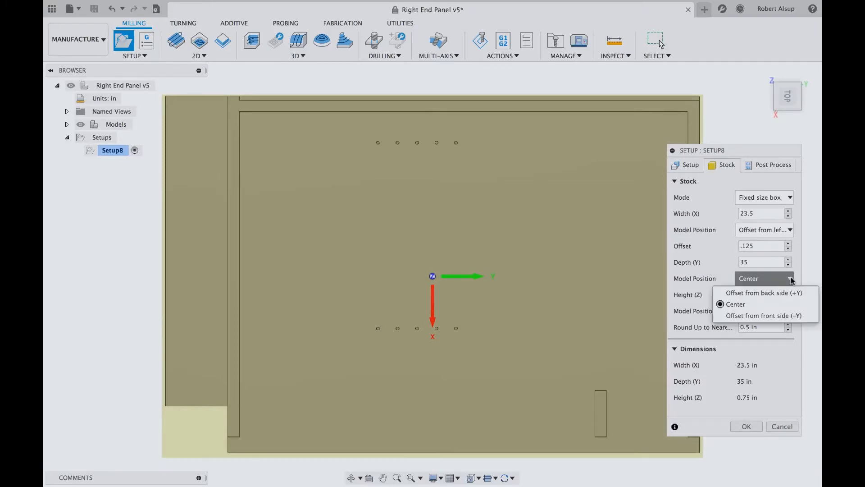
pyautogui.click(787, 315)
pyautogui.tripleClick(761, 295)
pyautogui.write('.125')
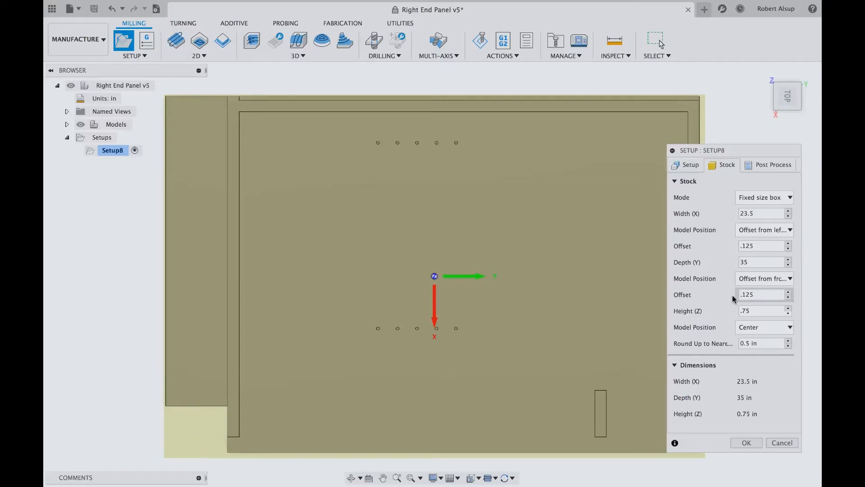
pyautogui.press('Tab')
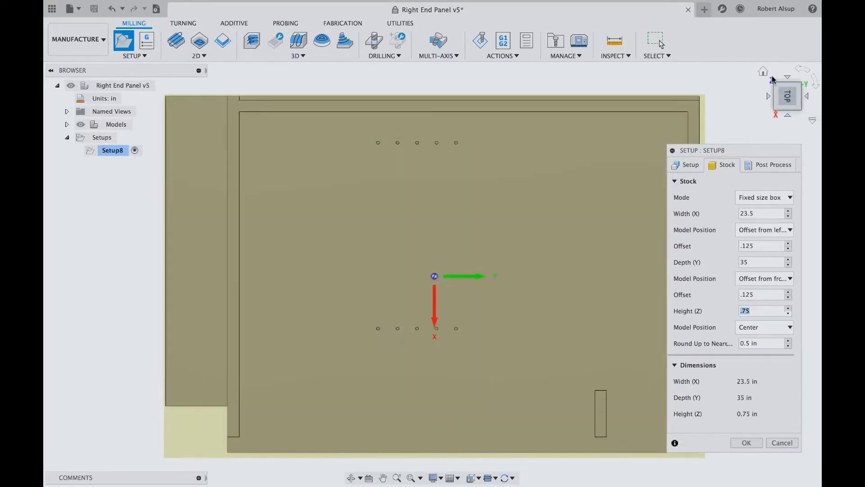
pyautogui.click(763, 74)
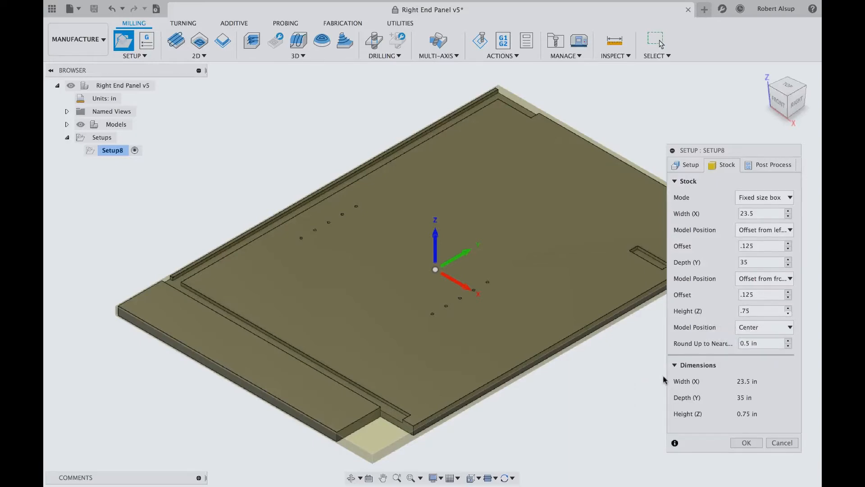
pyautogui.click(747, 442)
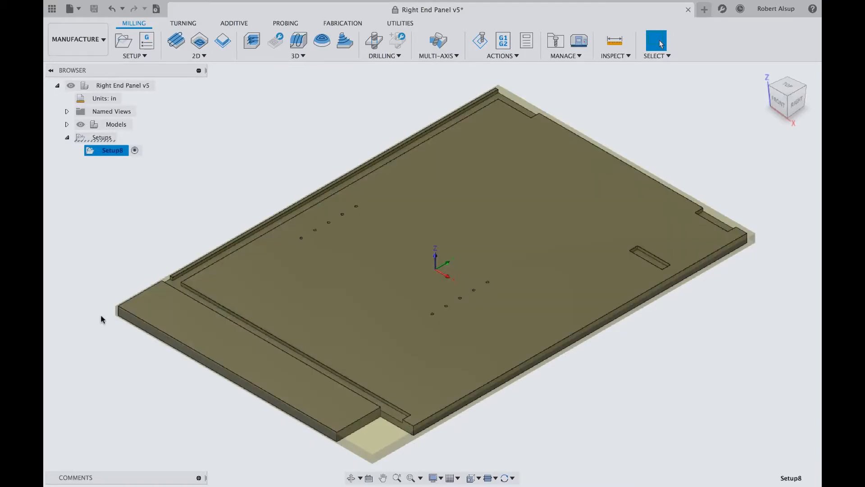
# Edit the setup to place its work coordinate origin on the stock box point at the bottom front-left corner (-X, -Y).
pyautogui.rightClick(107, 155)
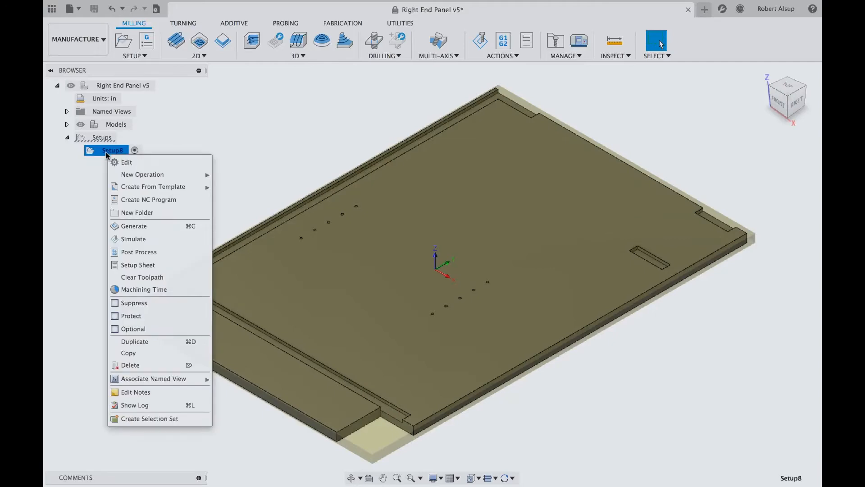
pyautogui.click(124, 163)
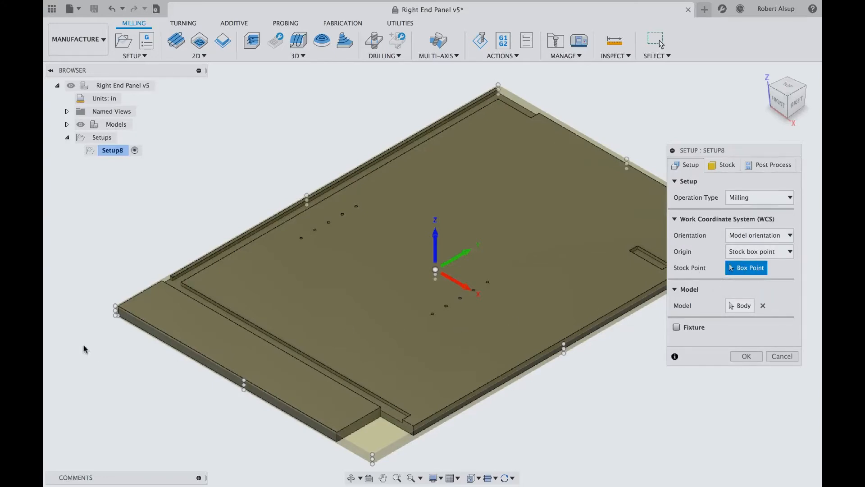
pyautogui.click(114, 317)
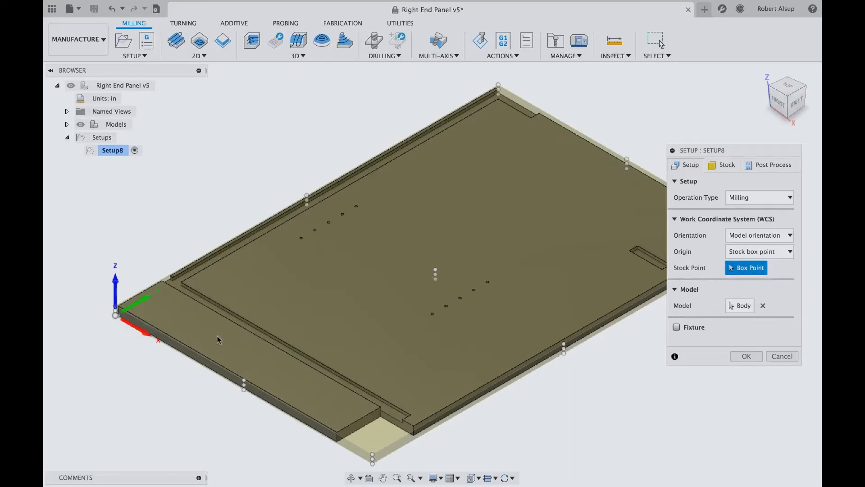
pyautogui.scroll(6, 116, 311)
pyautogui.scroll(3, 116, 276)
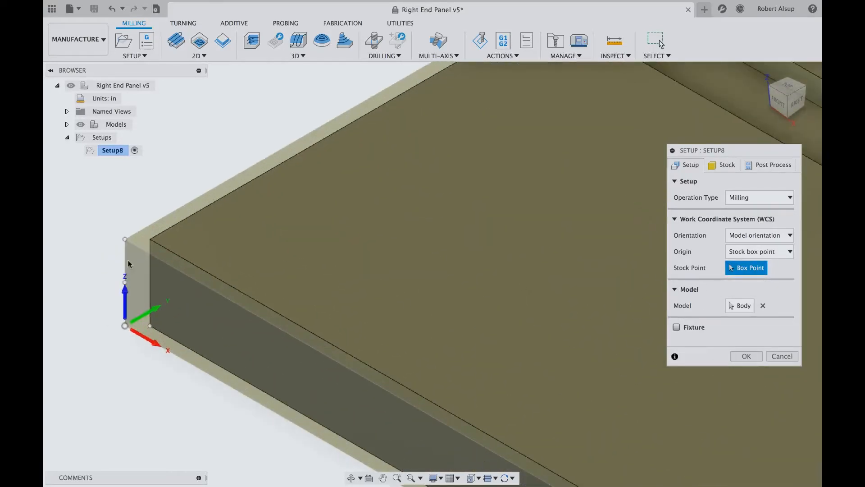
pyautogui.click(125, 239)
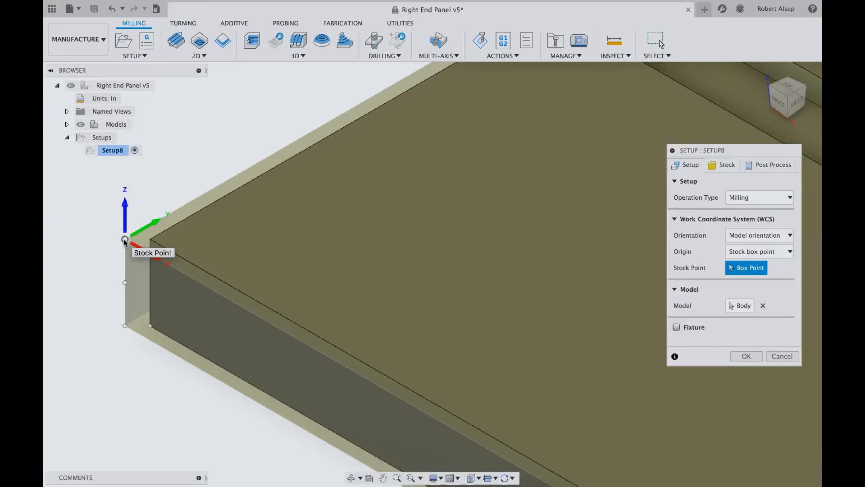
pyautogui.click(125, 326)
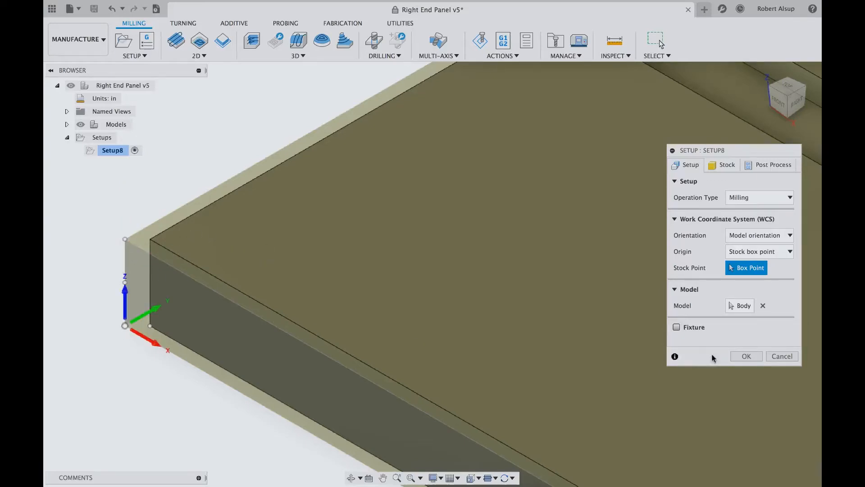
pyautogui.click(748, 356)
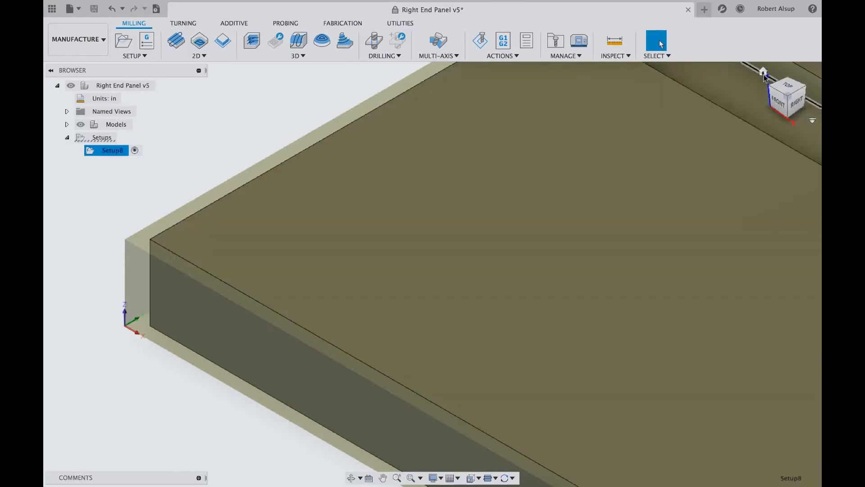
pyautogui.click(763, 73)
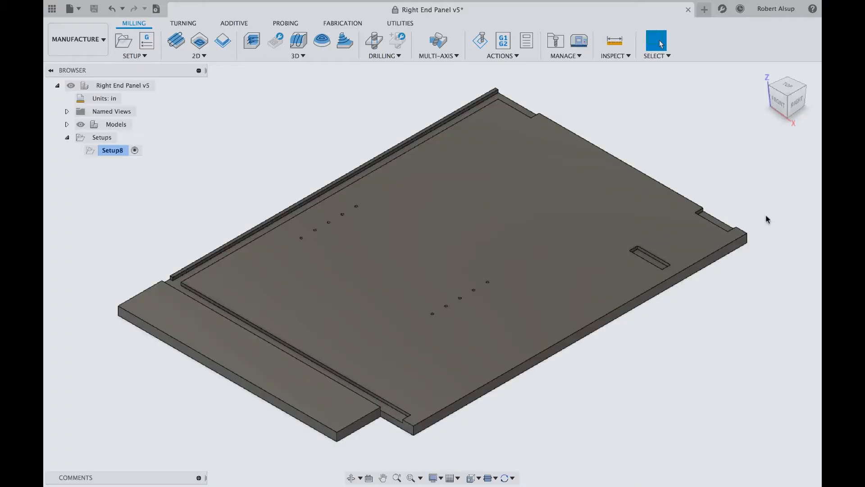
# Open the tool library, show its list of libraries and exclude the Samples and Vendors libraries from the tool list.
pyautogui.click(557, 45)
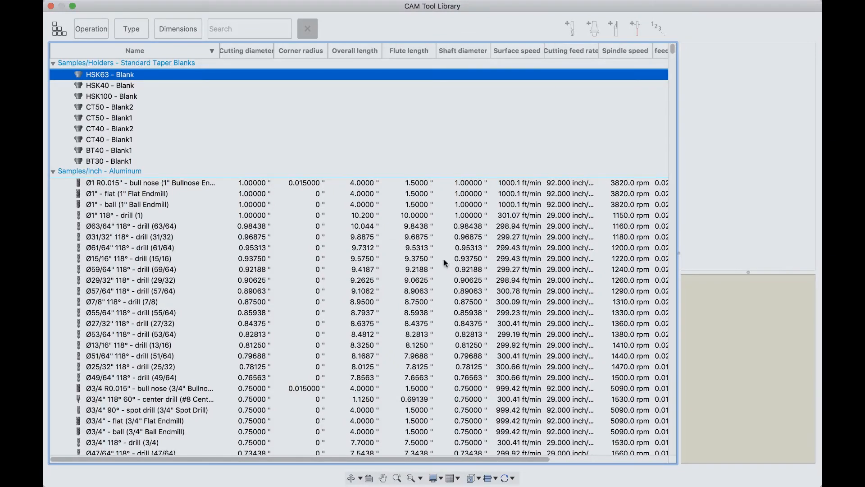
pyautogui.scroll(-7, 413, 272)
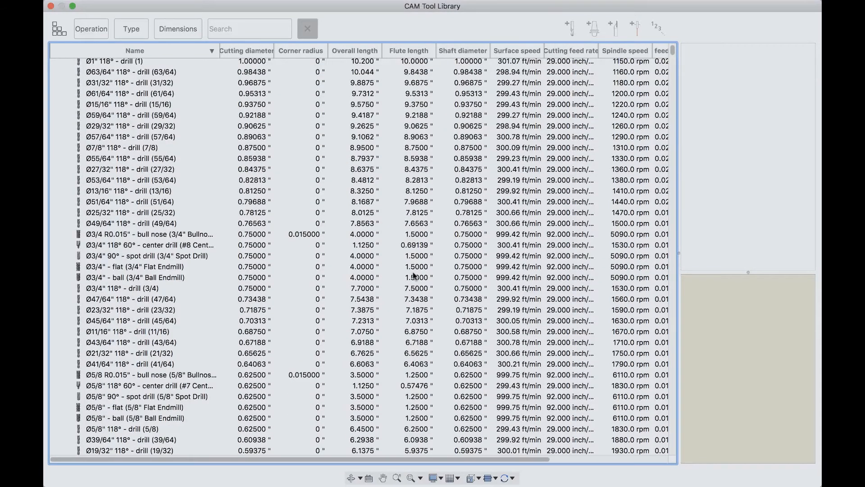
pyautogui.scroll(7, 414, 274)
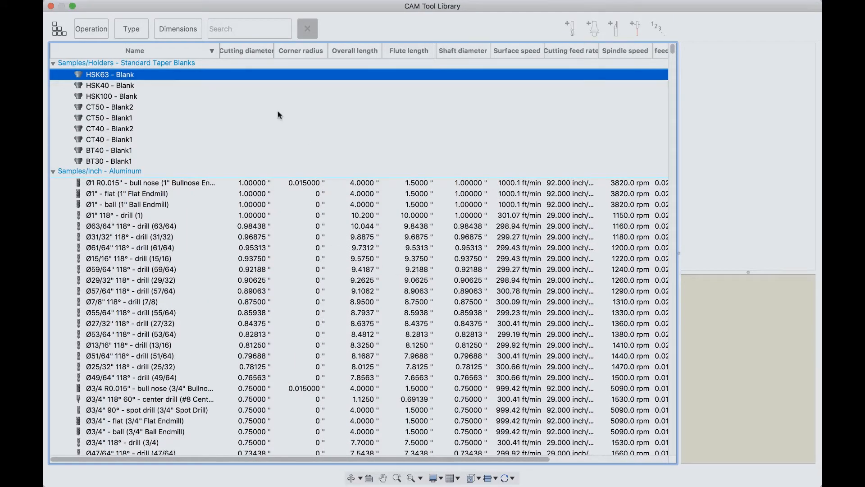
pyautogui.click(62, 29)
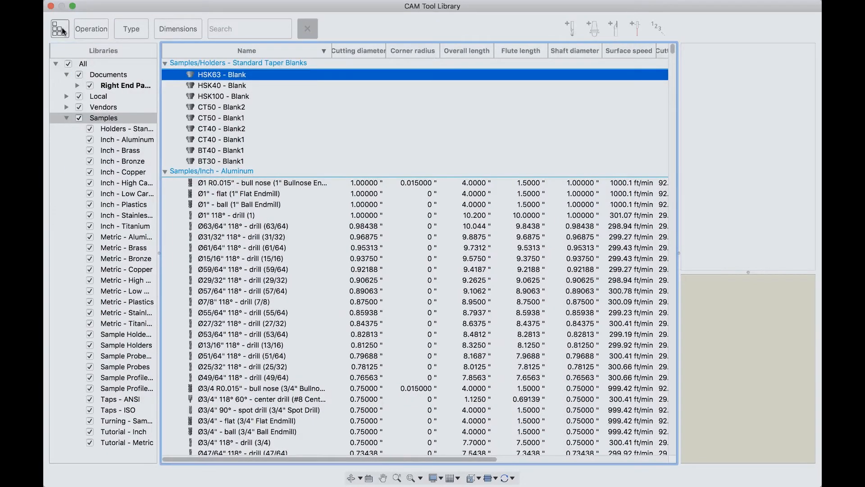
pyautogui.click(79, 118)
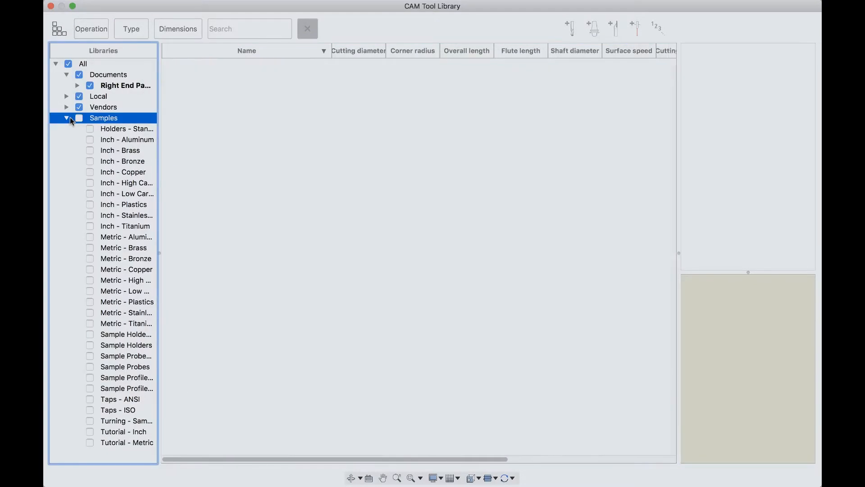
pyautogui.click(80, 108)
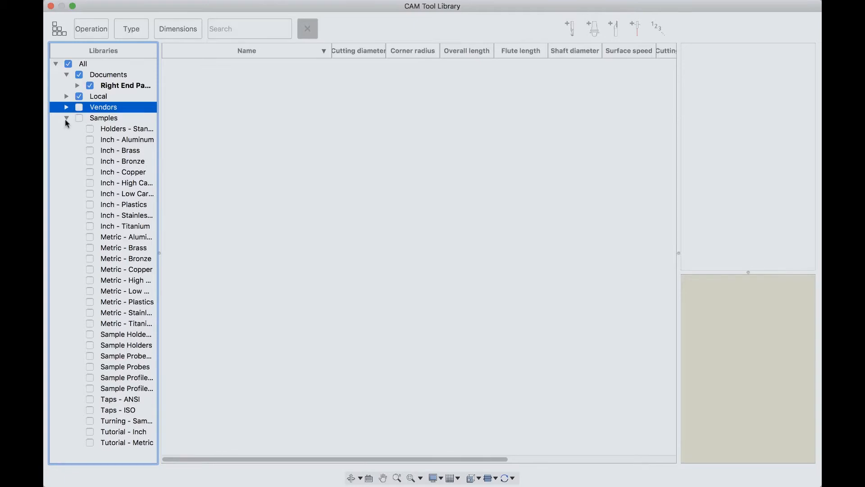
pyautogui.click(67, 119)
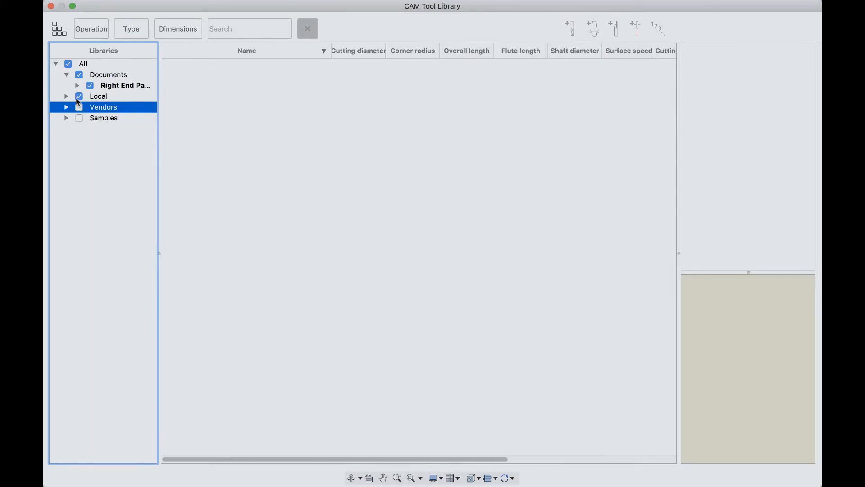
# Browse the local ShopSabre 23, ShopSabre IS and ShopSabre Pro tool libraries.
pyautogui.click(67, 96)
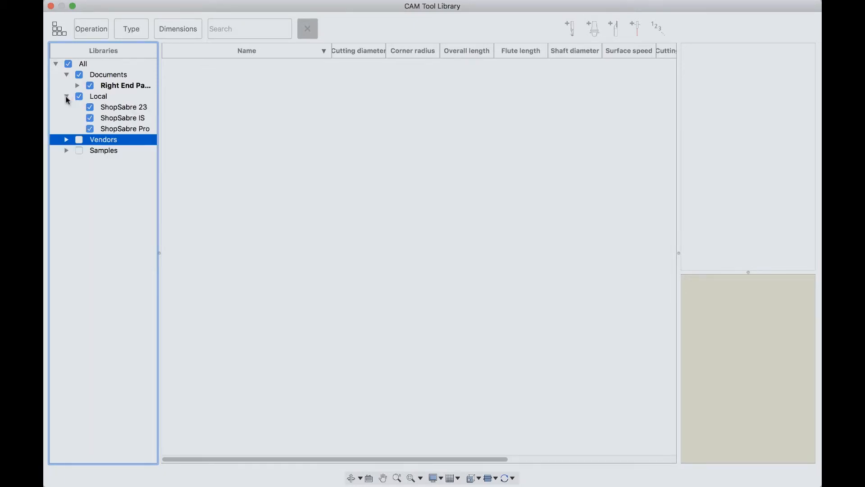
pyautogui.click(127, 111)
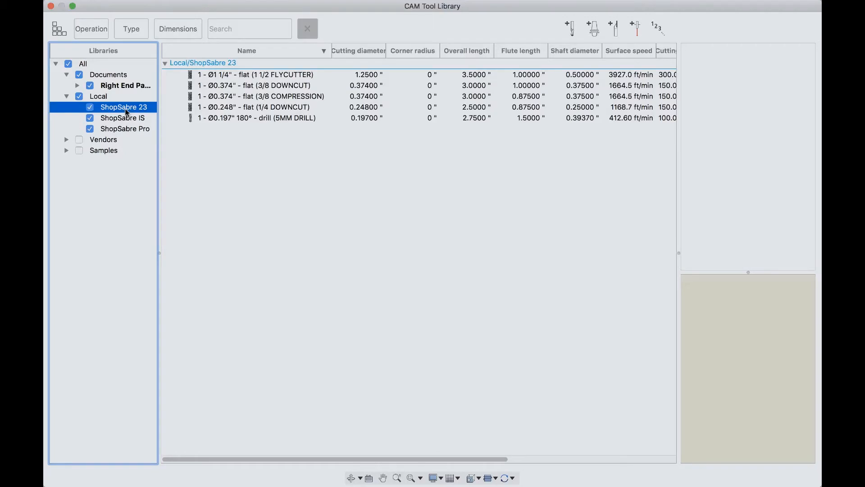
pyautogui.click(128, 120)
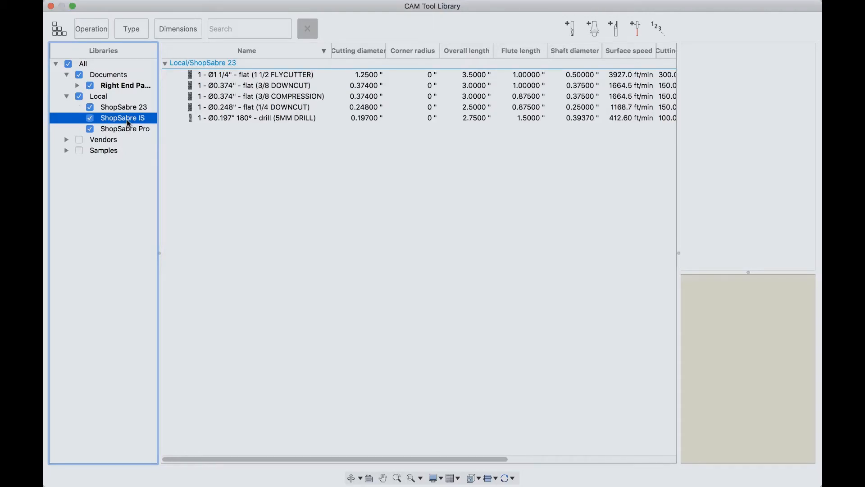
pyautogui.click(128, 129)
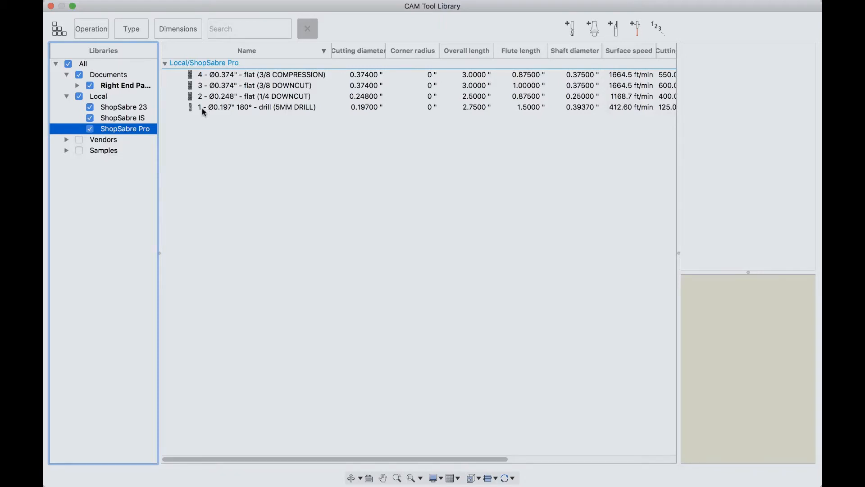
# Review the 3/8 COMPRESSION tool's general, cutter, shaft, holder, feed and speed, and post processor settings in the ShopSabre Pro library.
pyautogui.doubleClick(226, 75)
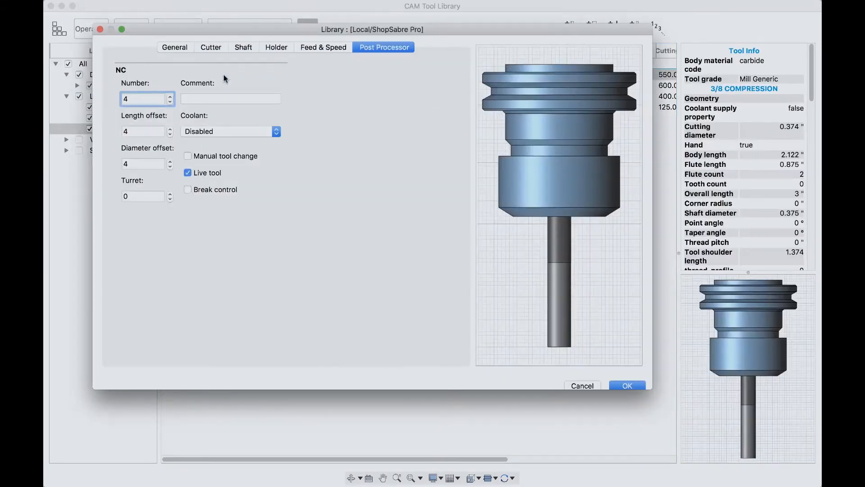
pyautogui.click(174, 48)
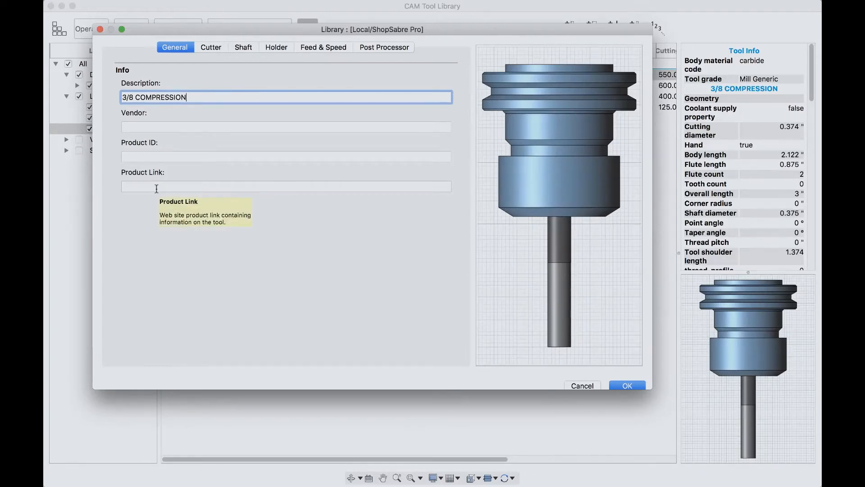
pyautogui.click(213, 47)
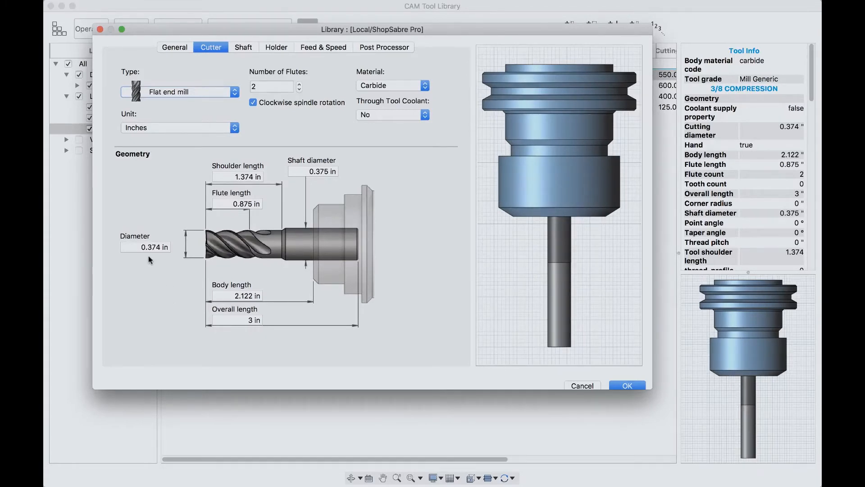
pyautogui.click(243, 48)
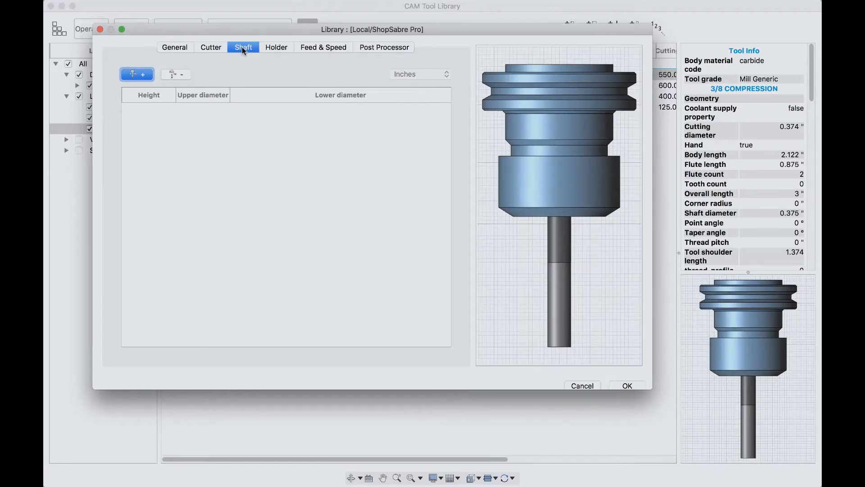
pyautogui.click(274, 49)
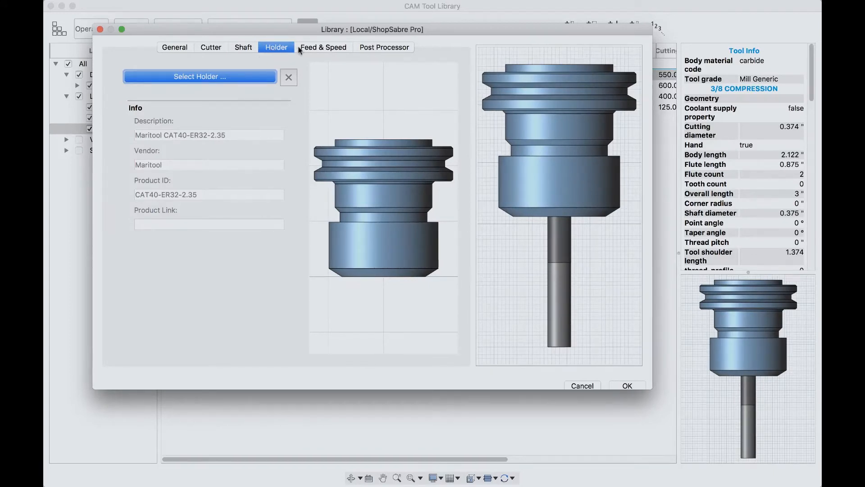
pyautogui.click(329, 48)
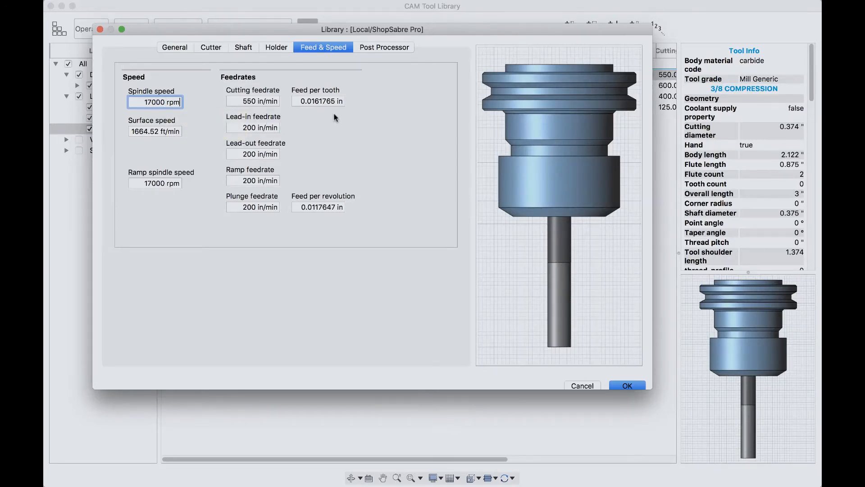
pyautogui.click(373, 47)
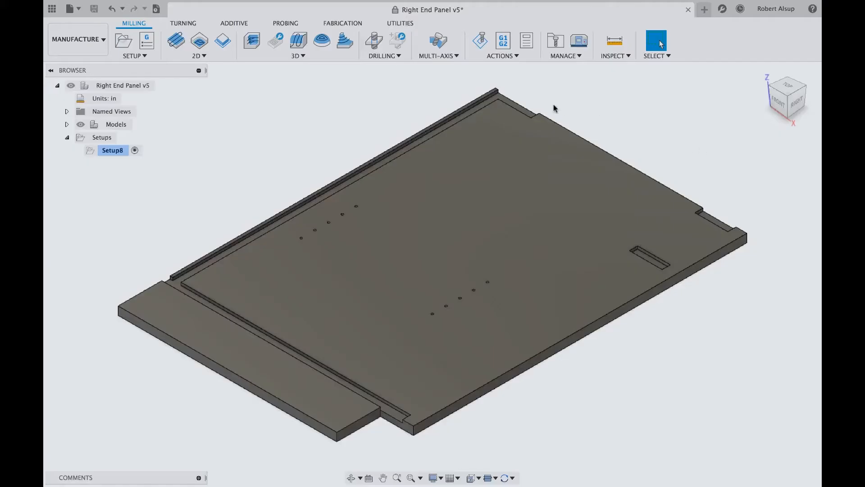
# Start a Drill operation in the setup and assign the 5MM DRILL from the local ShopSabre Pro library as its tool.
pyautogui.click(395, 56)
pyautogui.click(390, 68)
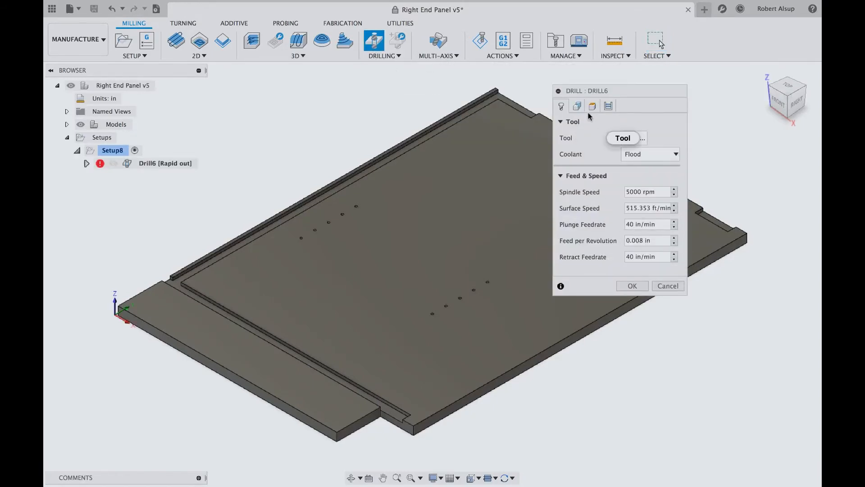
pyautogui.click(622, 138)
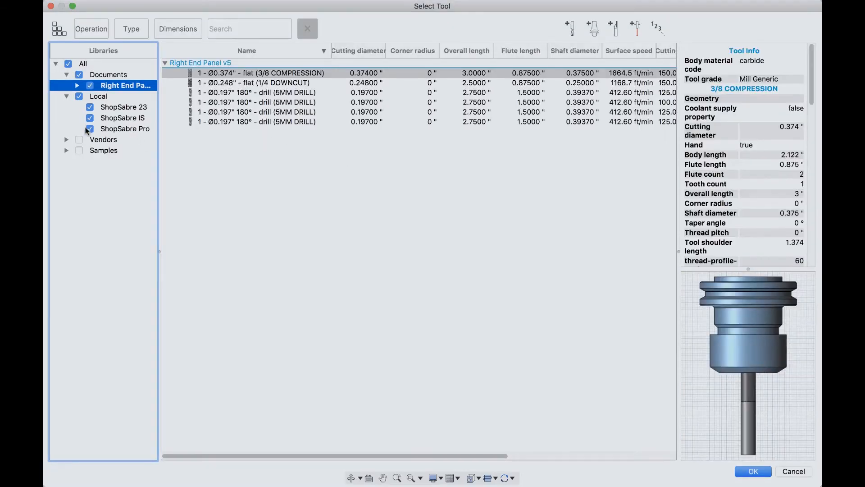
pyautogui.click(132, 130)
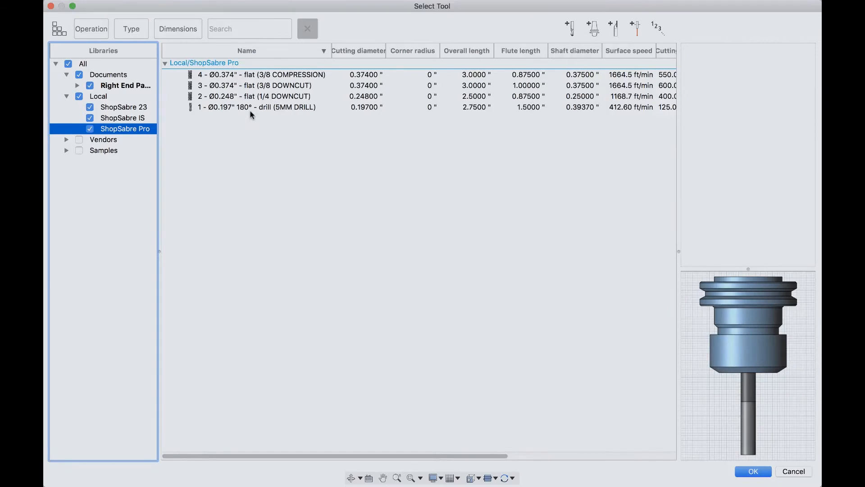
pyautogui.click(251, 108)
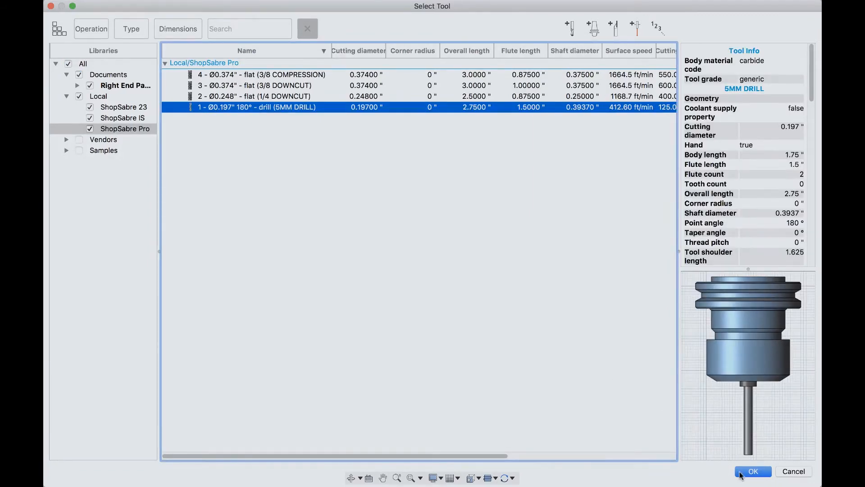
pyautogui.click(741, 472)
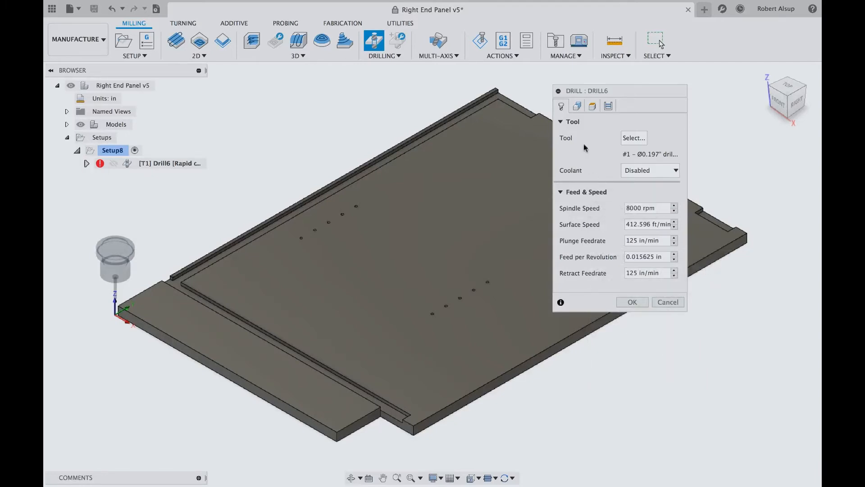
# Select the faces of all ten shelf-pin holes in both rows as the drill operation's hole geometry.
pyautogui.click(577, 106)
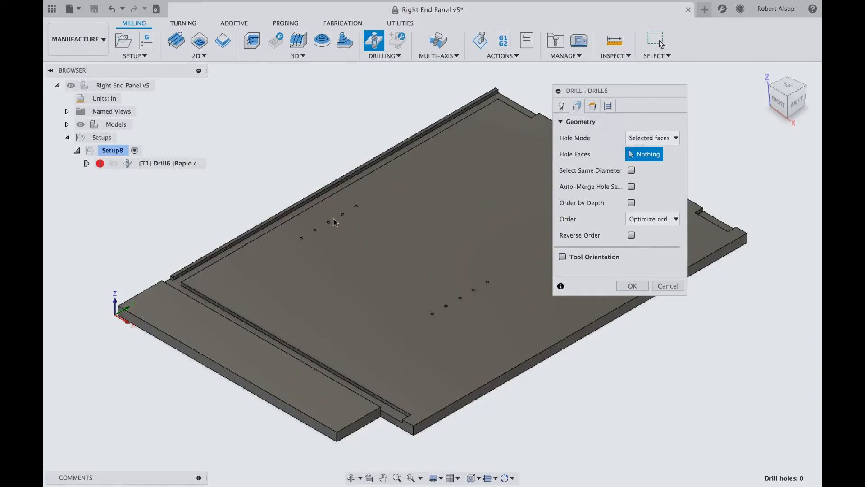
pyautogui.click(301, 238)
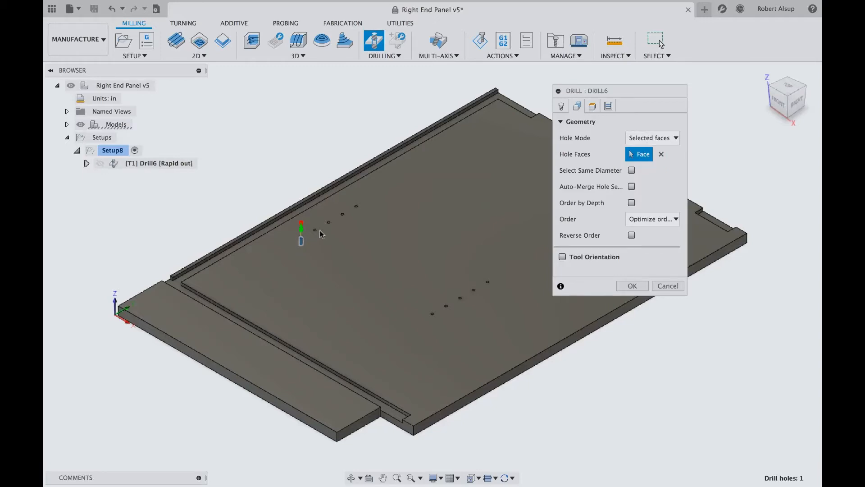
pyautogui.click(315, 230)
pyautogui.click(329, 223)
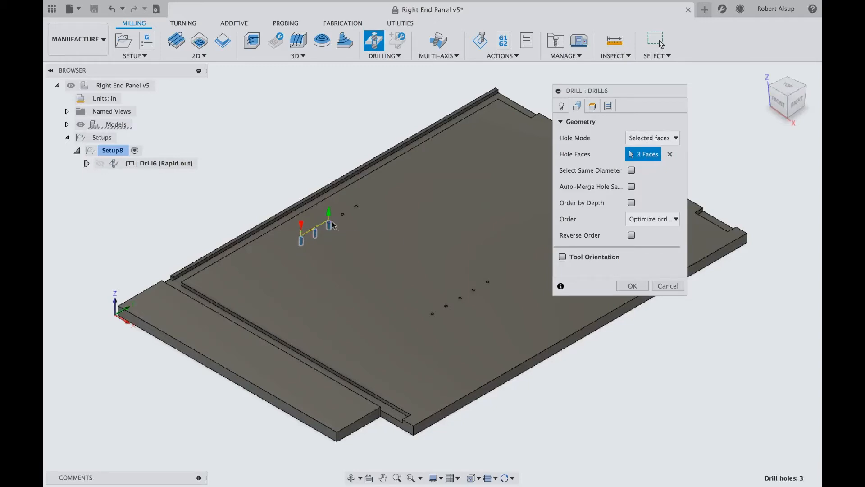
pyautogui.click(342, 217)
pyautogui.click(357, 210)
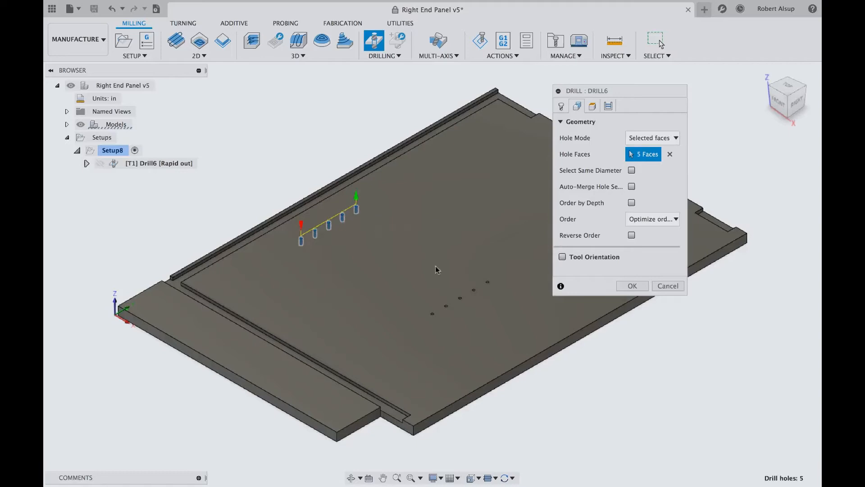
pyautogui.click(487, 285)
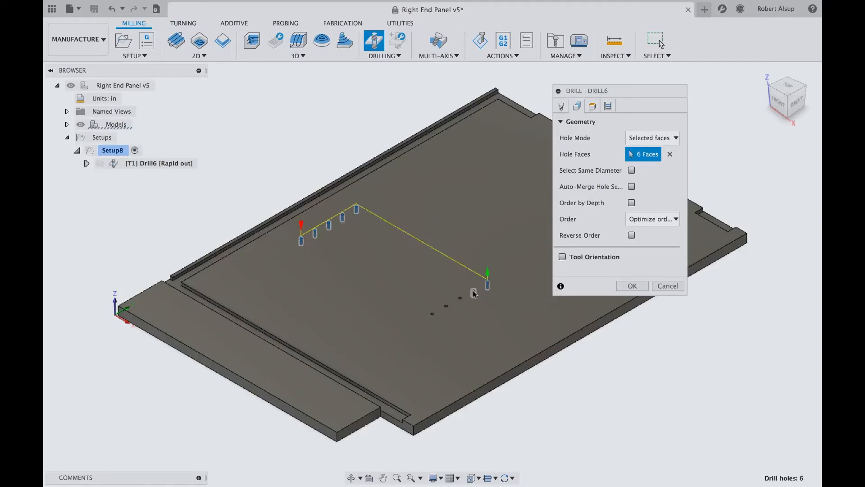
pyautogui.click(473, 293)
pyautogui.click(461, 301)
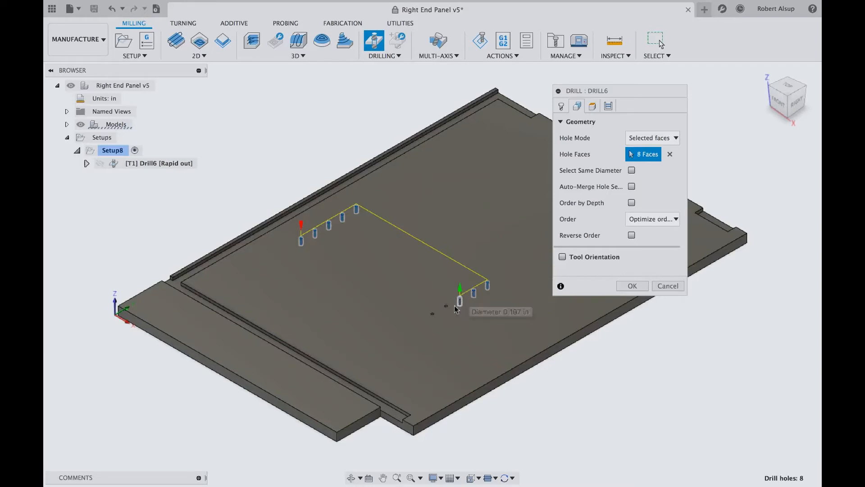
pyautogui.click(445, 310)
pyautogui.click(438, 314)
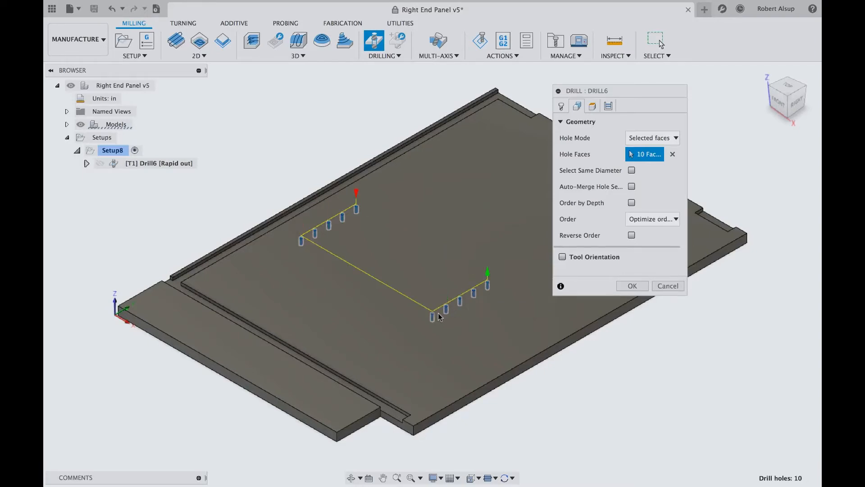
# Try Stock bottom as the drill's bottom height reference, set it back to Hole bottom with 0 in offset, and accept the operation.
pyautogui.click(592, 106)
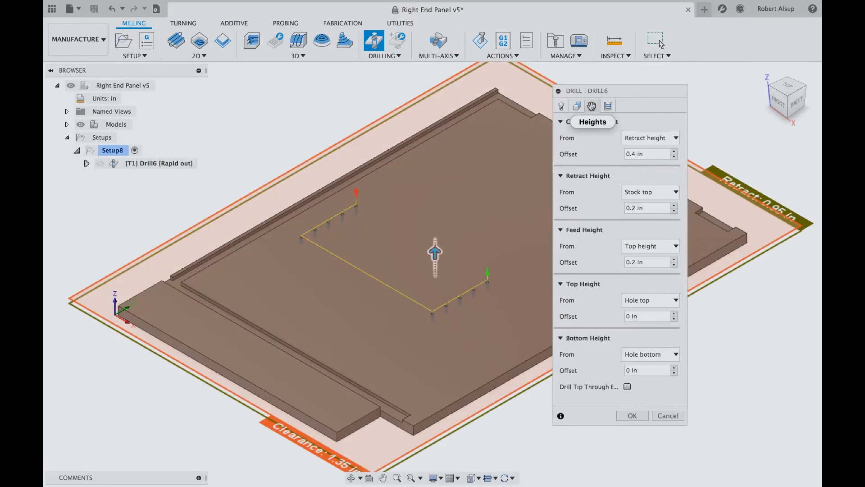
pyautogui.click(773, 103)
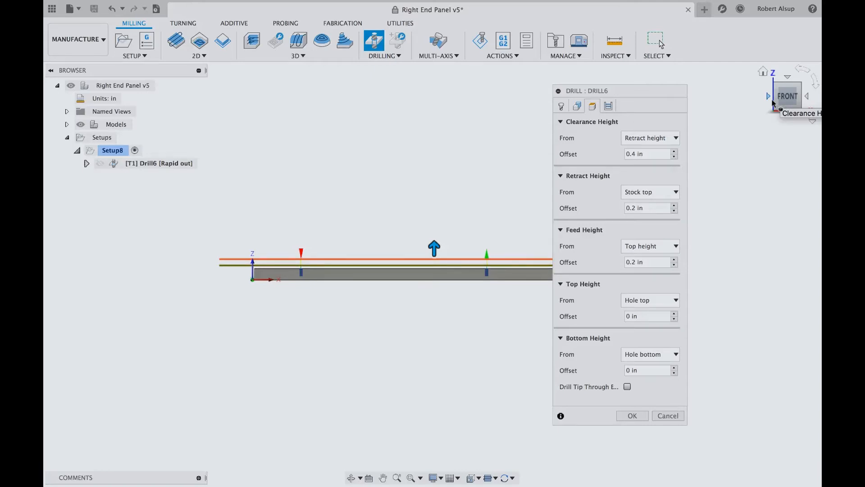
pyautogui.click(763, 71)
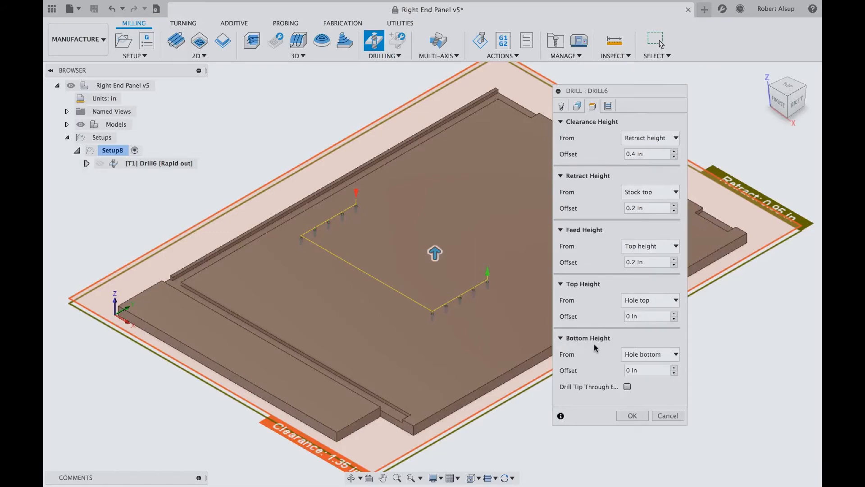
pyautogui.scroll(6, 489, 321)
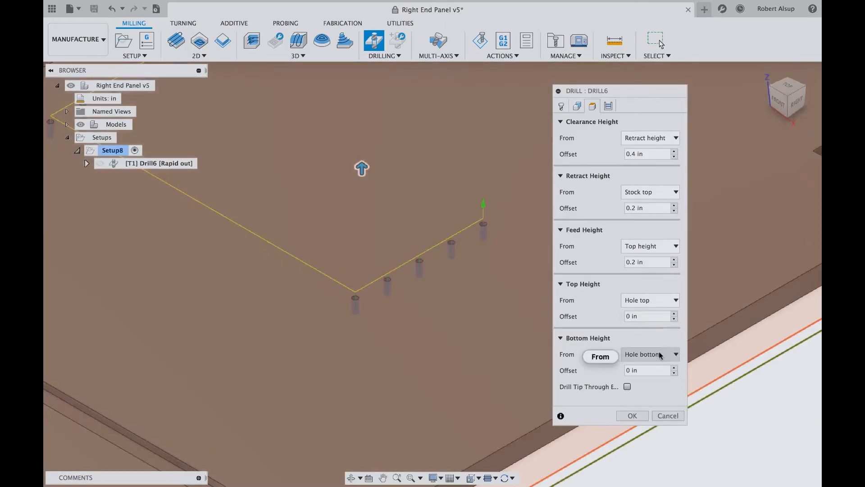
pyautogui.click(676, 356)
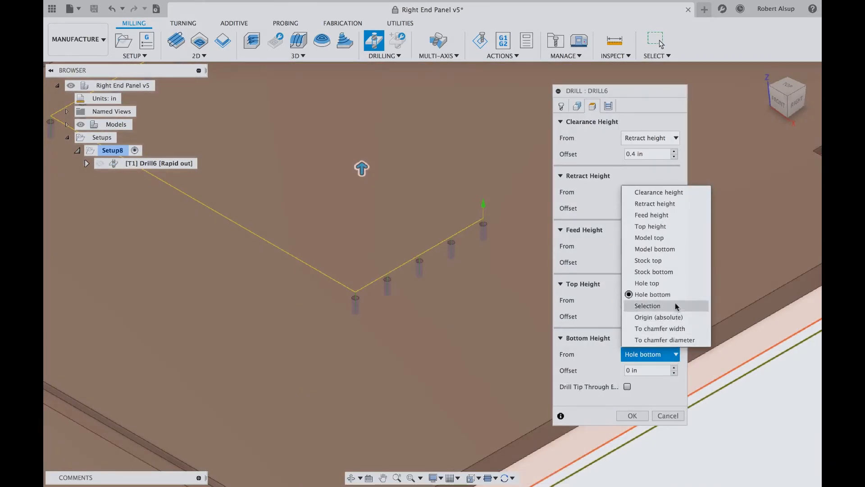
pyautogui.click(674, 272)
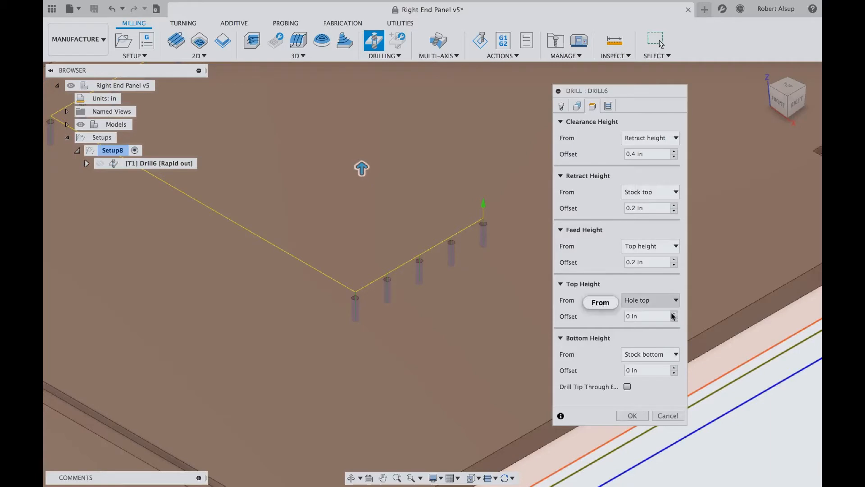
pyautogui.click(676, 355)
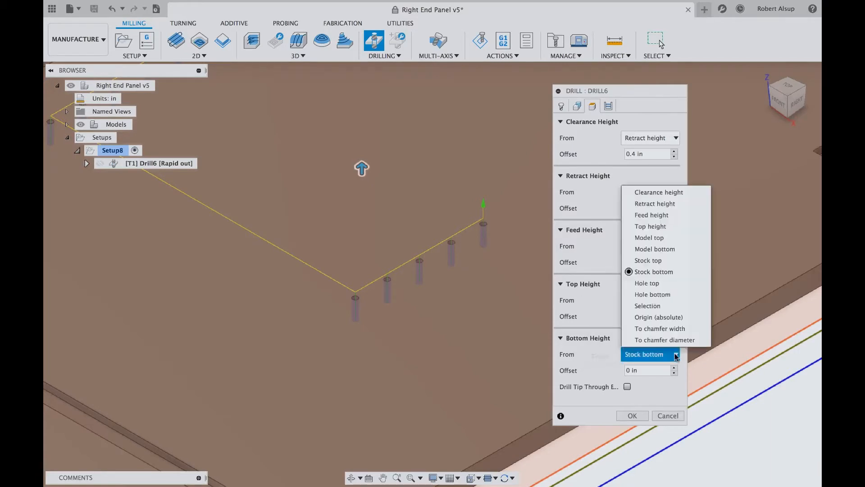
pyautogui.click(661, 293)
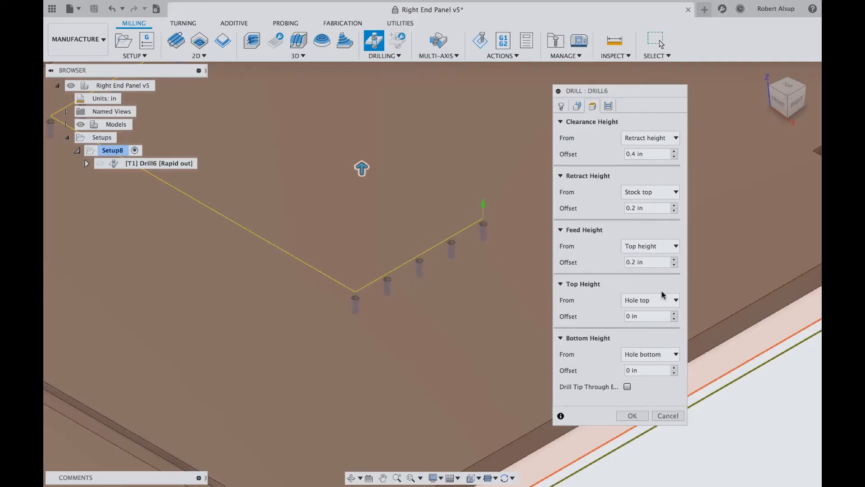
pyautogui.click(632, 415)
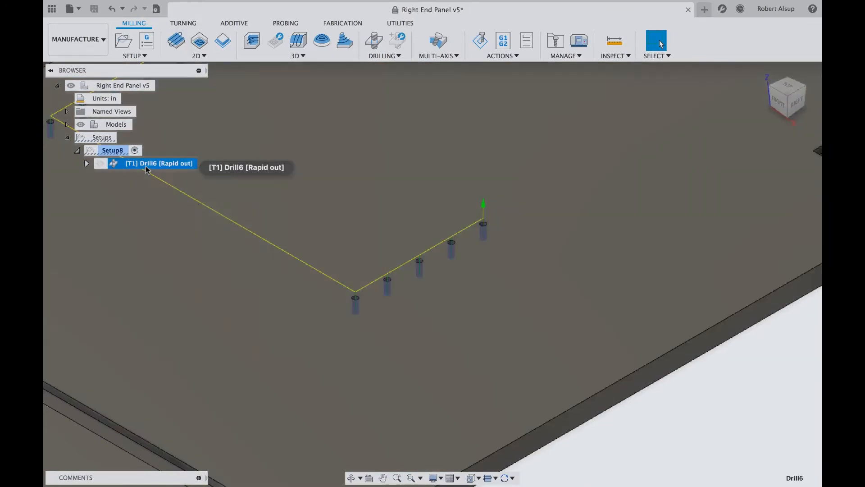
# Edit the drill operation and choose Drilling - rapid out as its cycle type.
pyautogui.rightClick(146, 168)
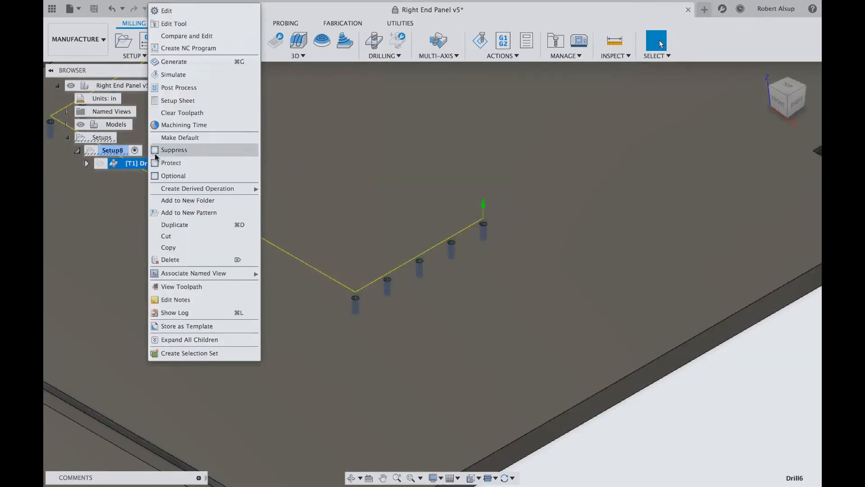
pyautogui.click(178, 14)
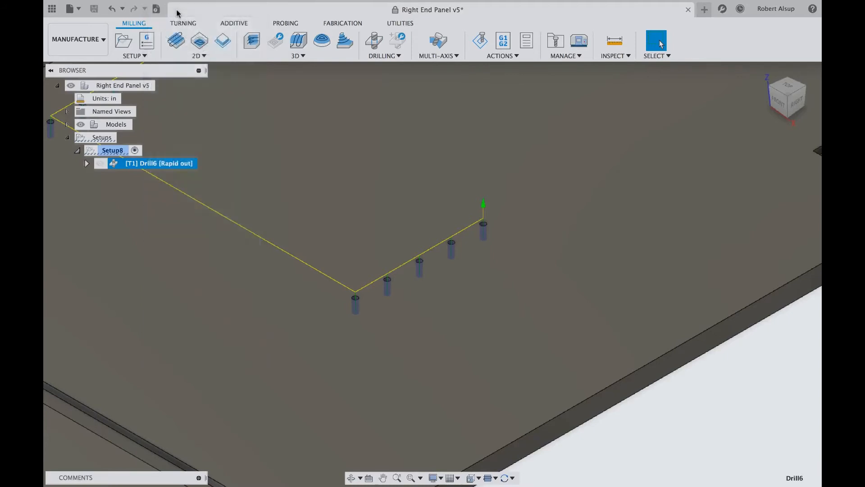
pyautogui.click(592, 106)
pyautogui.click(608, 107)
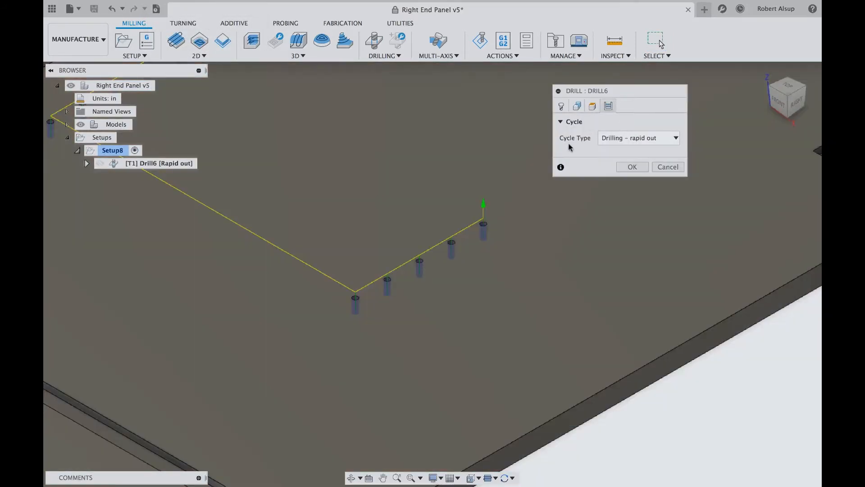
pyautogui.click(676, 139)
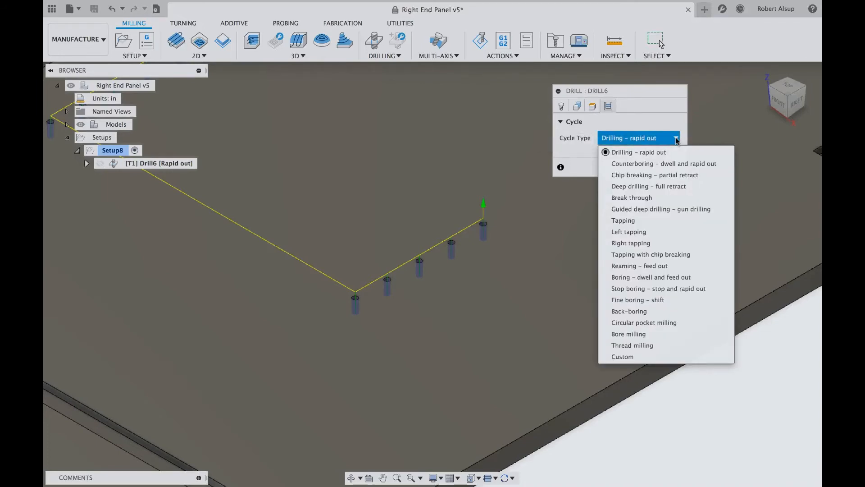
pyautogui.click(662, 153)
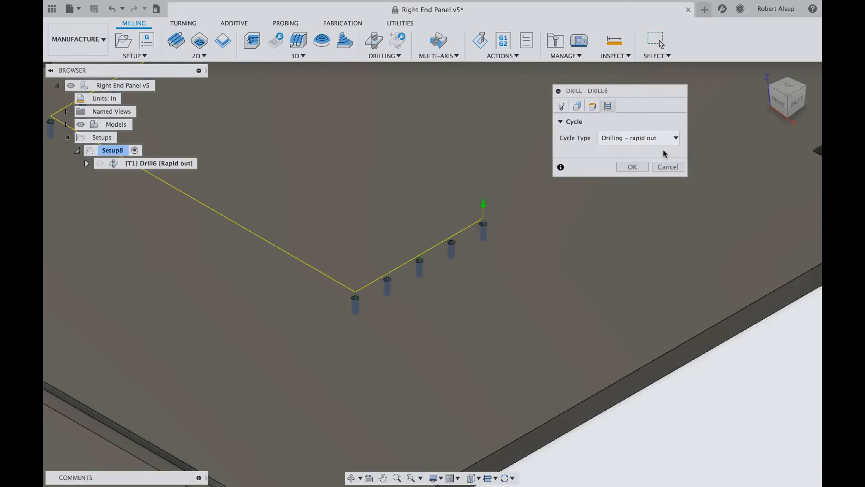
pyautogui.click(637, 169)
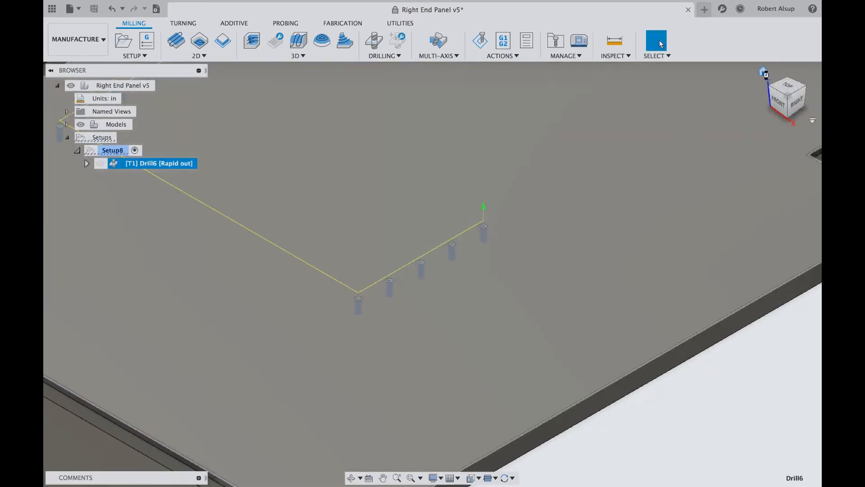
# Simulate the drill toolpath on the whole panel with transparent stock shown, play it through, and close the simulation.
pyautogui.click(763, 72)
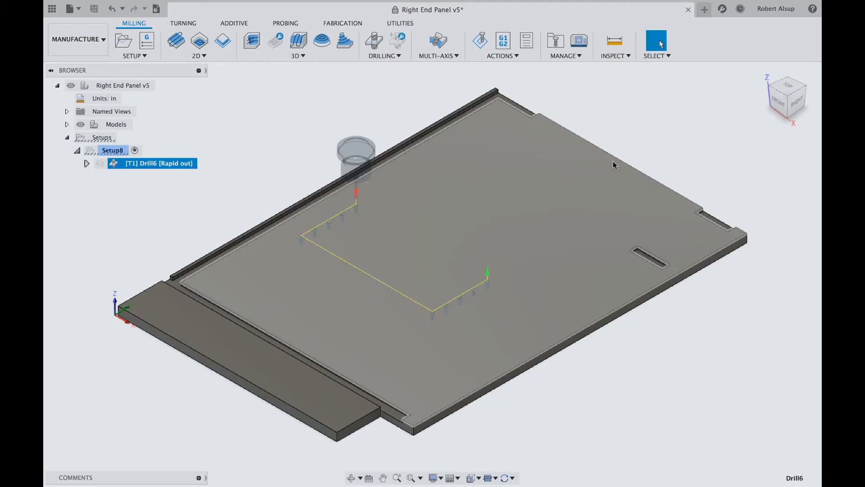
pyautogui.click(481, 43)
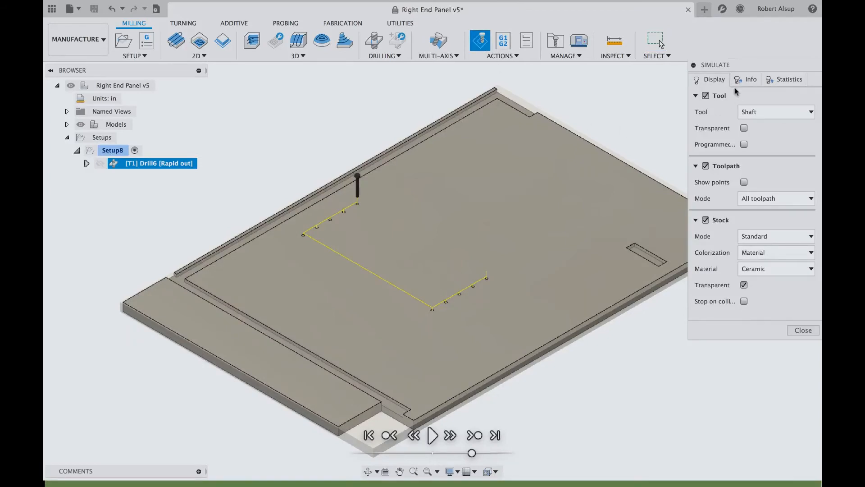
pyautogui.moveTo(763, 64); pyautogui.dragTo(670, 64)
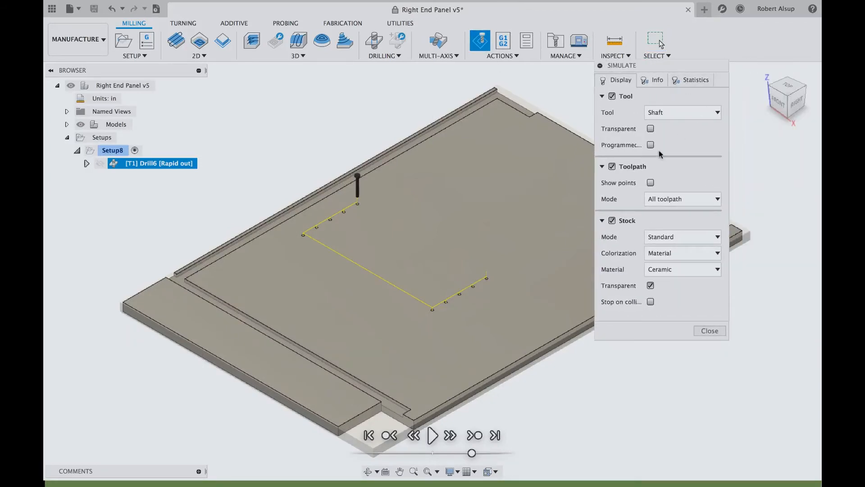
pyautogui.click(611, 220)
pyautogui.click(612, 221)
pyautogui.click(651, 286)
pyautogui.moveTo(660, 66); pyautogui.dragTo(736, 64)
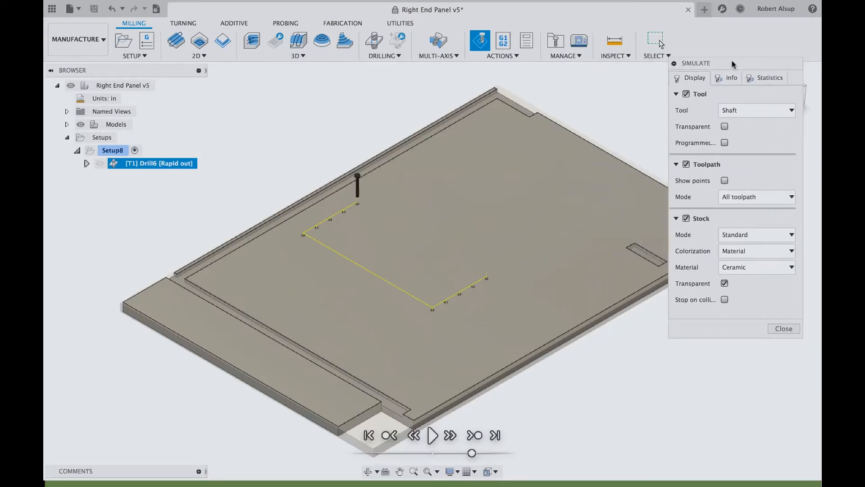
pyautogui.click(430, 436)
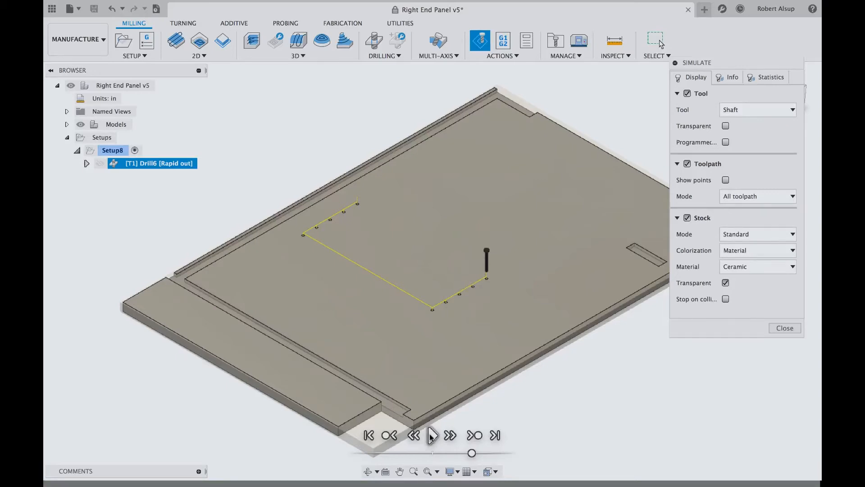
pyautogui.click(431, 435)
pyautogui.click(783, 331)
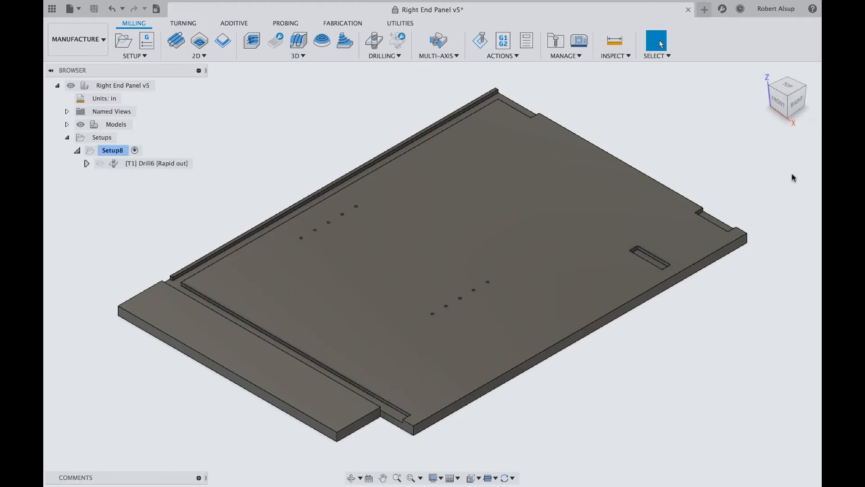
# Create a 2D Pocket operation using the Ø0.248" flat 1/4 DOWNCUT tool from the ShopSabre Pro library.
pyautogui.click(197, 56)
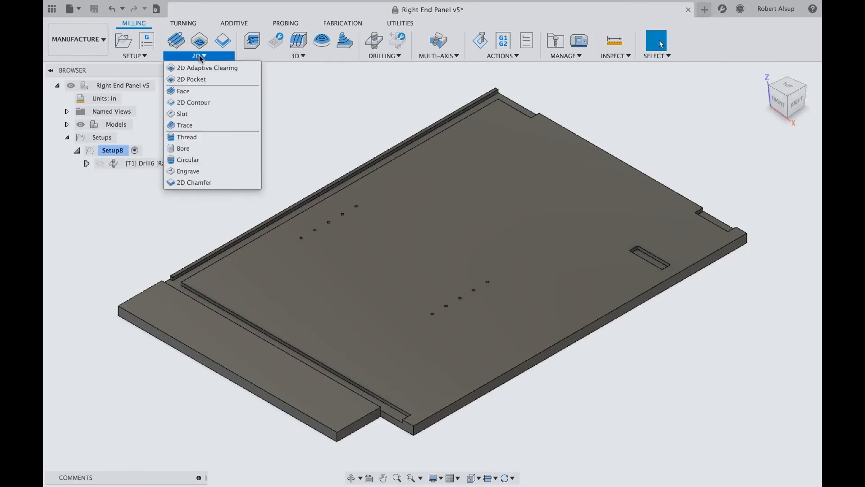
pyautogui.click(201, 80)
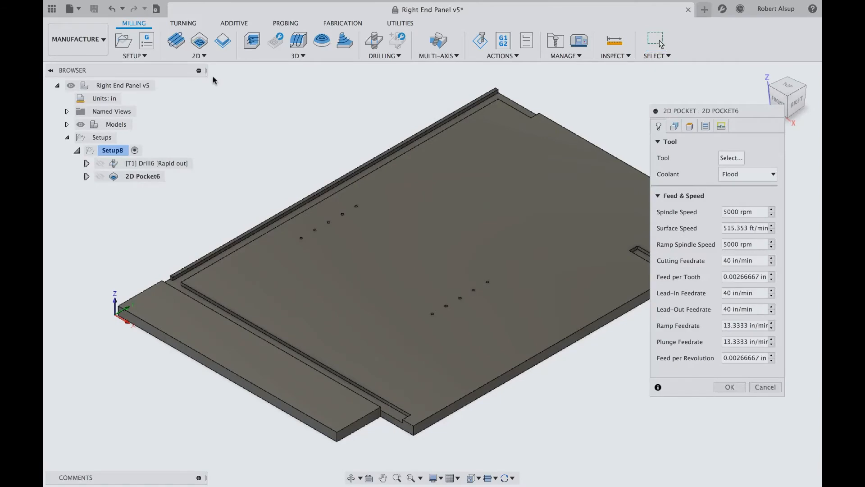
pyautogui.moveTo(743, 114); pyautogui.dragTo(644, 92)
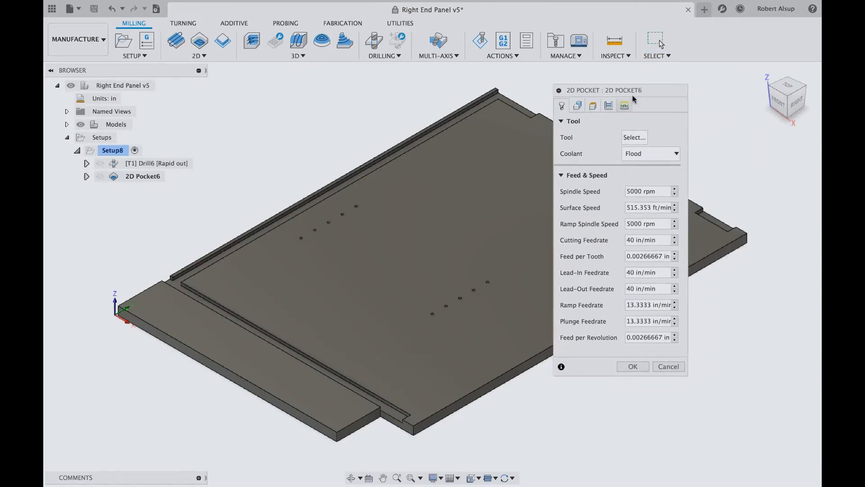
pyautogui.click(634, 137)
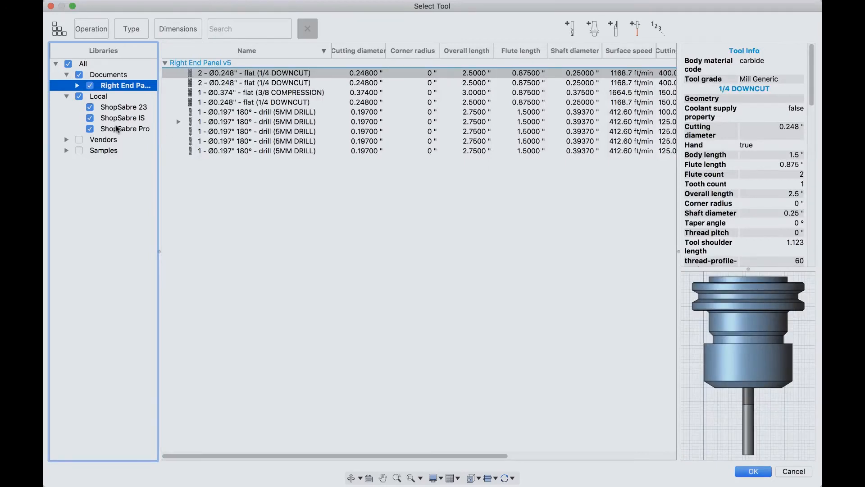
pyautogui.click(117, 130)
pyautogui.click(230, 110)
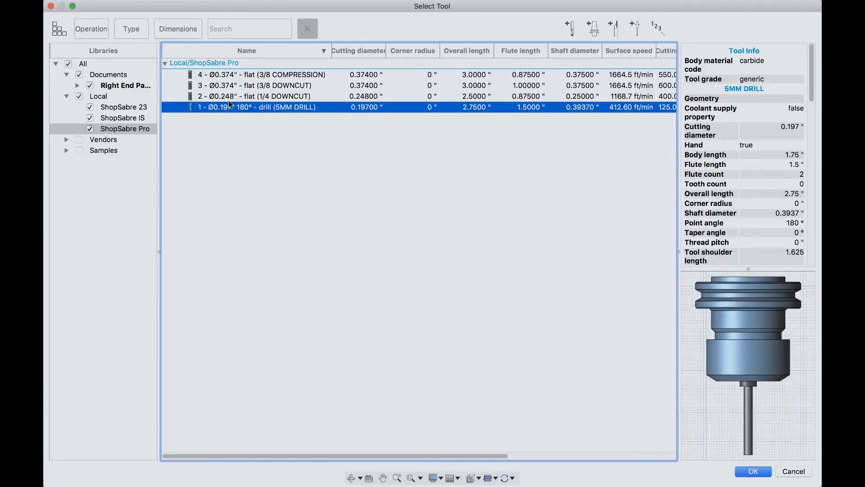
pyautogui.click(228, 97)
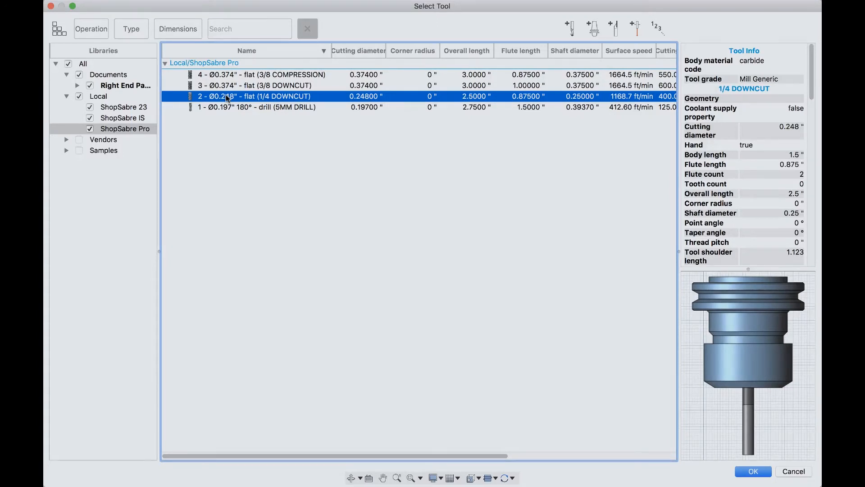
pyautogui.click(742, 472)
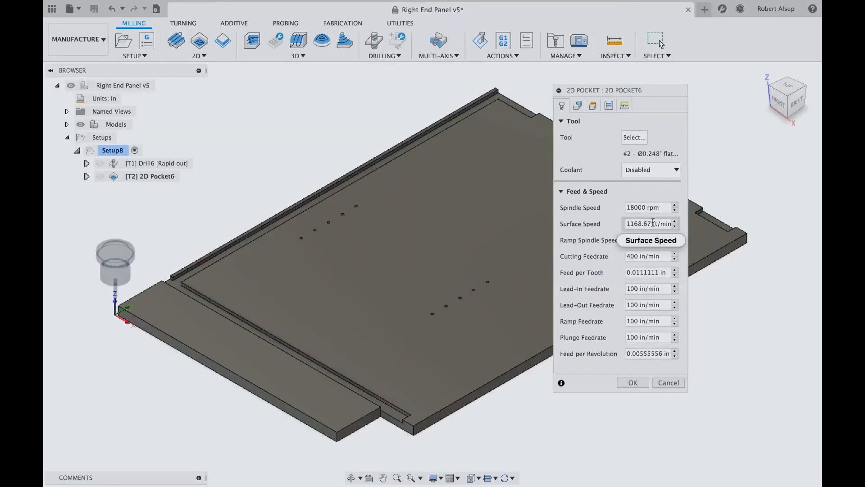
# Select the floors of the long L-shaped groove, the corner notch and the small rectangular pocket as the operation's pocket geometry.
pyautogui.click(578, 105)
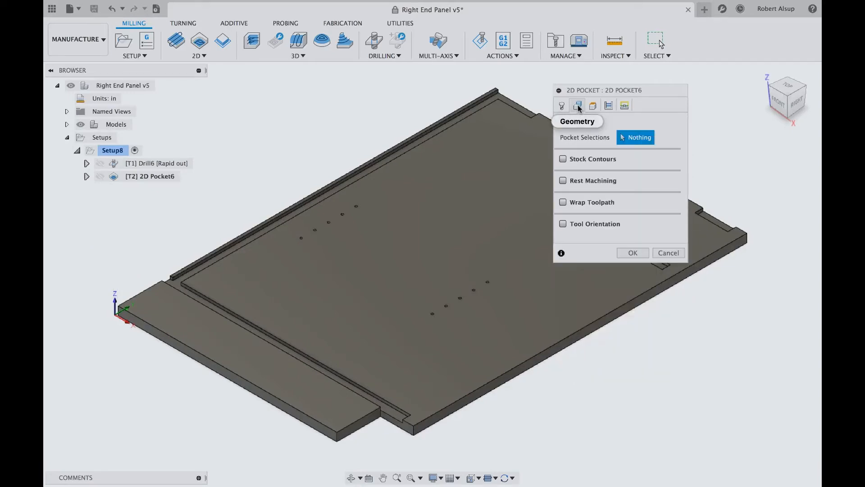
pyautogui.moveTo(605, 90); pyautogui.dragTo(647, 95)
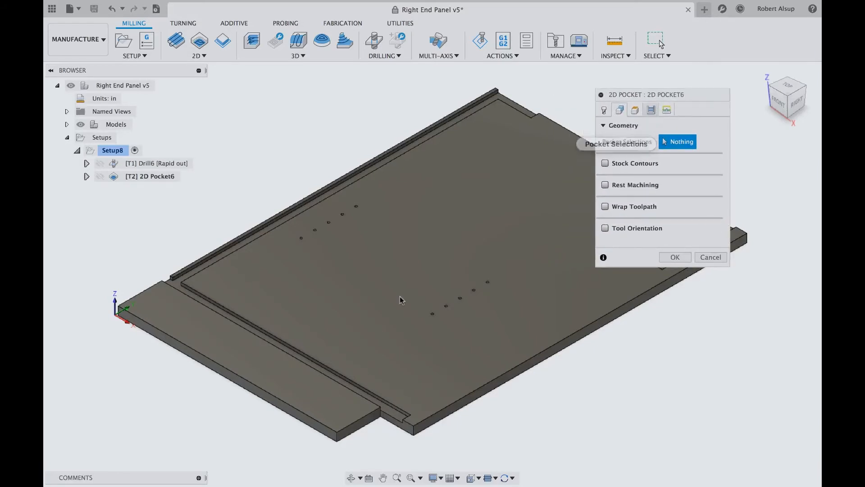
pyautogui.click(391, 415)
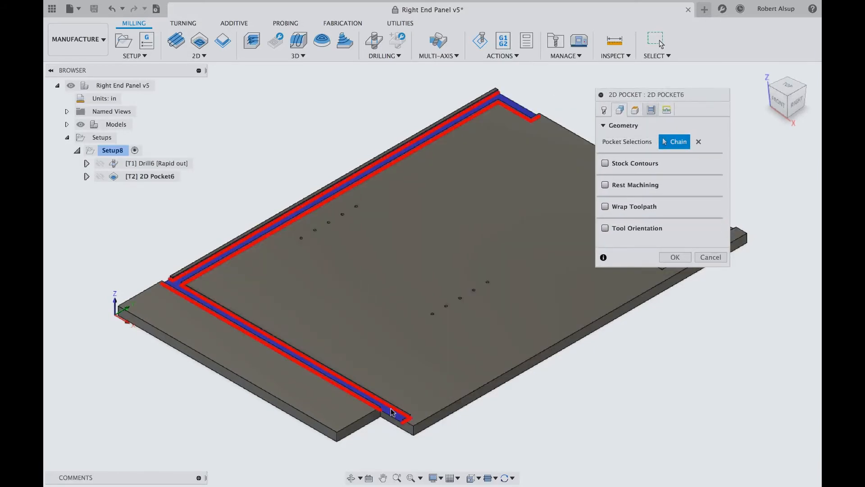
pyautogui.moveTo(440, 290); pyautogui.dragTo(162, 292, button='middle')
pyautogui.scroll(6, 513, 271)
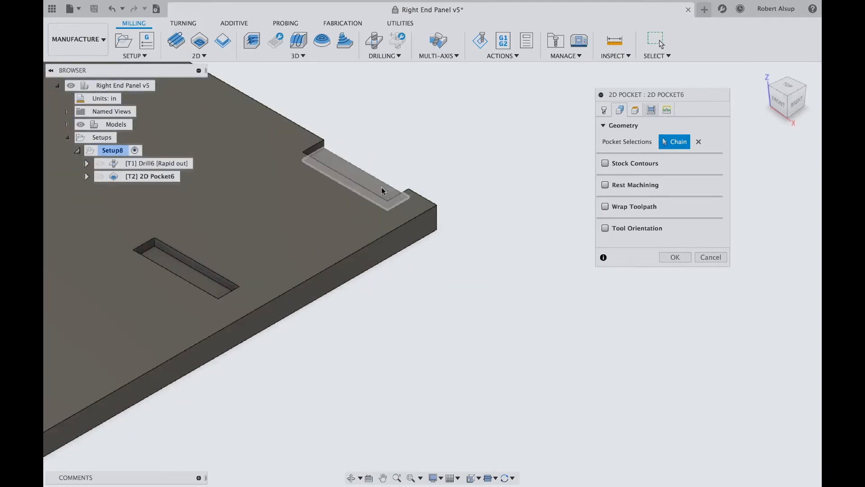
pyautogui.click(384, 191)
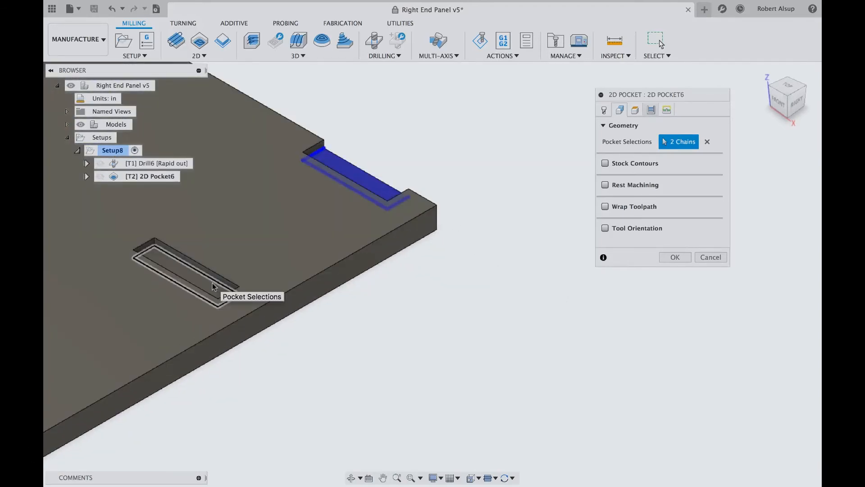
pyautogui.click(220, 290)
pyautogui.scroll(-5, 474, 305)
pyautogui.moveTo(473, 305); pyautogui.dragTo(513, 294, button='middle')
pyautogui.scroll(-2, 503, 296)
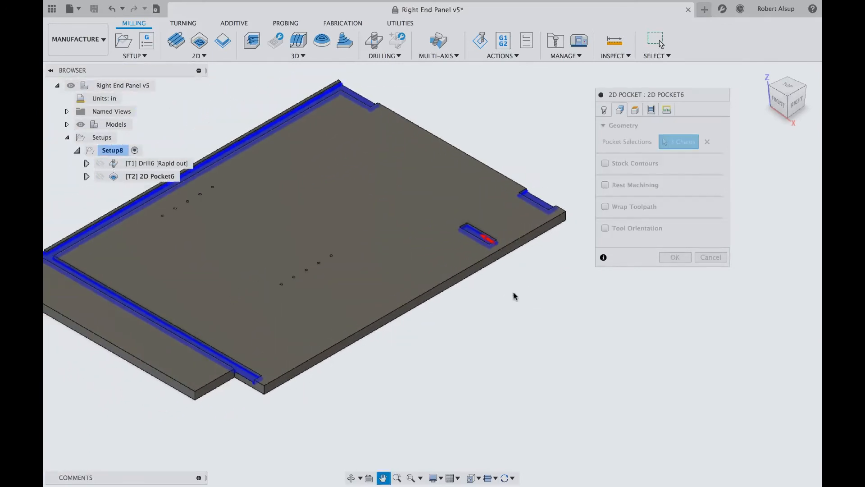
# Preview the Stock Contours option and switch it back off, and inspect the pocket operation's height planes from the front view.
pyautogui.click(605, 163)
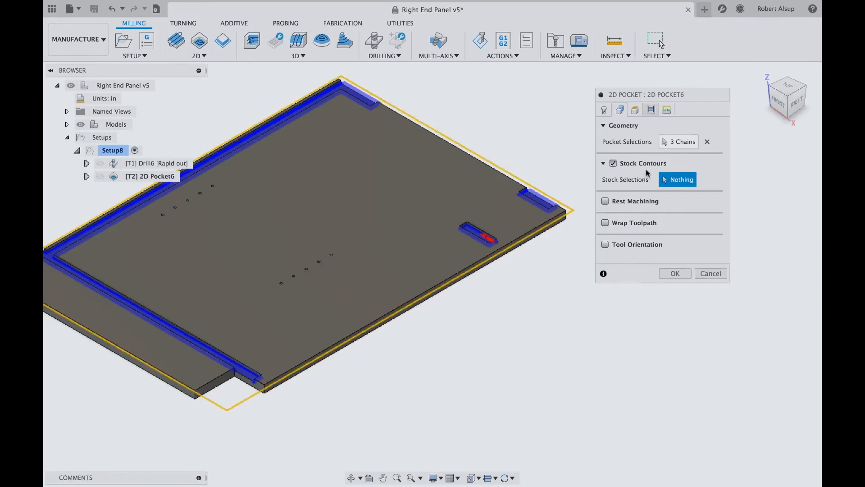
pyautogui.click(613, 163)
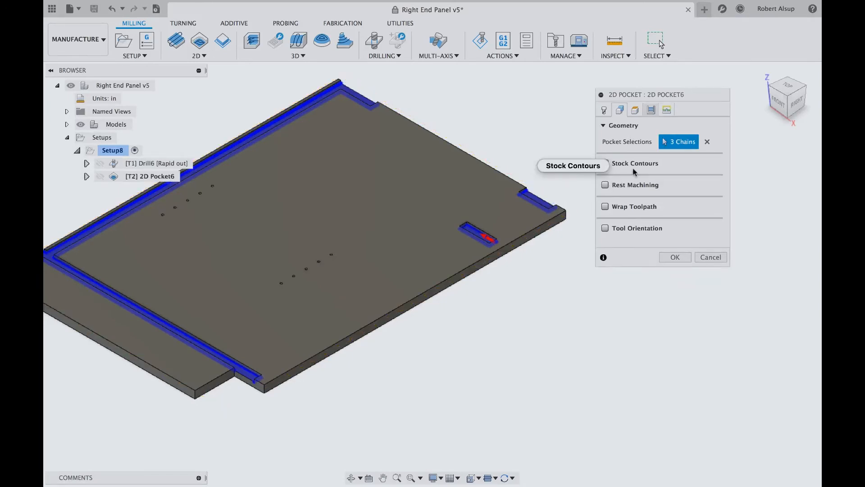
pyautogui.moveTo(672, 372); pyautogui.dragTo(649, 353, button='middle')
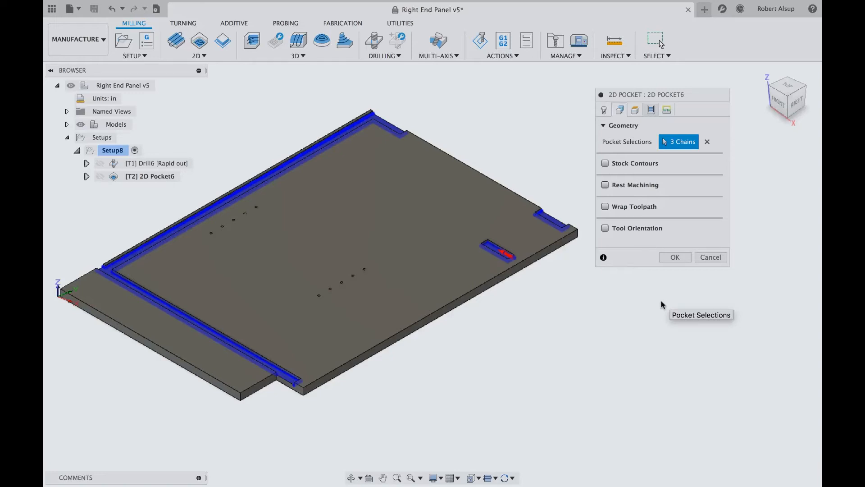
pyautogui.click(636, 111)
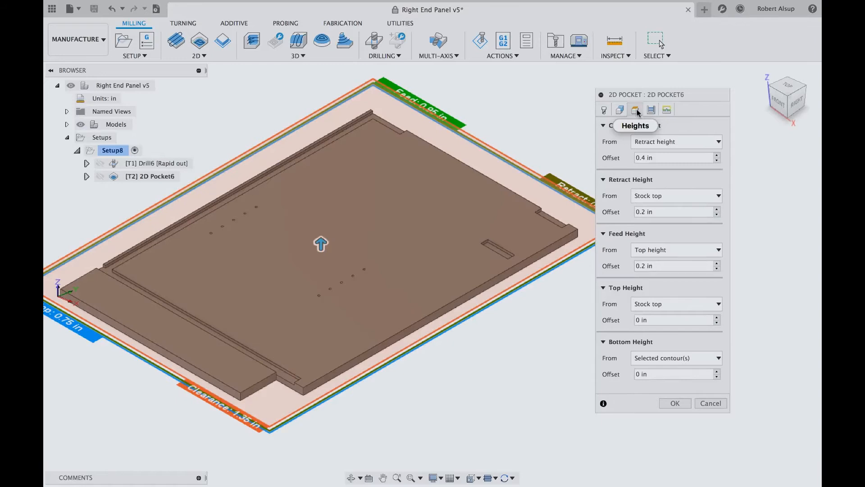
pyautogui.click(779, 107)
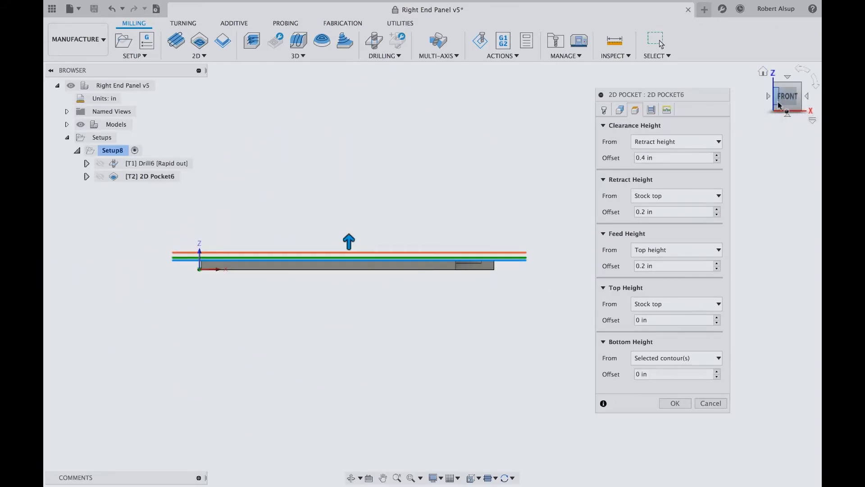
pyautogui.click(764, 73)
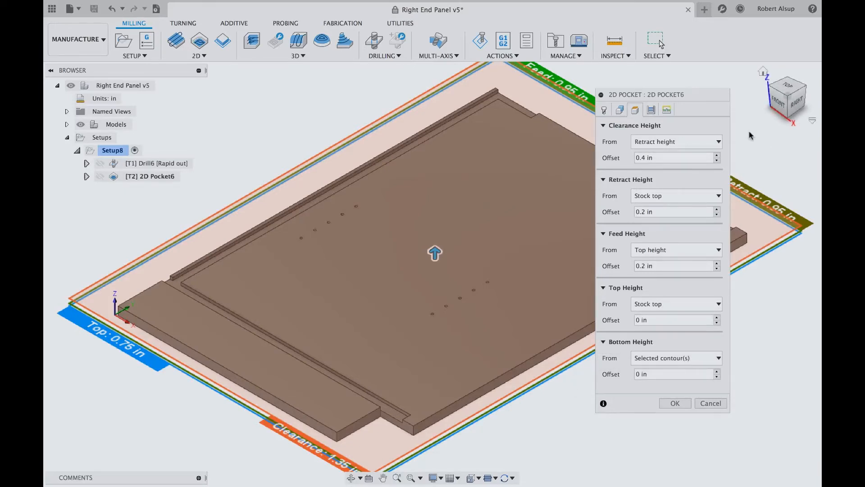
# Set sideways compensation to Right (conventional milling) and disable Stock to Leave, previewing Multiple Depths but leaving it off.
pyautogui.click(652, 110)
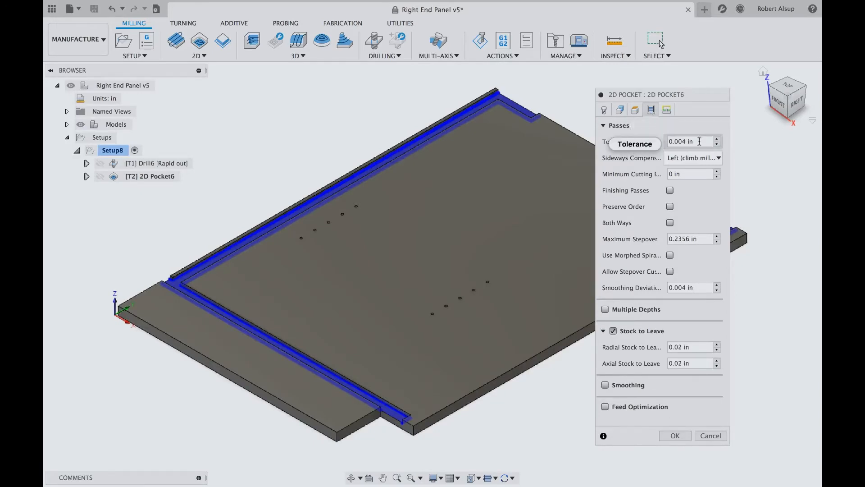
pyautogui.click(720, 158)
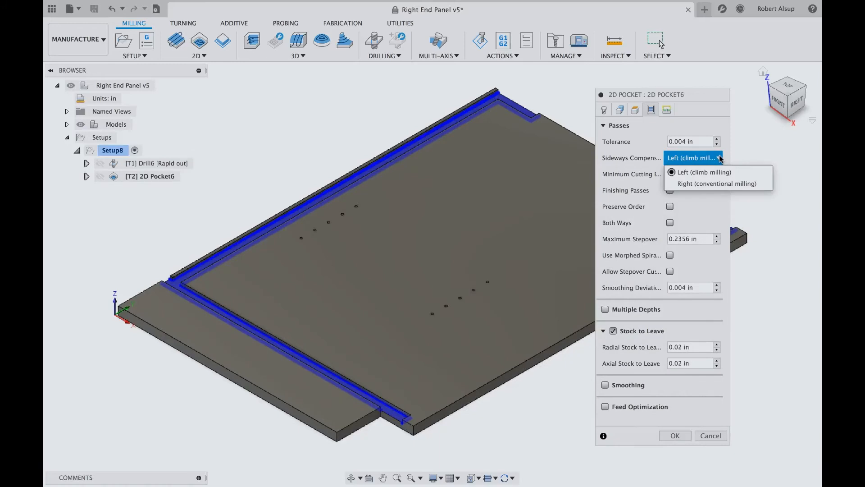
pyautogui.click(694, 184)
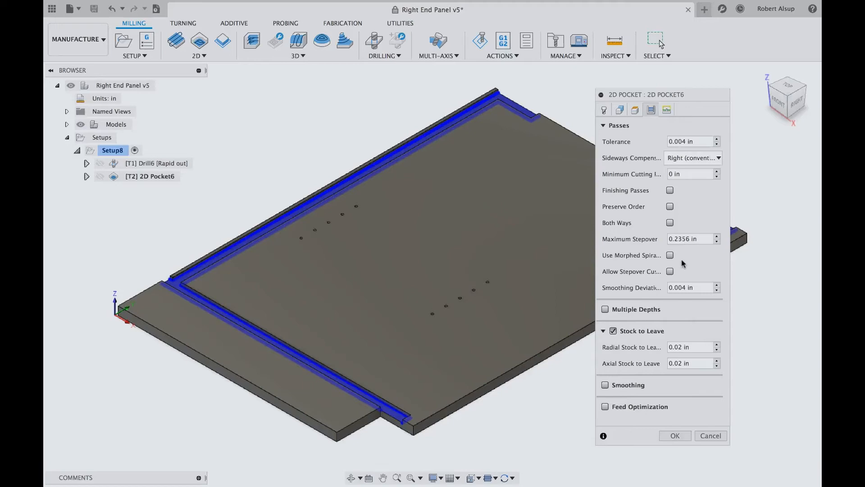
pyautogui.click(613, 332)
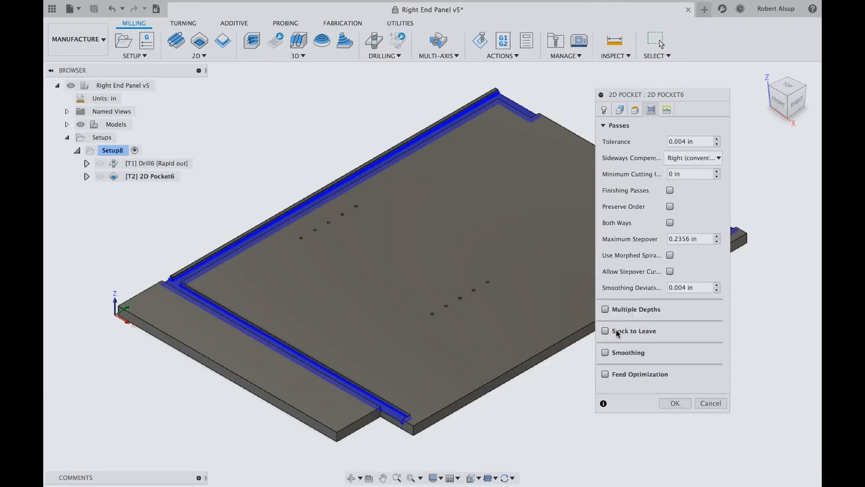
pyautogui.click(606, 309)
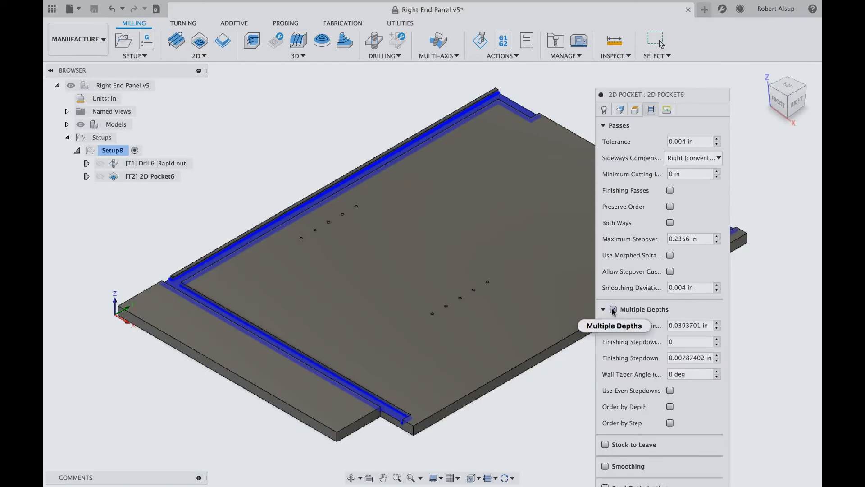
pyautogui.click(614, 309)
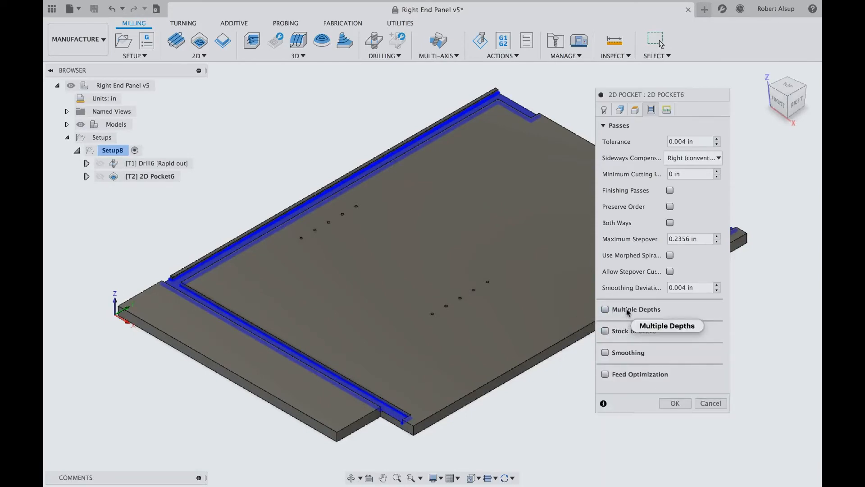
# Bring up the 2D pocket's linking settings and choose Helix as the ramp type.
pyautogui.moveTo(616, 309)
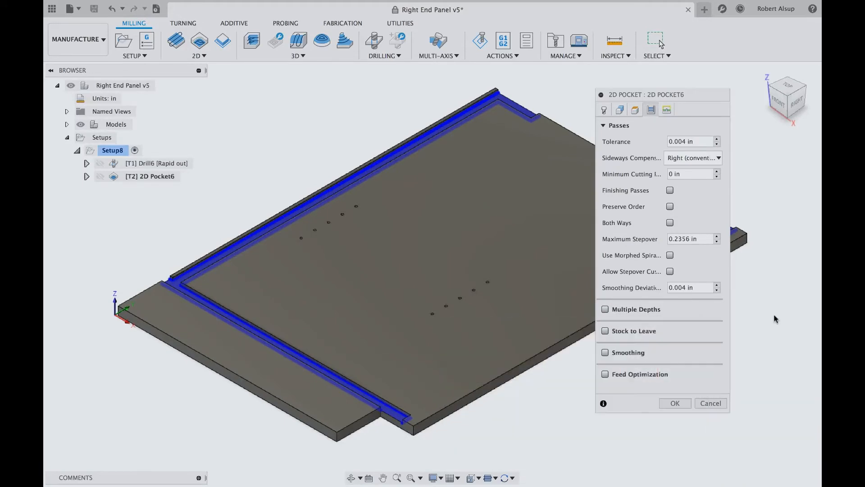
pyautogui.click(667, 110)
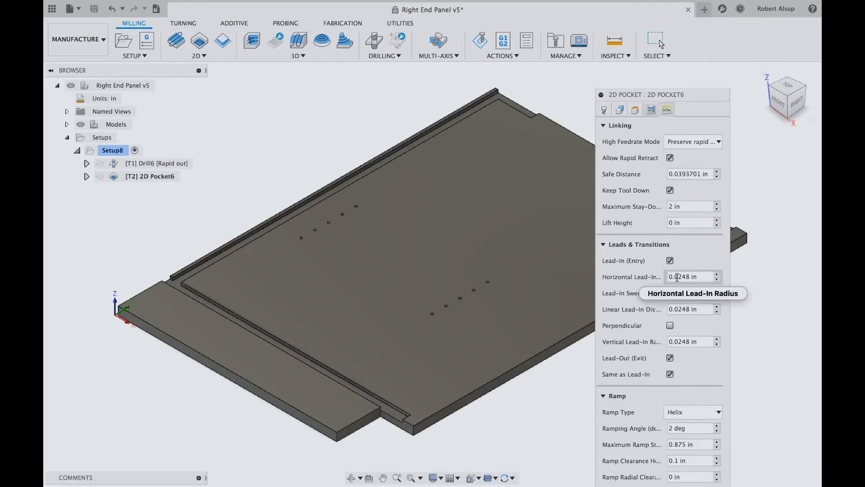
pyautogui.moveTo(681, 277)
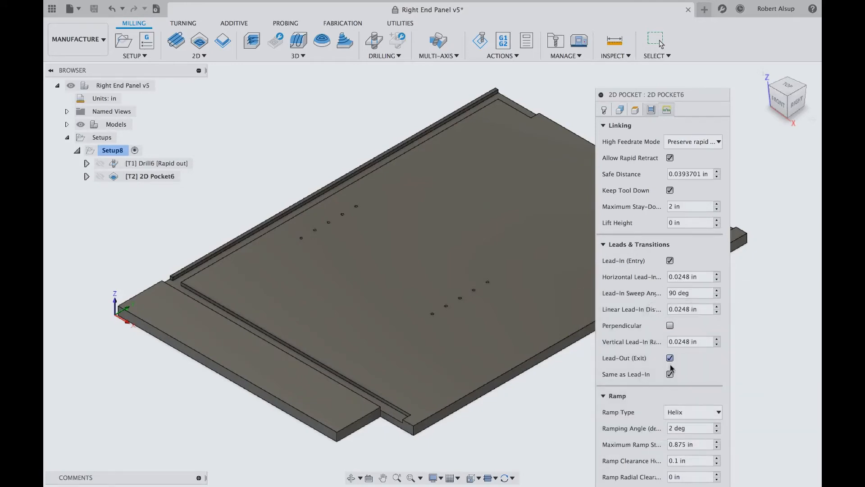
pyautogui.moveTo(699, 94); pyautogui.dragTo(708, 37)
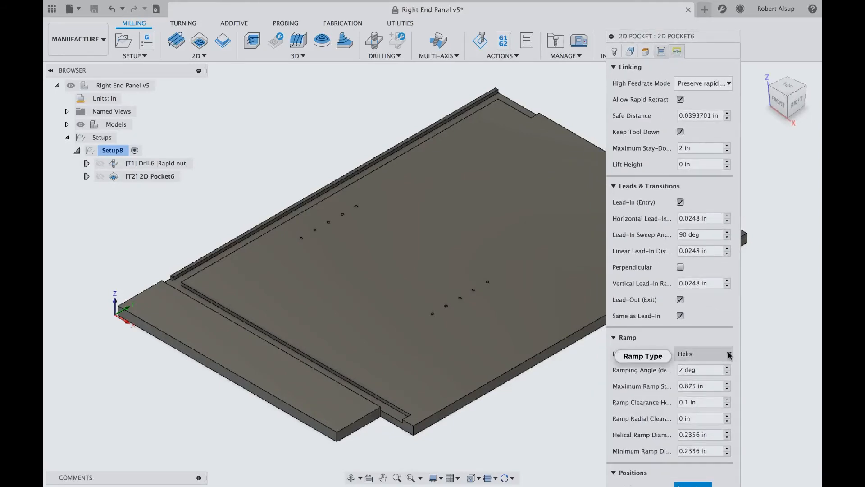
pyautogui.click(703, 354)
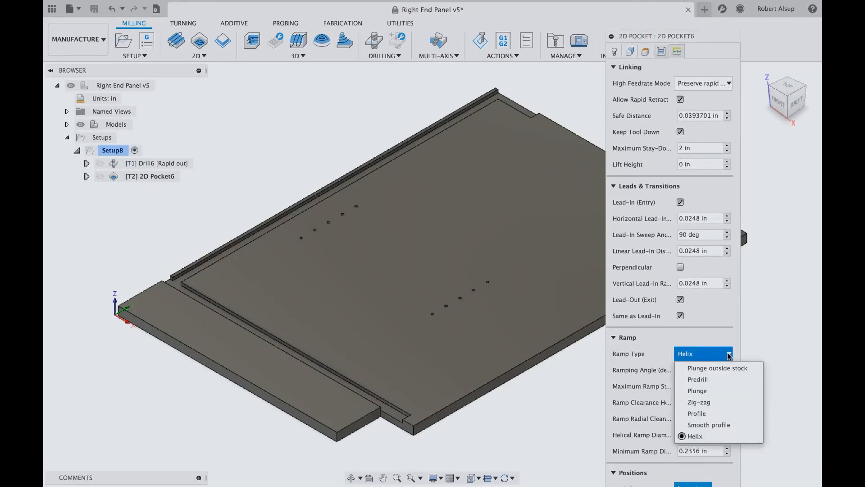
pyautogui.click(695, 437)
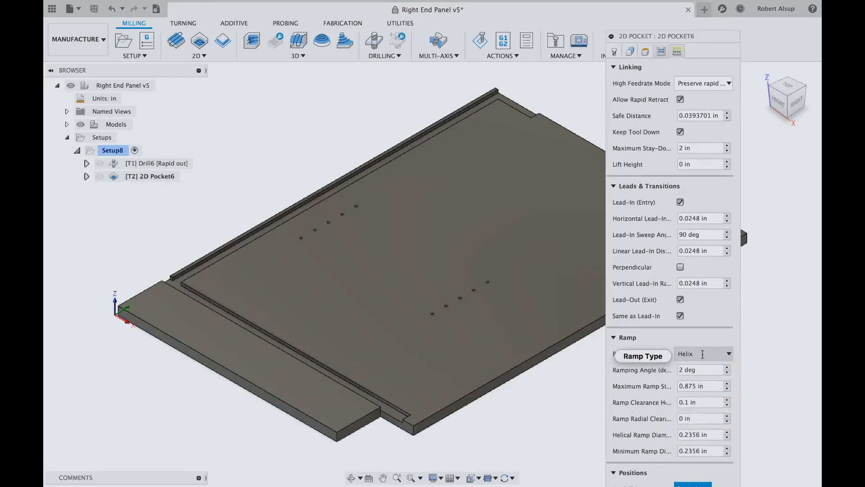
pyautogui.moveTo(700, 353)
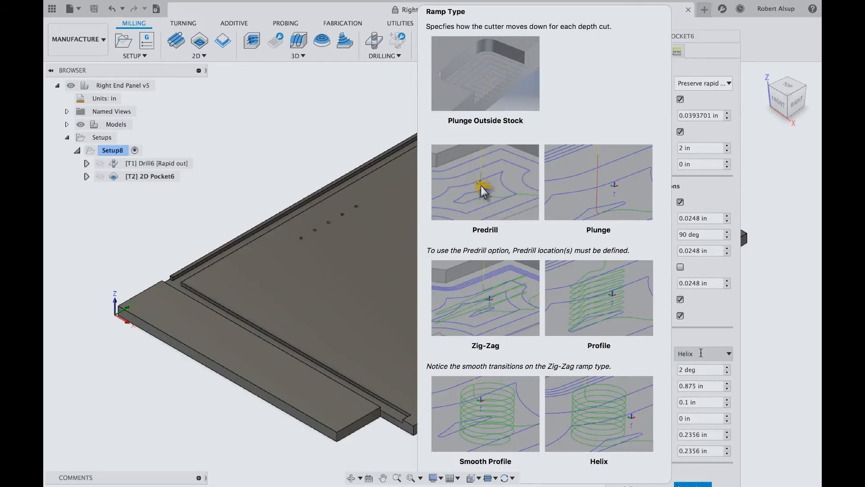
# Set the pocket's ramping angle to 30 degrees and accept the operation to generate its toolpath.
pyautogui.click(717, 370)
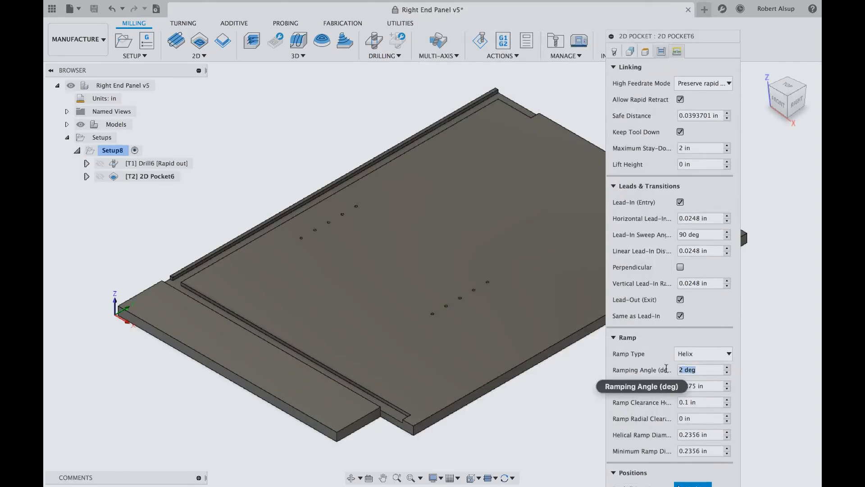
pyautogui.write('30')
pyautogui.press('Tab')
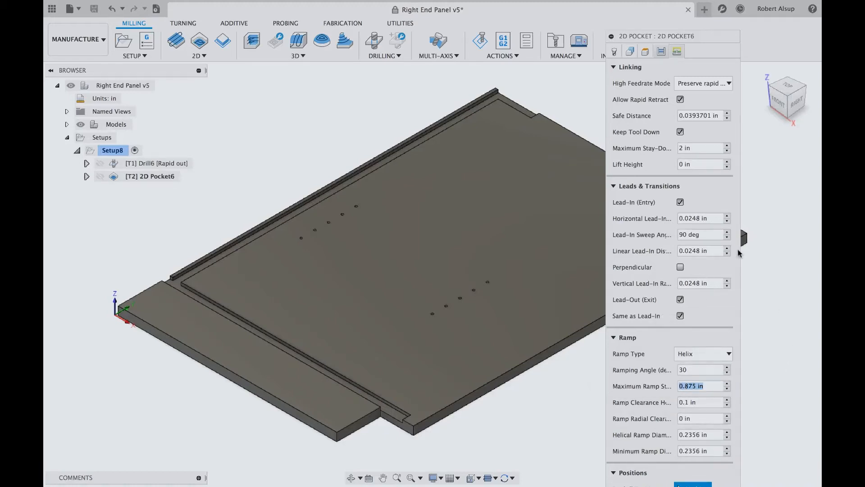
pyautogui.click(613, 186)
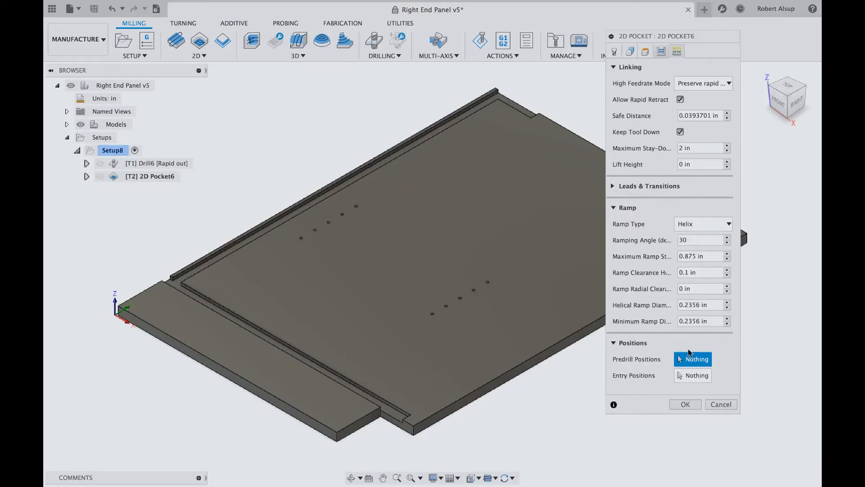
pyautogui.click(685, 404)
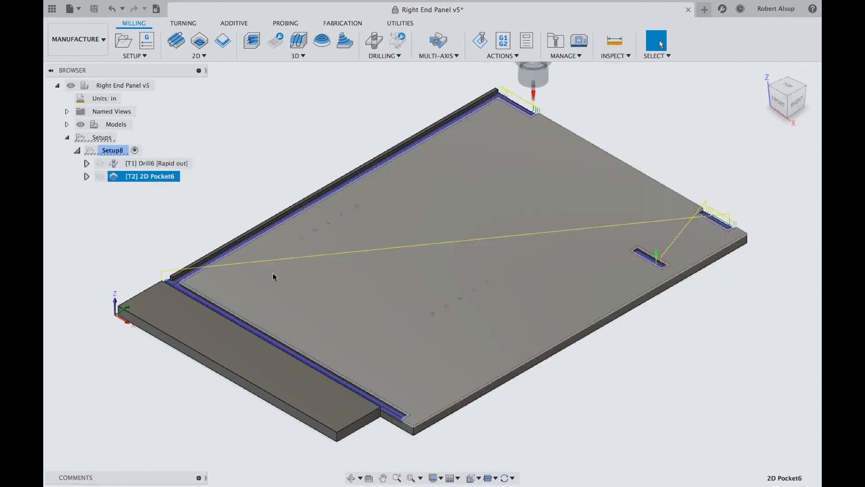
# Examine the pocket toolpath up close at the groove corner and around the helical entry into the small rectangular slot.
pyautogui.scroll(8, 208, 269)
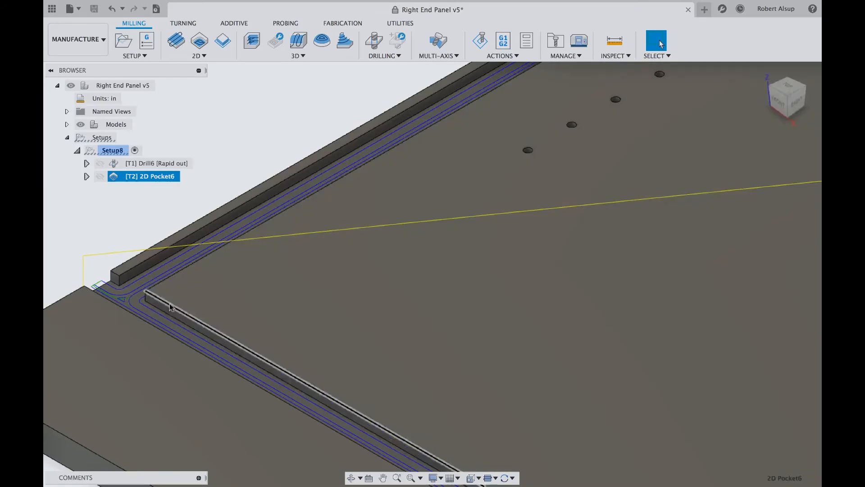
pyautogui.scroll(-10, 157, 307)
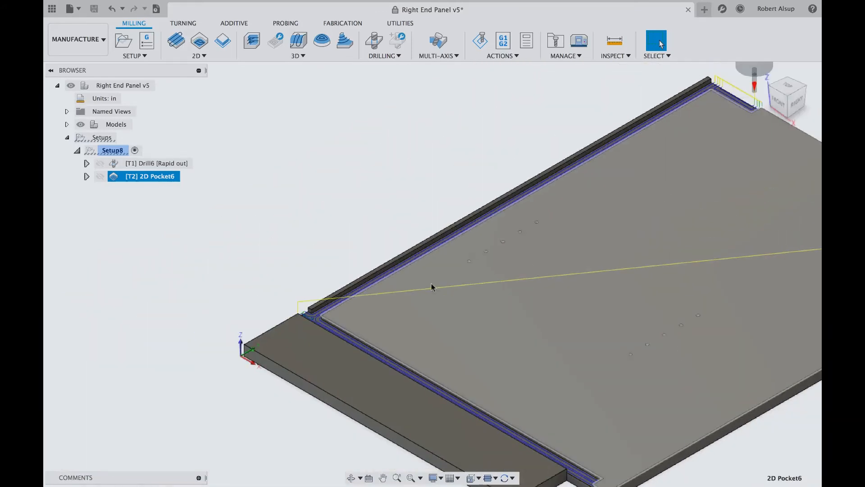
pyautogui.moveTo(689, 183); pyautogui.dragTo(448, 150, button='middle')
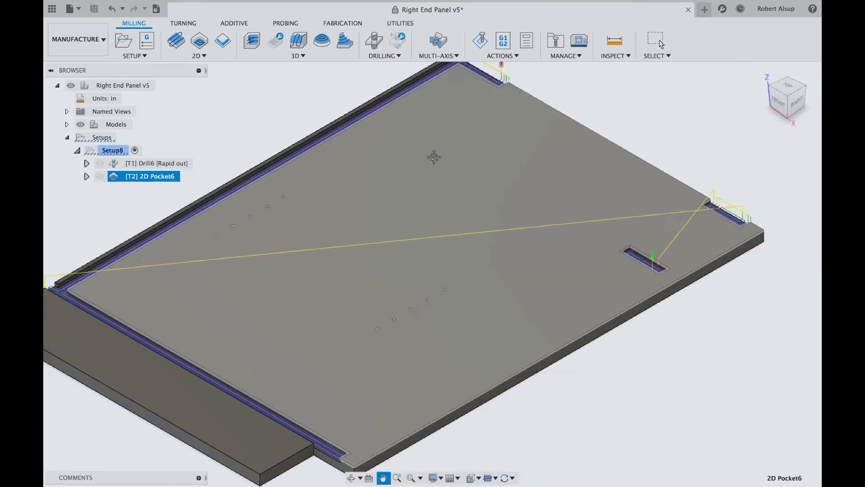
pyautogui.scroll(6, 603, 303)
pyautogui.scroll(3, 570, 350)
pyautogui.scroll(3, 594, 340)
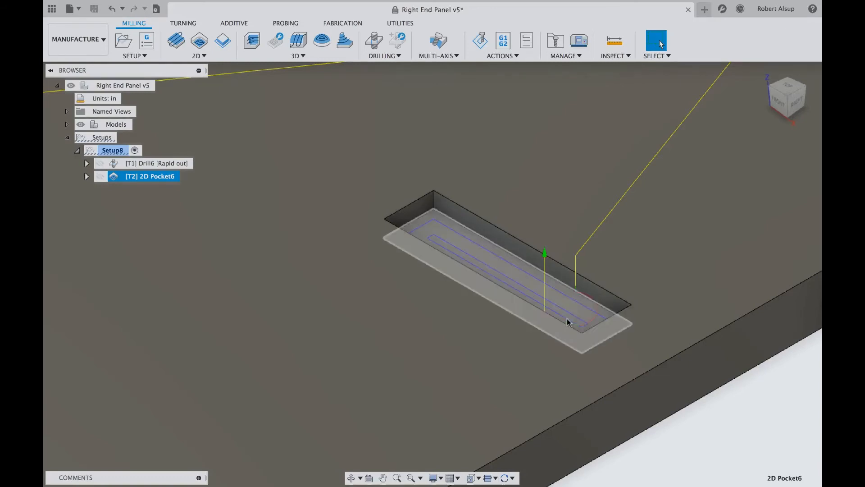
pyautogui.scroll(-5, 622, 276)
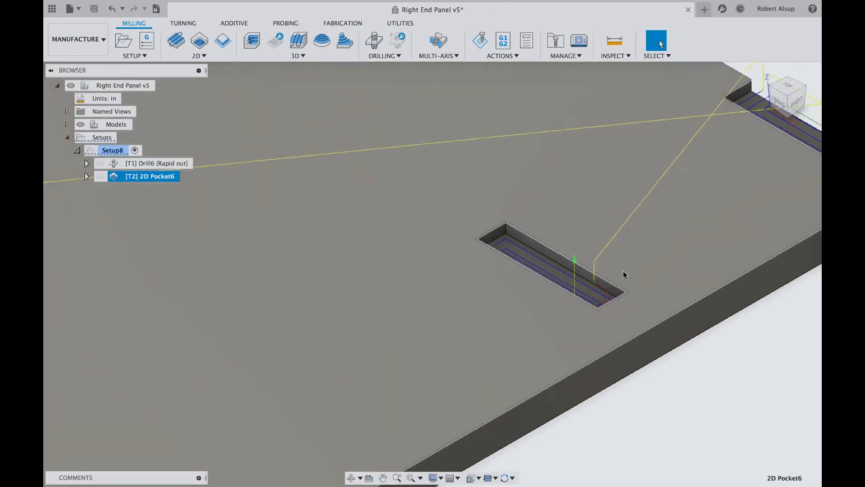
pyautogui.moveTo(623, 268); pyautogui.dragTo(679, 275, button='middle')
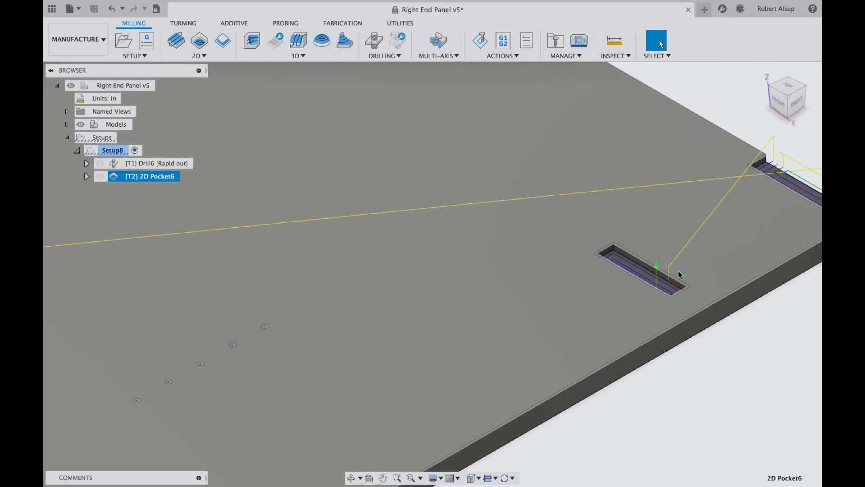
# Edit the 2D pocket operation again, reduce its ramping angle to 20 degrees and regenerate the toolpath.
pyautogui.rightClick(148, 186)
pyautogui.click(170, 12)
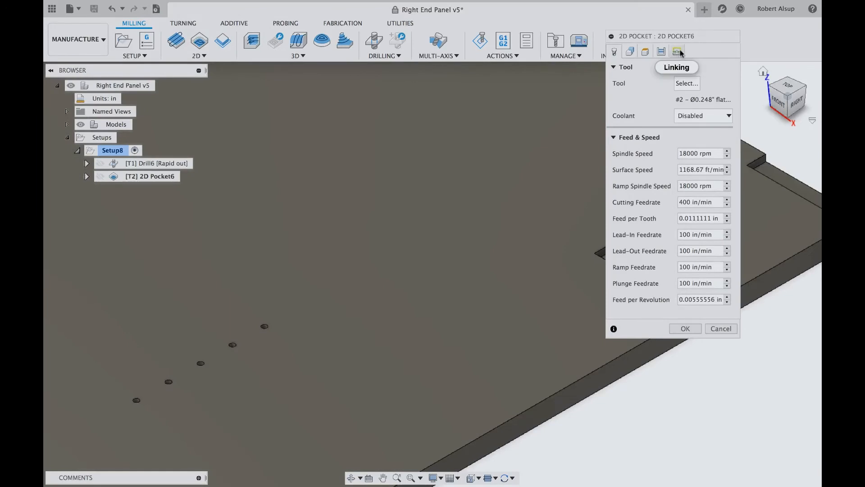
pyautogui.click(676, 51)
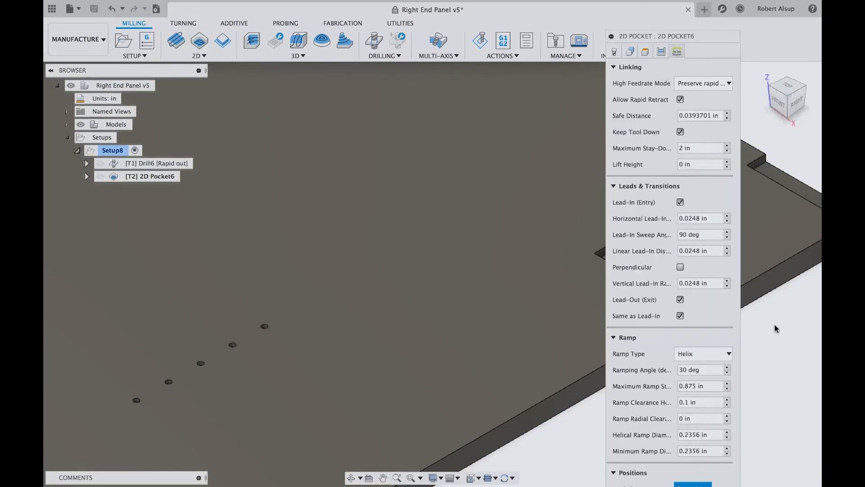
pyautogui.click(726, 374)
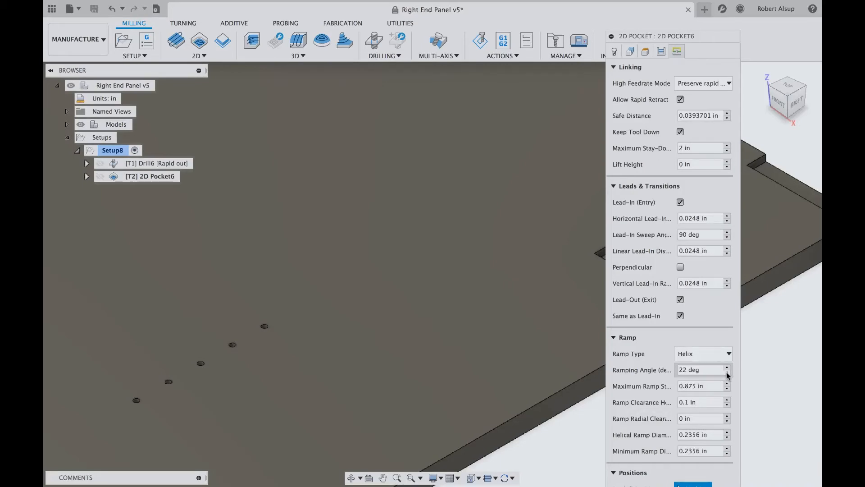
pyautogui.scroll(-2, 750, 375)
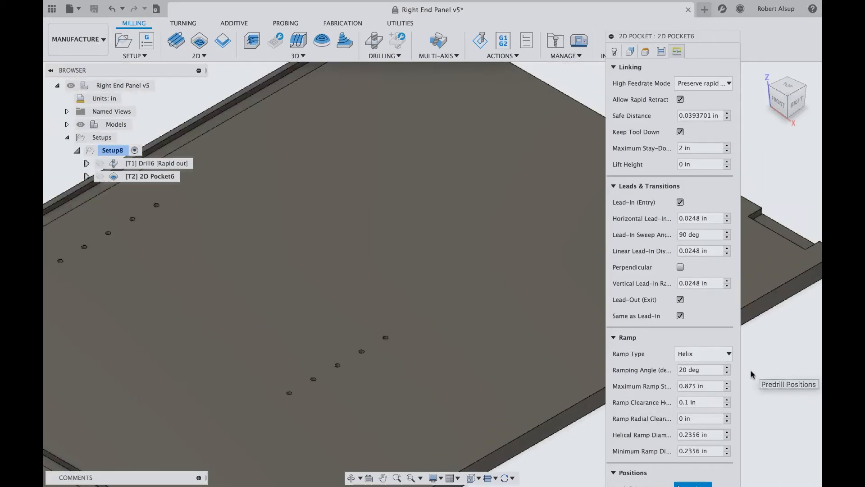
pyautogui.moveTo(697, 36); pyautogui.dragTo(651, 8)
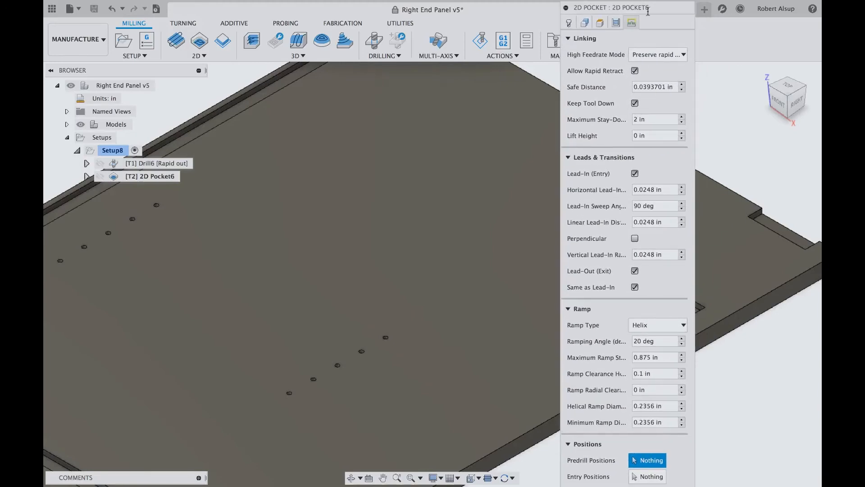
pyautogui.click(569, 158)
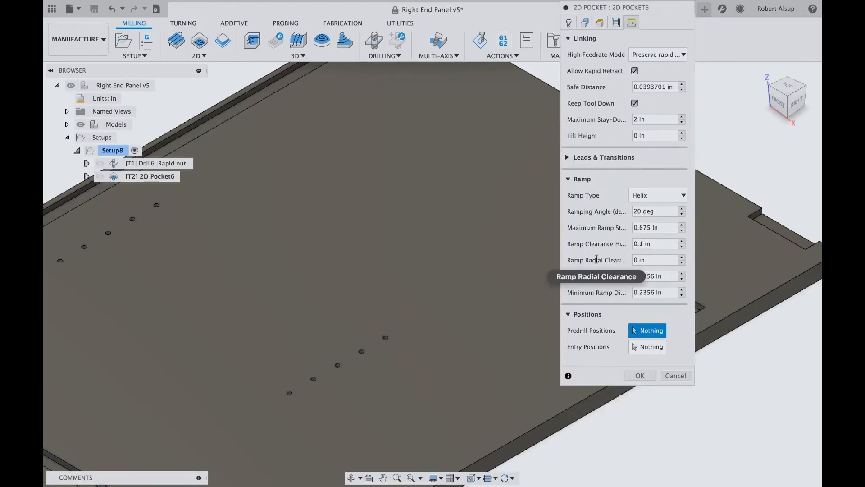
pyautogui.click(639, 375)
# Check the regenerated entry into the small slot, play the 2D pocket's stock removal simulation and close it.
pyautogui.scroll(-5, 707, 306)
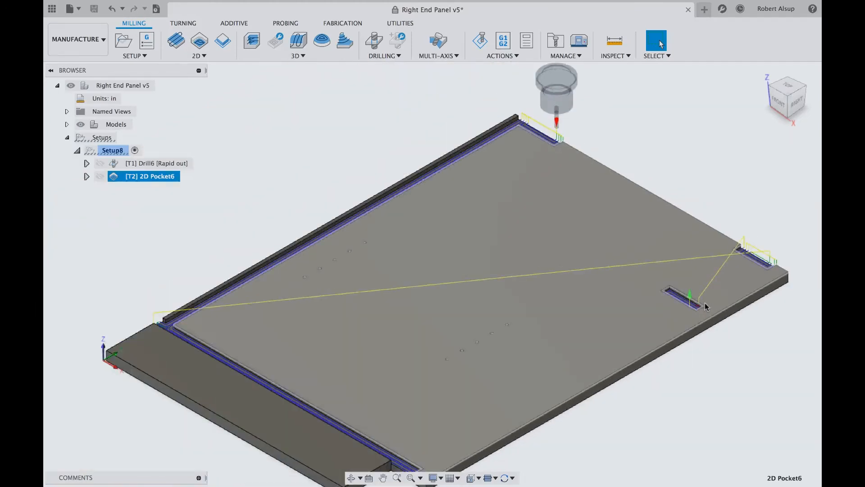
pyautogui.scroll(10, 706, 306)
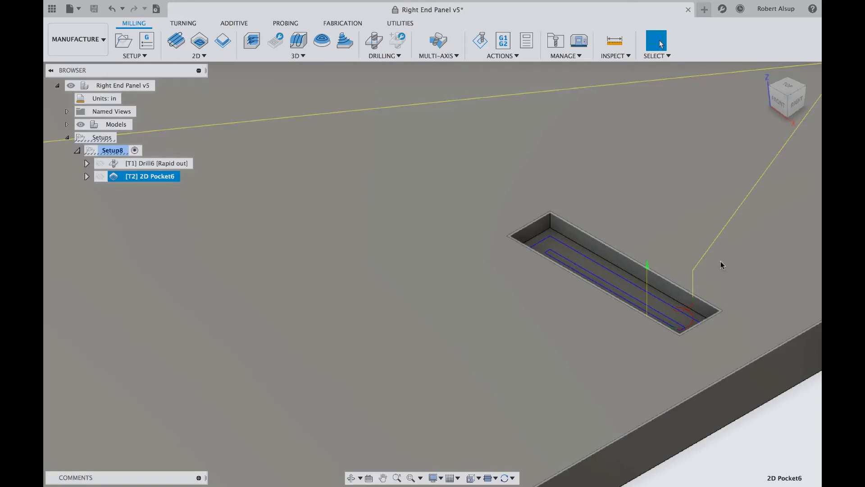
pyautogui.scroll(-10, 727, 268)
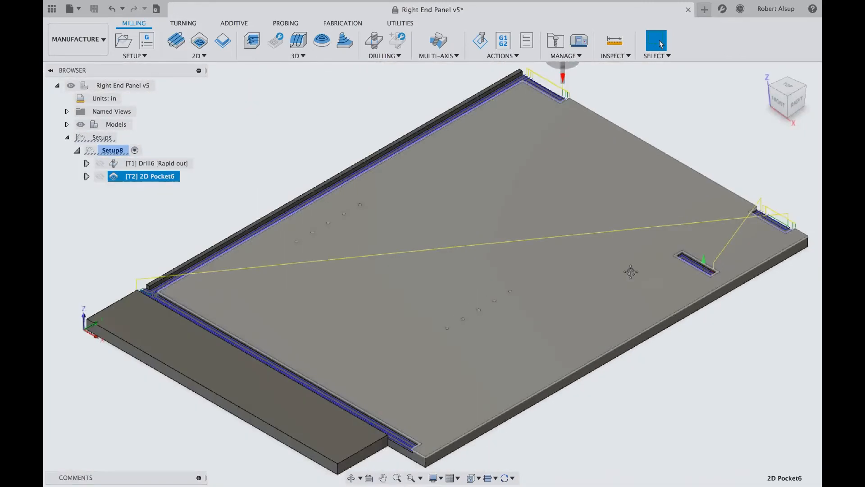
pyautogui.moveTo(631, 272); pyautogui.dragTo(675, 260, button='middle')
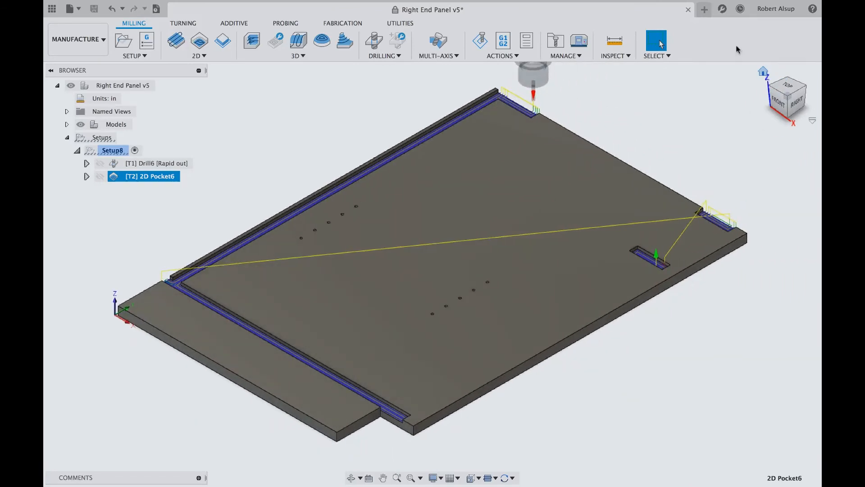
pyautogui.click(481, 43)
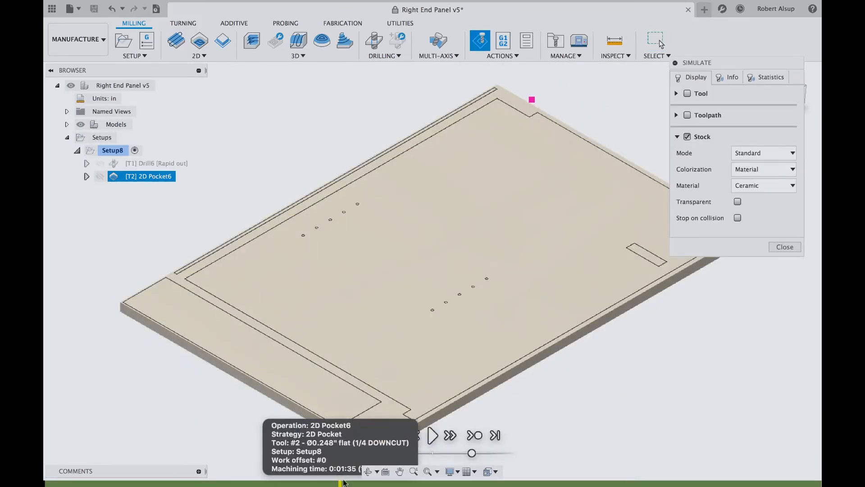
pyautogui.click(432, 436)
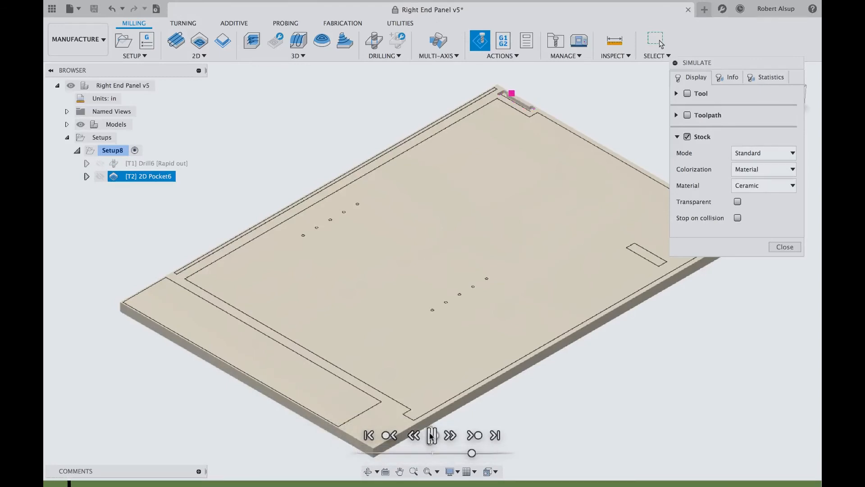
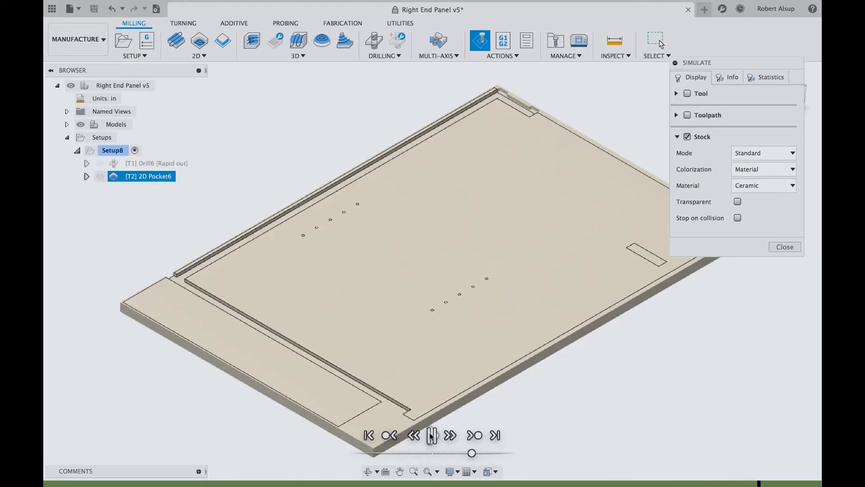
pyautogui.click(431, 435)
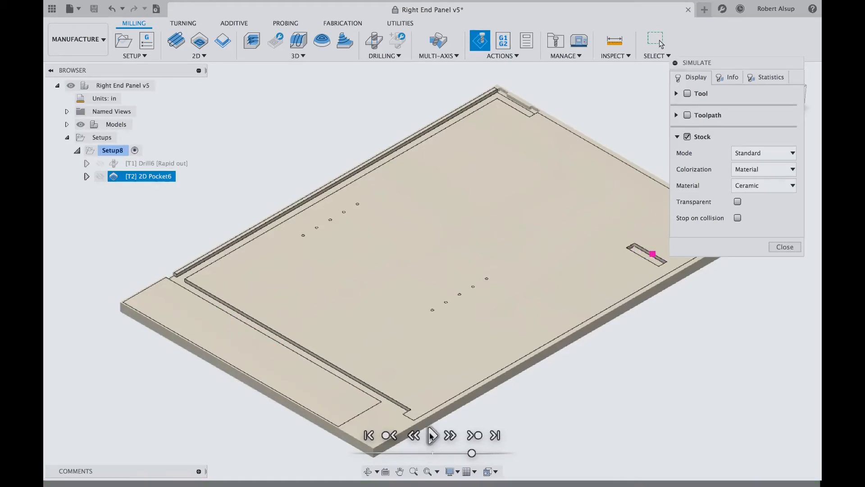
pyautogui.click(785, 247)
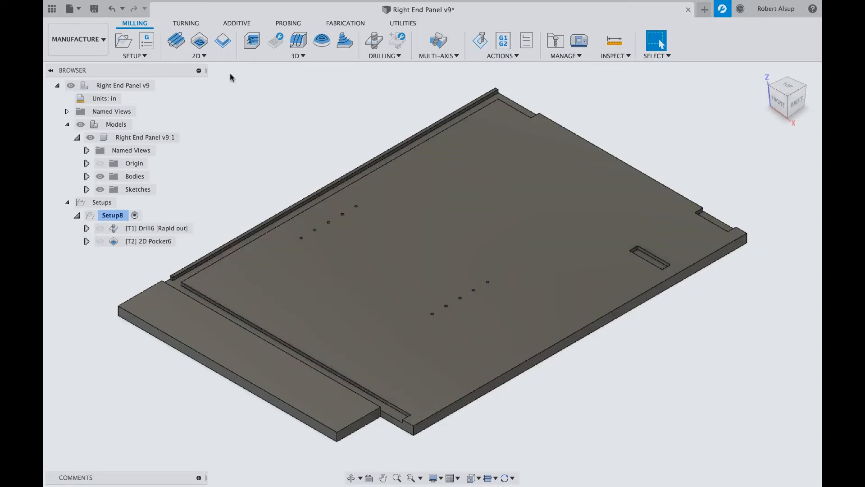
# Start a 2D Contour operation and assign the #4 Ø0.374" flat (3/8 COMPRESSION) tool from the ShopSabre Pro library.
pyautogui.click(198, 56)
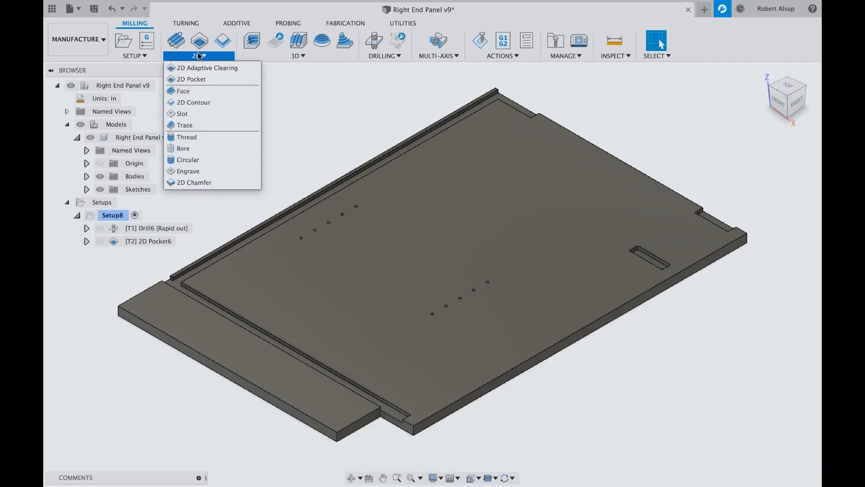
pyautogui.click(197, 103)
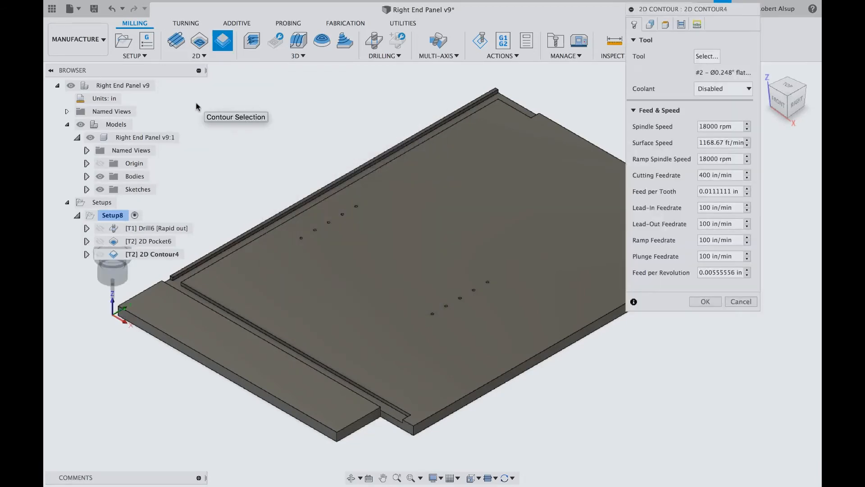
pyautogui.moveTo(731, 13); pyautogui.dragTo(761, 216)
pyautogui.moveTo(737, 166); pyautogui.dragTo(706, 57)
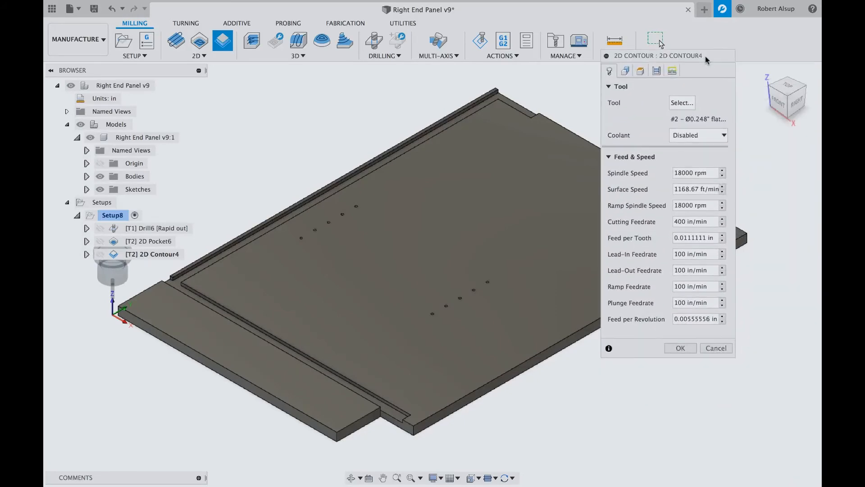
pyautogui.click(682, 102)
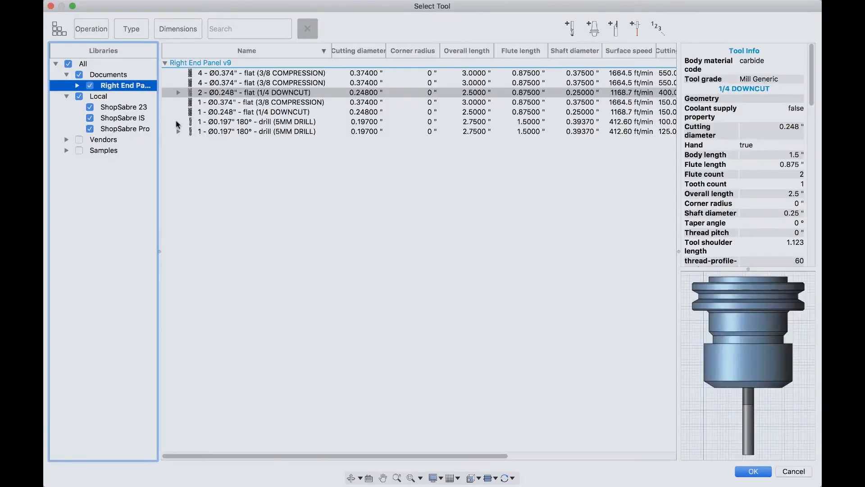
pyautogui.click(122, 129)
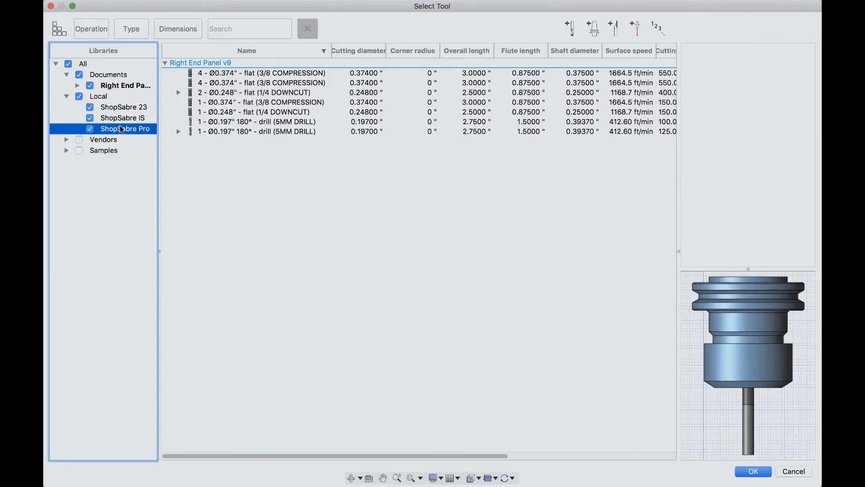
pyautogui.click(236, 75)
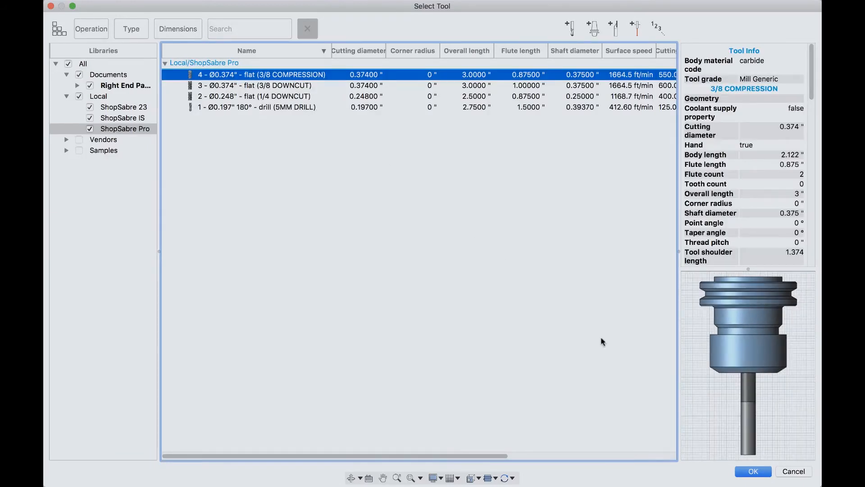
pyautogui.click(751, 470)
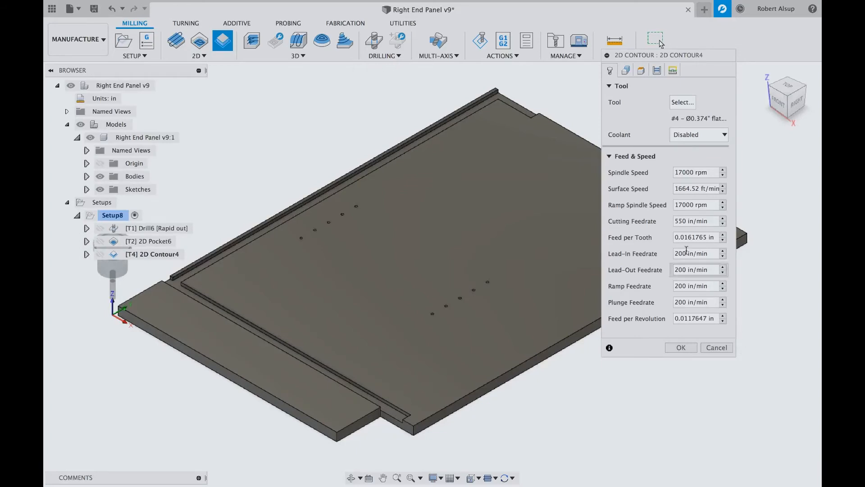
# Select the panel's lower outer perimeter edge as the contour, keep the current heights and generate the toolpath.
pyautogui.click(626, 71)
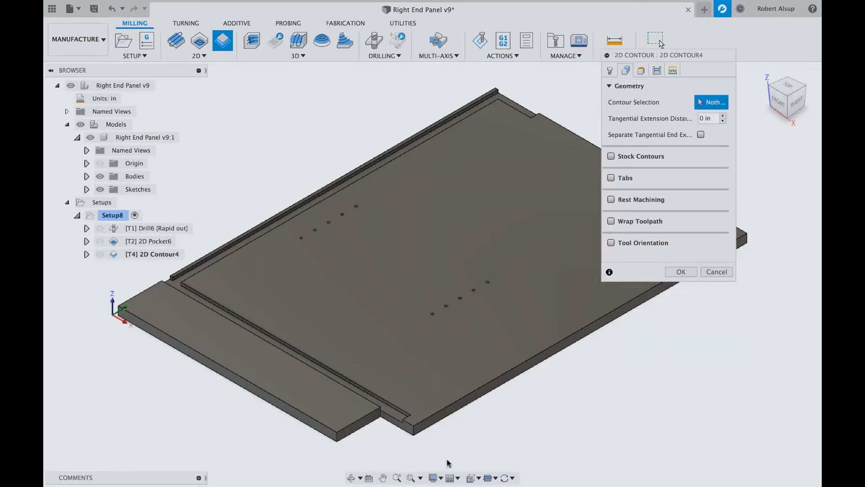
pyautogui.click(353, 436)
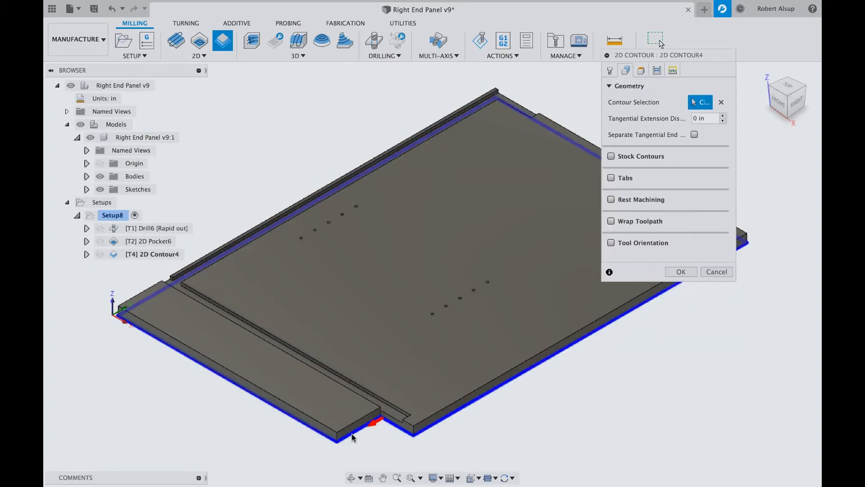
pyautogui.click(640, 71)
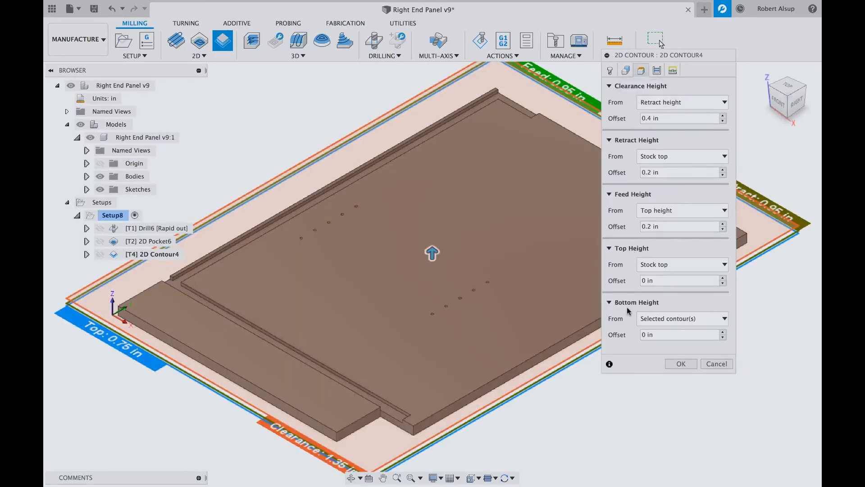
pyautogui.click(688, 365)
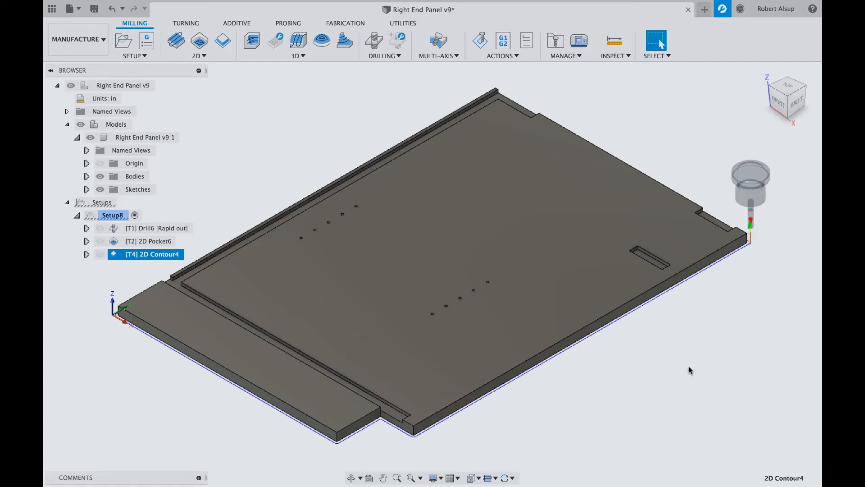
# Open the contour's simulation, compare the Flute, Holder and Shaft tool displays, and make the Shaft display transparent.
pyautogui.click(481, 45)
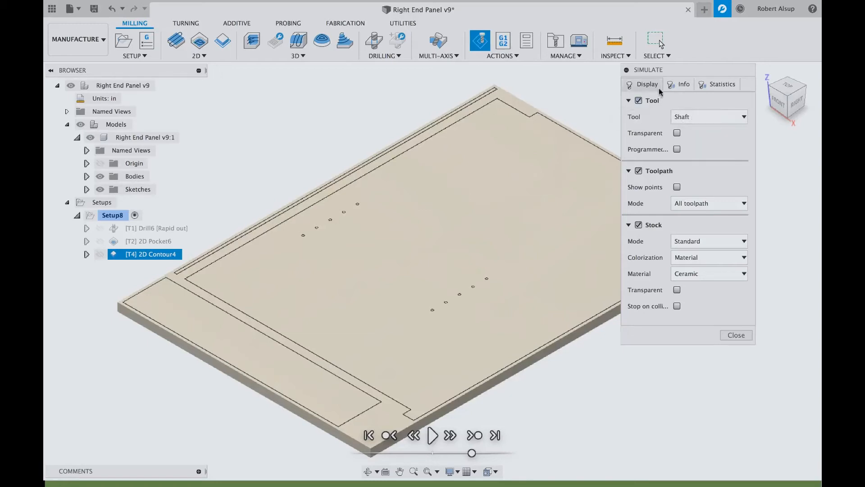
pyautogui.moveTo(683, 71); pyautogui.dragTo(570, 73)
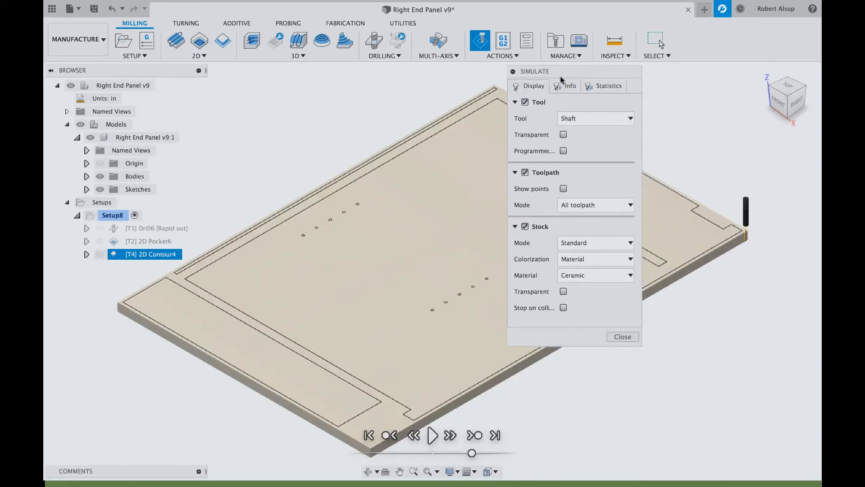
pyautogui.click(524, 103)
pyautogui.click(525, 103)
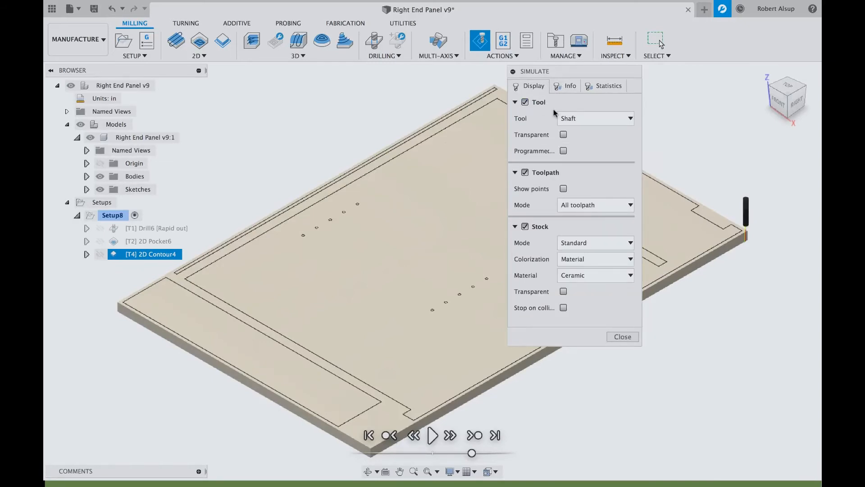
pyautogui.click(626, 119)
pyautogui.click(590, 131)
pyautogui.click(630, 119)
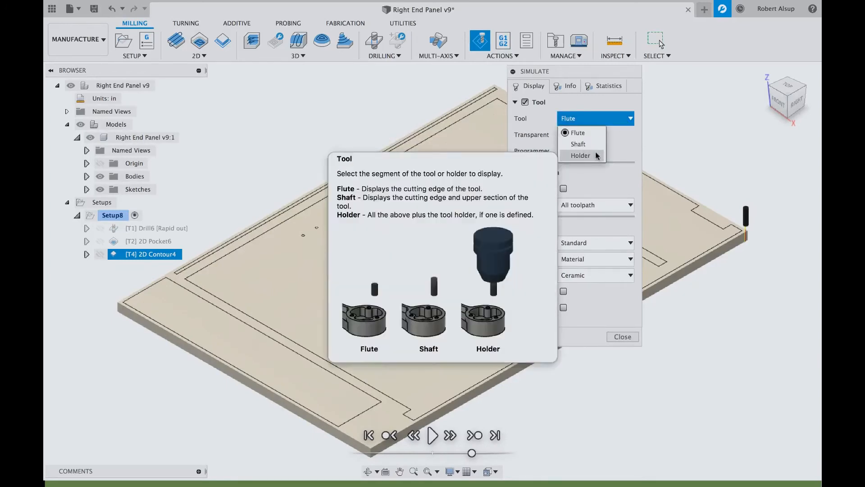
pyautogui.click(594, 155)
pyautogui.click(630, 119)
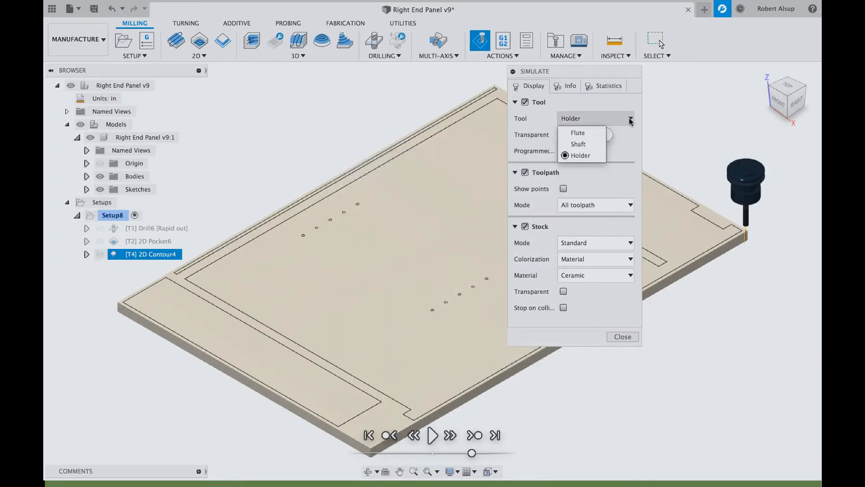
pyautogui.click(600, 143)
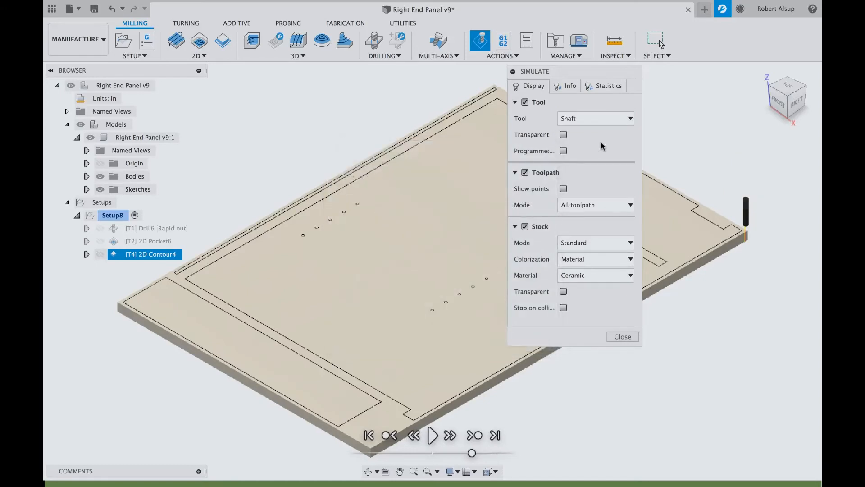
pyautogui.click(564, 134)
pyautogui.moveTo(582, 72); pyautogui.dragTo(741, 69)
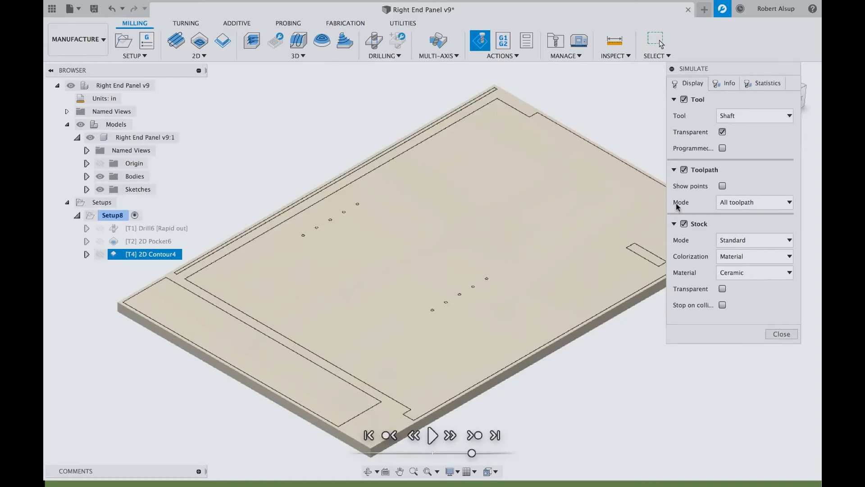
# Compare the model with the stock hidden, transparent and solid, and play the contour's stock removal simulation.
pyautogui.click(684, 224)
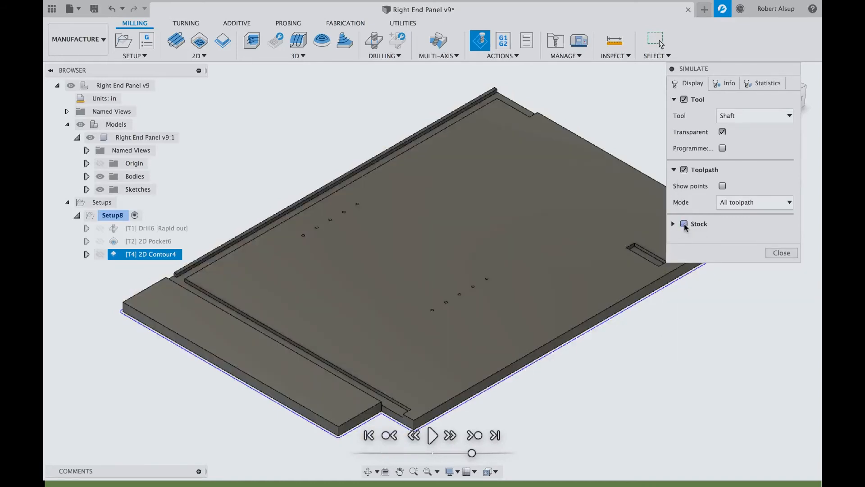
pyautogui.click(684, 224)
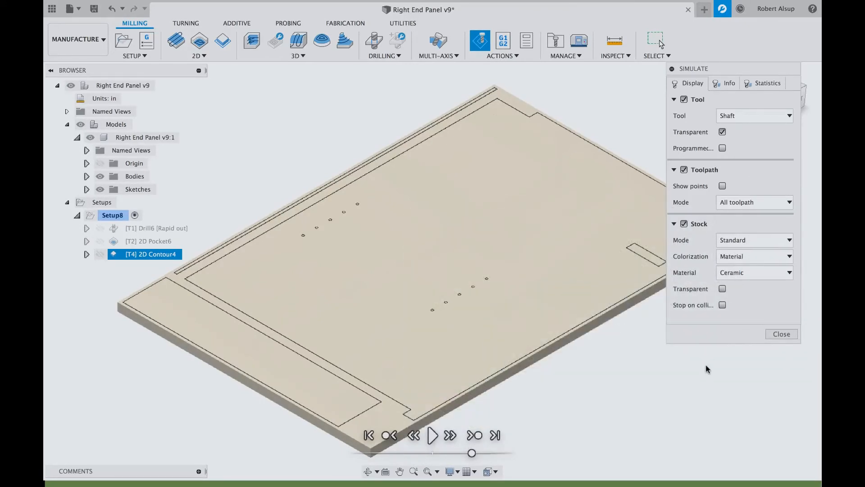
pyautogui.click(723, 288)
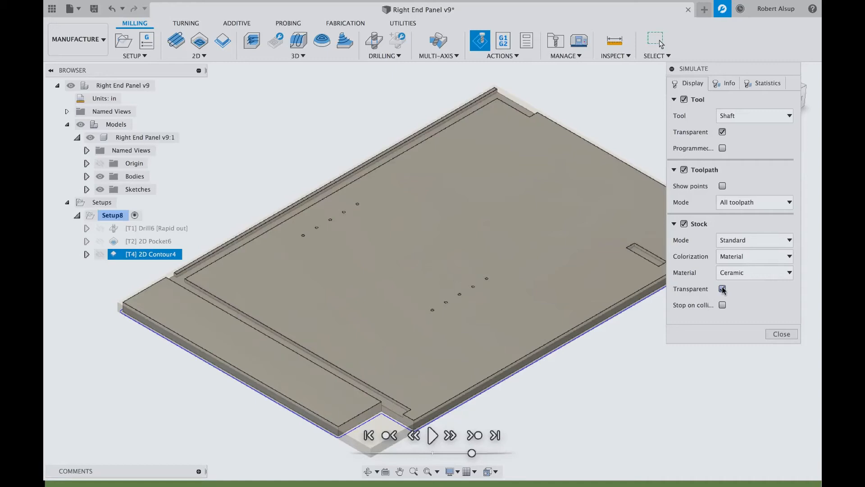
pyautogui.click(722, 288)
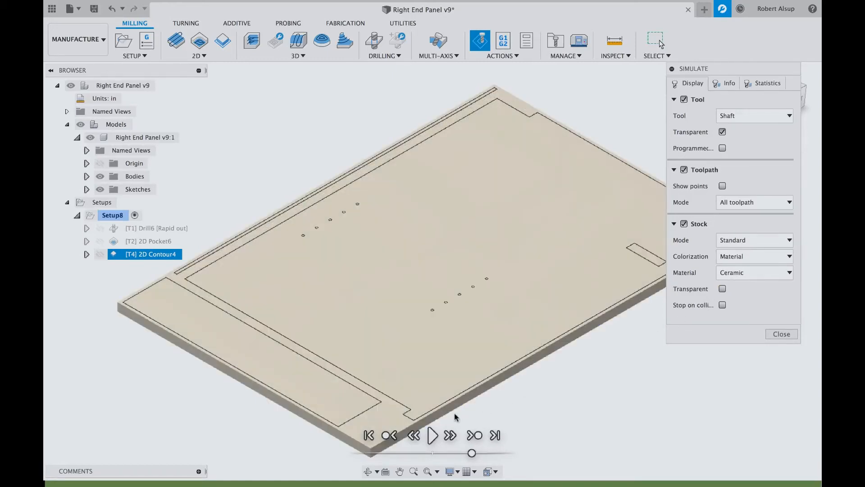
pyautogui.click(433, 436)
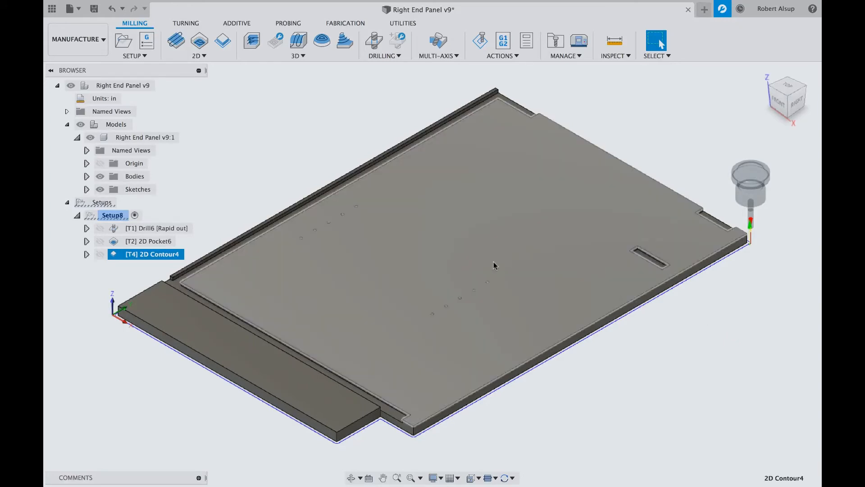
# Edit the 2D contour operation, set its bottom height offset to 0.03 in and regenerate the toolpath.
pyautogui.rightClick(148, 259)
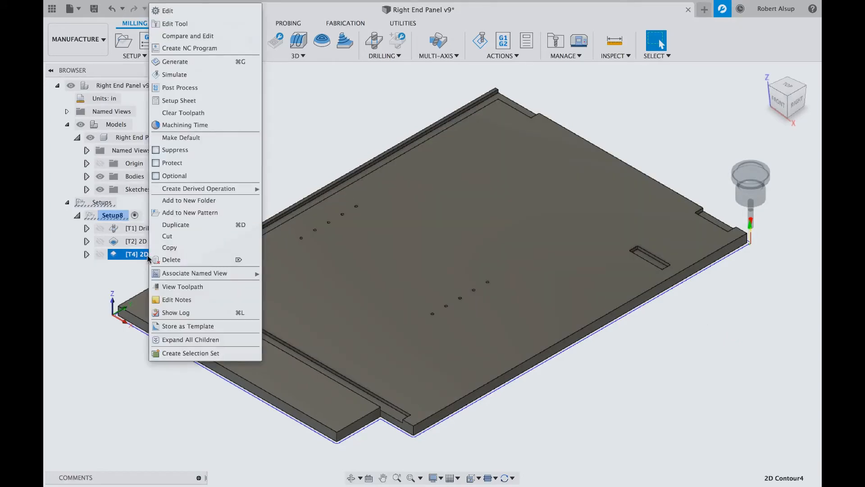
pyautogui.click(180, 13)
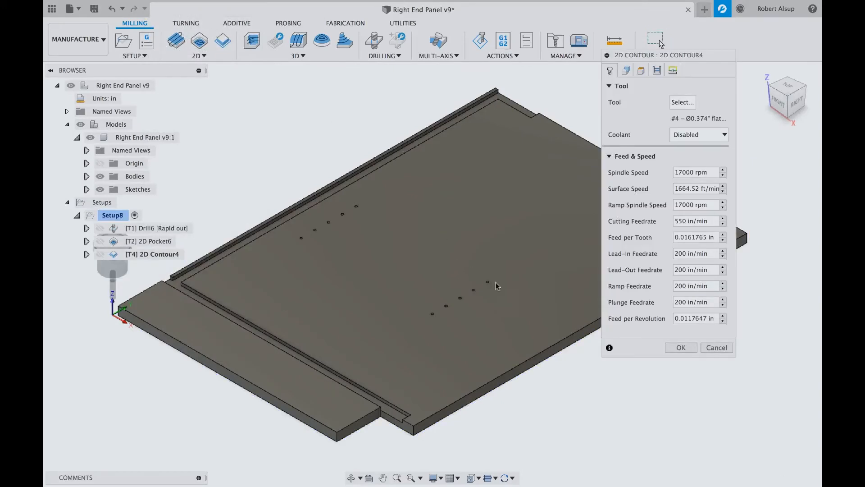
pyautogui.click(641, 70)
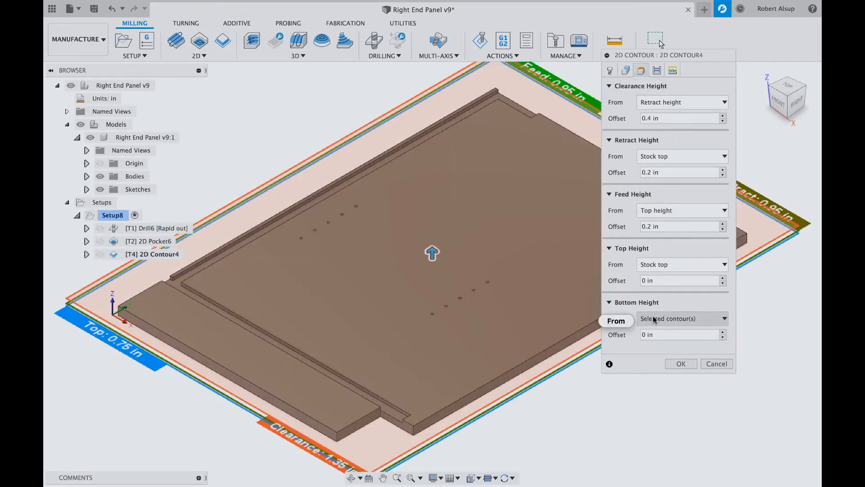
pyautogui.click(659, 334)
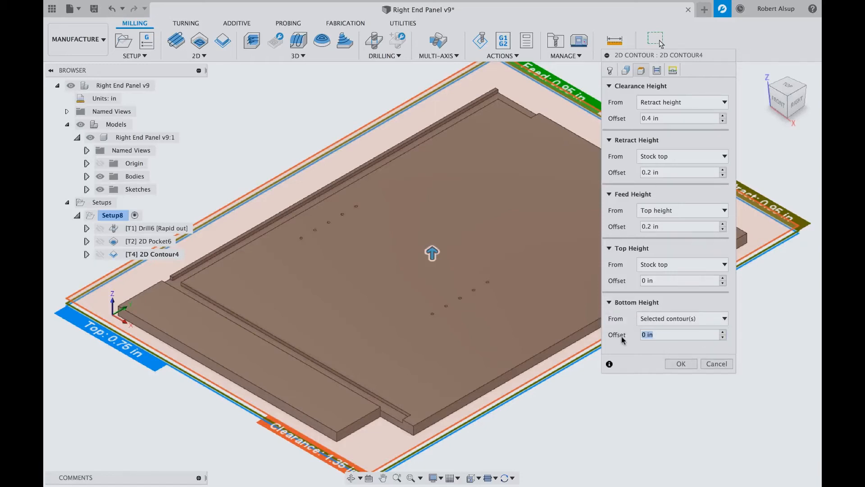
pyautogui.write('.03')
pyautogui.press('Tab')
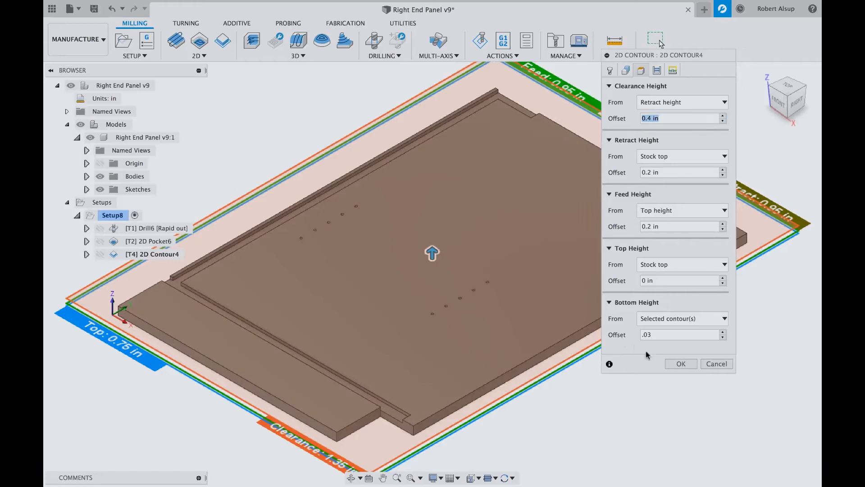
pyautogui.click(681, 363)
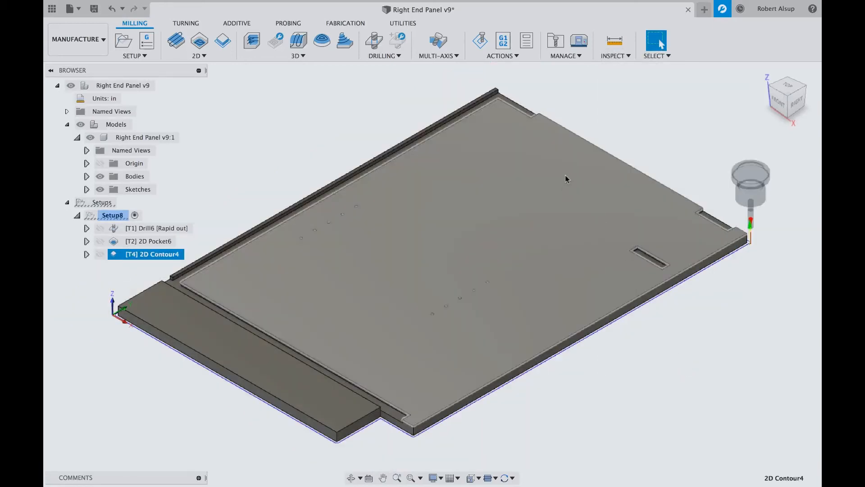
# Simulate the regenerated 2D contour to check the cut depth around the panel, and close the simulation.
pyautogui.click(480, 41)
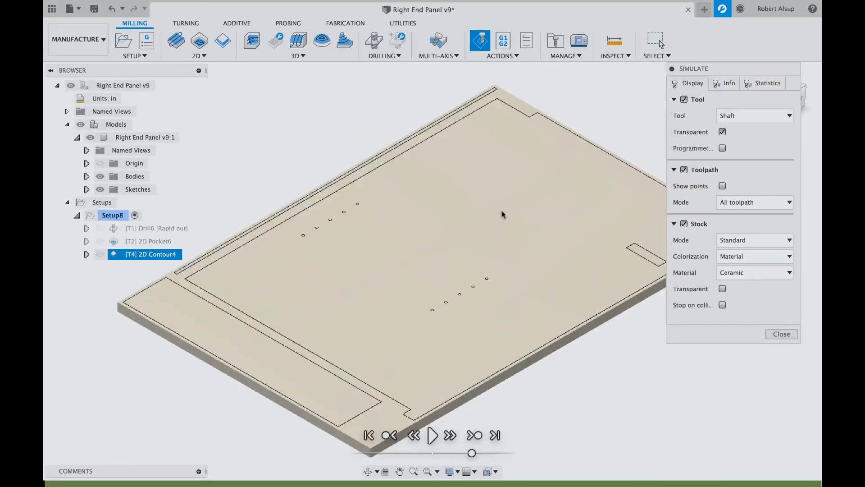
pyautogui.click(432, 435)
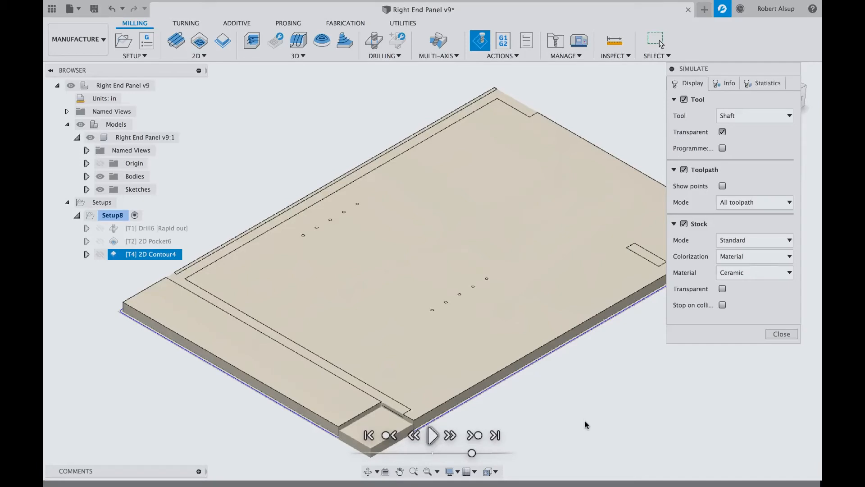
pyautogui.click(783, 335)
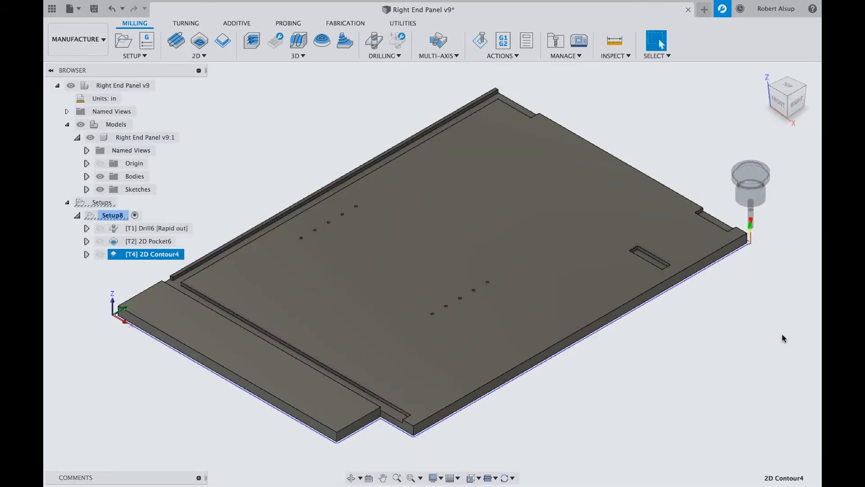
# Set the 2D contour's bottom height offset to -0.005 in, regenerate the toolpath and play its stock removal simulation.
pyautogui.rightClick(152, 254)
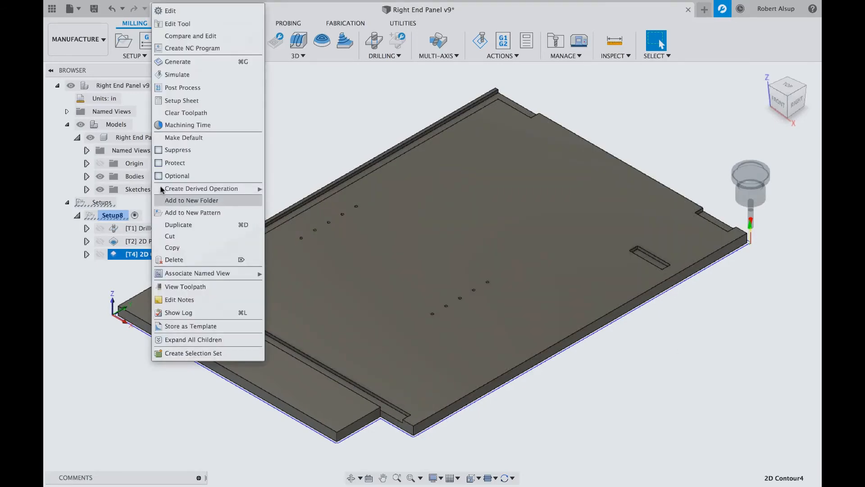
pyautogui.click(170, 11)
pyautogui.click(641, 70)
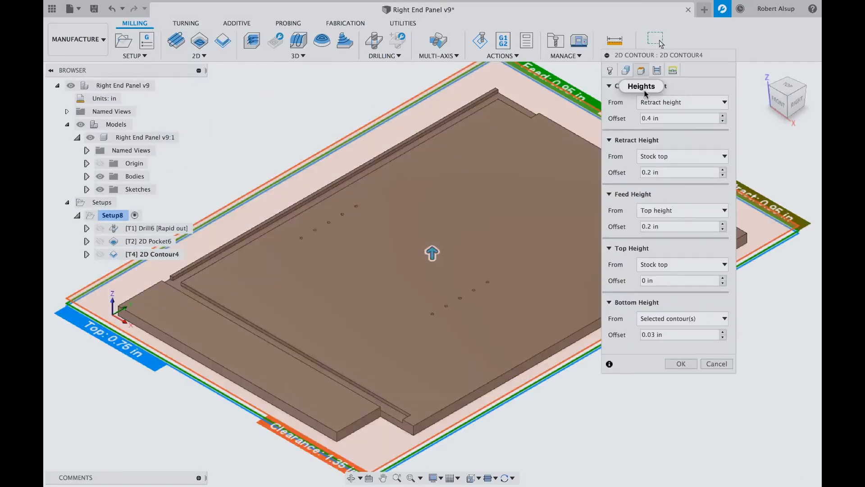
pyautogui.click(680, 332)
pyautogui.write('-.005')
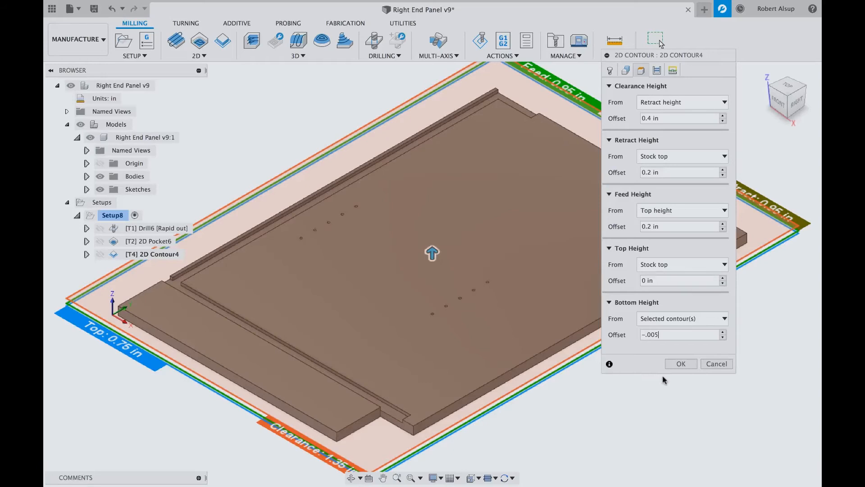
pyautogui.click(676, 365)
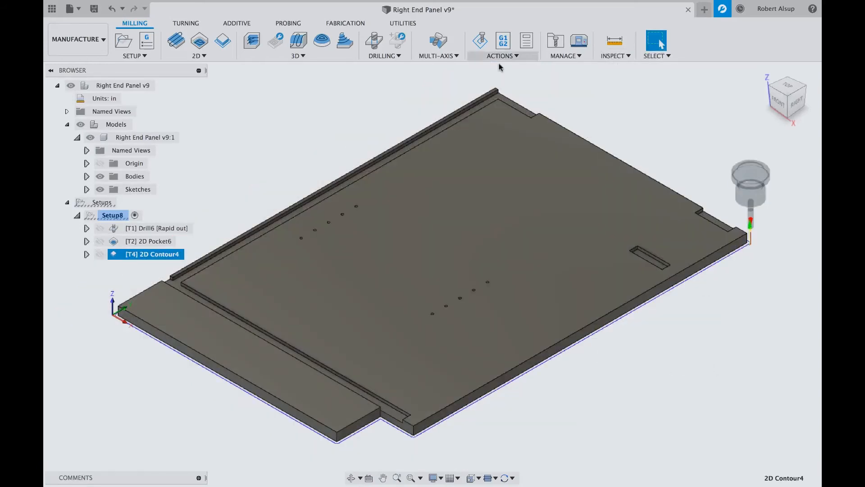
pyautogui.click(478, 43)
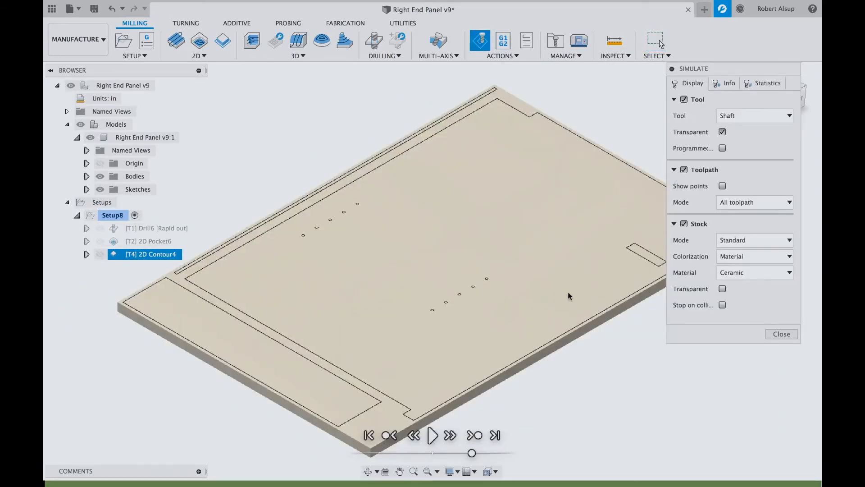
pyautogui.click(433, 440)
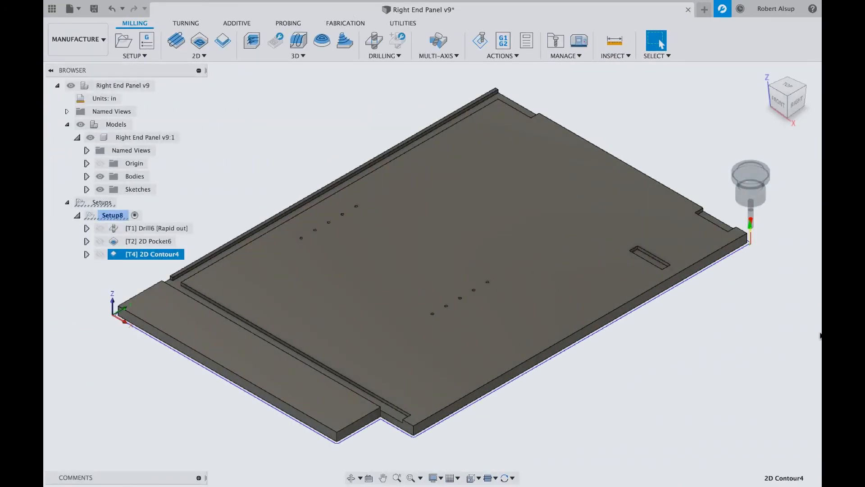
# Edit the 2D contour's linking and pick an entry position near the middle of the panel's lower right-side edge.
pyautogui.rightClick(155, 255)
pyautogui.click(175, 10)
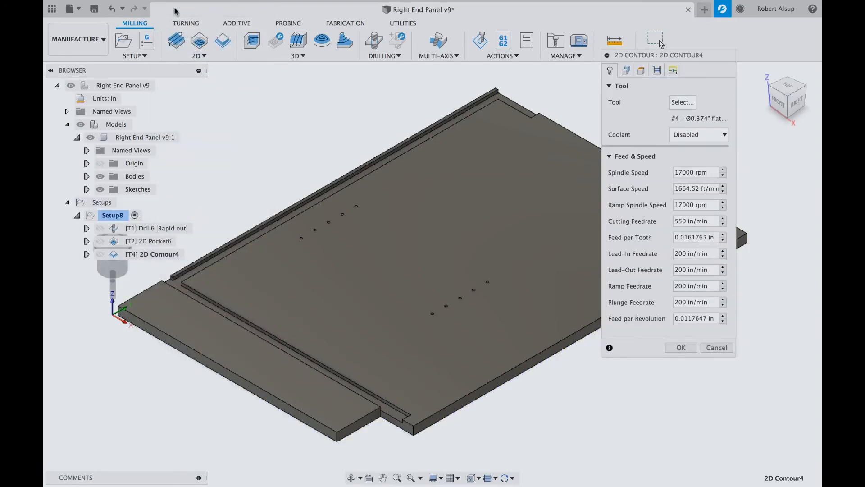
pyautogui.click(672, 70)
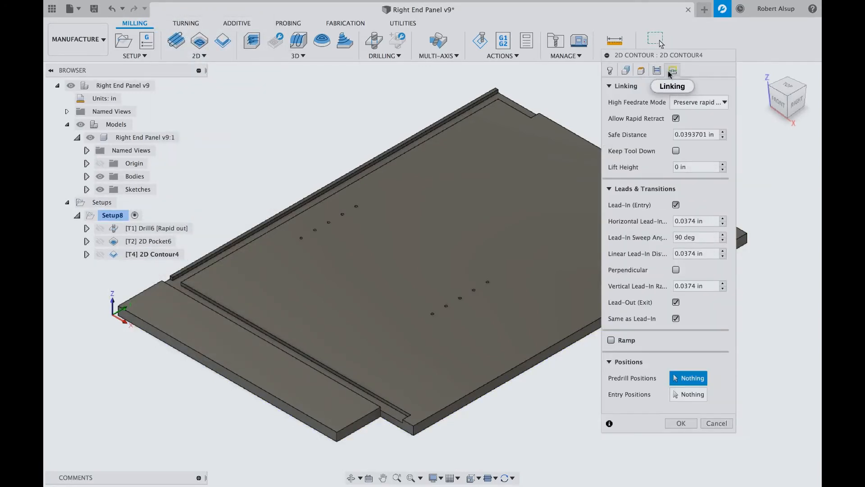
pyautogui.click(688, 395)
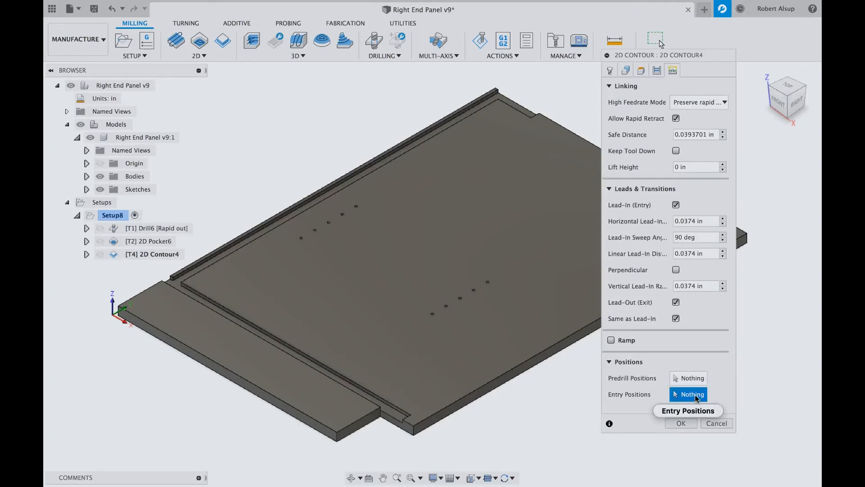
pyautogui.click(550, 358)
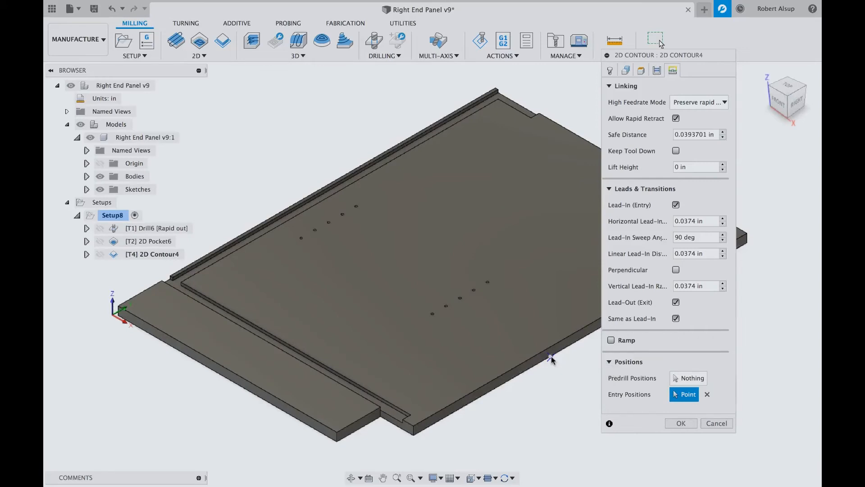
pyautogui.click(678, 423)
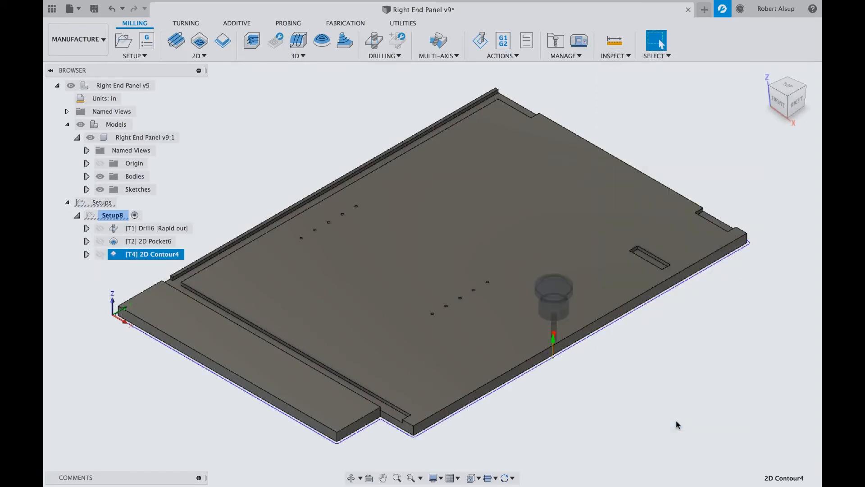
# Simulate the 2D contour from its new entry position and close the simulation.
pyautogui.click(480, 41)
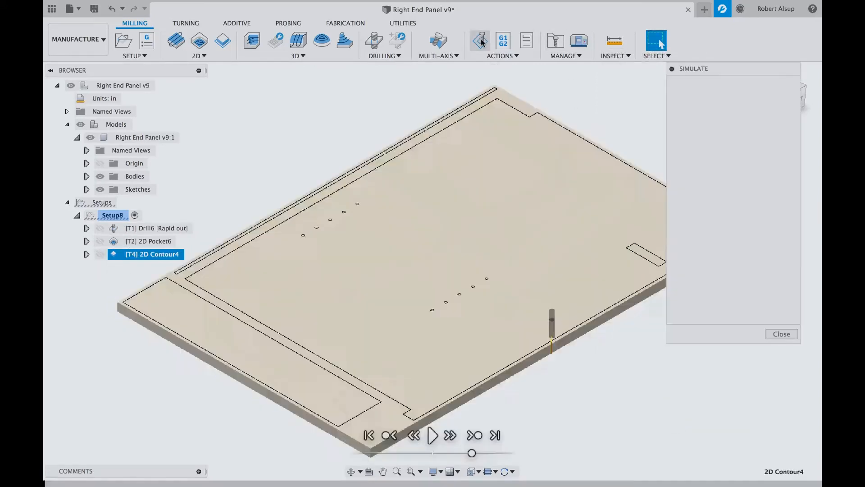
pyautogui.click(432, 435)
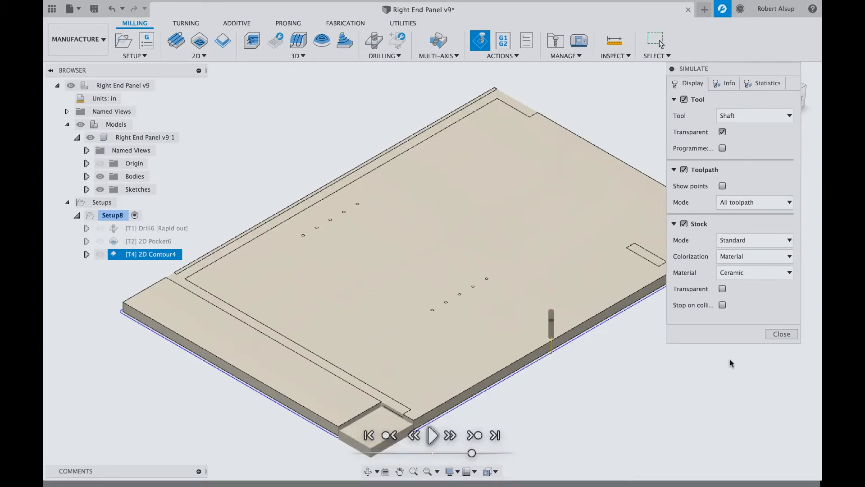
pyautogui.click(782, 334)
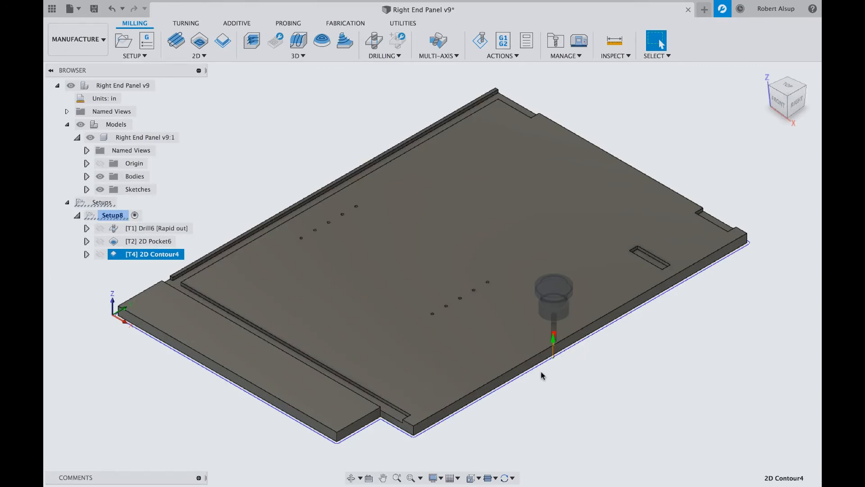
# Edit the 2D contour's passes, set the finishing overlap to 0.5 in and regenerate the toolpath.
pyautogui.rightClick(159, 255)
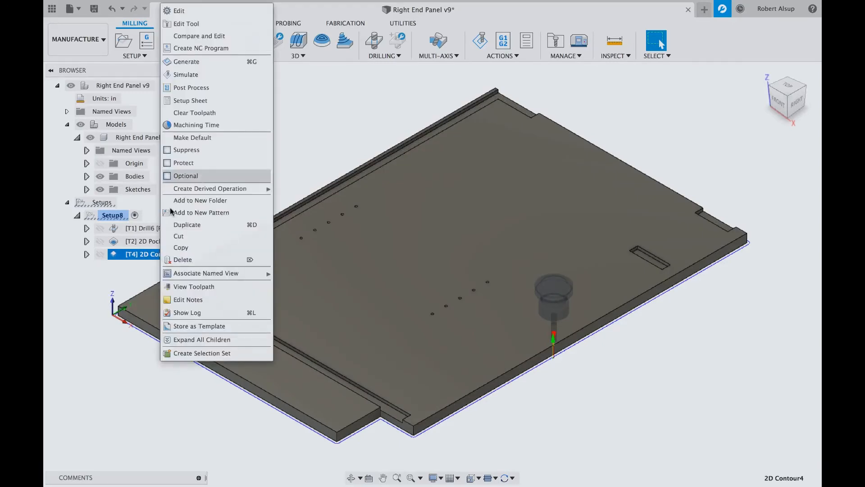
pyautogui.click(190, 11)
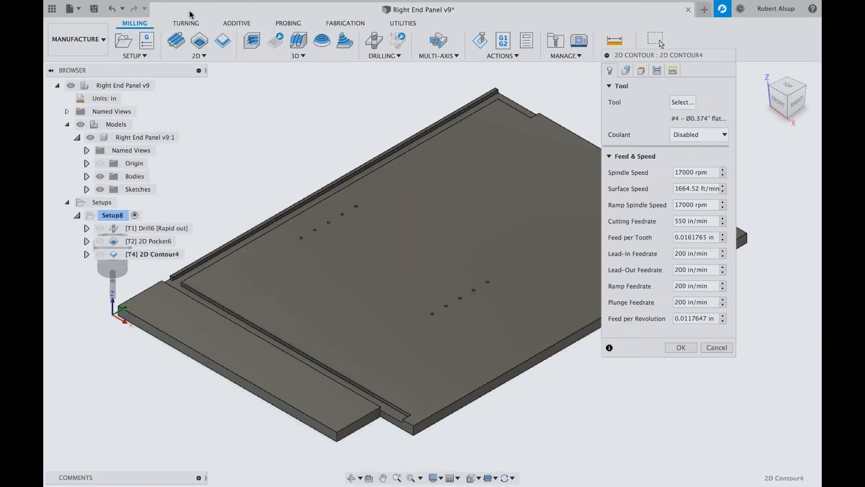
pyautogui.click(654, 73)
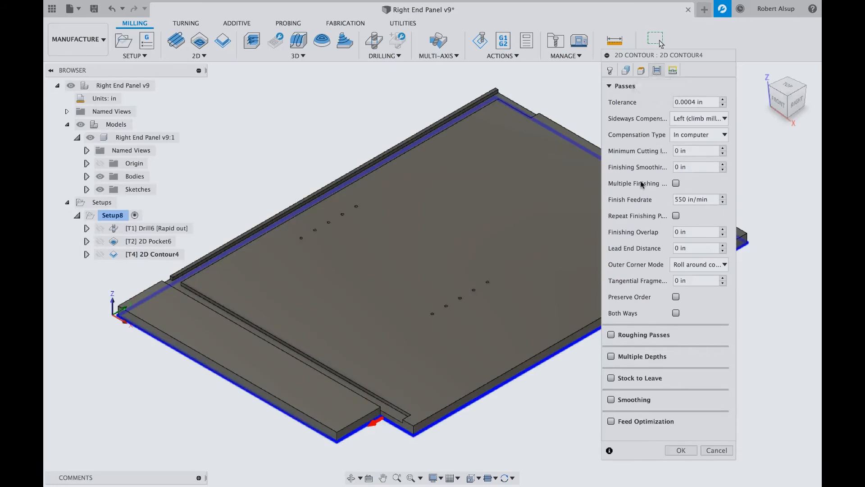
pyautogui.tripleClick(698, 233)
pyautogui.write('.5')
pyautogui.click(680, 450)
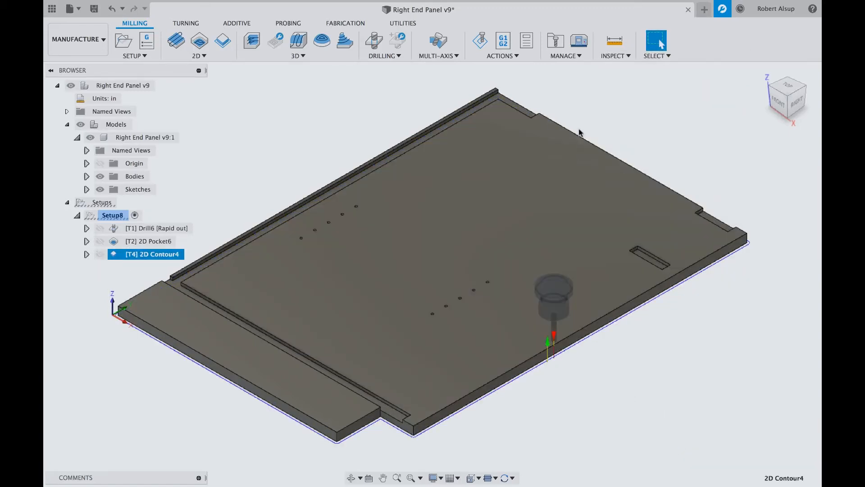
# Simulate the overlapping contour, examine the lead-in and lead-out moves at the entry point up close, and close the simulation.
pyautogui.click(481, 42)
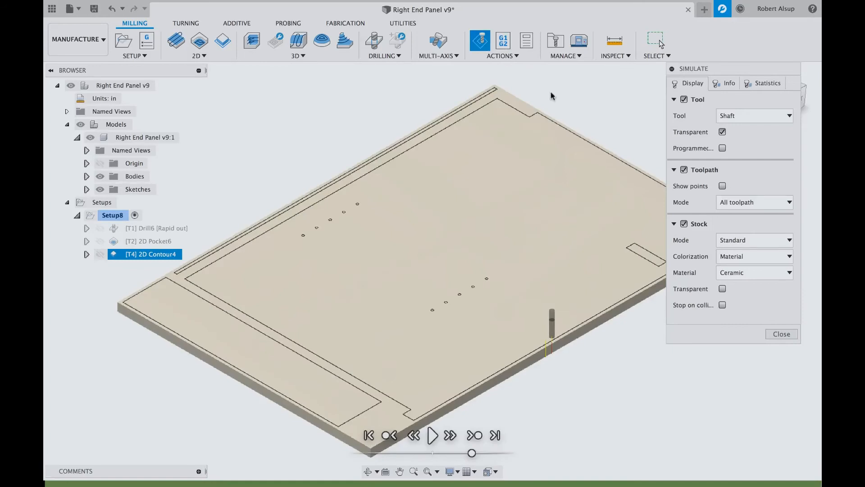
pyautogui.click(432, 435)
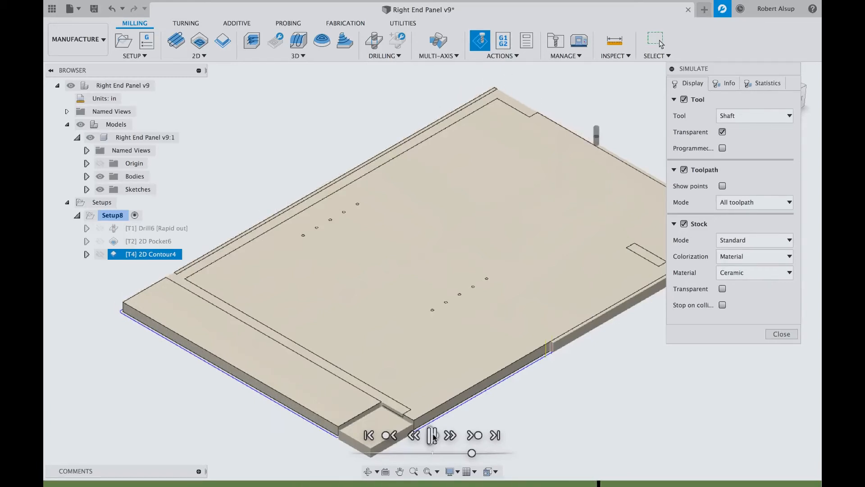
pyautogui.click(433, 436)
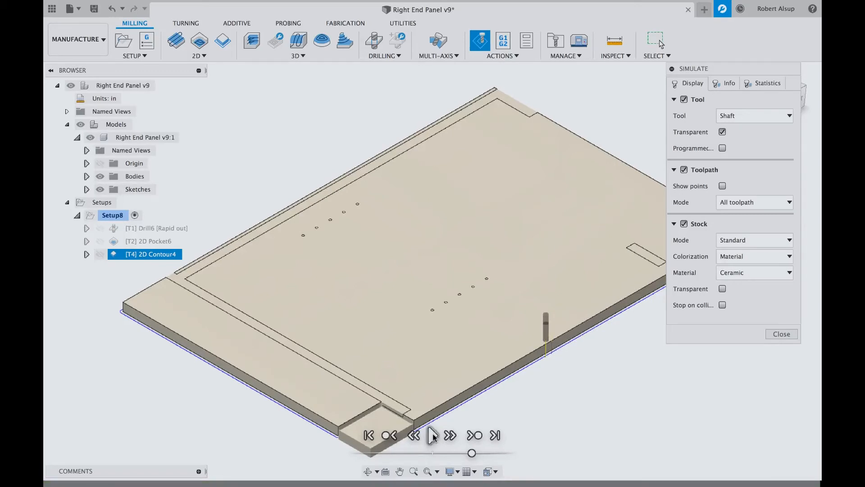
pyautogui.scroll(5, 570, 372)
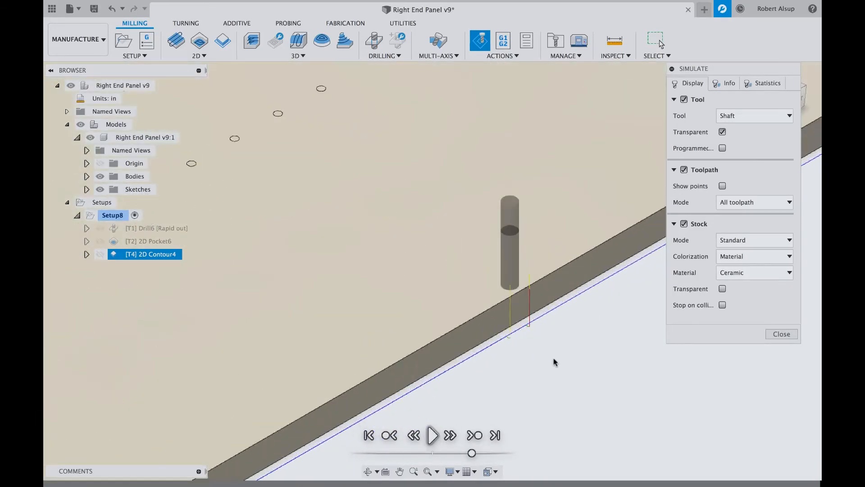
pyautogui.scroll(6, 543, 356)
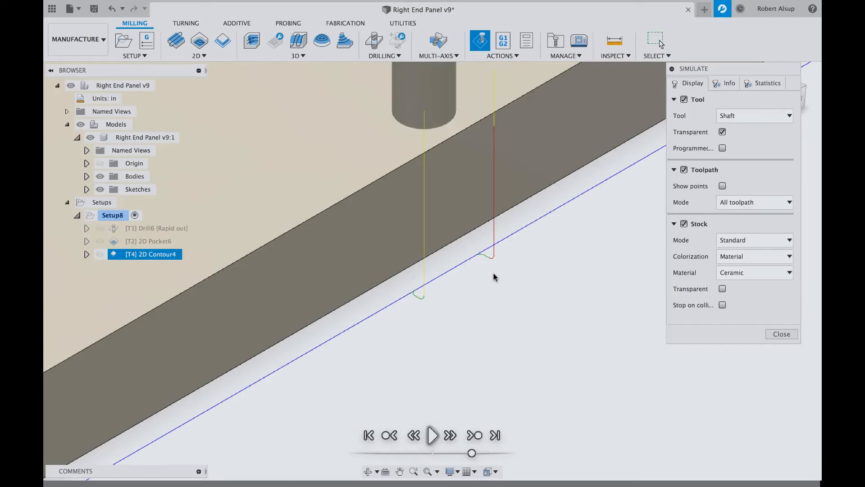
pyautogui.click(782, 333)
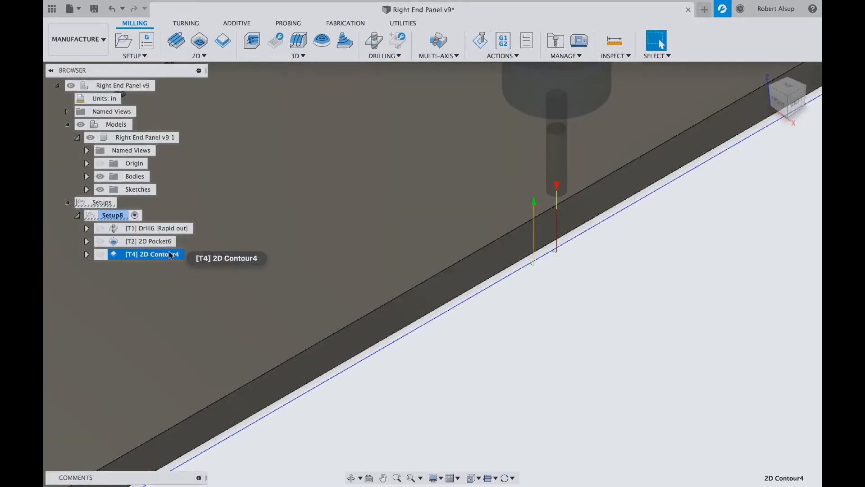
# Separate the 2D contour's lead-out from its lead-in settings, and set the horizontal lead-in radius, sweep angle and linear distance to 0.
pyautogui.rightClick(171, 254)
pyautogui.click(192, 11)
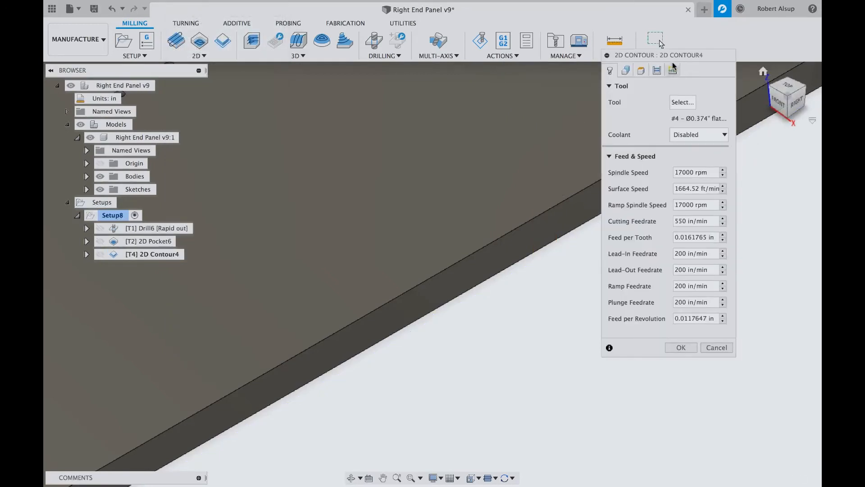
pyautogui.click(675, 72)
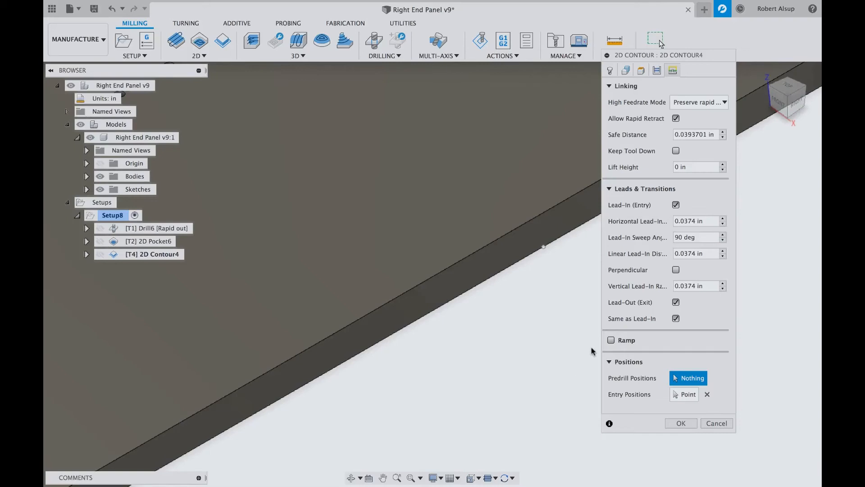
pyautogui.click(676, 318)
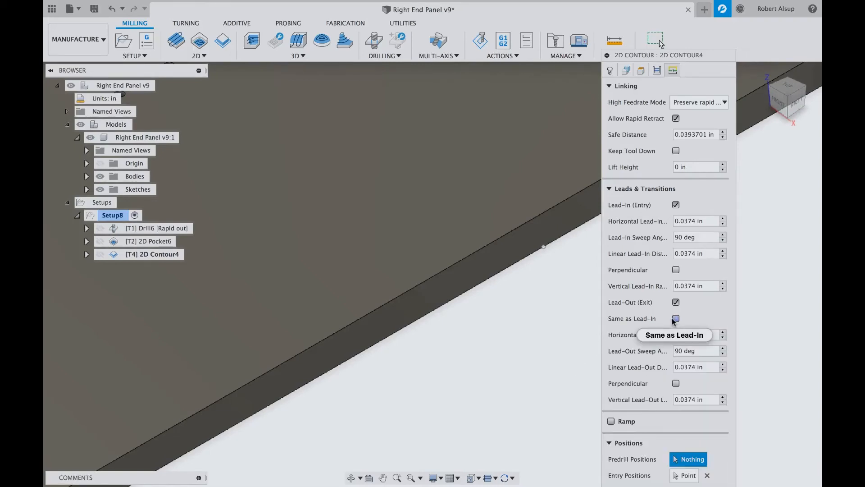
pyautogui.click(709, 220)
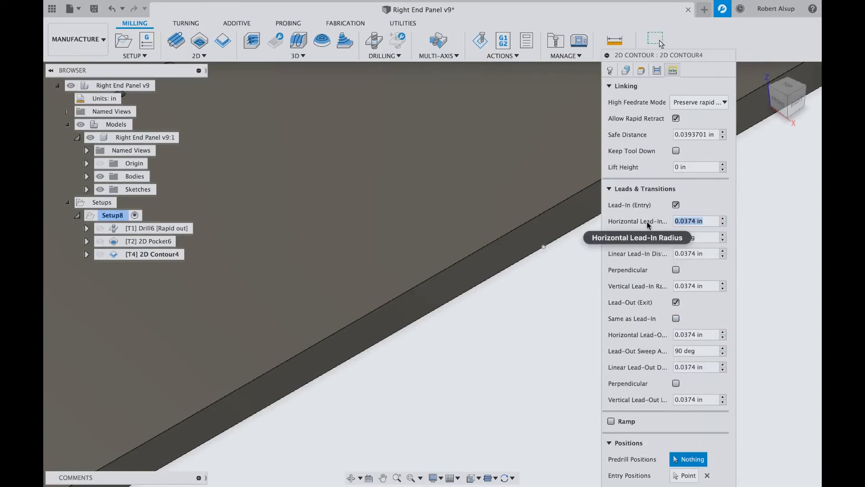
pyautogui.write('0')
pyautogui.press('Tab')
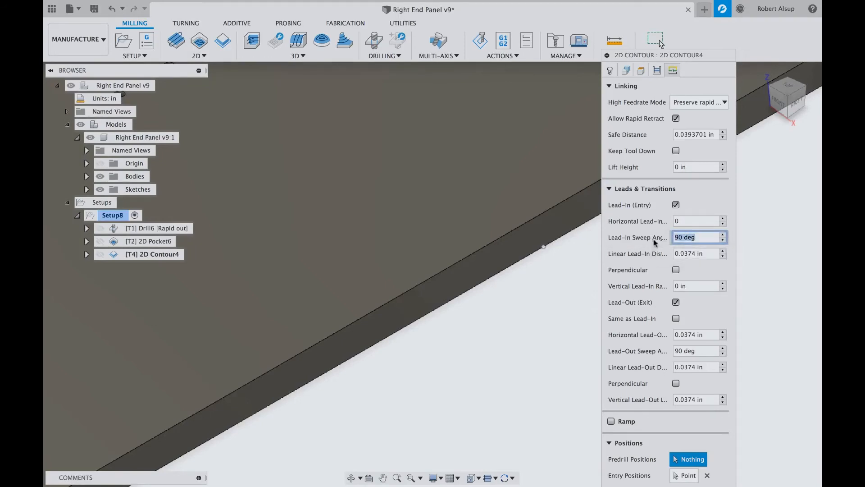
pyautogui.write('0')
pyautogui.click(705, 253)
pyautogui.write('0')
# Set the horizontal lead-out radius, lead-out sweep angle and linear lead-out distance to 0, and regenerate the contour toolpath.
pyautogui.click(698, 335)
pyautogui.write('0')
pyautogui.press('Tab')
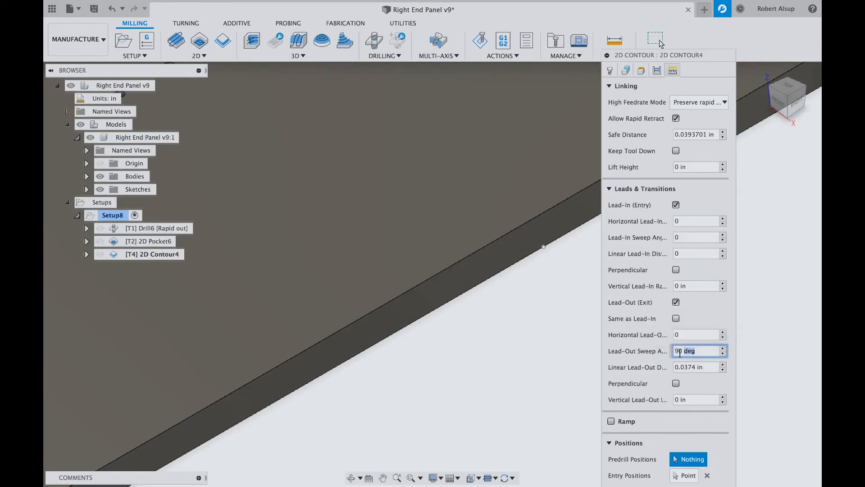
pyautogui.write('0')
pyautogui.click(704, 367)
pyautogui.write('0')
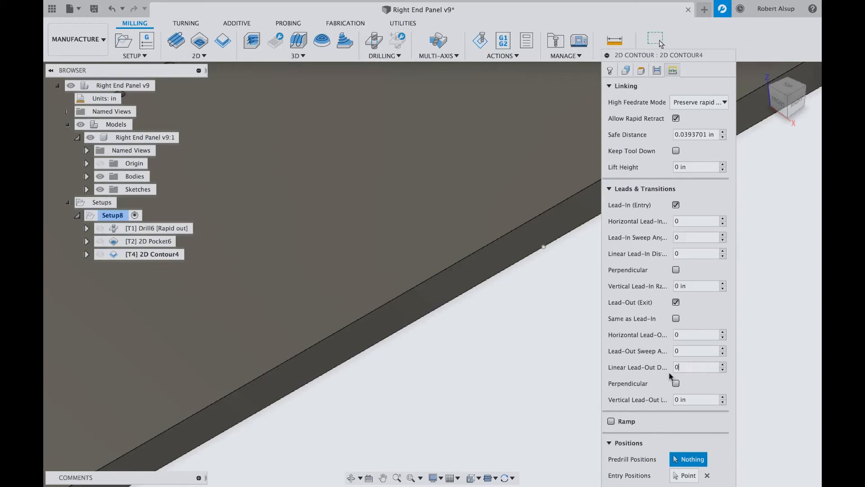
pyautogui.click(608, 189)
pyautogui.click(676, 294)
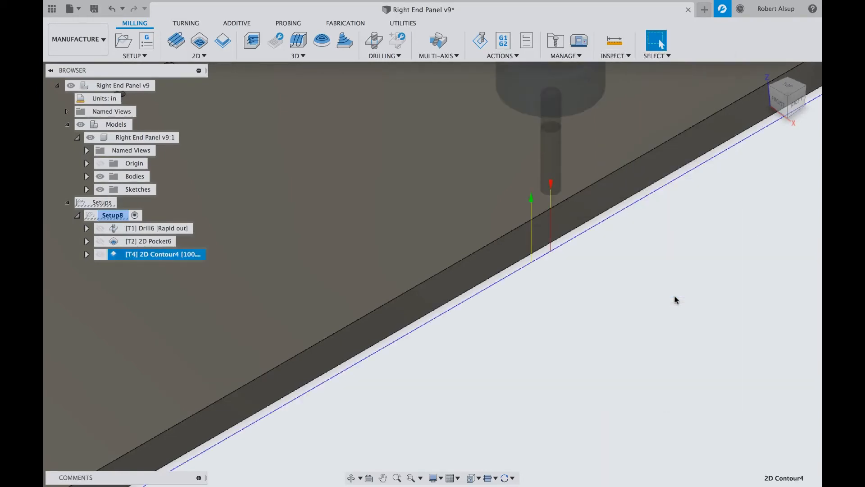
# Examine the contour toolpath's entry and exit moves close up along the panel's lower edge.
pyautogui.scroll(-5, 586, 269)
pyautogui.scroll(5, 586, 268)
pyautogui.scroll(8, 570, 259)
pyautogui.moveTo(508, 236); pyautogui.dragTo(587, 315, button='middle')
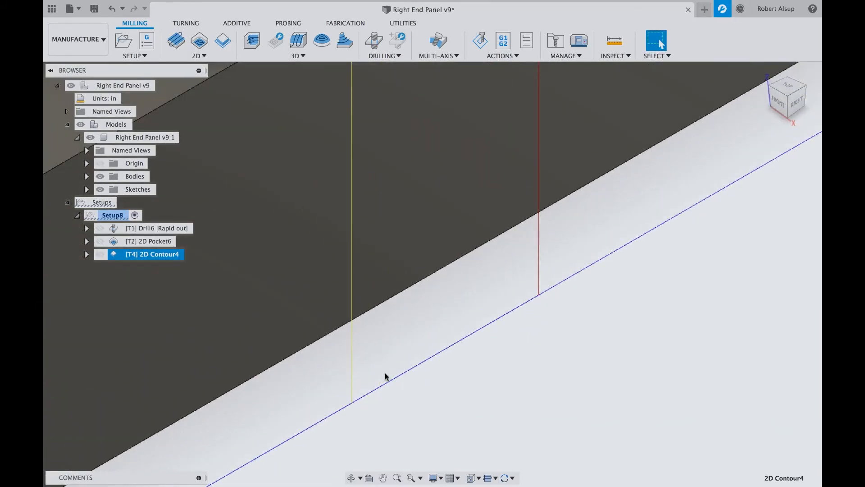
pyautogui.scroll(-5, 467, 353)
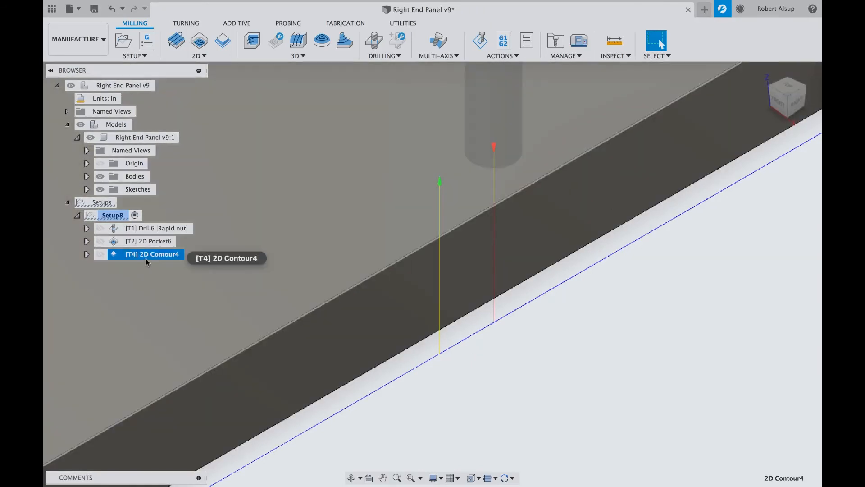
# Enable ramping on the perimeter 2D contour with a ramping angle of 30 degrees and regenerate the toolpath.
pyautogui.rightClick(145, 260)
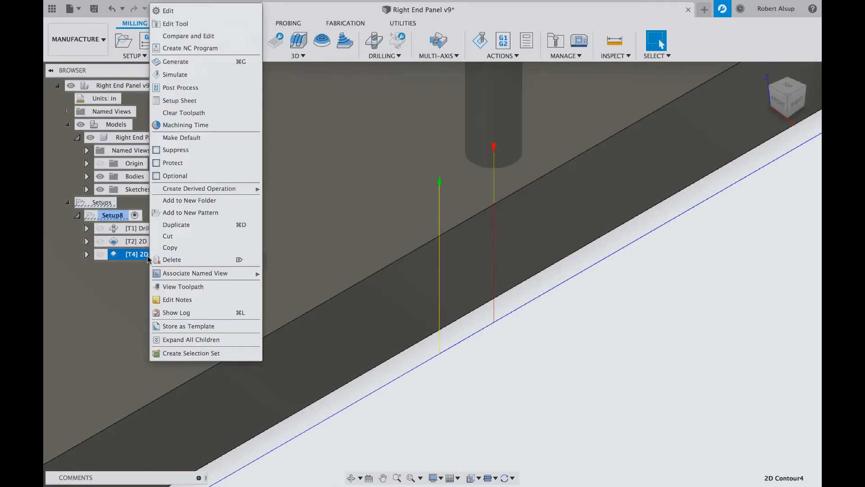
pyautogui.click(210, 11)
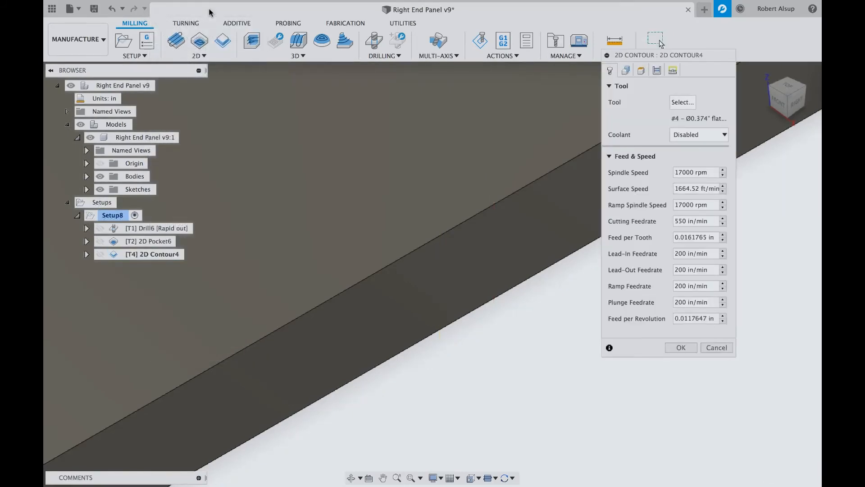
pyautogui.click(672, 71)
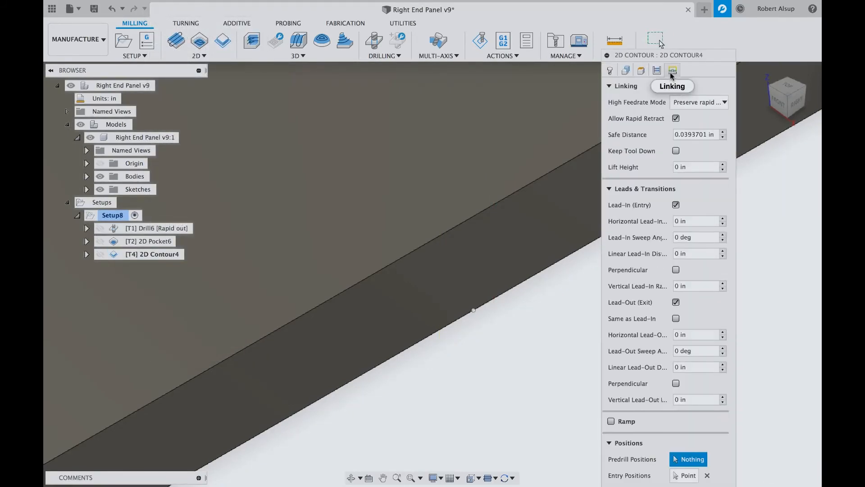
pyautogui.click(611, 421)
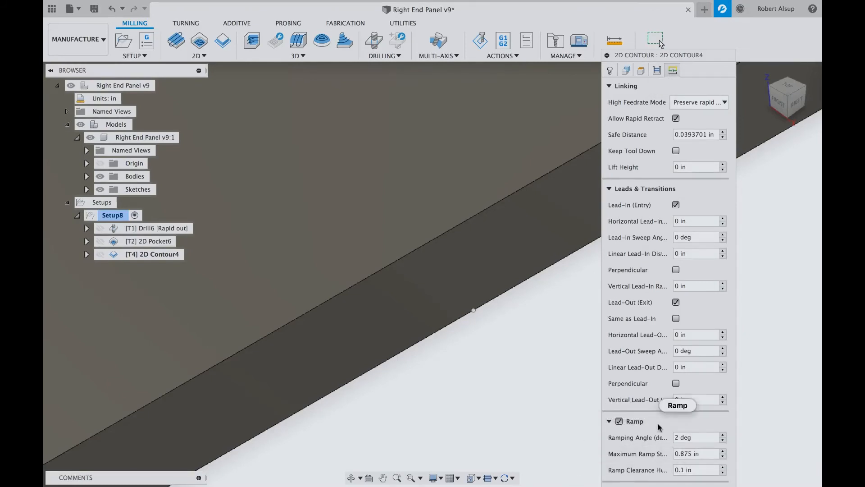
pyautogui.click(608, 188)
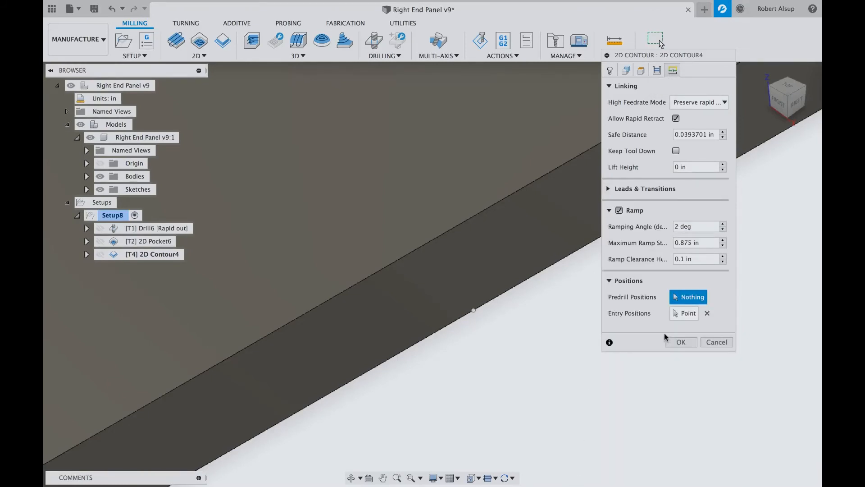
pyautogui.click(694, 227)
pyautogui.write('30')
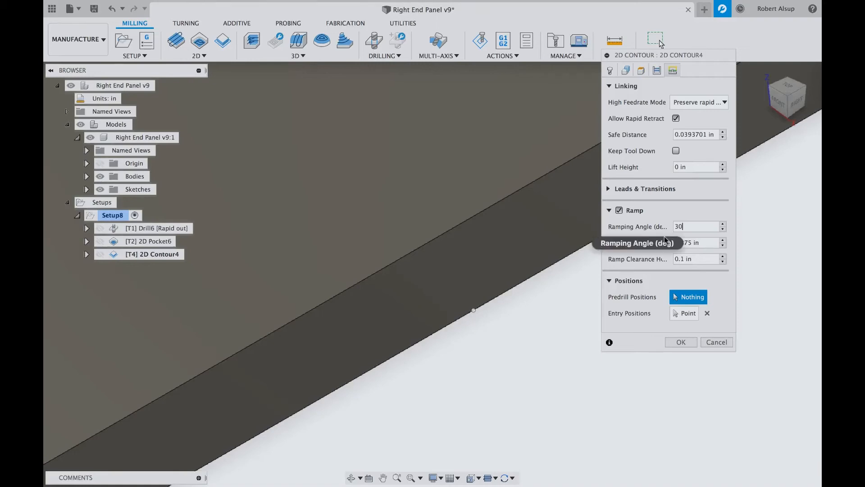
pyautogui.click(681, 341)
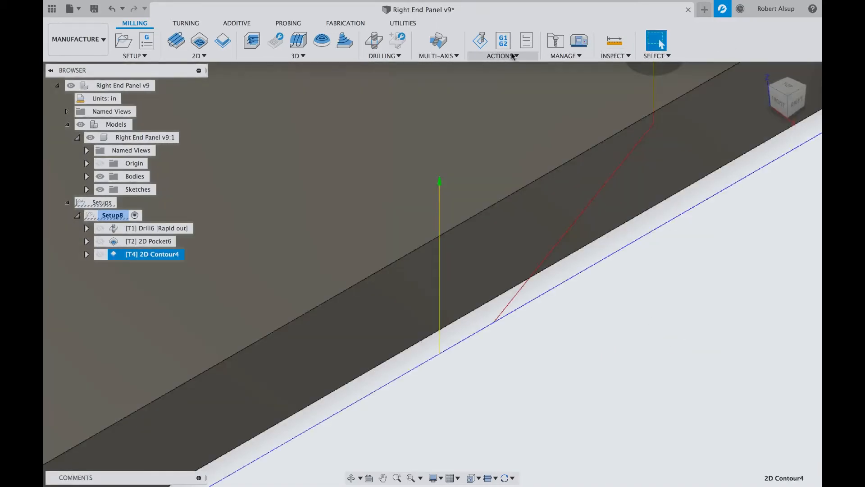
# Simulate the ramped contour to check its entry along the panel's edge, close the simulation and view the toolpath from above.
pyautogui.click(482, 40)
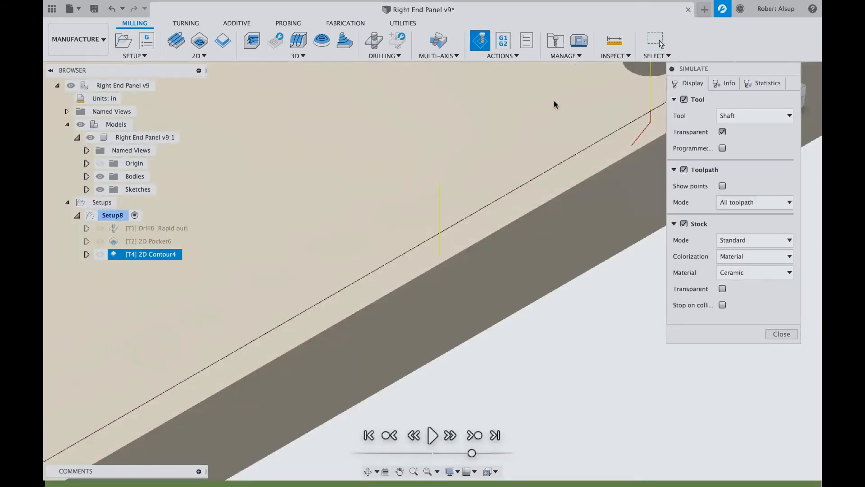
pyautogui.scroll(-6, 537, 333)
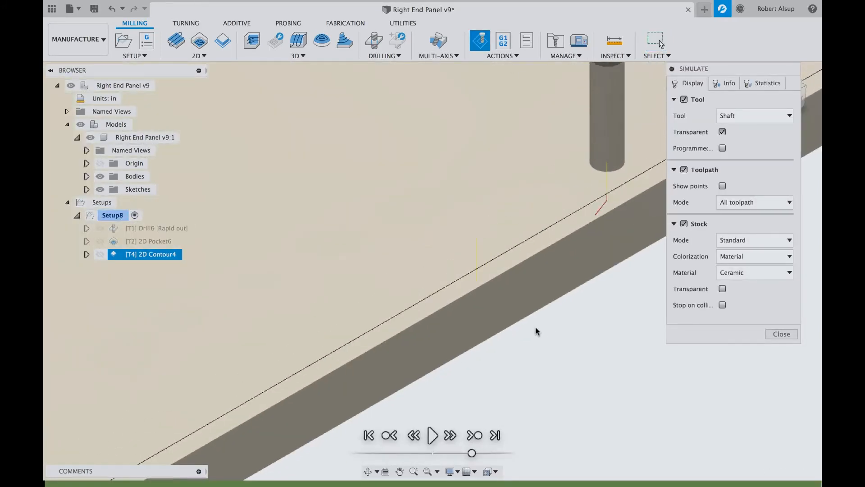
pyautogui.scroll(-1, 541, 338)
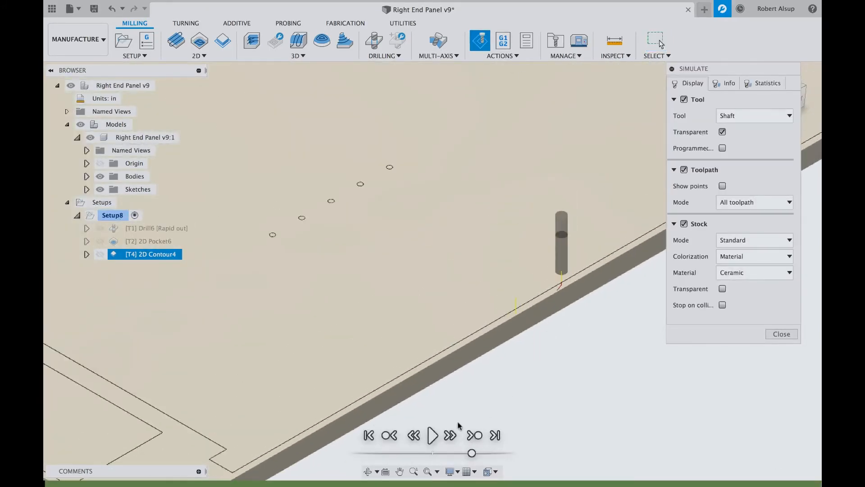
pyautogui.click(433, 436)
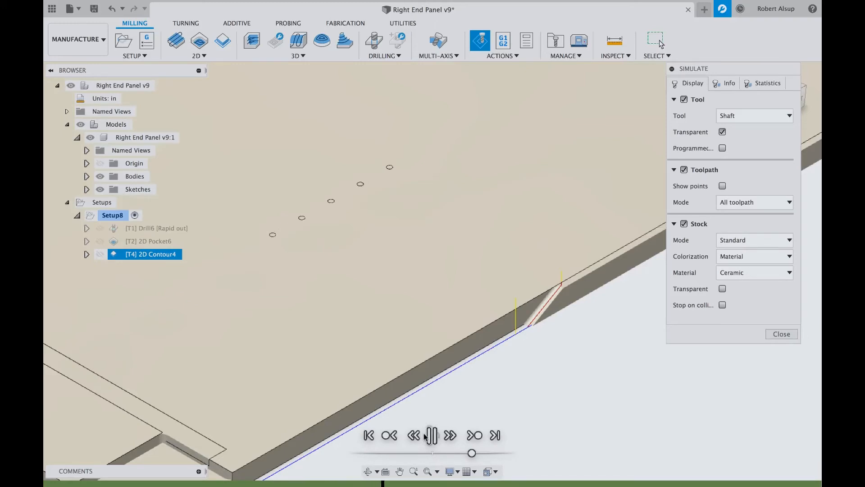
pyautogui.scroll(3, 472, 409)
pyautogui.scroll(-3, 460, 343)
pyautogui.scroll(-5, 460, 342)
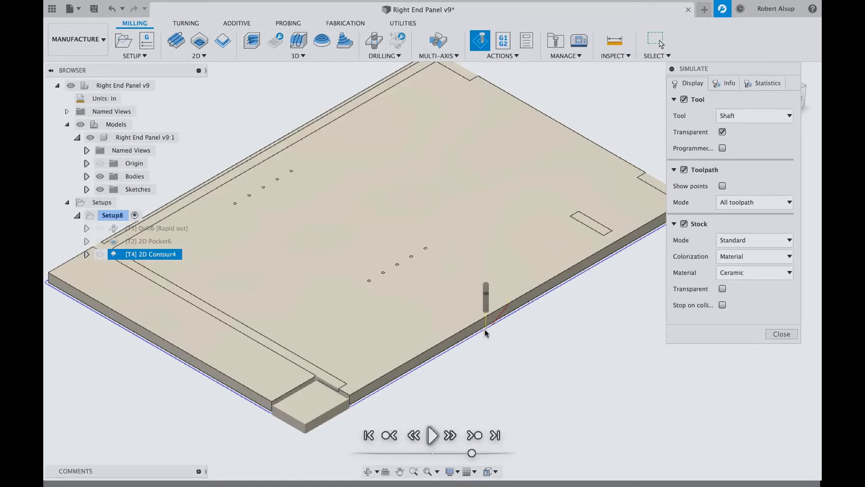
pyautogui.click(782, 334)
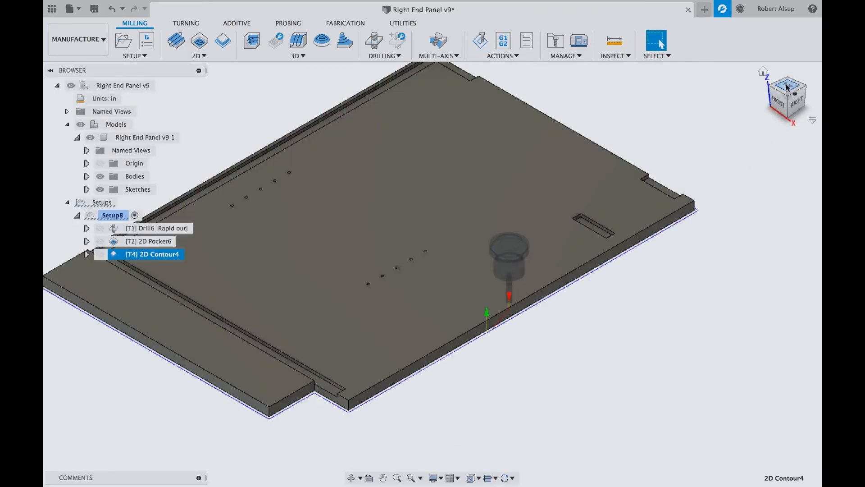
pyautogui.click(787, 85)
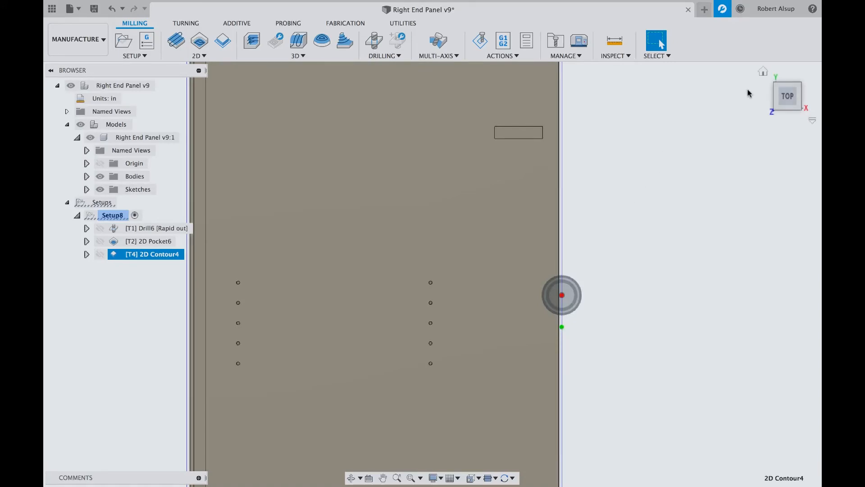
pyautogui.click(763, 75)
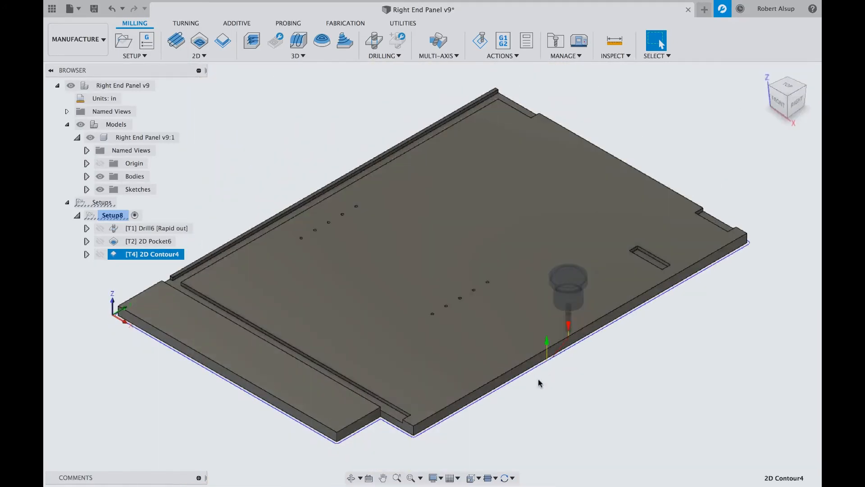
# Set the 2D contour's lead-out sweep angle to 5 degrees and regenerate the toolpath.
pyautogui.rightClick(171, 255)
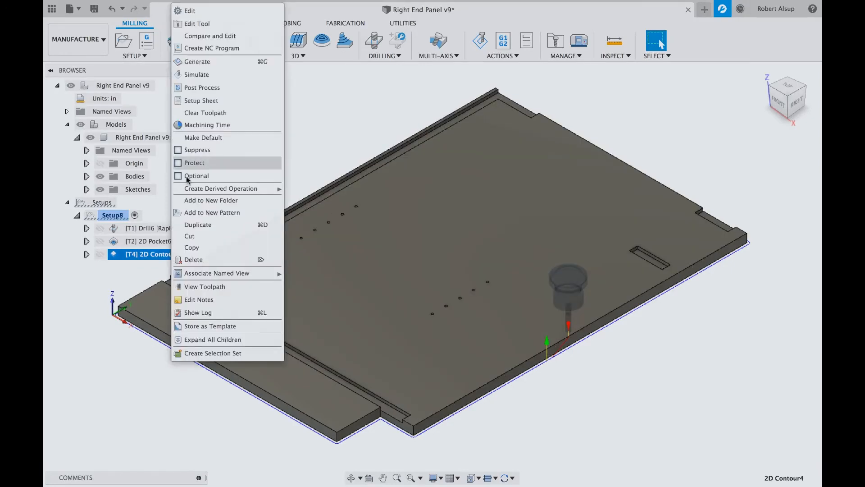
pyautogui.click(199, 12)
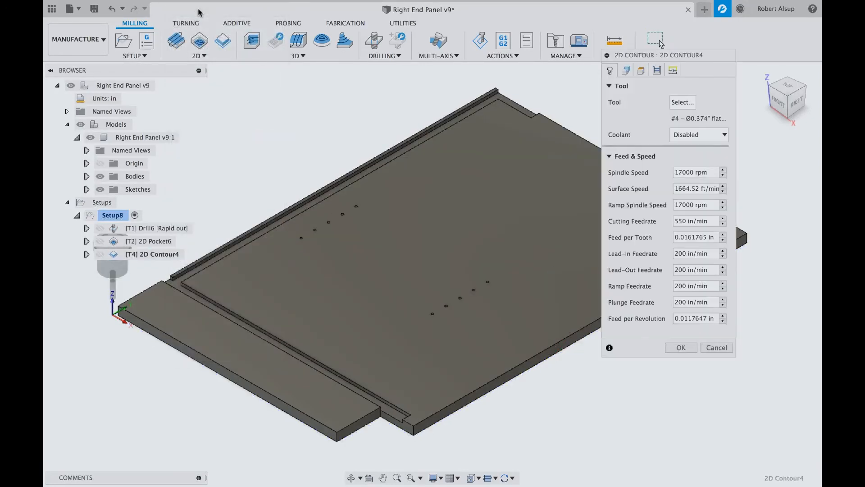
pyautogui.click(671, 70)
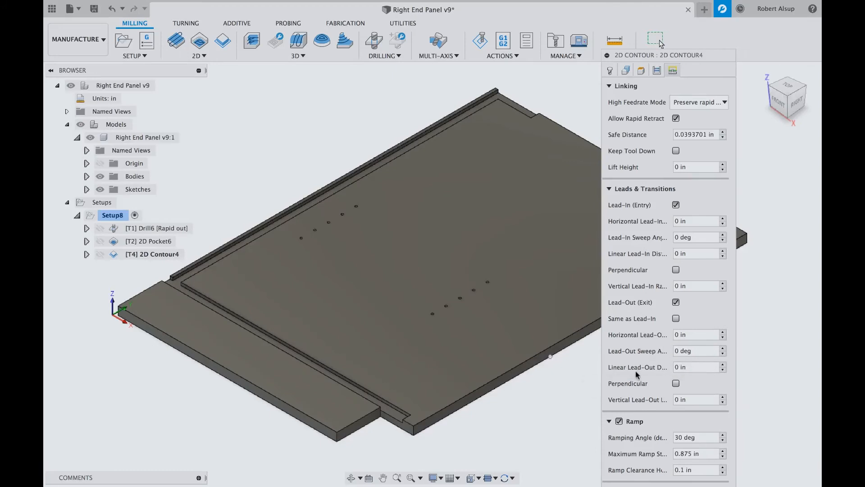
pyautogui.click(664, 356)
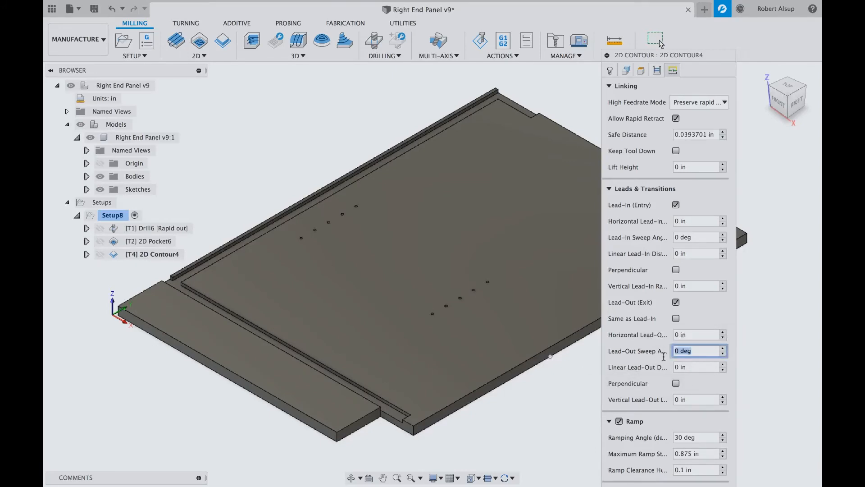
pyautogui.write('5')
pyautogui.press('Tab')
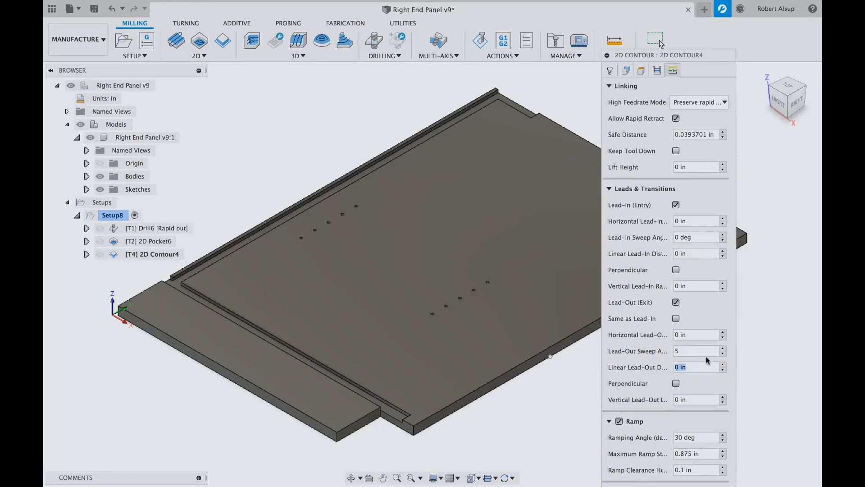
pyautogui.scroll(5, 769, 349)
pyautogui.scroll(-5, 769, 350)
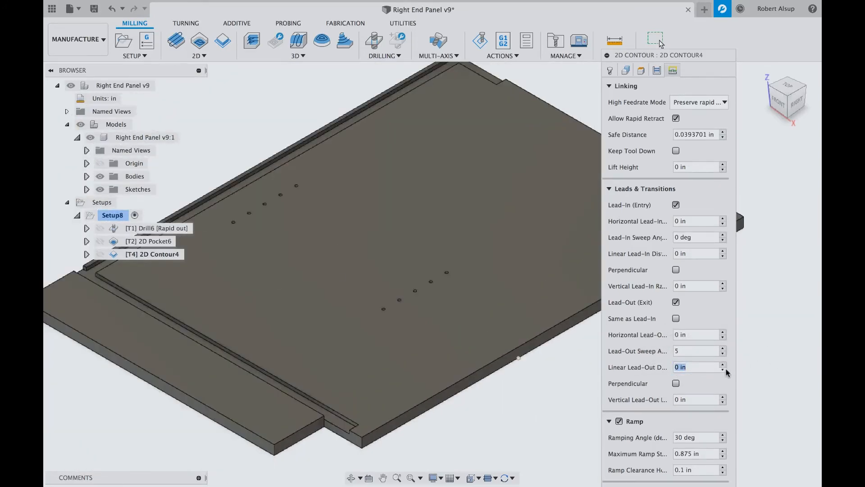
pyautogui.click(608, 190)
pyautogui.click(681, 342)
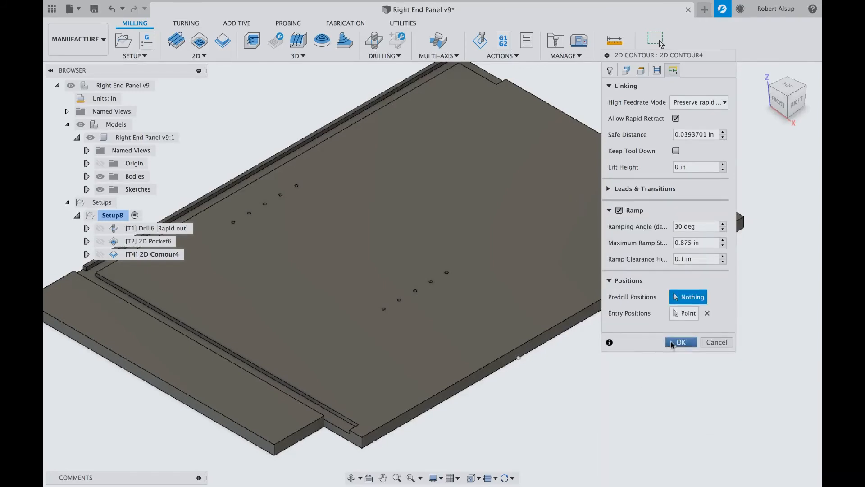
# Examine the contour's exit move at the panel's edge up close and from above.
pyautogui.scroll(8, 564, 383)
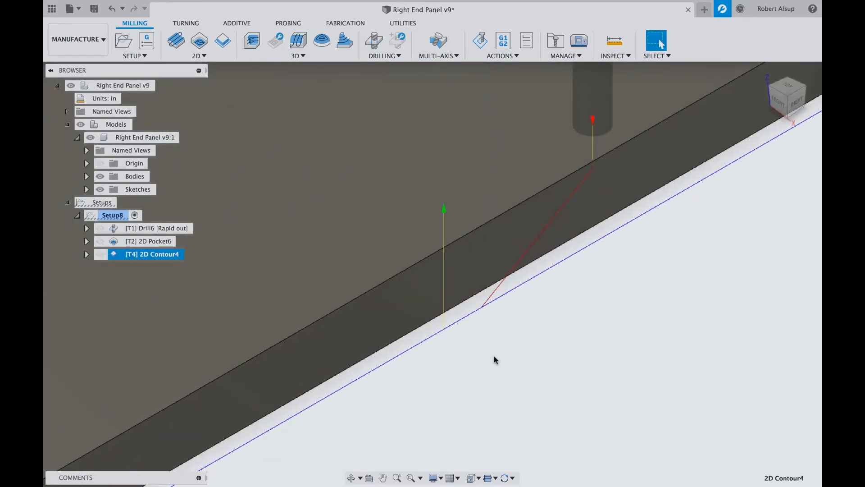
pyautogui.scroll(-3, 444, 329)
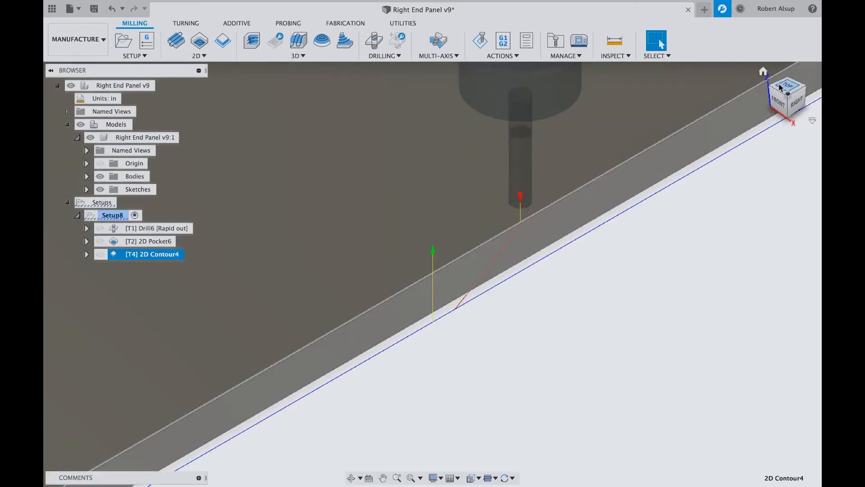
pyautogui.click(780, 87)
pyautogui.moveTo(635, 309); pyautogui.dragTo(521, 140, button='middle')
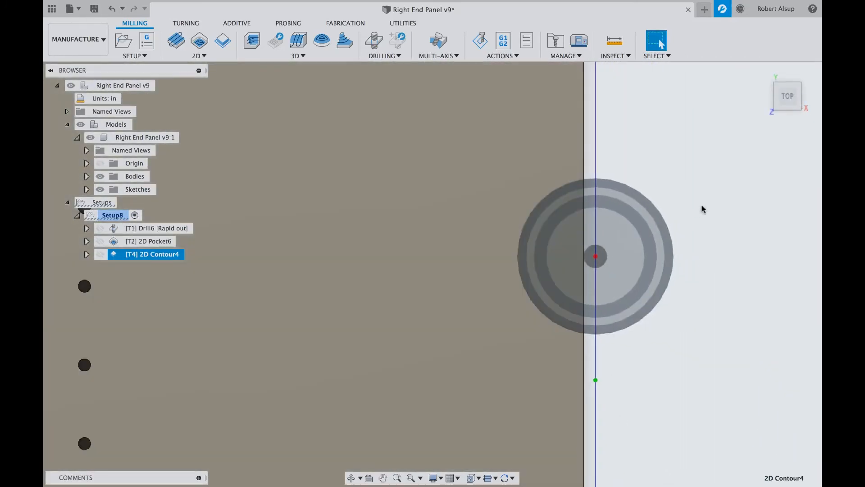
pyautogui.click(763, 73)
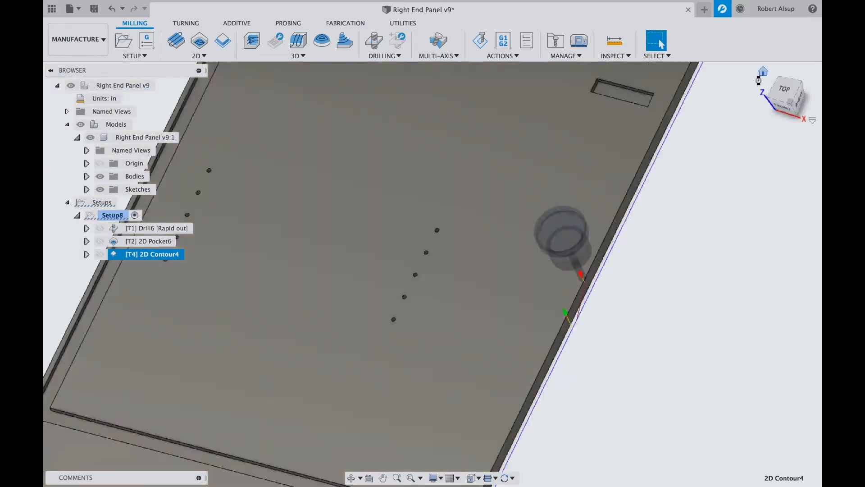
# Give the 2D contour a linear lead-out distance and regenerate the toolpath.
pyautogui.rightClick(149, 255)
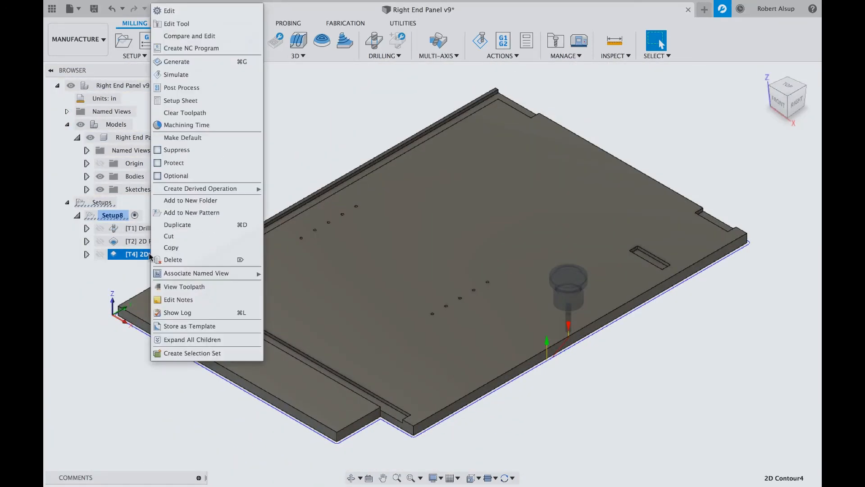
pyautogui.click(194, 12)
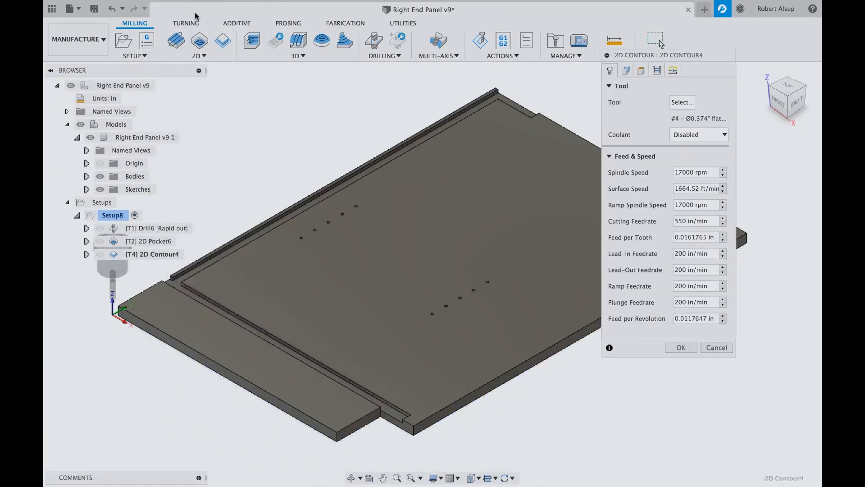
pyautogui.click(673, 70)
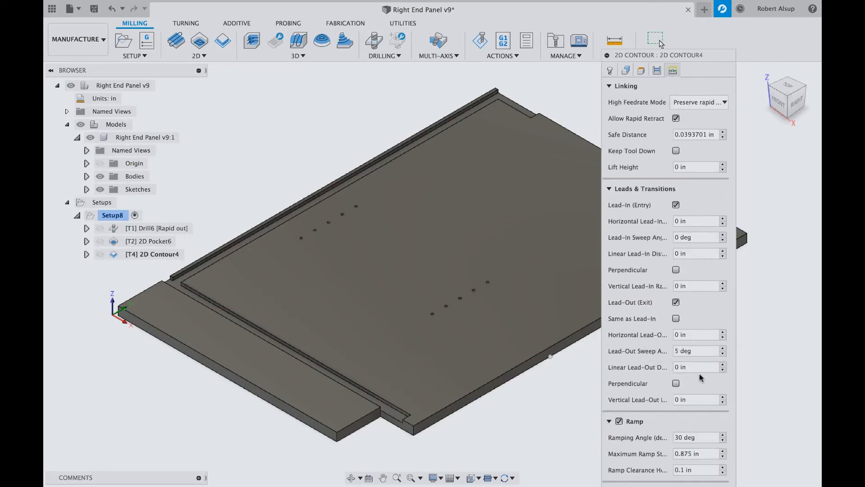
pyautogui.moveTo(694, 370); pyautogui.dragTo(665, 371)
pyautogui.press('Return')
# Inspect the angled lead-out move beside the panel's edge from above, then return to the home view.
pyautogui.scroll(10, 561, 366)
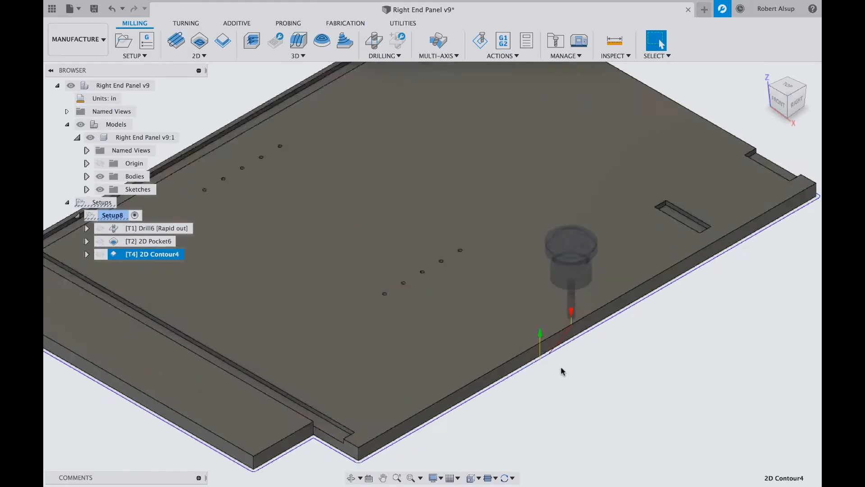
pyautogui.scroll(-2, 482, 330)
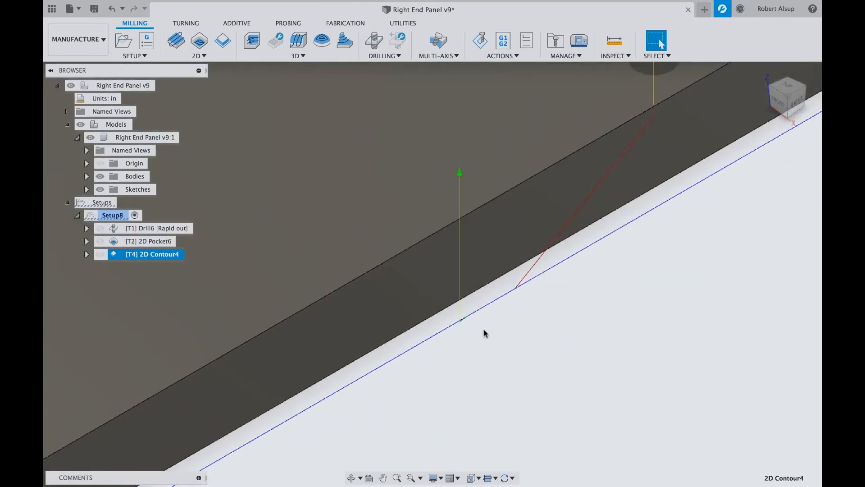
pyautogui.click(792, 89)
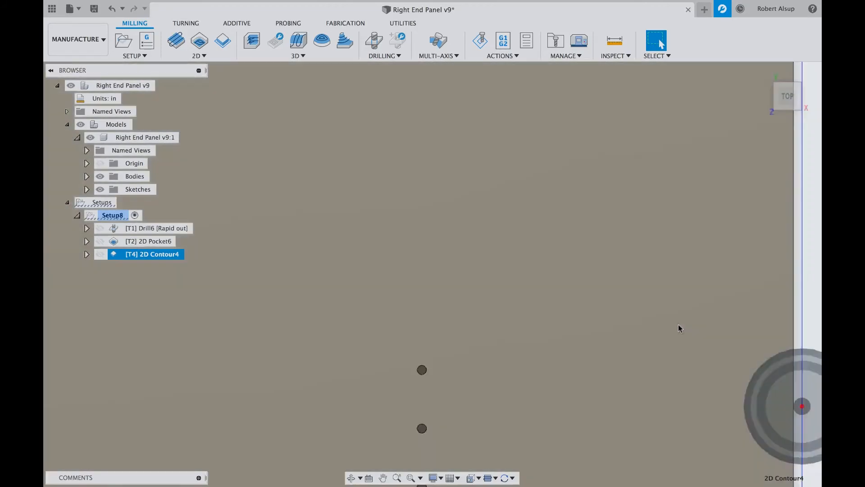
pyautogui.scroll(-2, 678, 323)
pyautogui.moveTo(678, 323); pyautogui.dragTo(478, 243, button='middle')
pyautogui.scroll(8, 554, 338)
pyautogui.scroll(5, 597, 408)
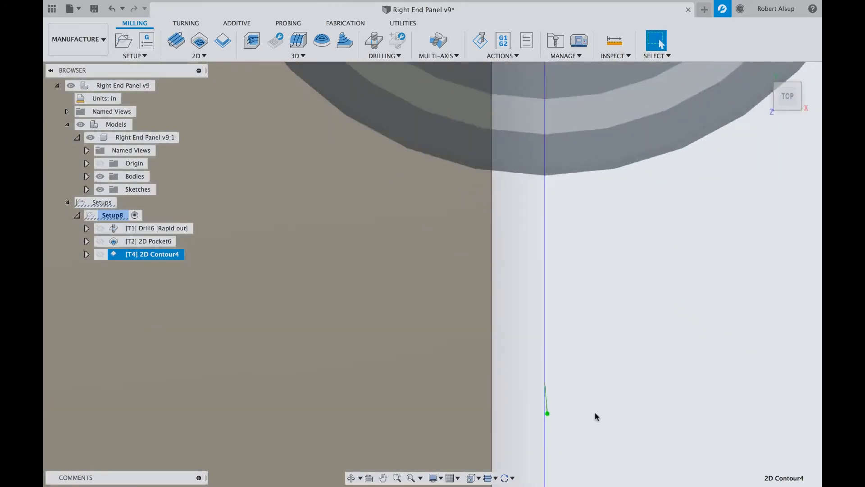
pyautogui.moveTo(593, 412); pyautogui.dragTo(555, 256, button='middle')
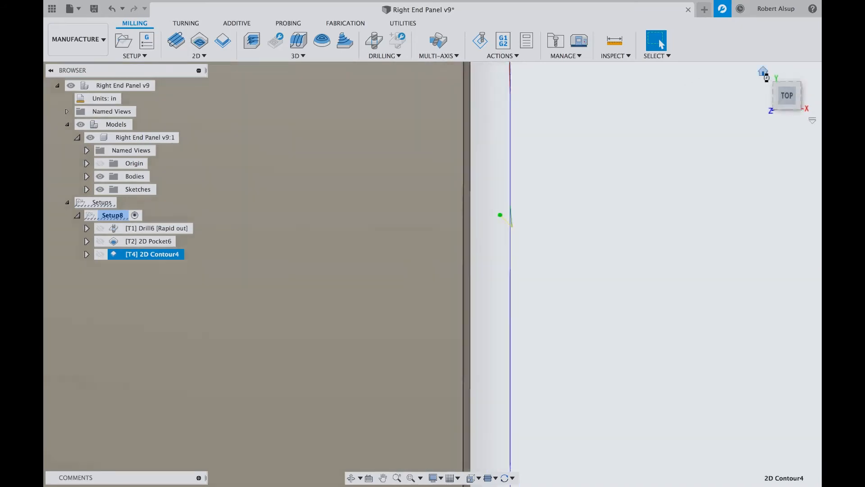
pyautogui.click(764, 74)
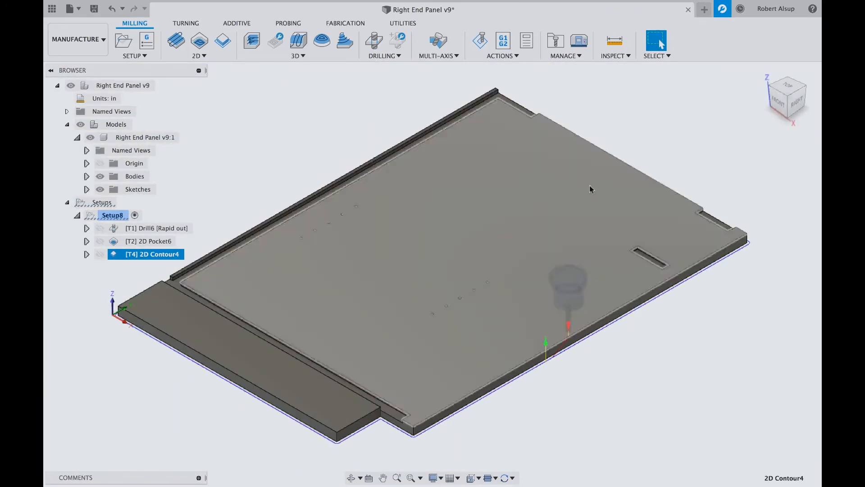
# Simulate the climb-milled perimeter 2D contour to check its cutting direction.
pyautogui.click(480, 42)
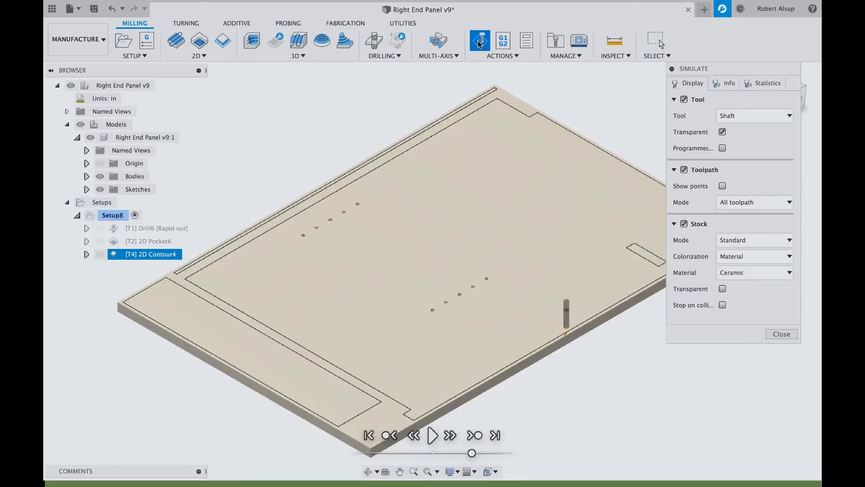
pyautogui.click(431, 437)
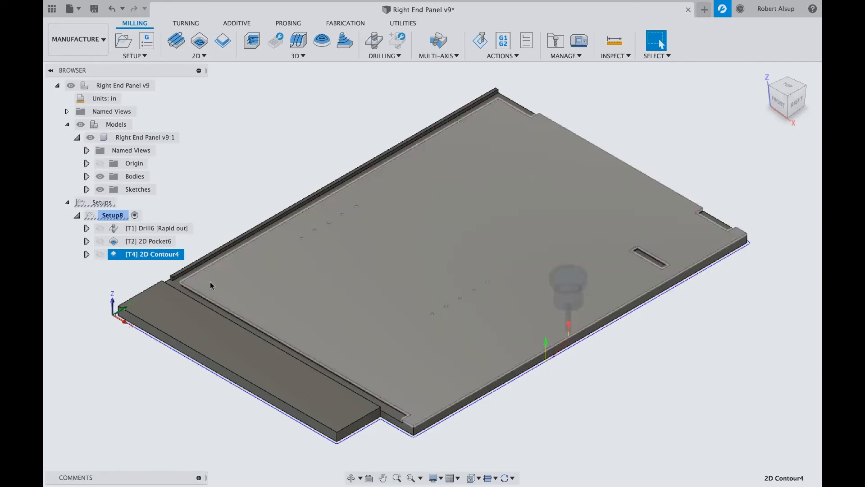
# Set the 2D contour's sideways compensation to Right (conventional milling) and regenerate the toolpath.
pyautogui.rightClick(162, 258)
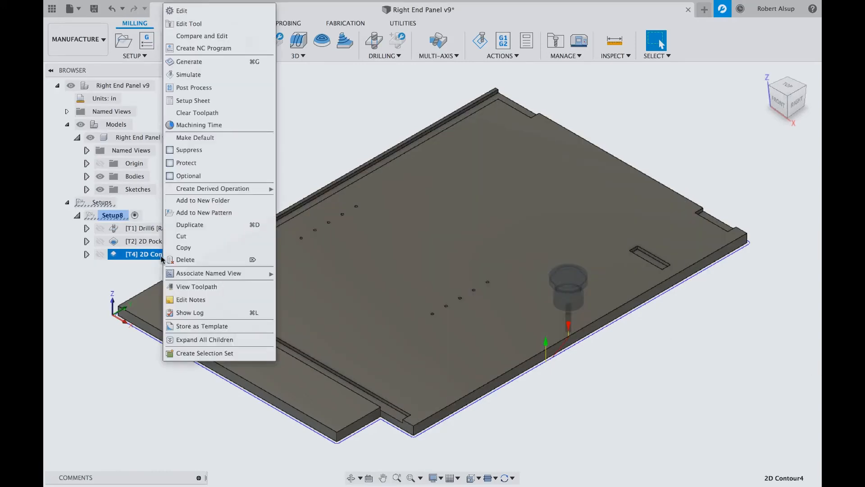
pyautogui.click(176, 12)
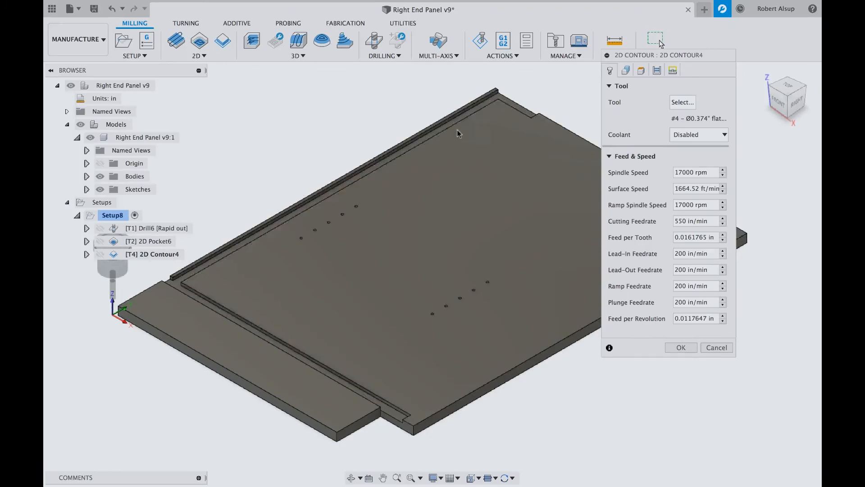
pyautogui.click(657, 71)
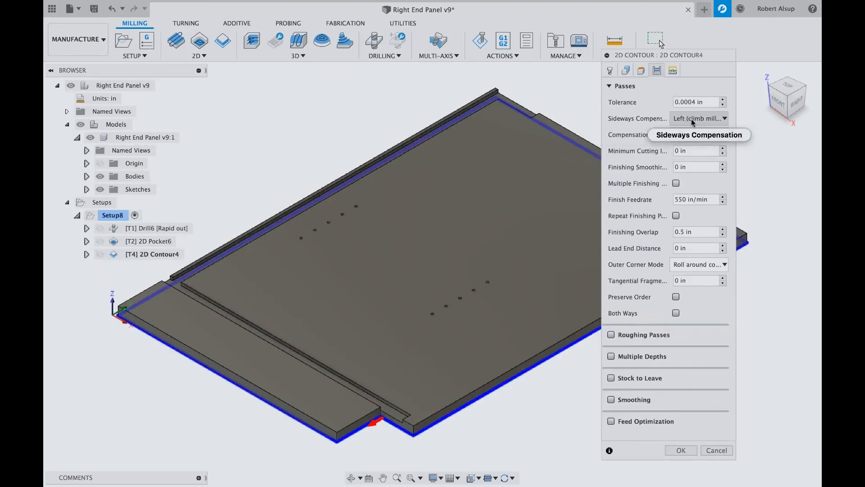
pyautogui.click(725, 118)
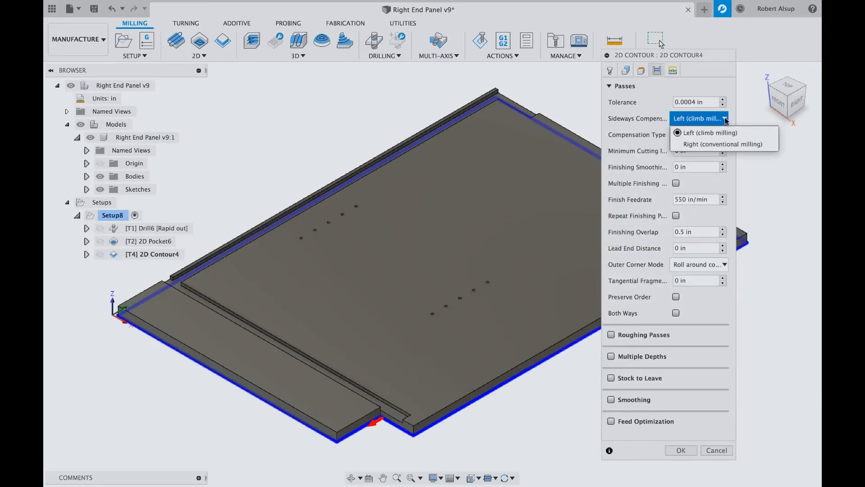
pyautogui.click(710, 143)
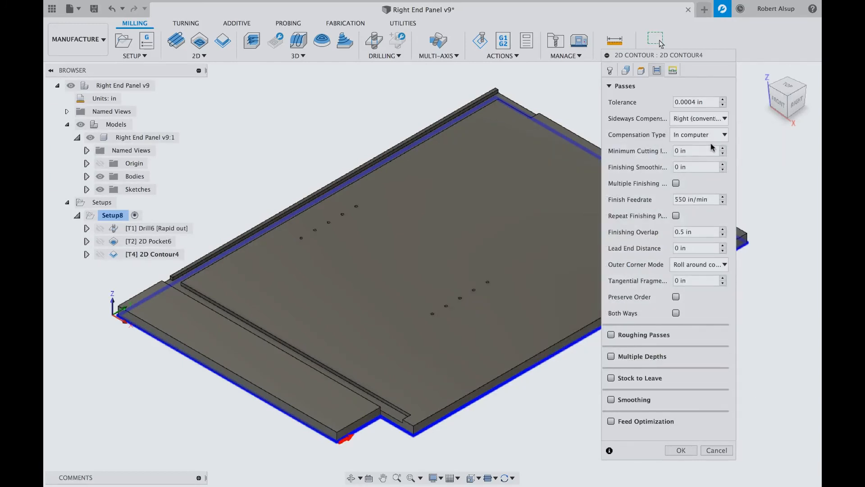
pyautogui.click(690, 450)
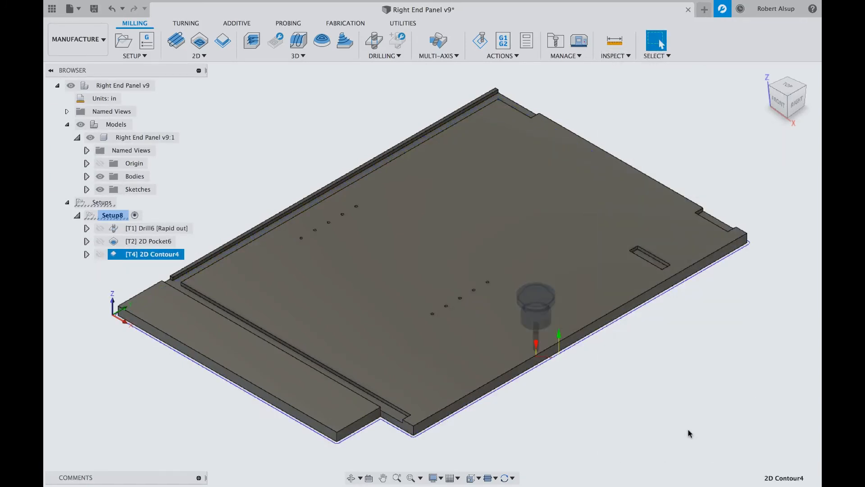
# Simulate the conventional-milled contour and watch the tool's travel around the panel.
pyautogui.click(480, 40)
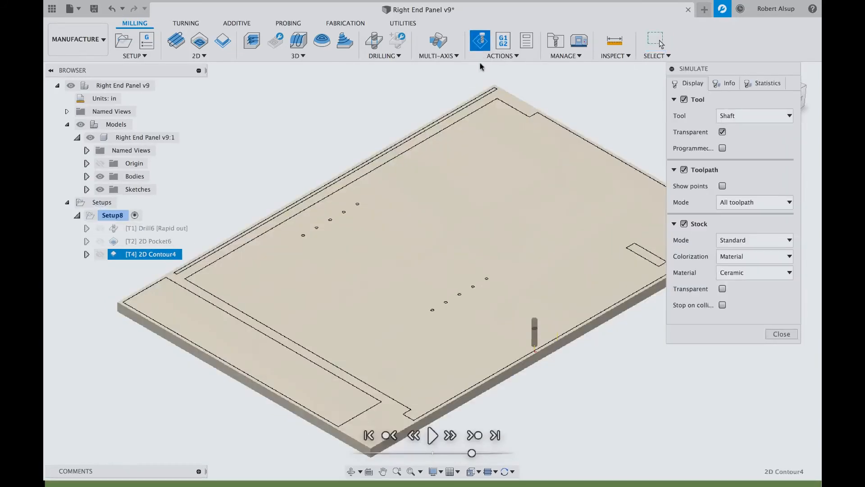
pyautogui.click(429, 436)
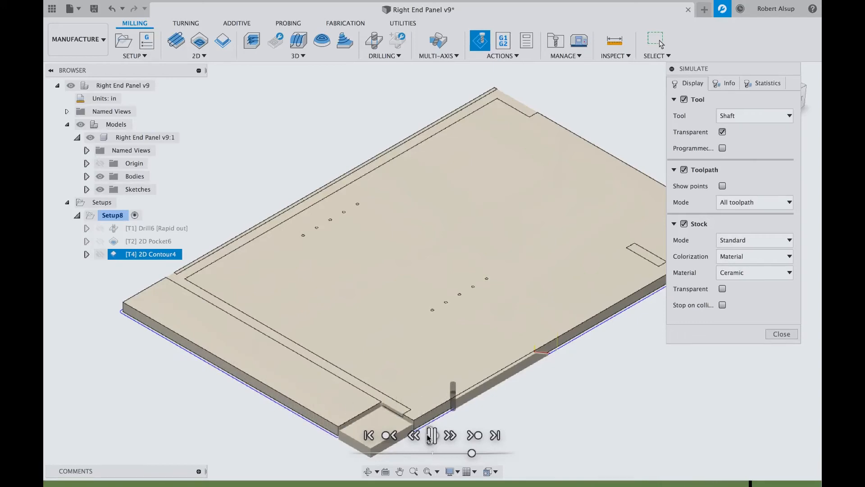
pyautogui.click(431, 436)
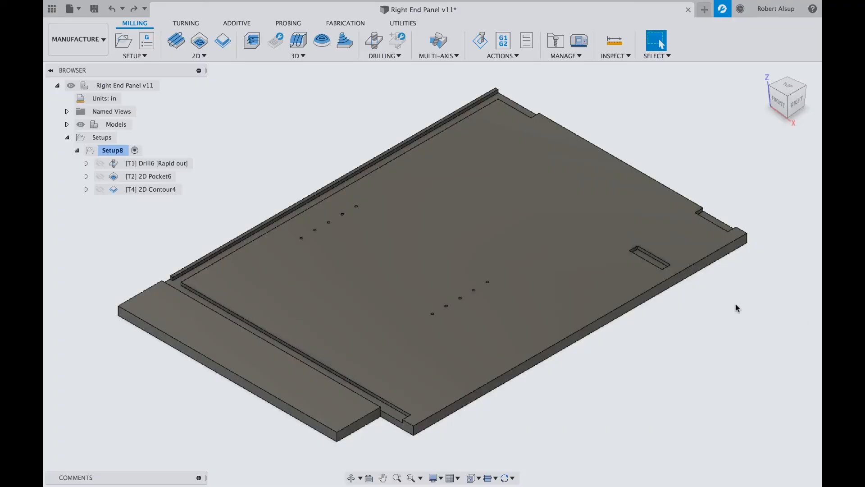
# Rename the setup as RIGHT END and its drilling operation as 5MM DRILL.
pyautogui.click(118, 151)
pyautogui.click(118, 150)
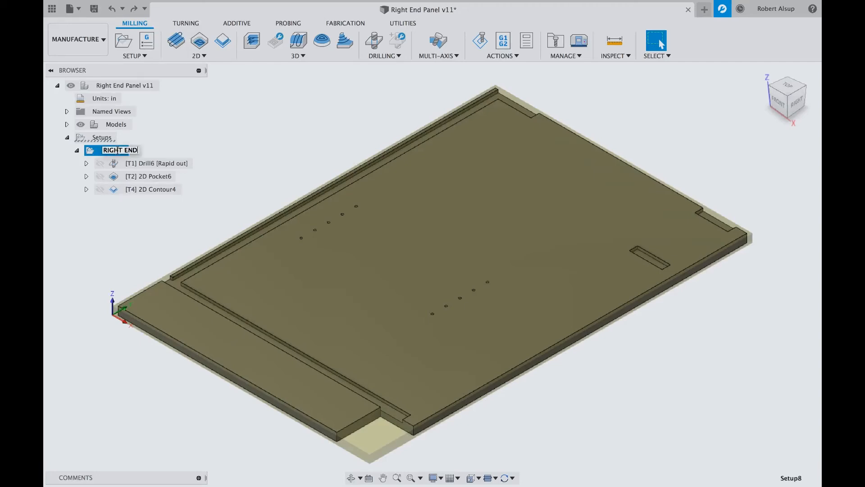
pyautogui.click(159, 163)
pyautogui.click(159, 163)
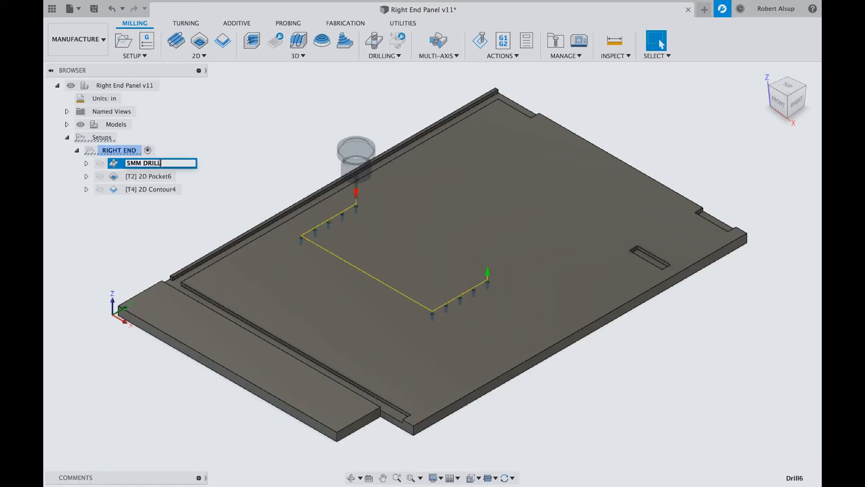
# Rename the 2D pocket operation as P25 DADO and the 2D contour operation as P375 COMPRESSION.
pyautogui.click(161, 178)
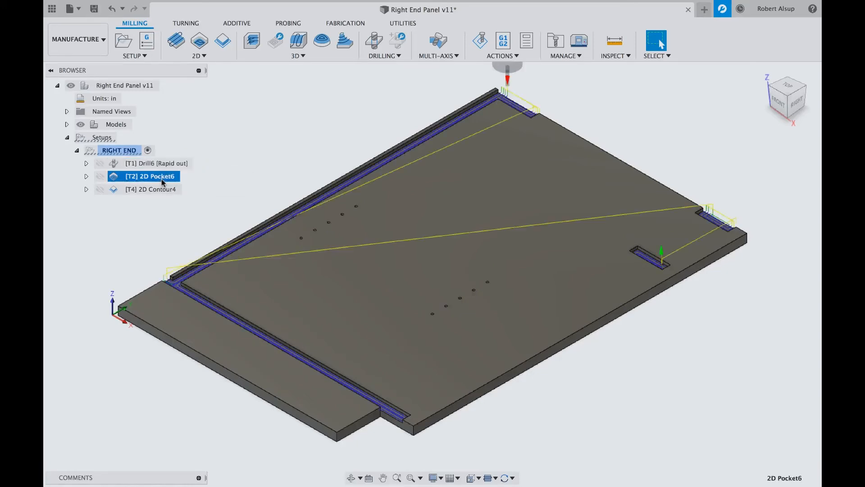
pyautogui.click(161, 178)
pyautogui.write('P25 DA')
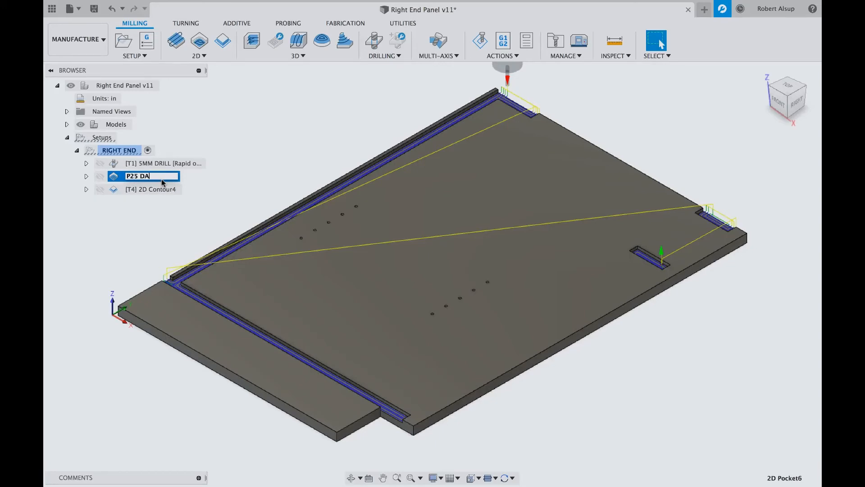
pyautogui.write('DO')
pyautogui.click(150, 189)
pyautogui.click(150, 188)
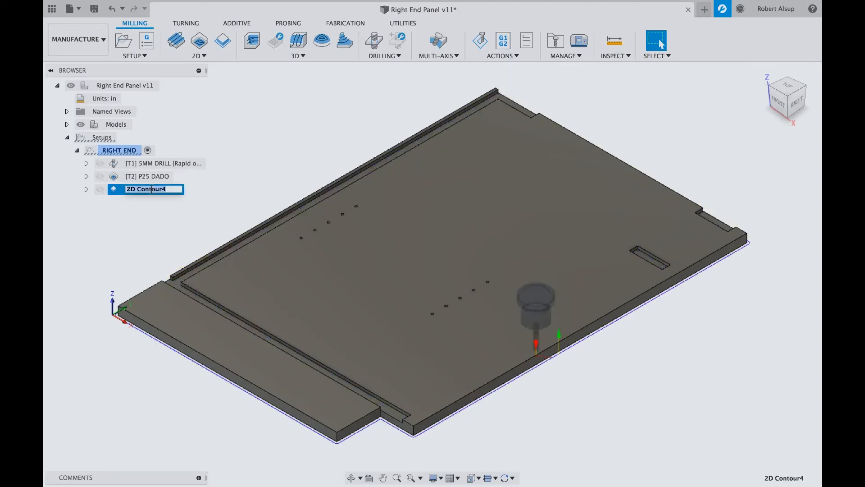
pyautogui.write('P375 COMPRESSION')
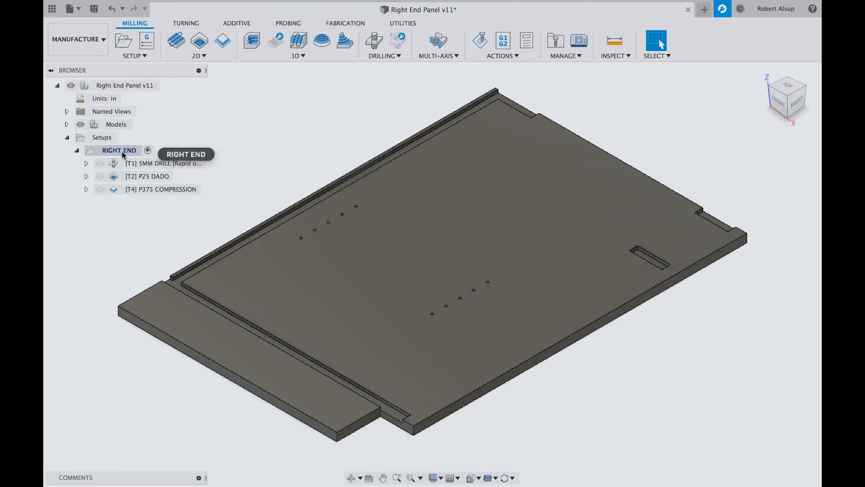
# Simulate all operations of the RIGHT END setup with transparent stock and the toolpath hidden.
pyautogui.click(121, 152)
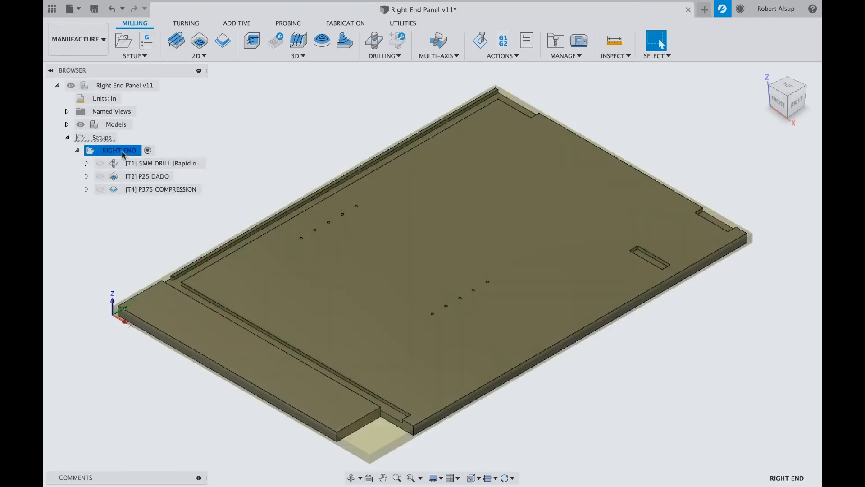
pyautogui.click(481, 41)
pyautogui.moveTo(736, 66); pyautogui.dragTo(736, 284)
pyautogui.click(432, 435)
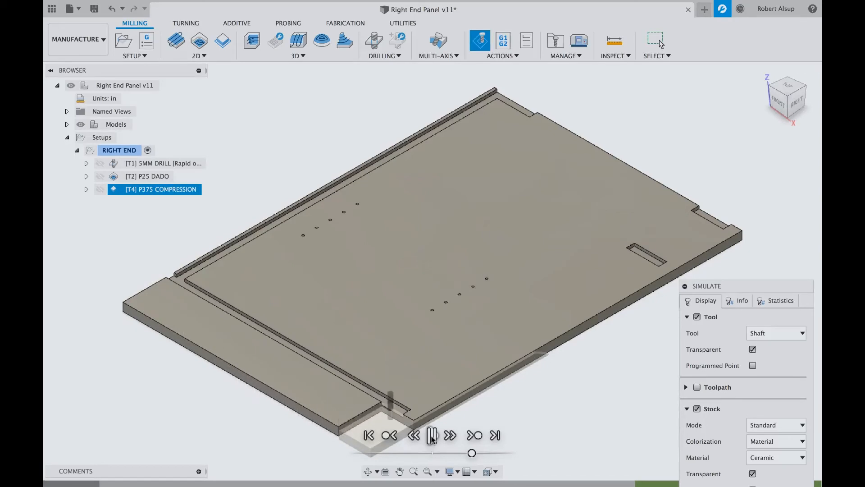
pyautogui.click(431, 436)
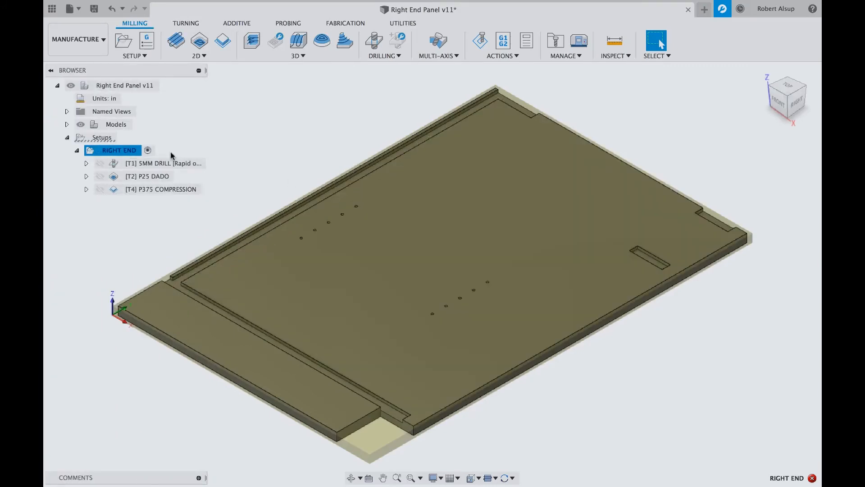
# Store the drill, dado and compression operations together as a template named Fusion 360 Lesson.
pyautogui.click(170, 163)
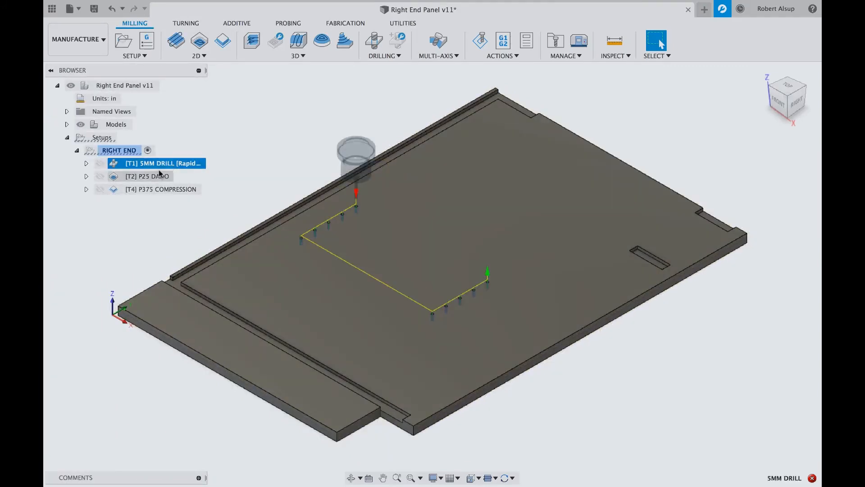
pyautogui.keyDown('shift'); pyautogui.click(160, 176); pyautogui.keyUp('shift')
pyautogui.keyDown('shift'); pyautogui.click(158, 189); pyautogui.keyUp('shift')
pyautogui.rightClick(157, 191)
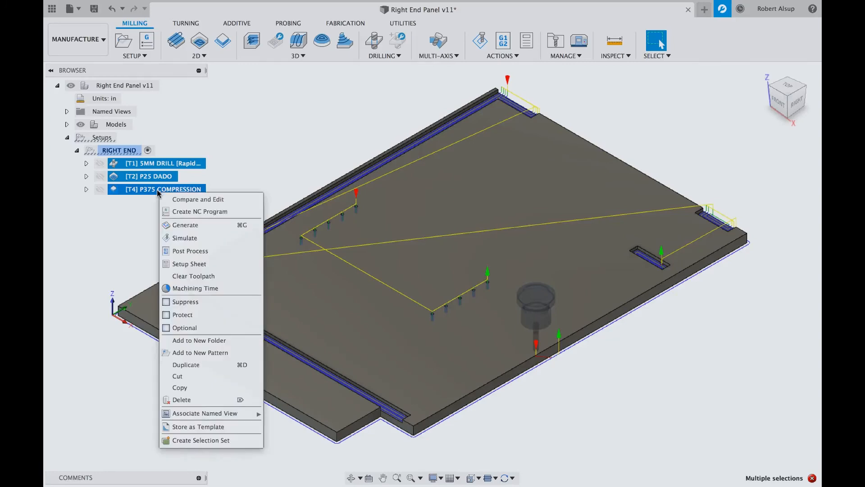
pyautogui.click(198, 427)
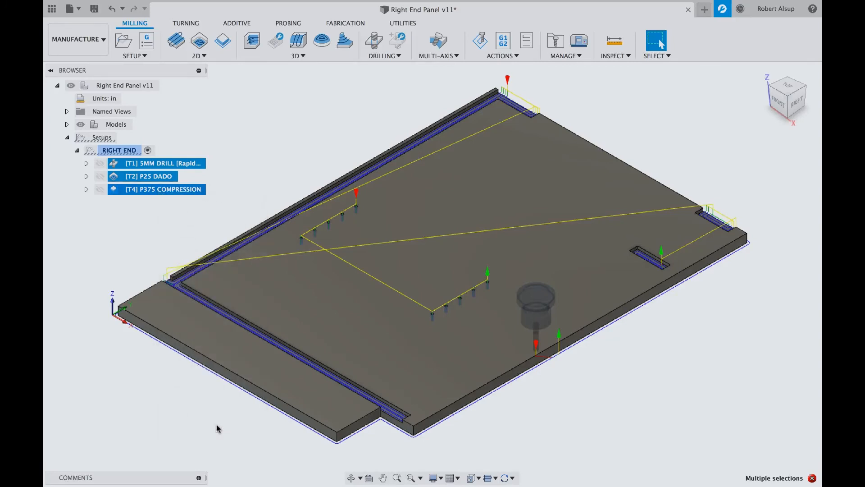
pyautogui.write('Fusion 360 L')
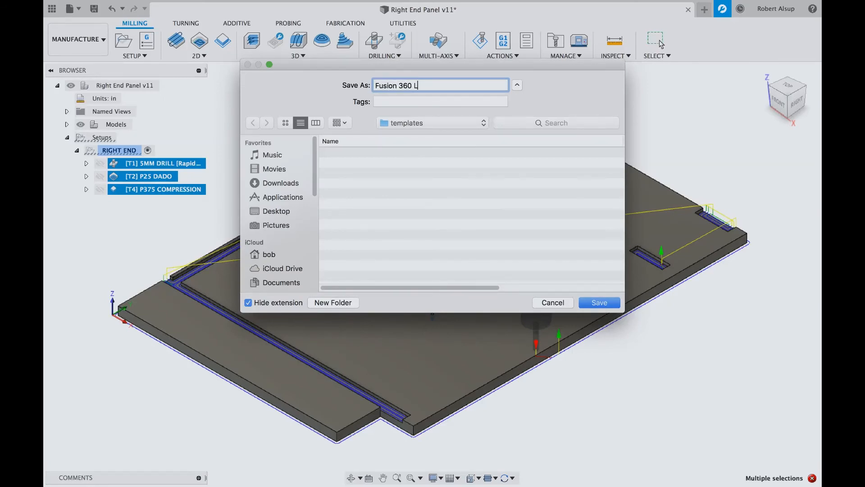
pyautogui.write('esson')
pyautogui.press('Return')
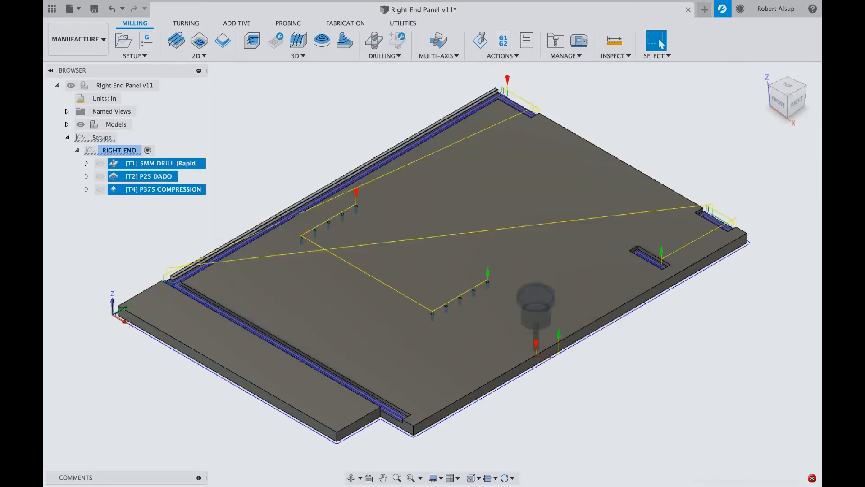
pyautogui.click(661, 43)
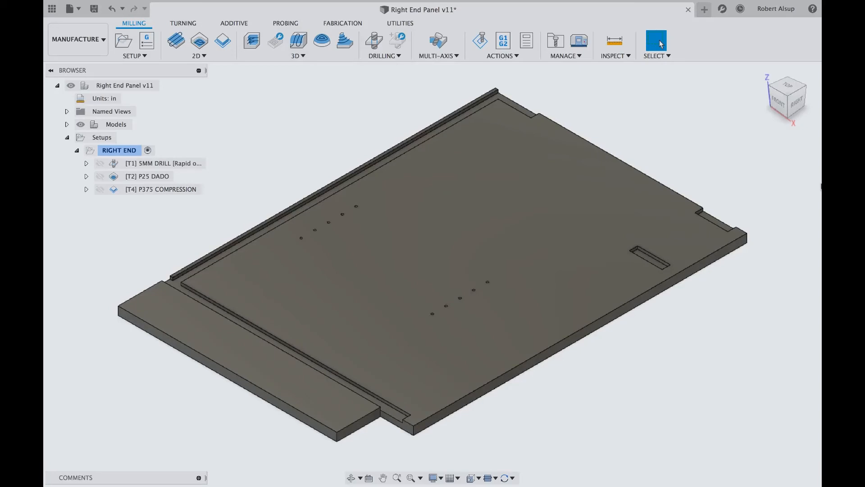
# Create a new design and save it as Routerbob1 in the Fusion 360 VIDEO project.
pyautogui.click(78, 9)
pyautogui.click(79, 25)
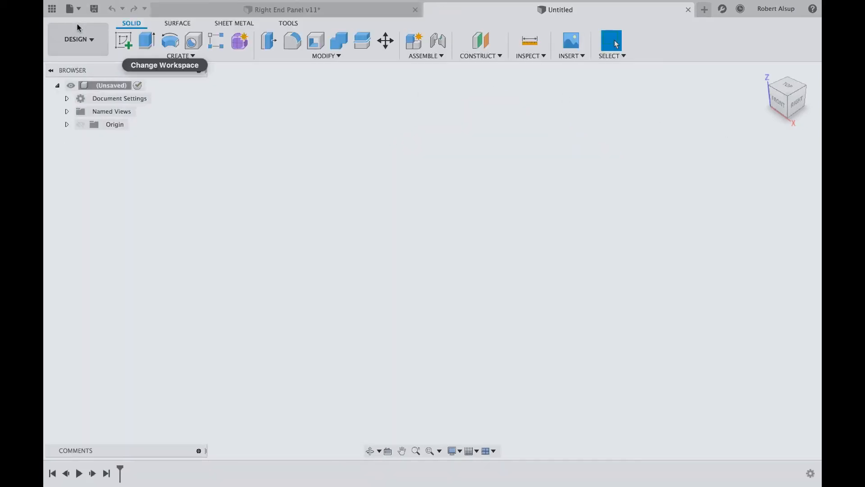
pyautogui.click(96, 10)
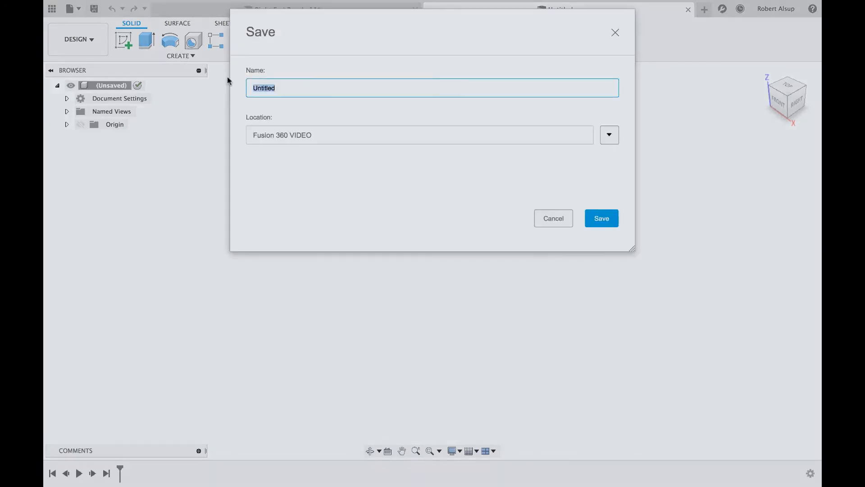
pyautogui.write('Routerbob1')
pyautogui.press('Return')
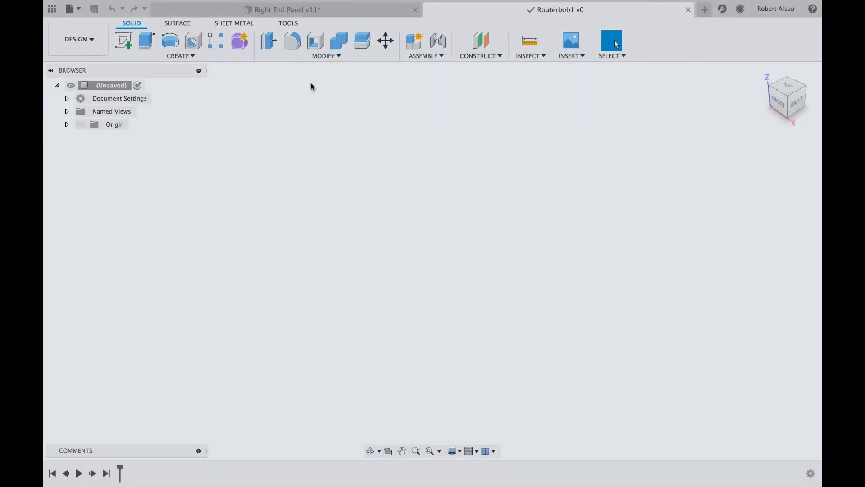
# Insert the Right End design from the project into Routerbob1 at its default position.
pyautogui.click(52, 8)
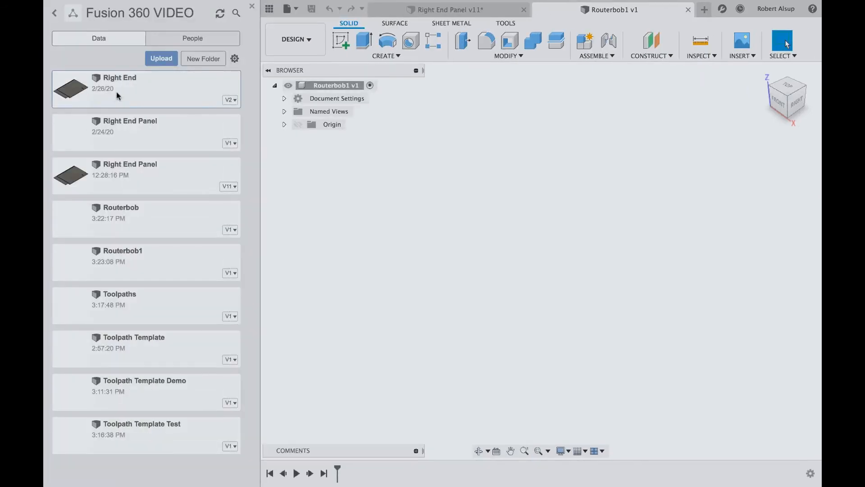
pyautogui.rightClick(117, 96)
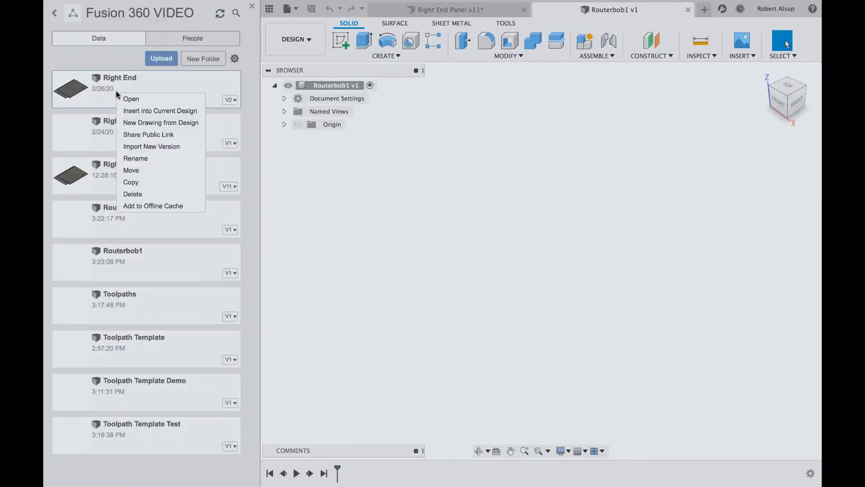
pyautogui.click(126, 111)
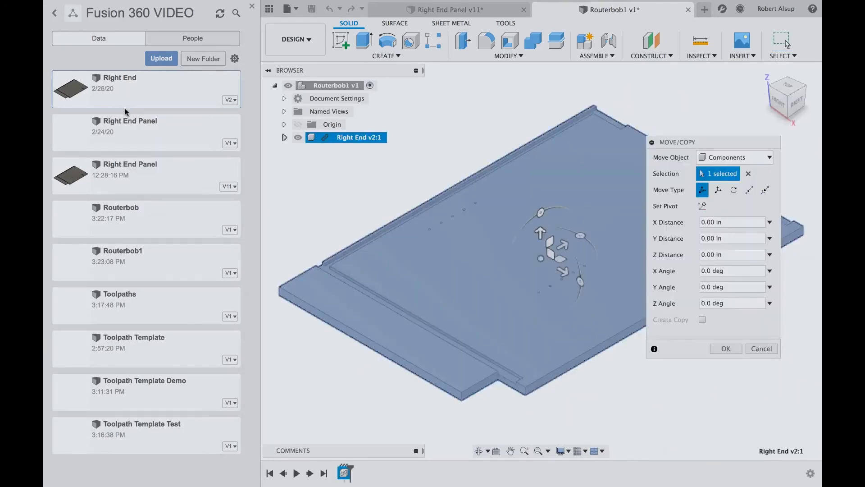
pyautogui.click(252, 6)
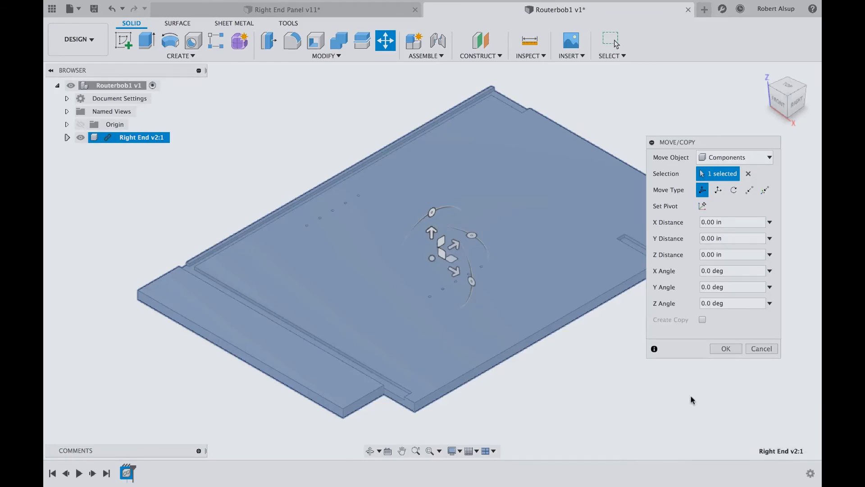
pyautogui.click(727, 349)
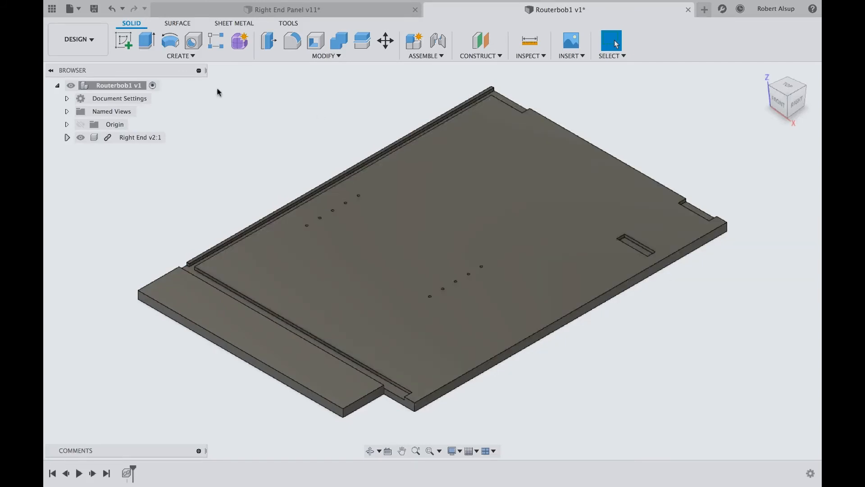
# Switch the Routerbob1 design to the Manufacture workspace.
pyautogui.click(93, 47)
pyautogui.click(76, 162)
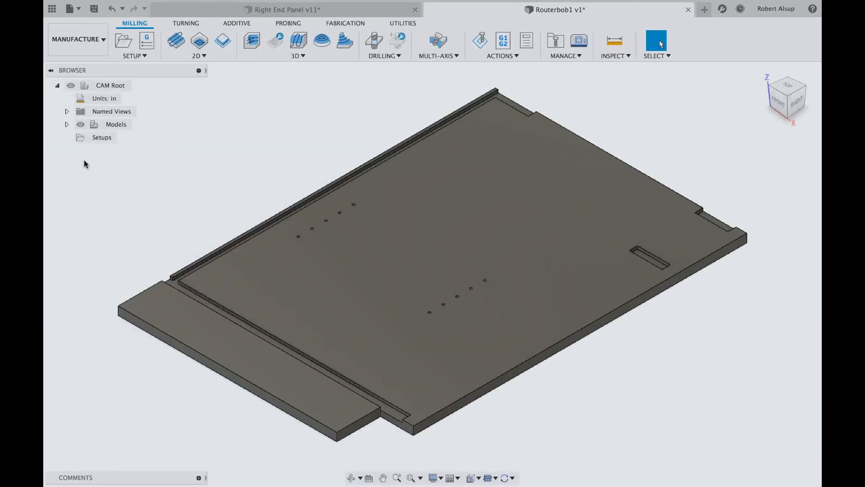
# Create a new milling setup with a fixed size box stock 23.5 in wide, 35 in deep and .75 in high.
pyautogui.click(141, 56)
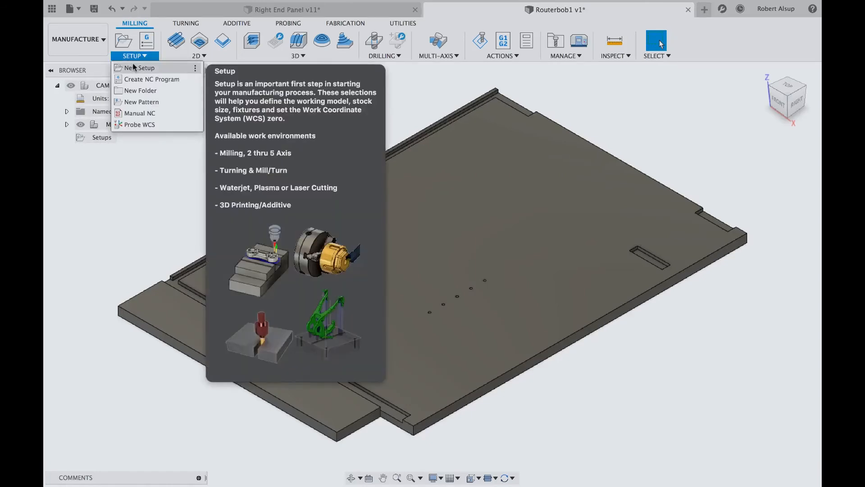
pyautogui.click(135, 68)
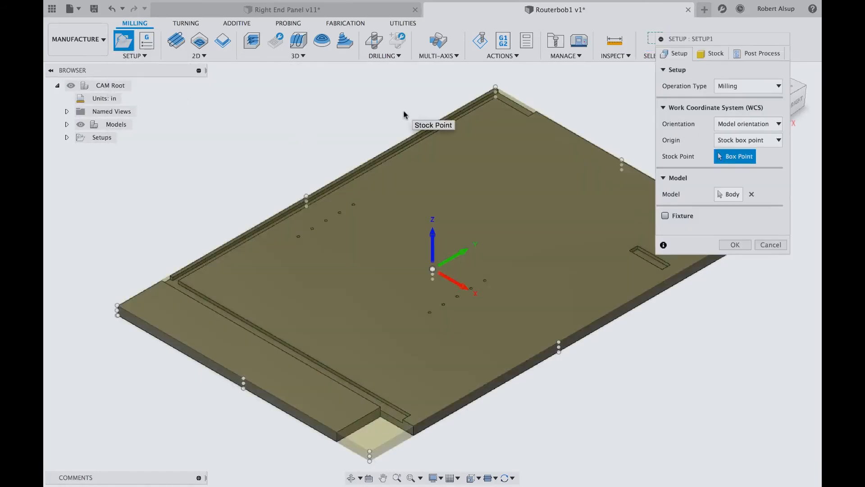
pyautogui.click(703, 55)
pyautogui.click(766, 85)
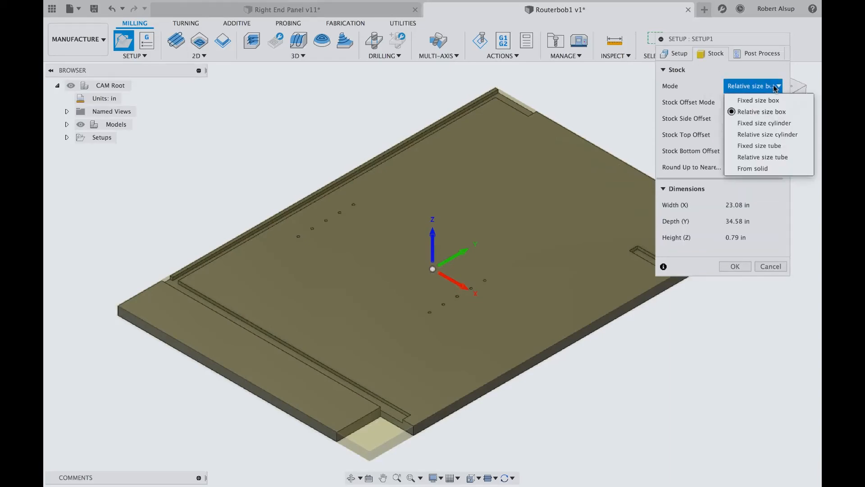
pyautogui.click(763, 101)
pyautogui.moveTo(756, 105); pyautogui.dragTo(693, 104)
pyautogui.write('2')
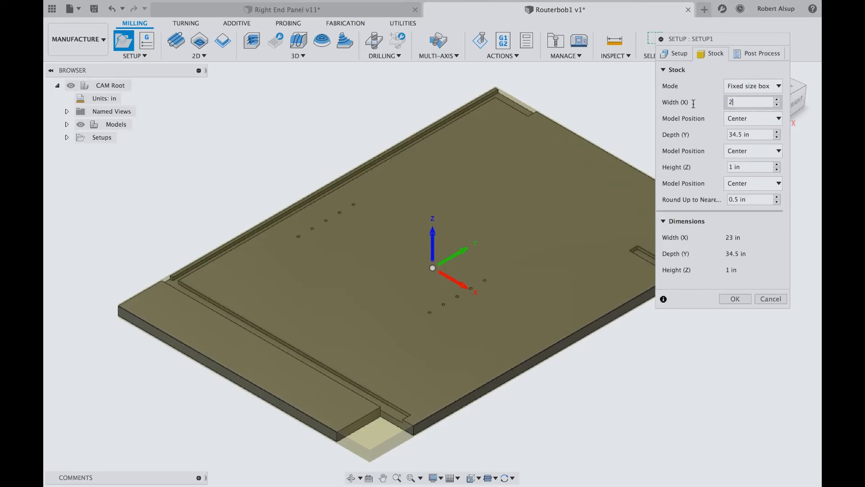
pyautogui.write('3.5')
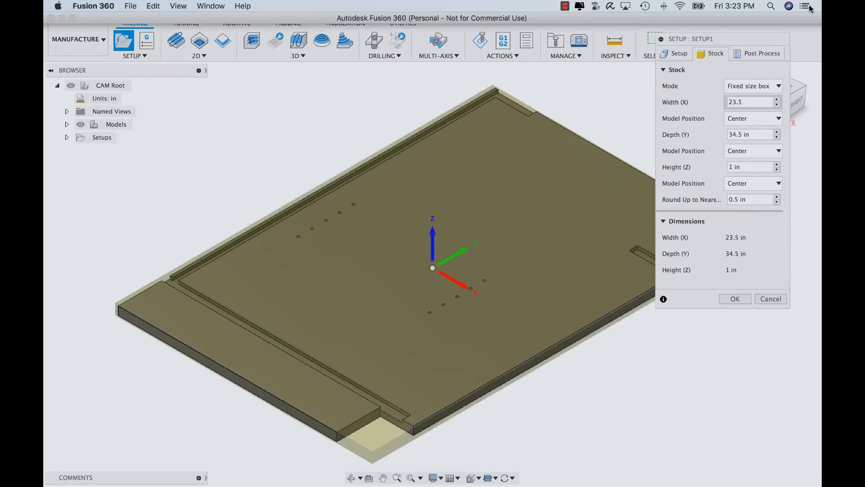
pyautogui.moveTo(761, 135); pyautogui.dragTo(713, 142)
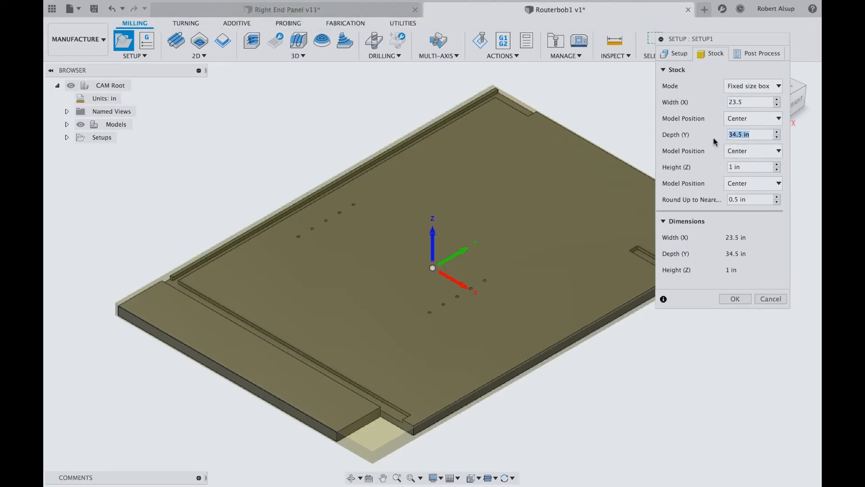
pyautogui.write('35')
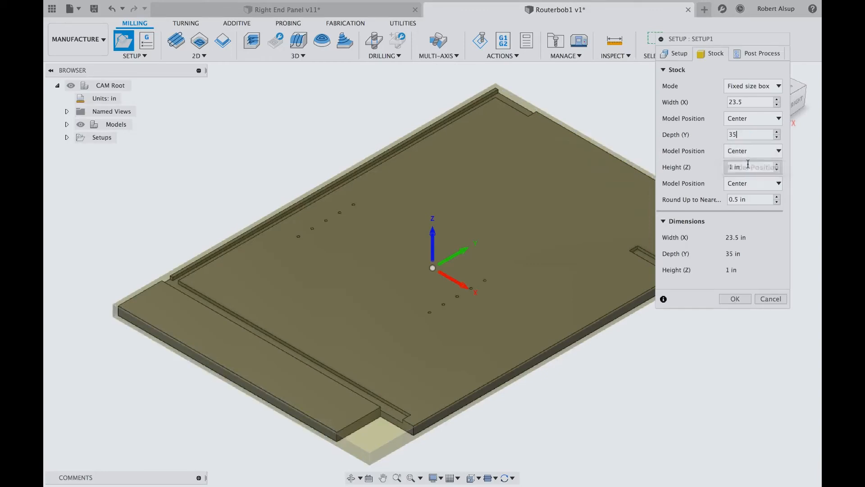
pyautogui.moveTo(748, 164); pyautogui.dragTo(693, 175)
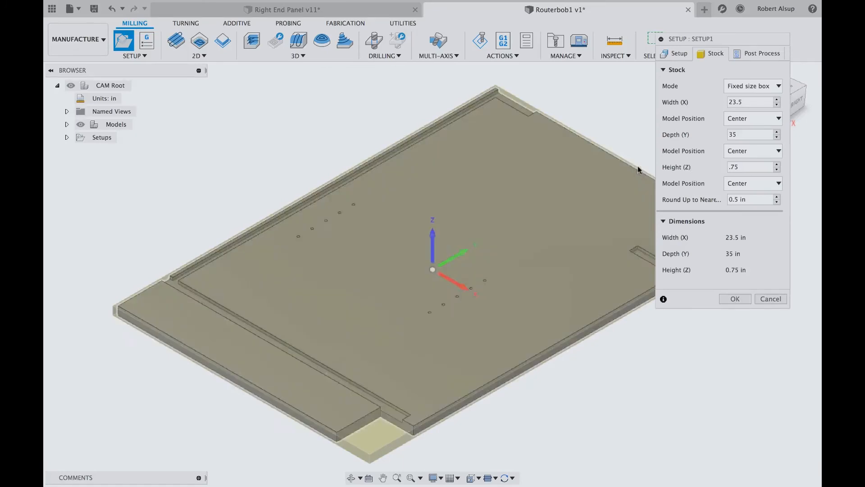
# Place the setup's work coordinate origin on the stock box's bottom front-left corner and accept the setup.
pyautogui.click(674, 55)
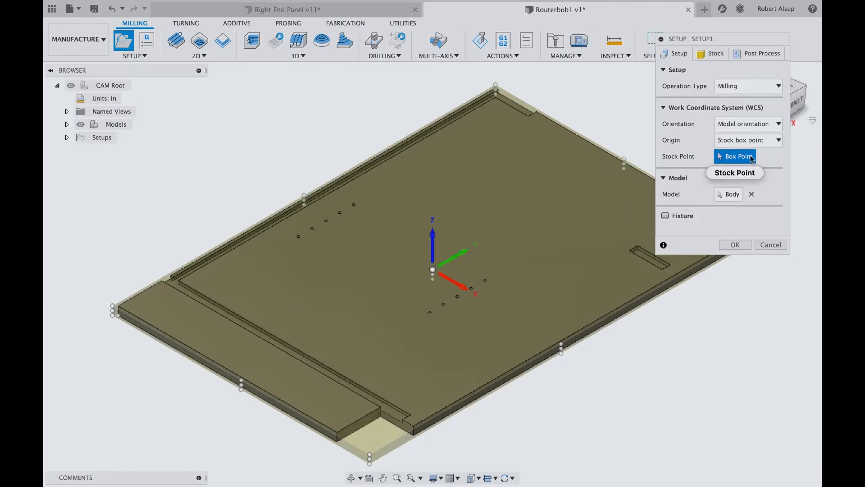
pyautogui.click(112, 315)
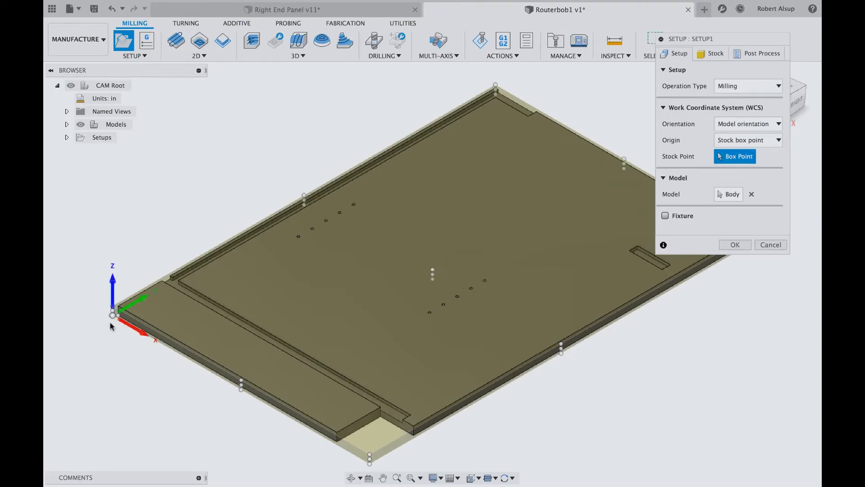
pyautogui.click(735, 244)
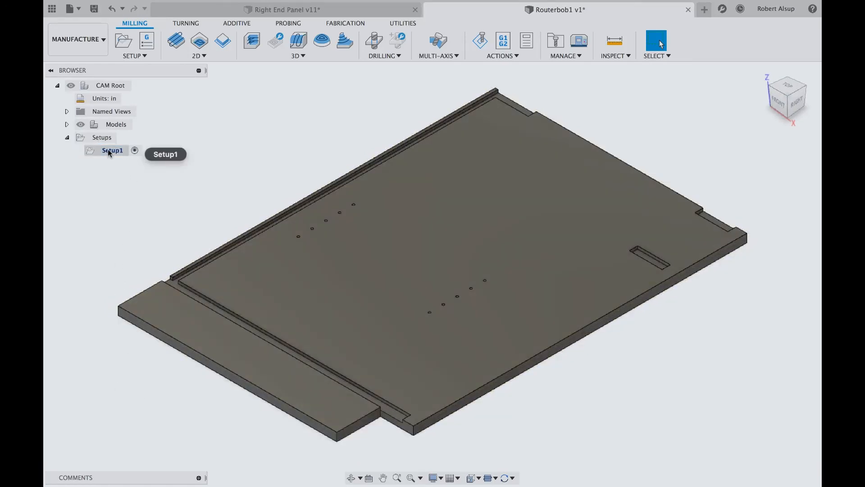
# Add the operations from the Fusion 360 Lesson template to Setup1 and expand the setup to list them.
pyautogui.rightClick(106, 151)
pyautogui.moveTo(131, 184)
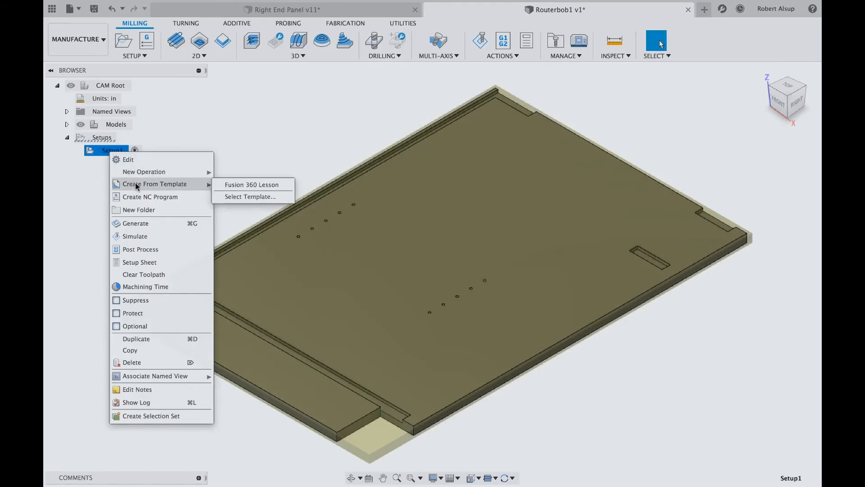
pyautogui.click(224, 185)
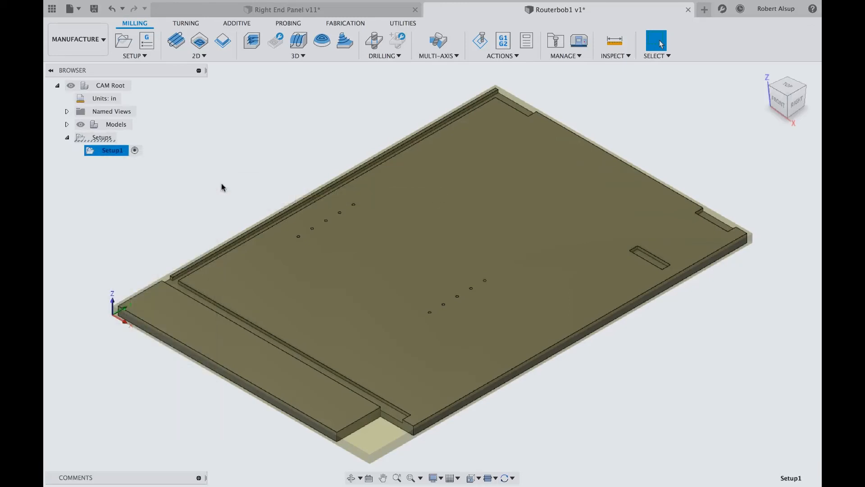
pyautogui.click(77, 150)
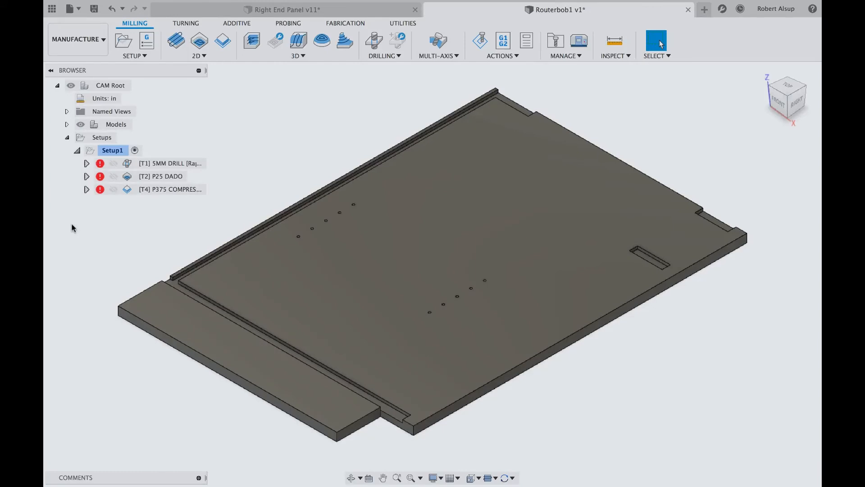
# Assign all ten shelf-pin holes in both rows as hole faces of the 5MM DRILL operation and generate it.
pyautogui.doubleClick(151, 166)
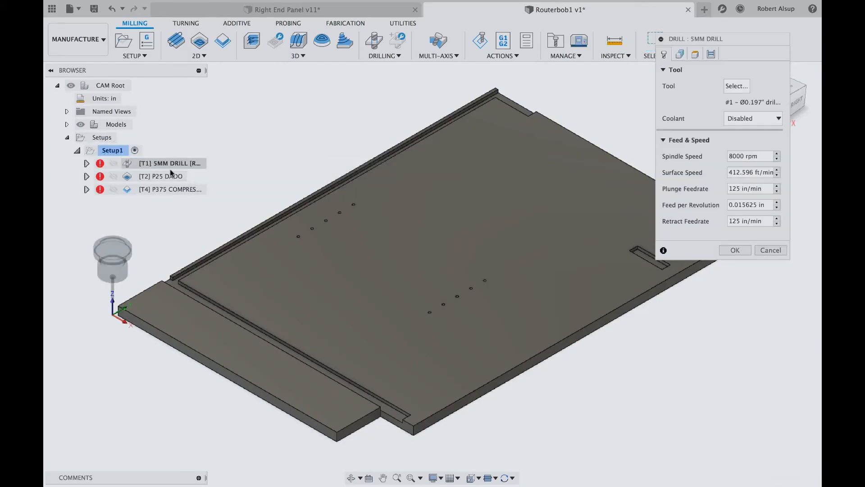
pyautogui.click(353, 206)
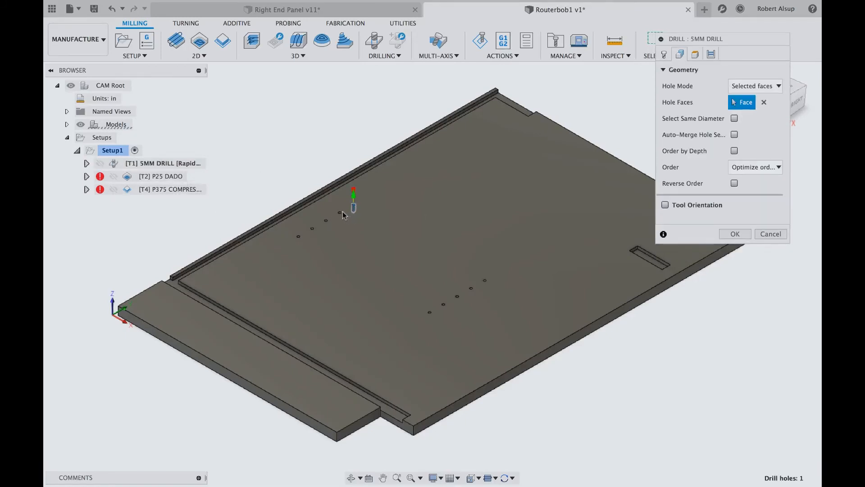
pyautogui.click(340, 216)
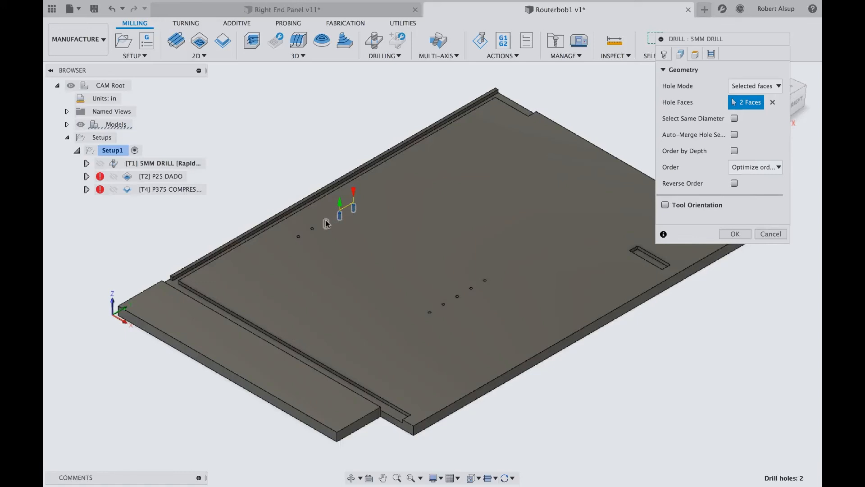
pyautogui.click(326, 224)
pyautogui.click(312, 229)
pyautogui.click(299, 239)
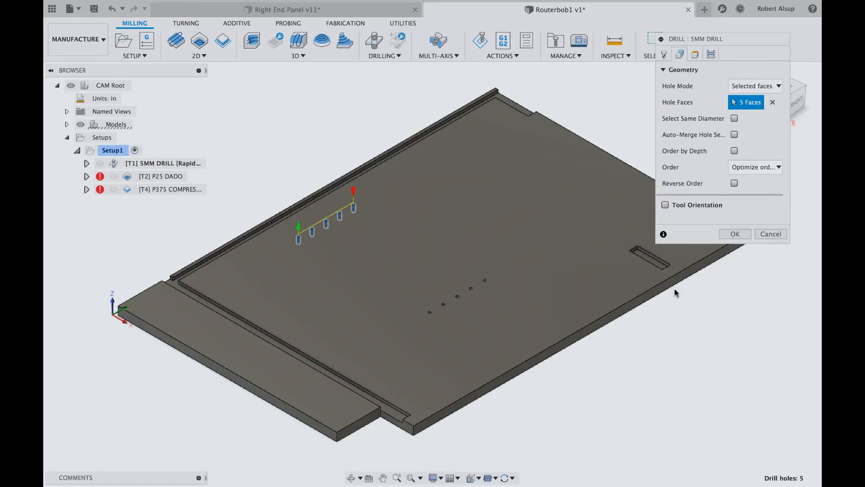
pyautogui.click(486, 284)
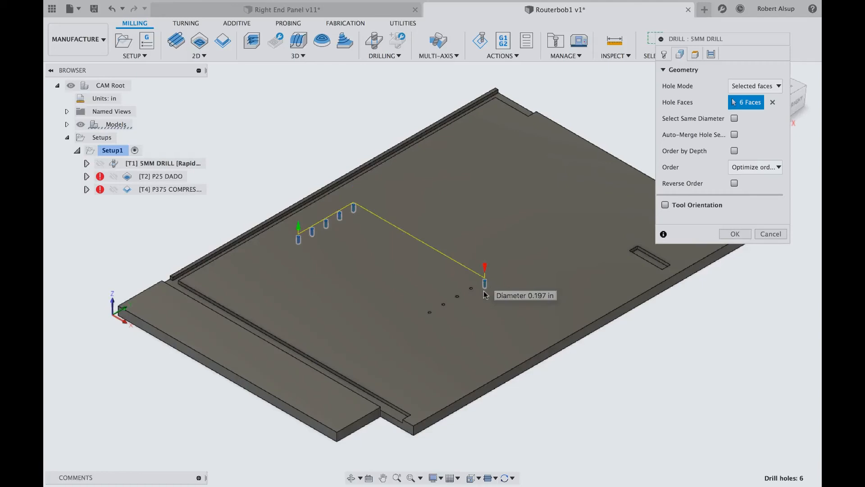
pyautogui.click(457, 297)
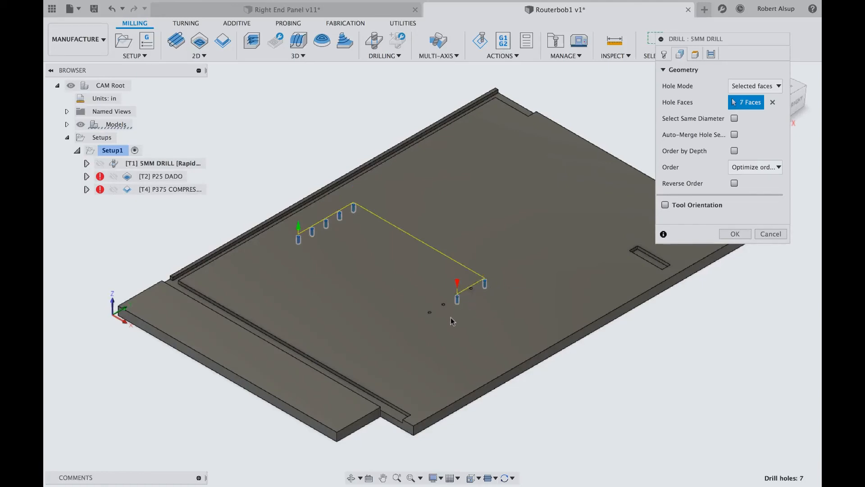
pyautogui.click(472, 291)
pyautogui.click(444, 305)
pyautogui.click(430, 315)
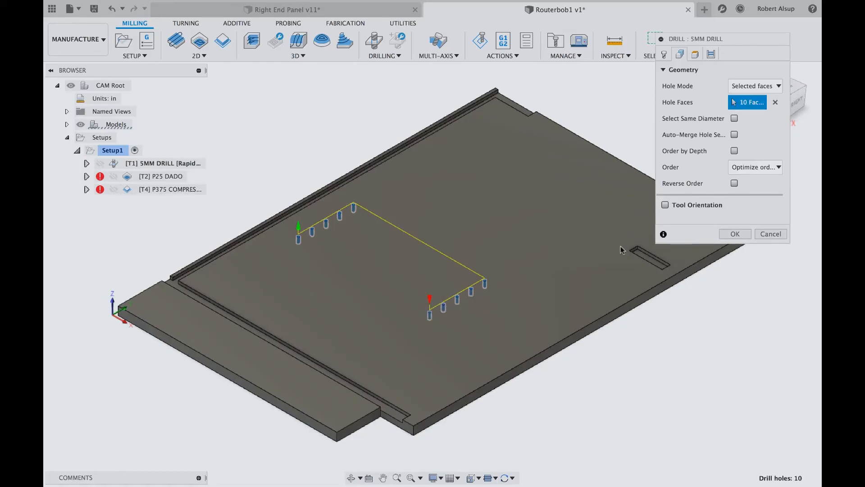
pyautogui.click(734, 235)
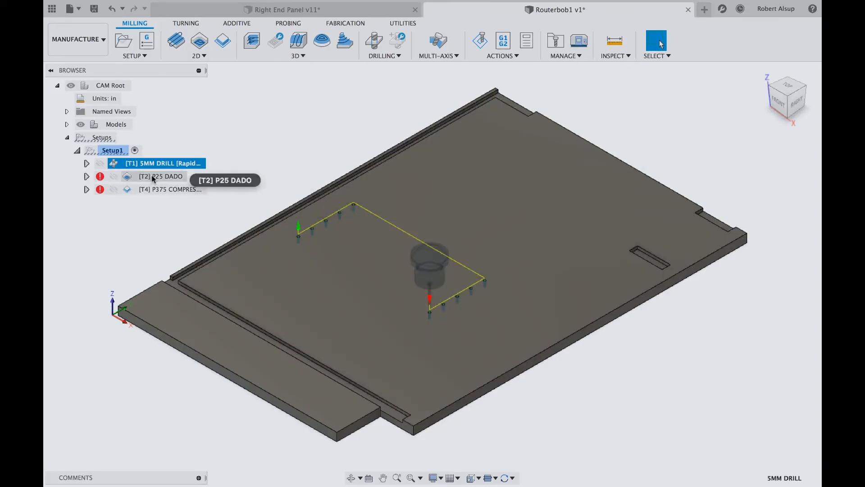
# Assign the long connected dado, the small rectangular slot and the notch beside it as pocket selections of the P25 DADO operation and generate it.
pyautogui.doubleClick(152, 176)
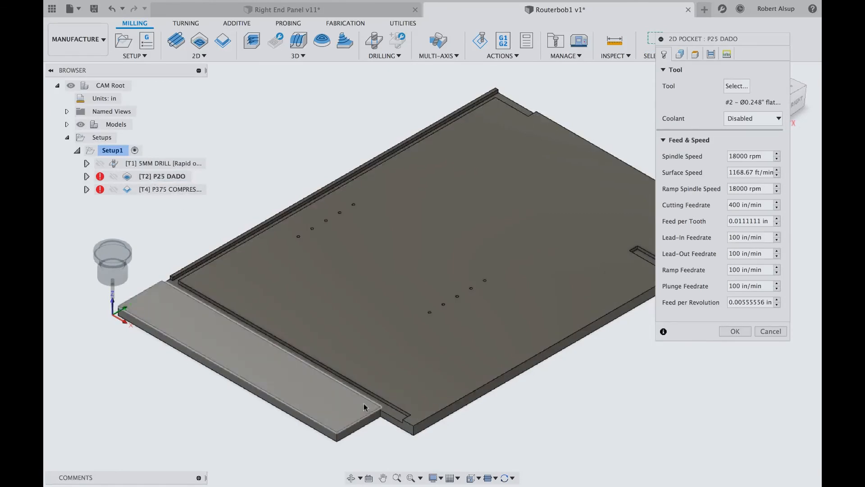
pyautogui.click(387, 408)
pyautogui.scroll(-2, 625, 283)
pyautogui.scroll(10, 634, 271)
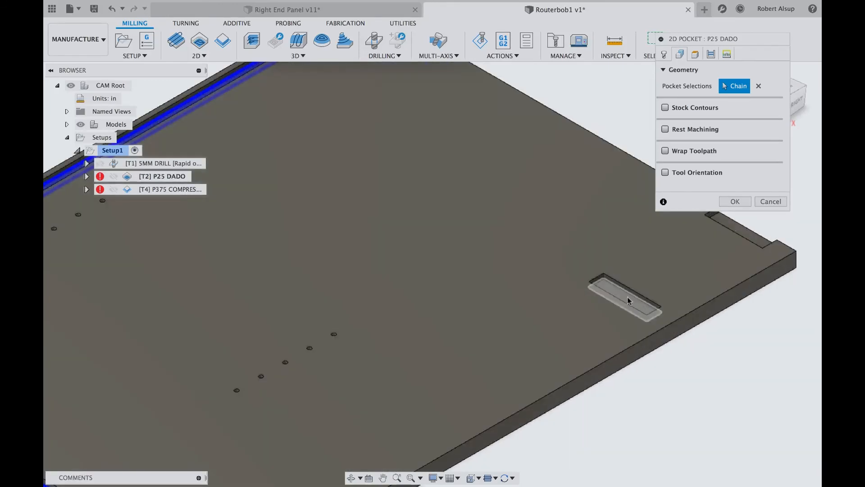
pyautogui.click(627, 296)
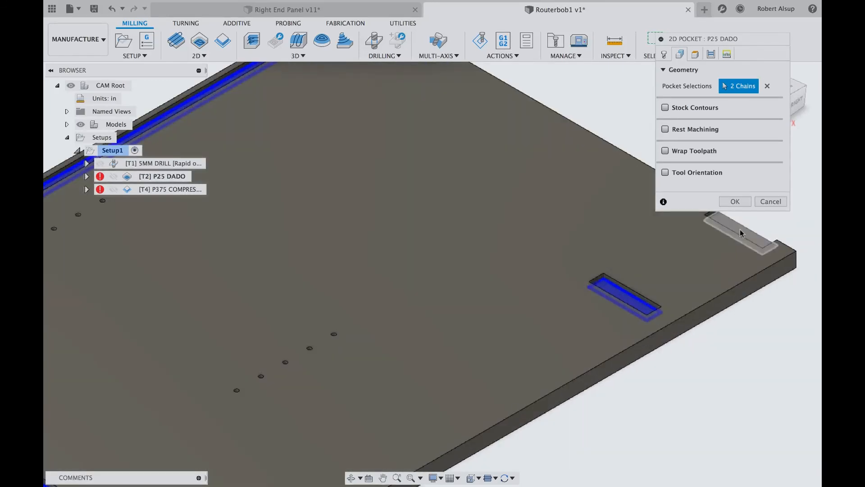
pyautogui.click(740, 228)
pyautogui.click(735, 202)
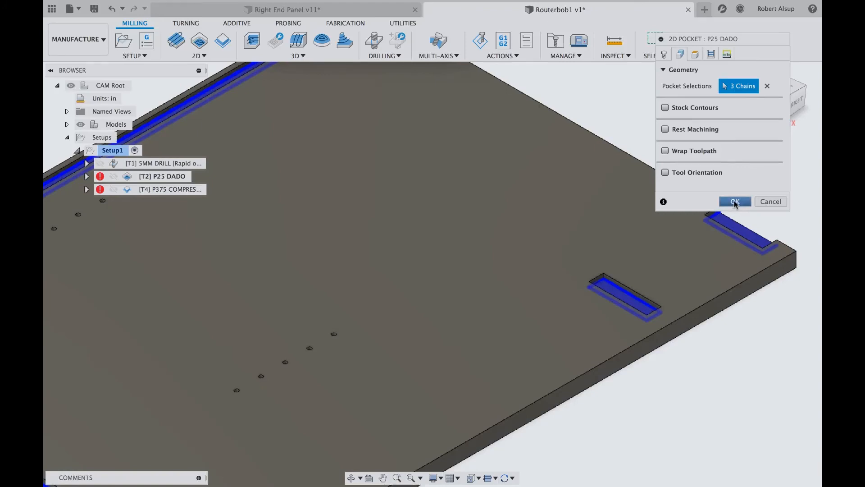
pyautogui.scroll(-5, 635, 241)
pyautogui.moveTo(420, 261); pyautogui.dragTo(457, 273, button='middle')
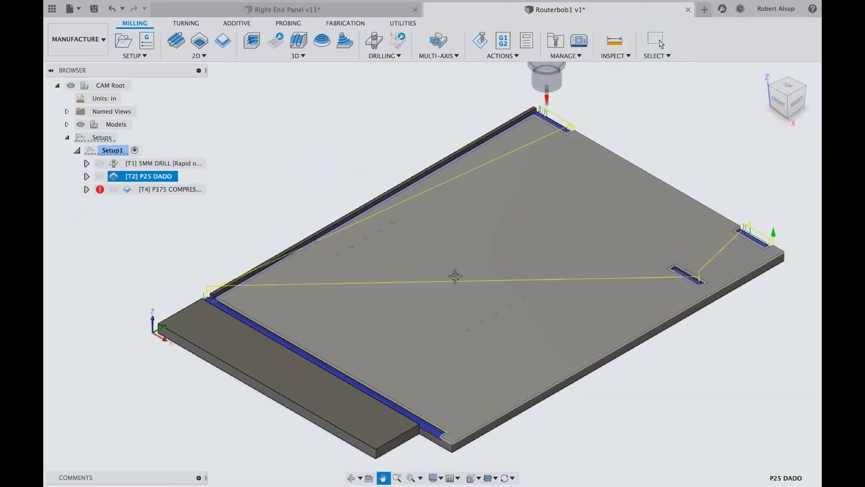
# Assign the panel's bottom outline to the P375 COMPRESSION contour and set its entry position at the midpoint of the long right-side edge.
pyautogui.doubleClick(140, 190)
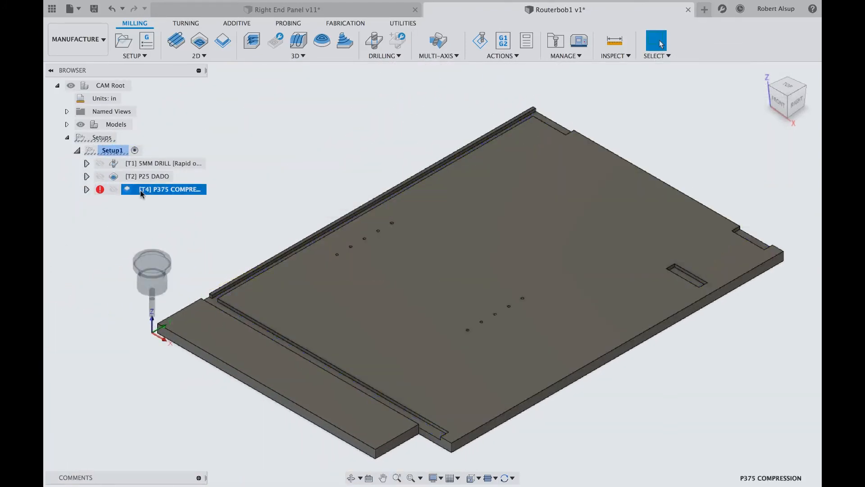
pyautogui.click(512, 419)
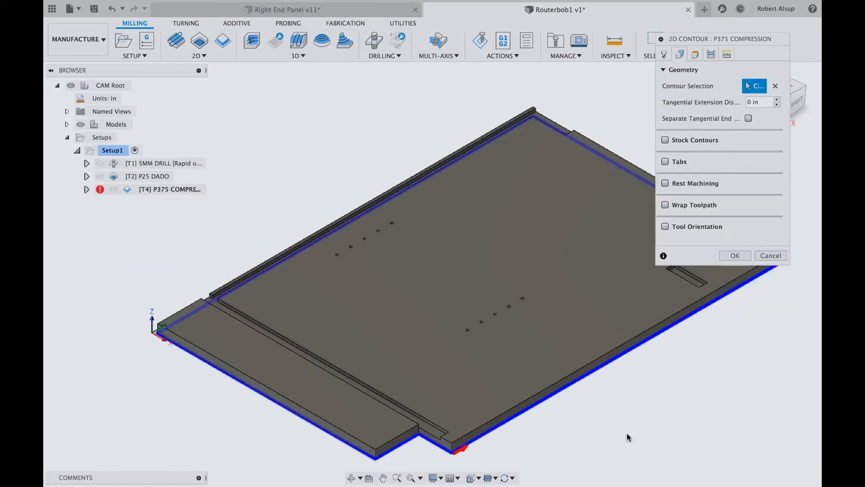
pyautogui.click(727, 54)
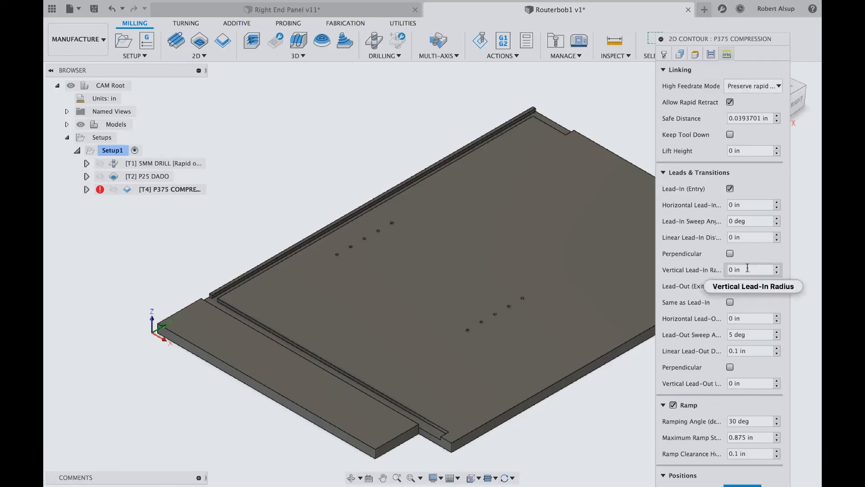
pyautogui.click(662, 173)
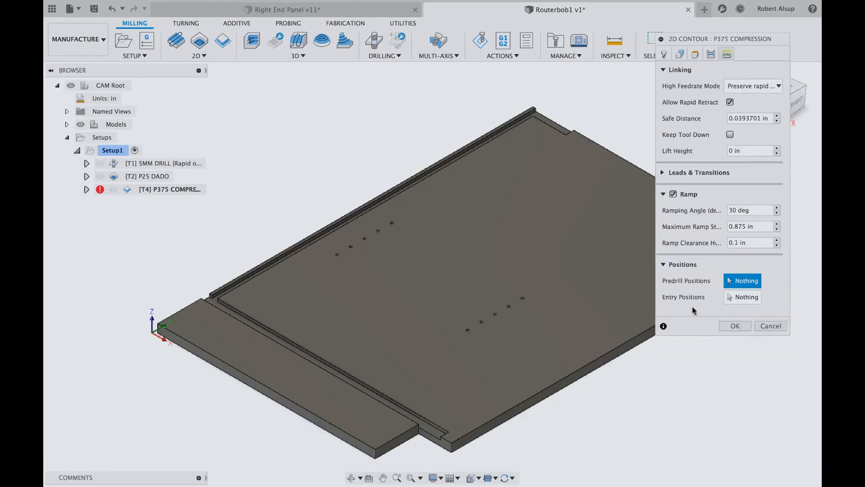
pyautogui.click(744, 304)
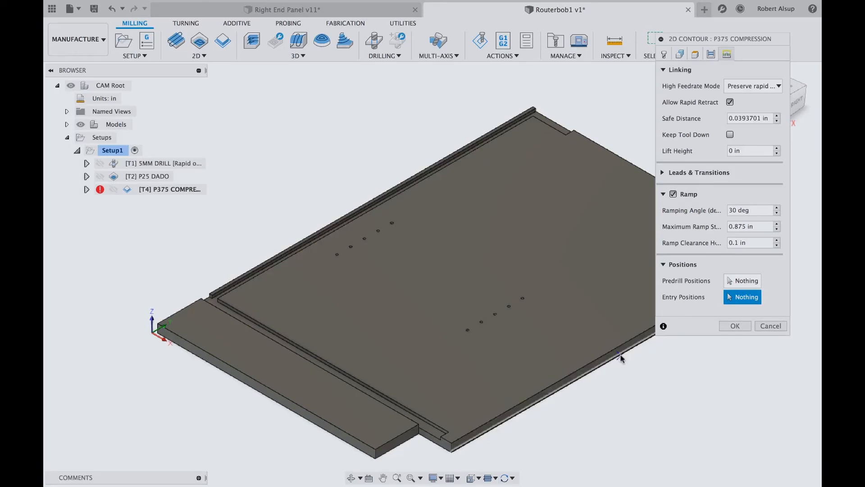
pyautogui.click(620, 356)
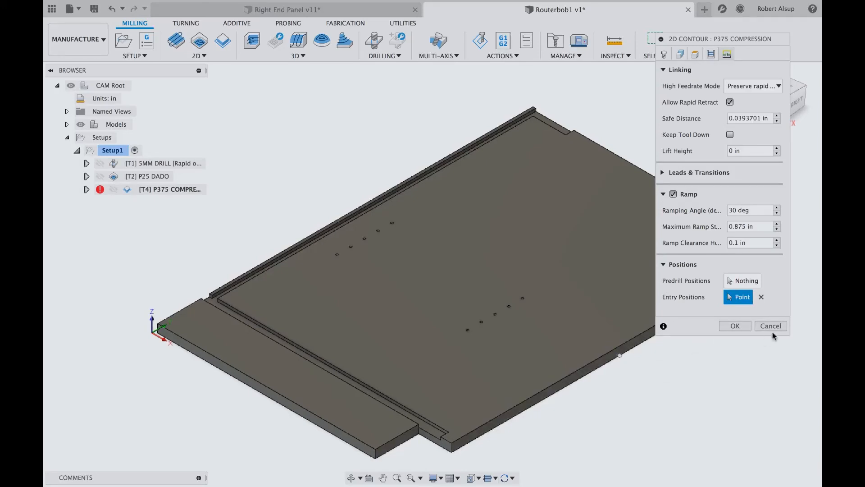
pyautogui.click(739, 326)
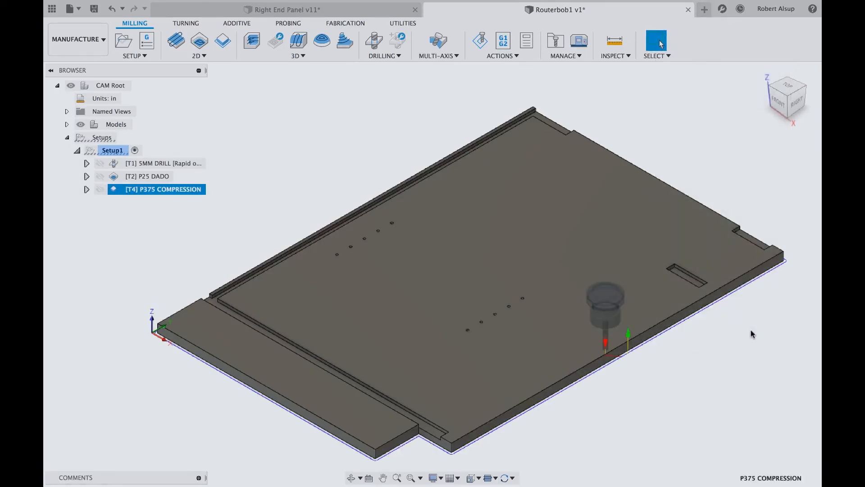
# Simulate all Setup1 toolpaths on the panel, playing the drill, dado and compression cuts with the simulation settings collapsed.
pyautogui.click(109, 153)
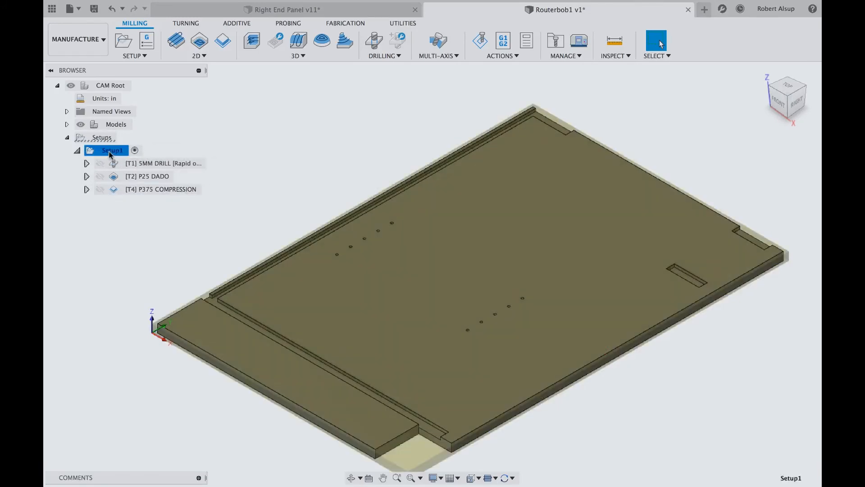
pyautogui.click(481, 41)
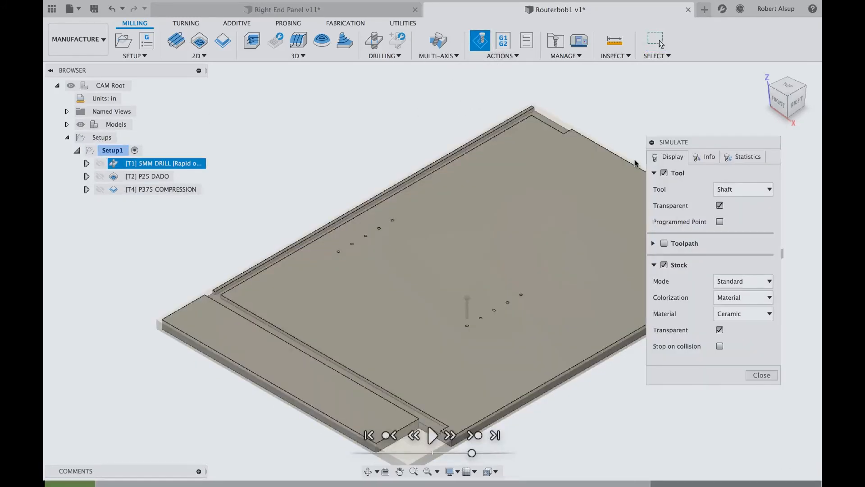
pyautogui.click(651, 141)
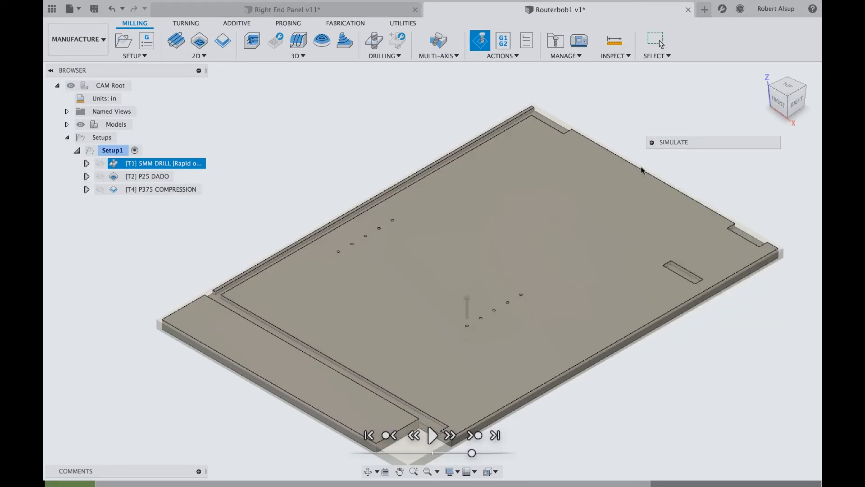
pyautogui.click(433, 437)
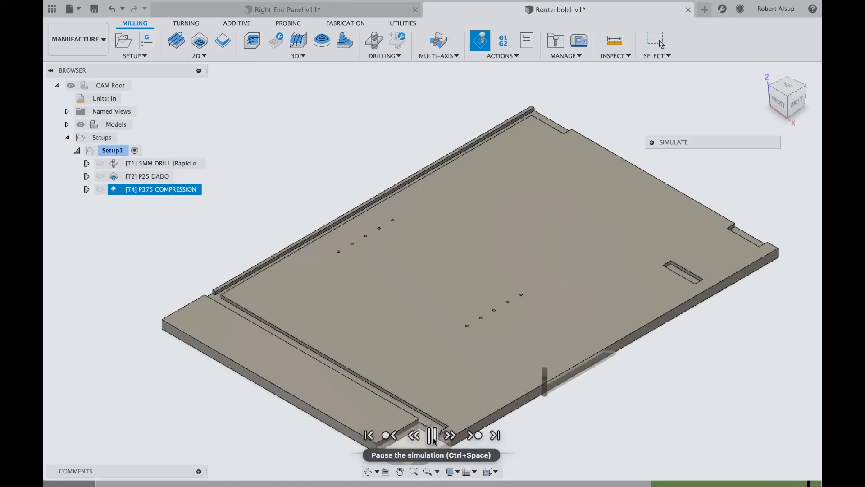
pyautogui.click(433, 436)
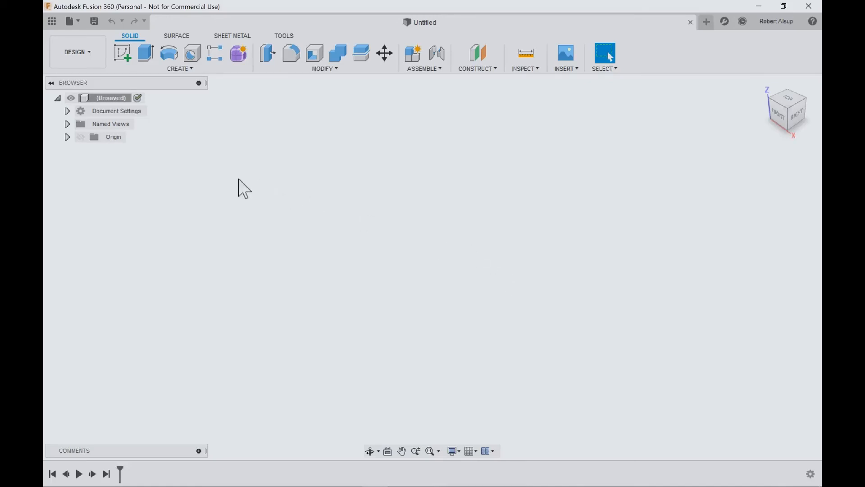
# Open the Routerbob1 design from the recent data, hide the data list and clear the Setup1 selection.
pyautogui.click(52, 21)
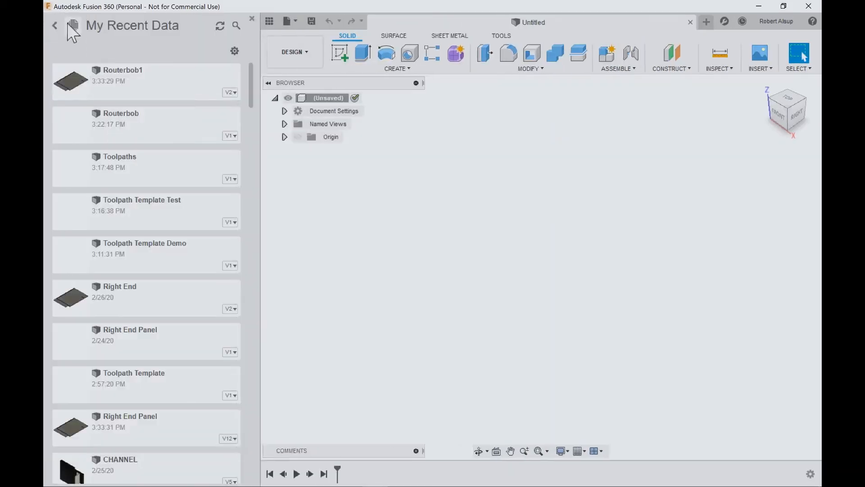
pyautogui.doubleClick(114, 80)
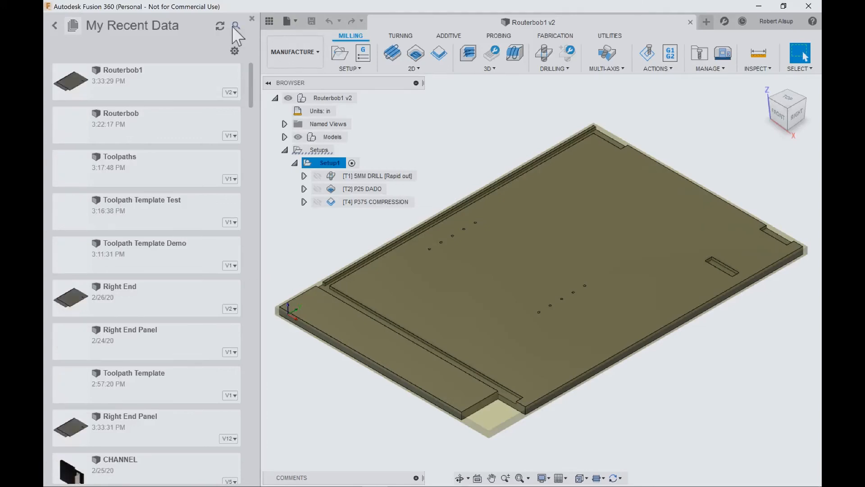
pyautogui.click(252, 19)
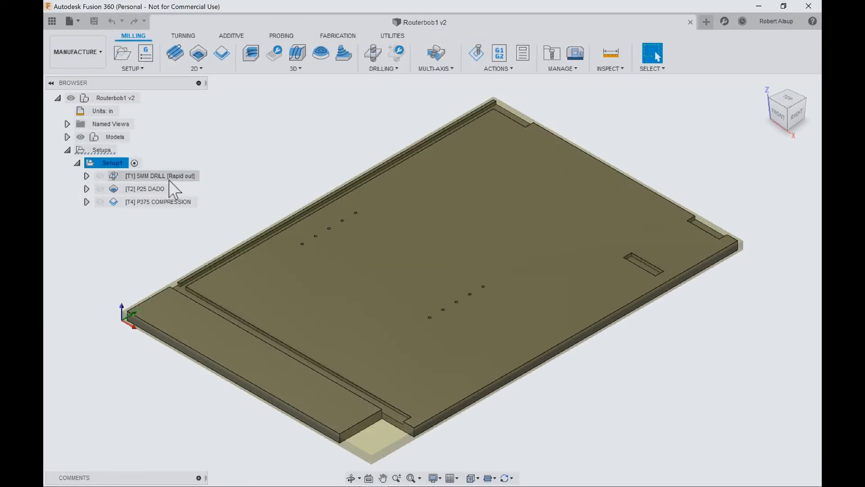
pyautogui.click(726, 354)
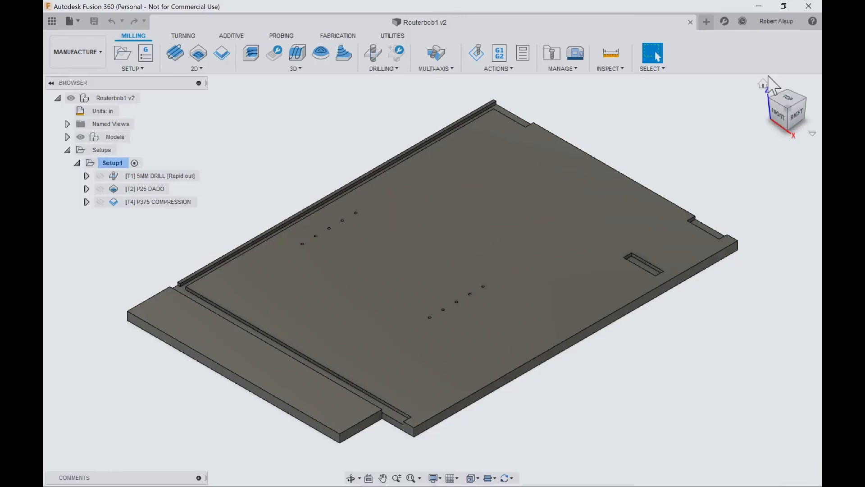
# Check the external editor setting in the Manufacture preferences and close the preferences.
pyautogui.click(762, 21)
pyautogui.click(765, 46)
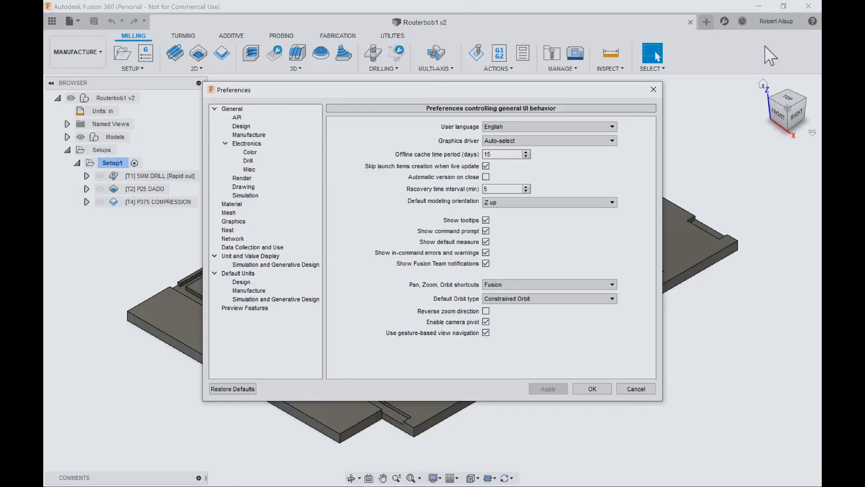
pyautogui.click(257, 135)
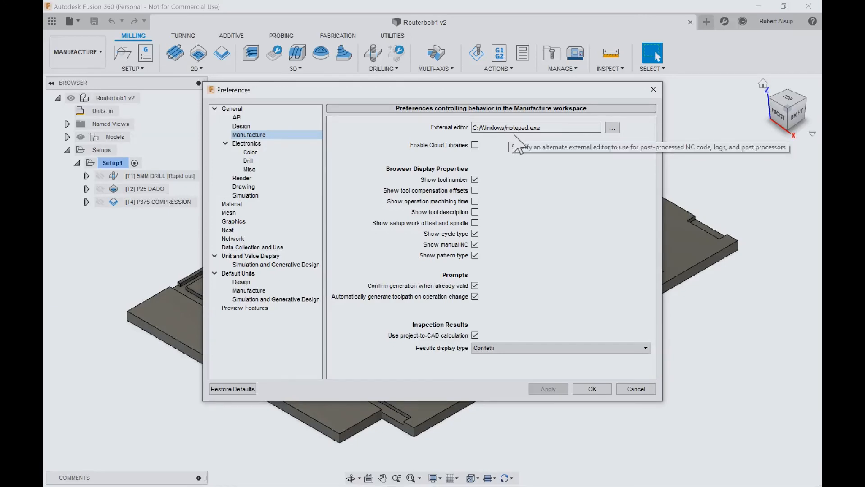
pyautogui.click(588, 391)
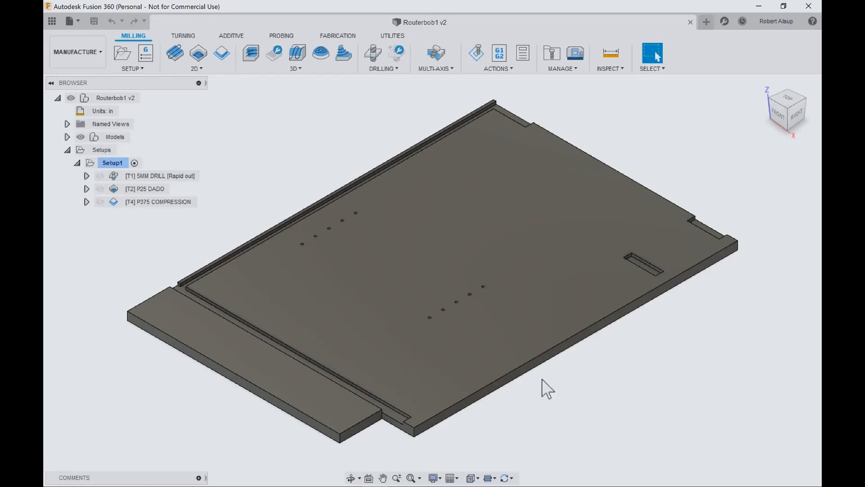
# Start post processing Setup1, search Autodesk's online post library for shopsabre, and preview the ShopSabre with WinCNC control post's code.
pyautogui.click(494, 55)
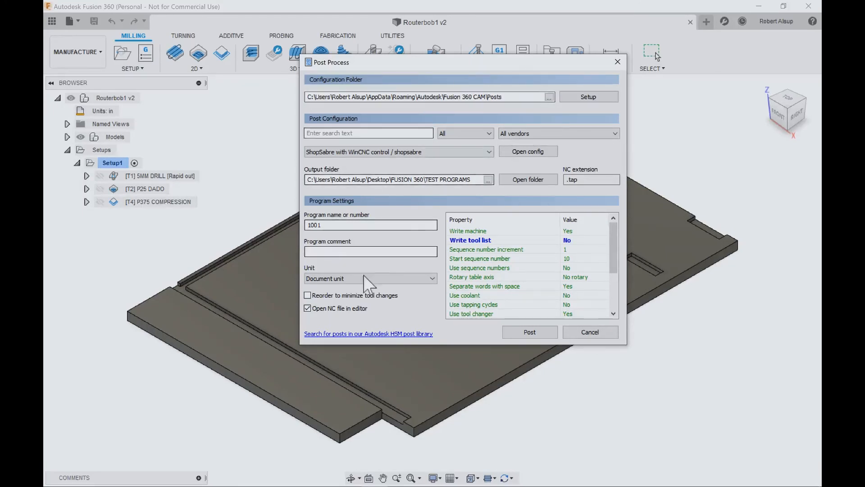
pyautogui.click(375, 334)
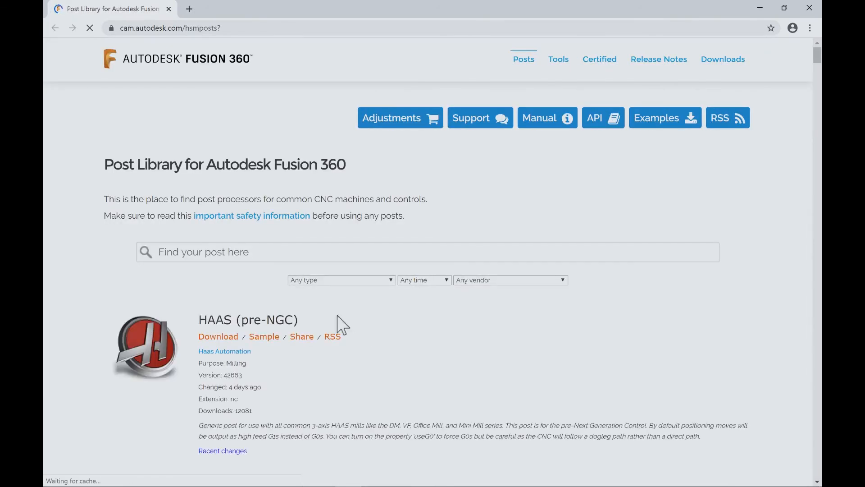
pyautogui.click(261, 252)
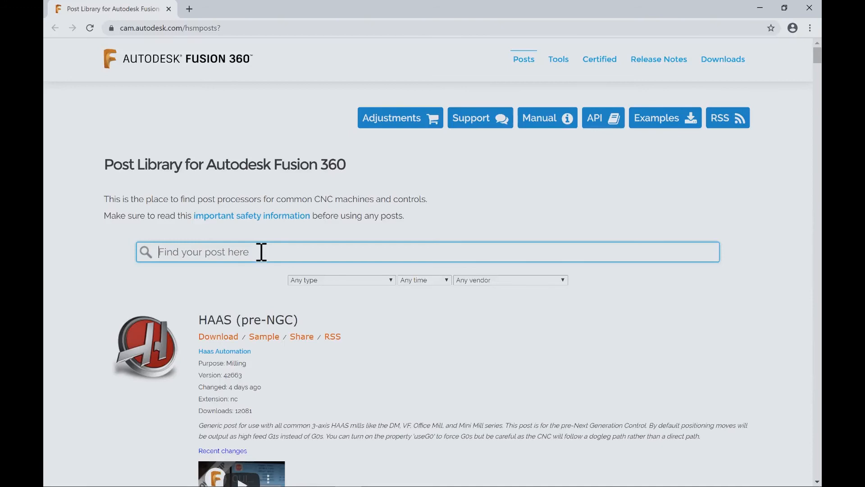
pyautogui.write('shopsabre')
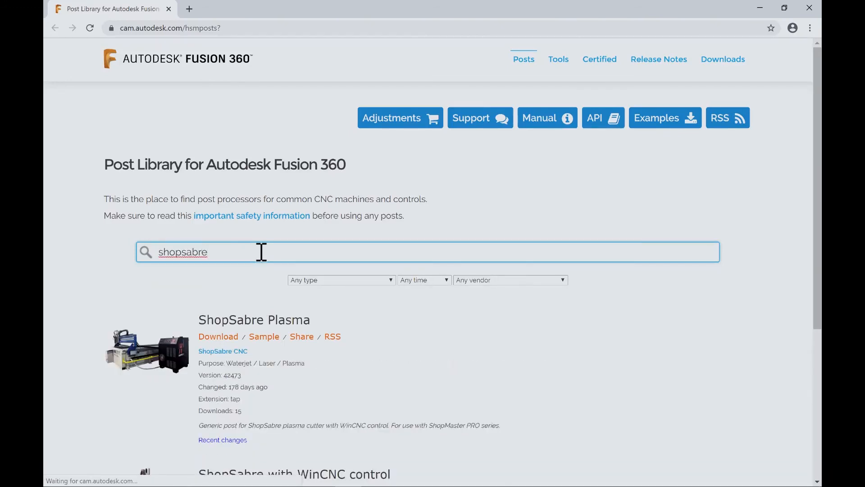
pyautogui.scroll(-5, 439, 355)
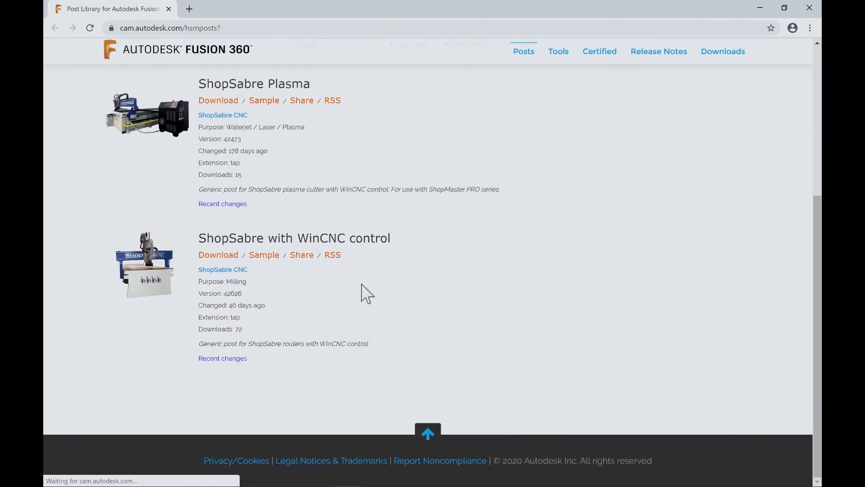
pyautogui.click(353, 239)
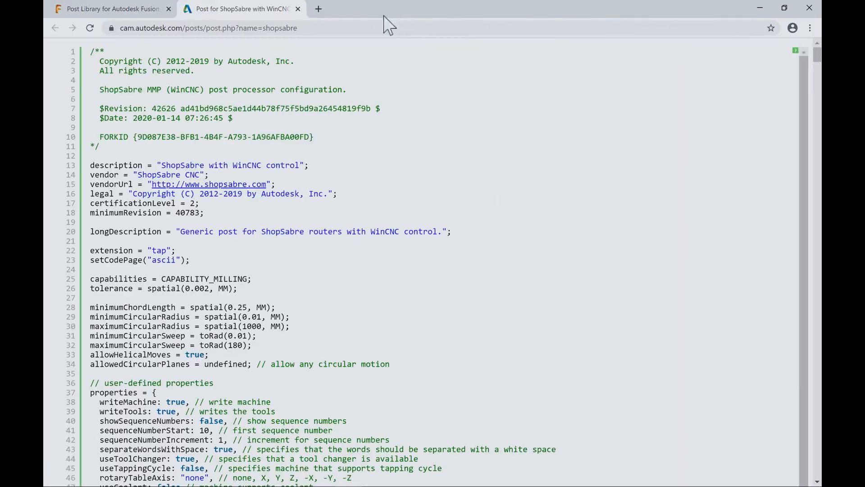
pyautogui.click(298, 9)
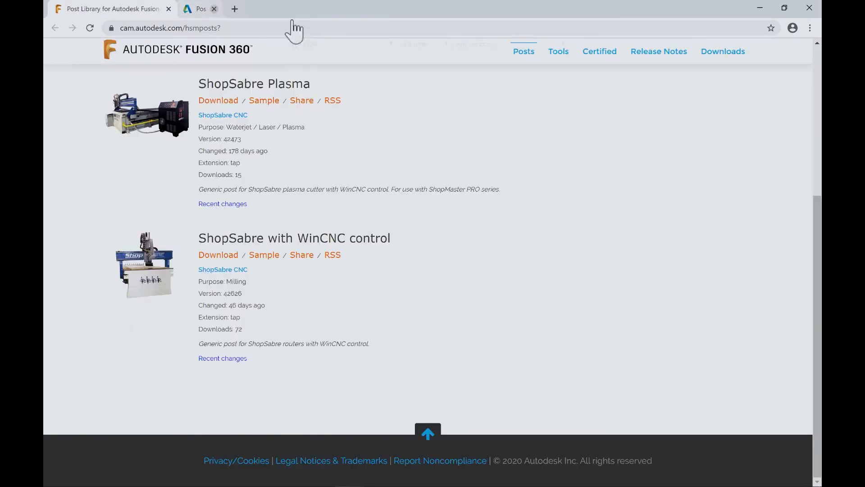
# Download the ShopSabre with WinCNC control post, copy shopsabre.cps from the Downloads folder, and return to Fusion 360.
pyautogui.click(225, 258)
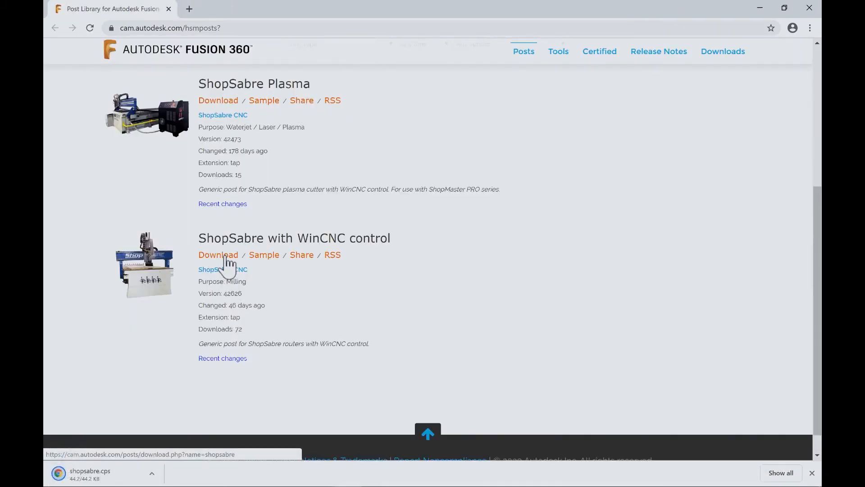
pyautogui.click(160, 475)
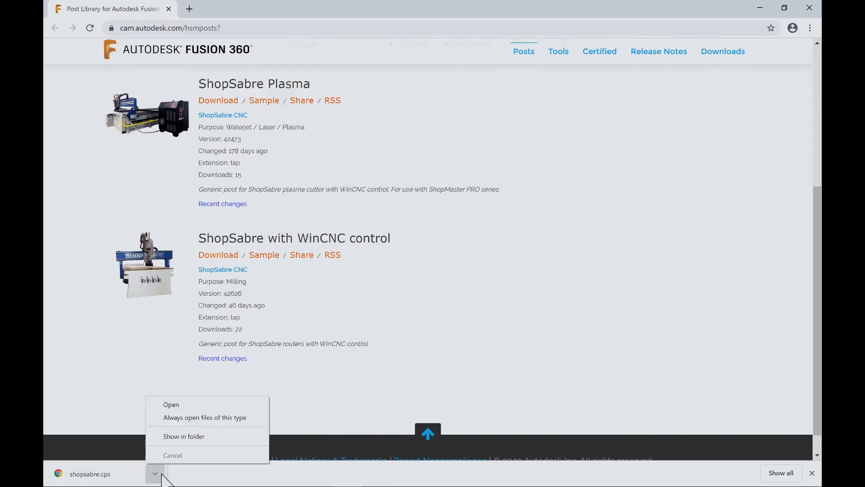
pyautogui.click(184, 436)
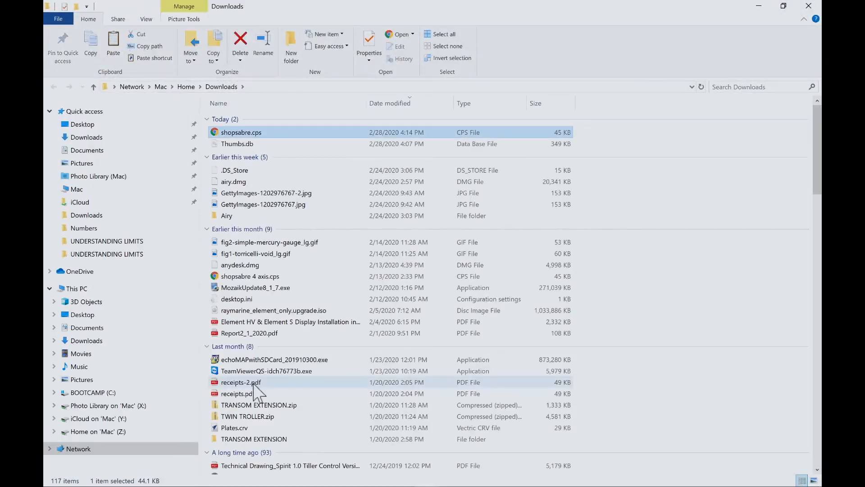
pyautogui.rightClick(266, 131)
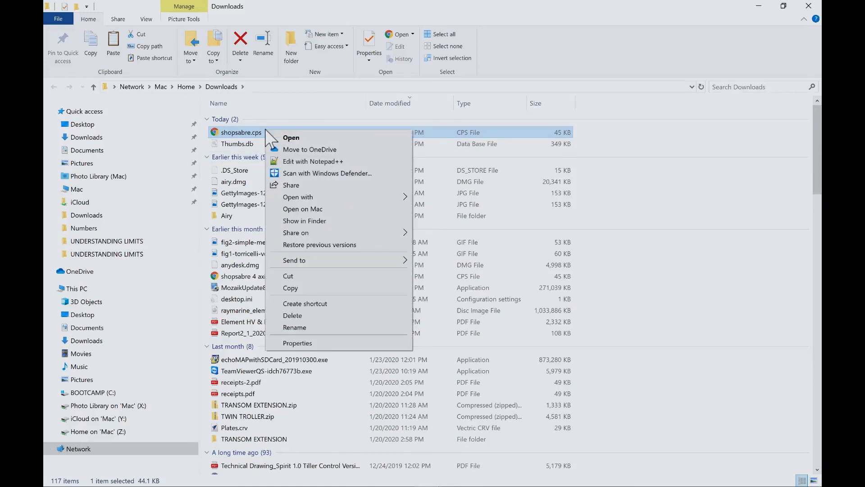
pyautogui.click(314, 287)
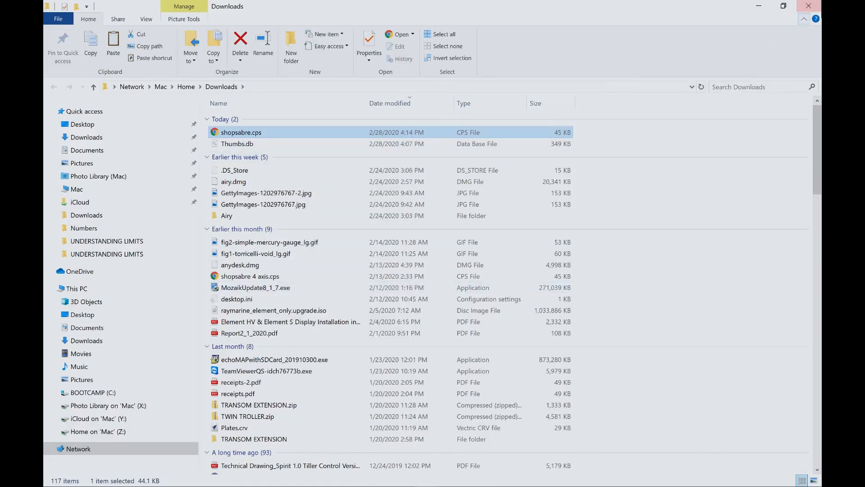
pyautogui.click(808, 5)
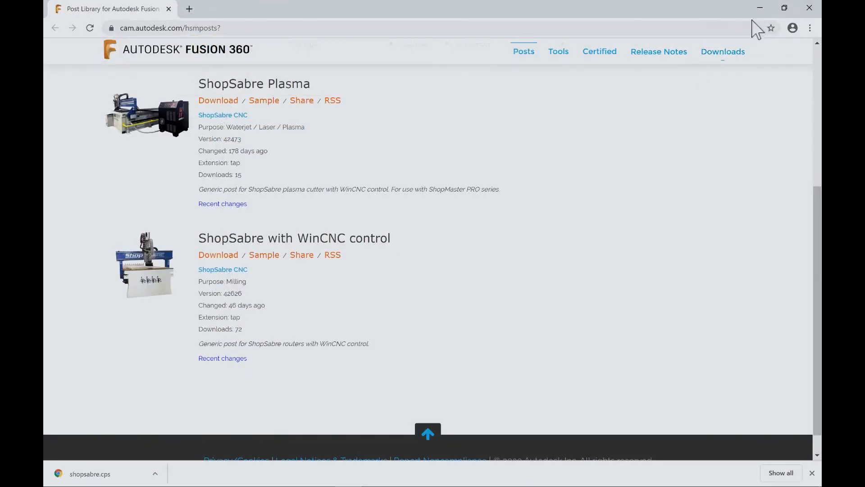
pyautogui.click(810, 7)
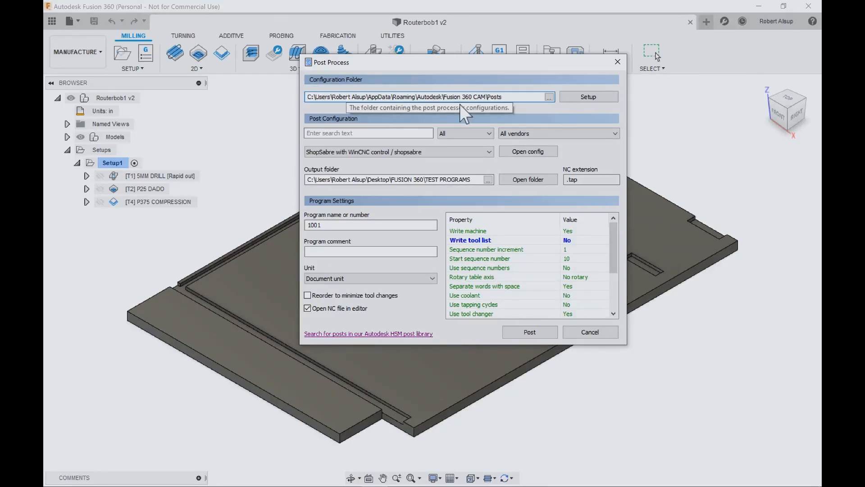
# Paste shopsabre.cps into the Posts configuration folder, replacing the existing file, and leave the folder selection.
pyautogui.click(549, 98)
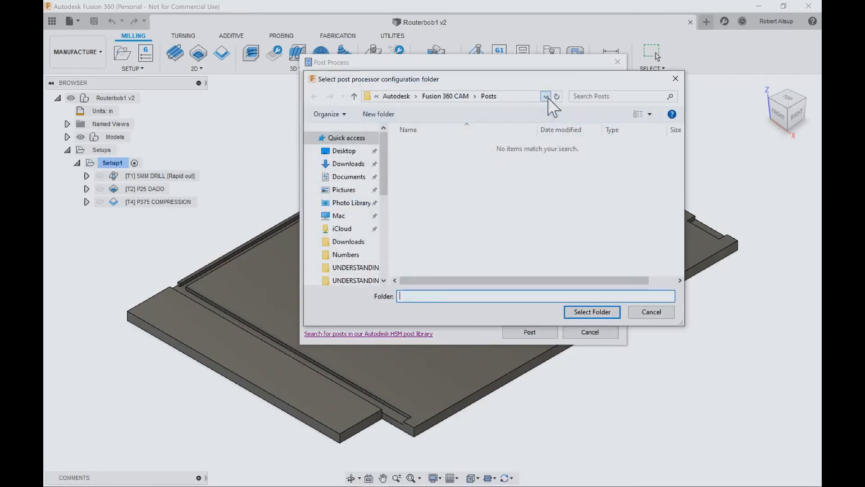
pyautogui.rightClick(476, 199)
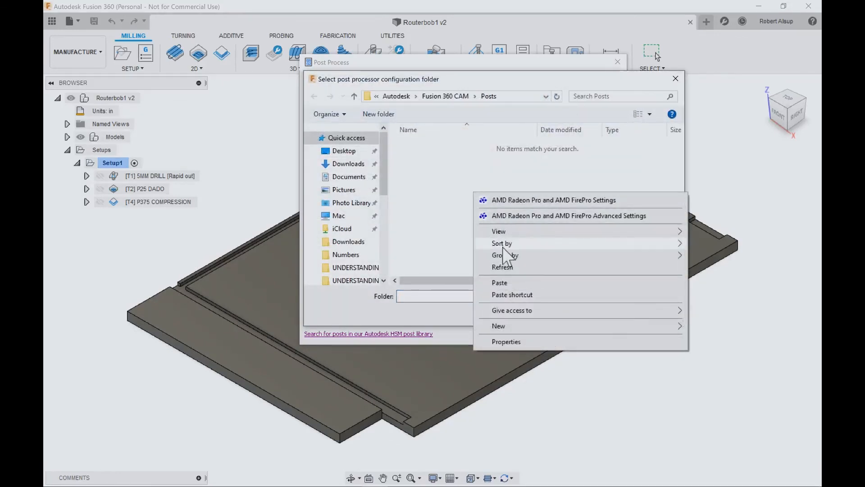
pyautogui.click(509, 285)
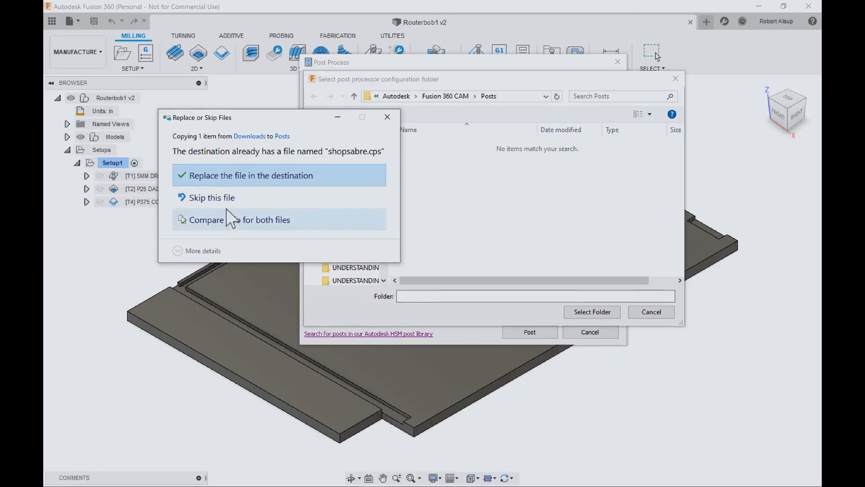
pyautogui.click(313, 175)
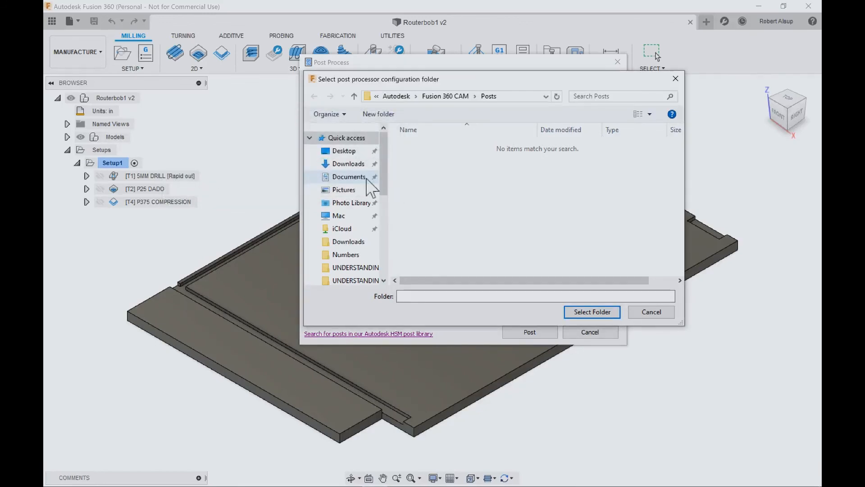
pyautogui.click(651, 312)
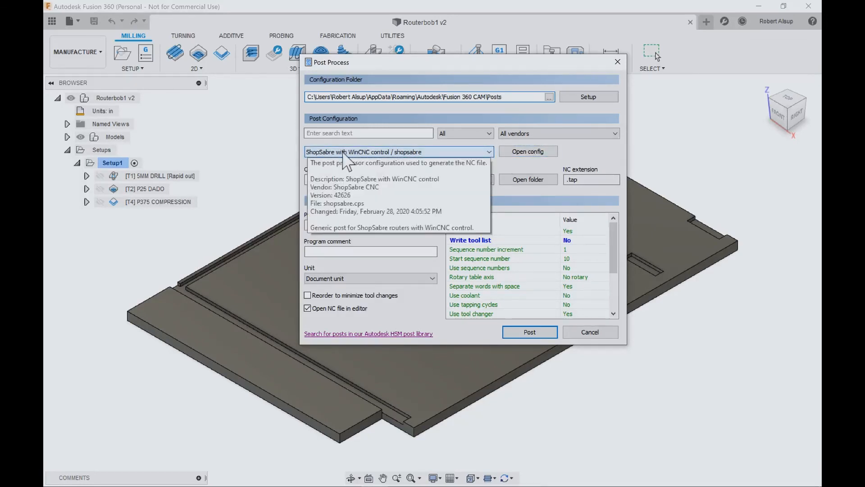
# Select the ShopSabreMMP post and open its configuration file to examine the code, leaving post processing when done.
pyautogui.click(489, 151)
pyautogui.click(436, 183)
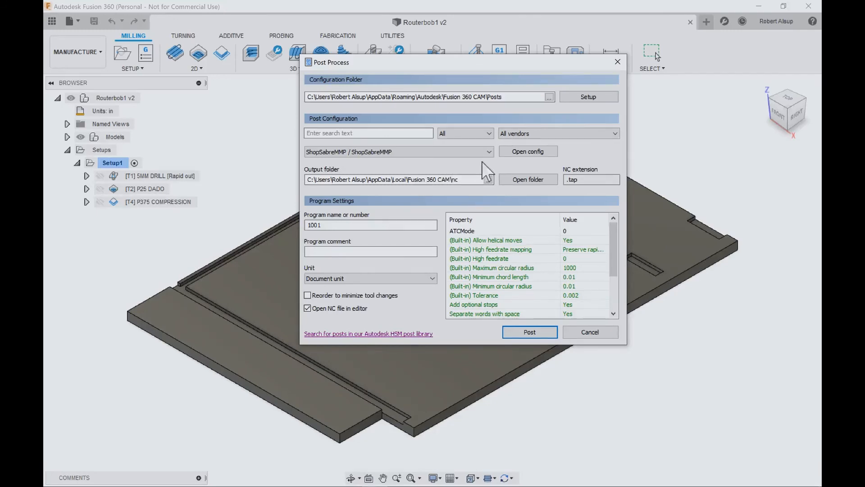
pyautogui.click(517, 152)
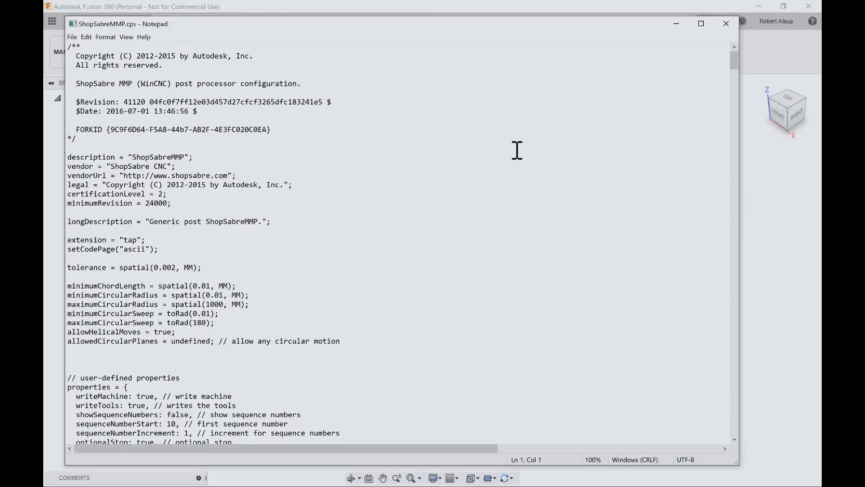
pyautogui.click(726, 23)
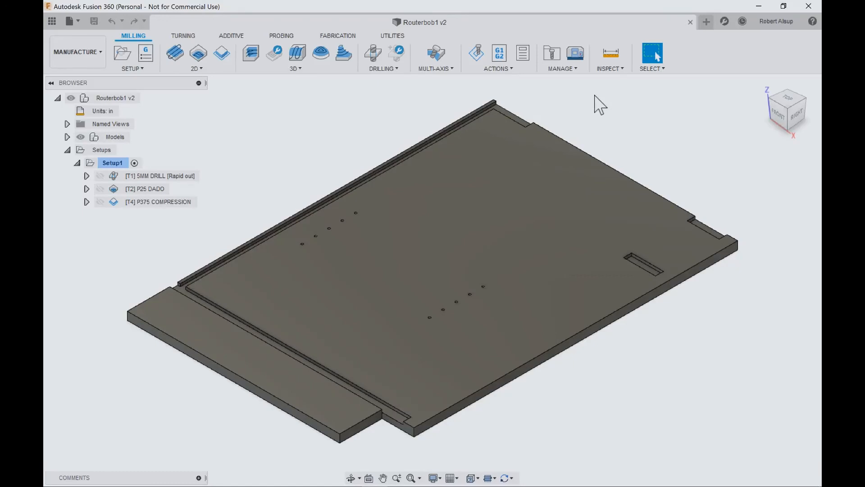
# Start post processing Setup1 with the ShopSabre with WinCNC control post, keep Use tool changer set to Yes, and review the remaining properties.
pyautogui.click(500, 52)
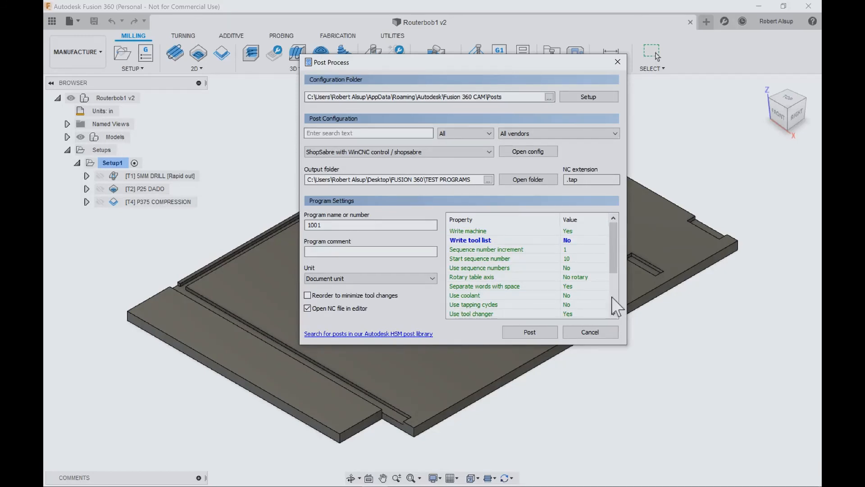
pyautogui.moveTo(612, 266); pyautogui.dragTo(613, 272)
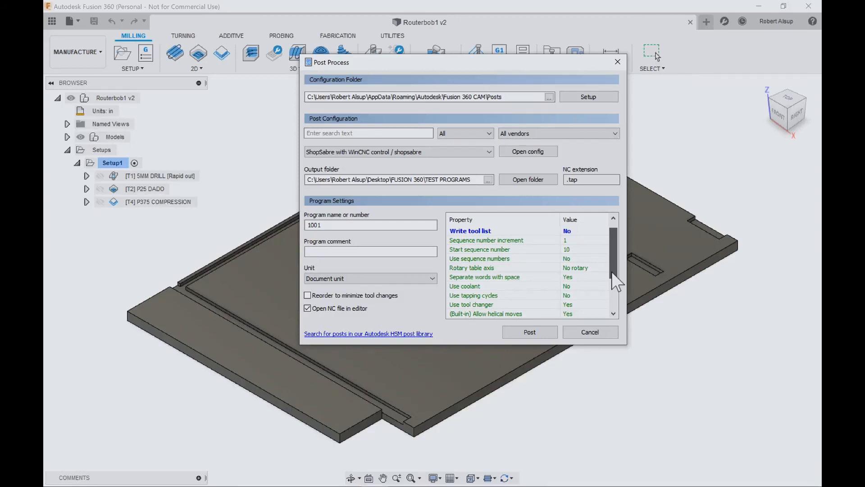
pyautogui.click(561, 305)
pyautogui.click(569, 306)
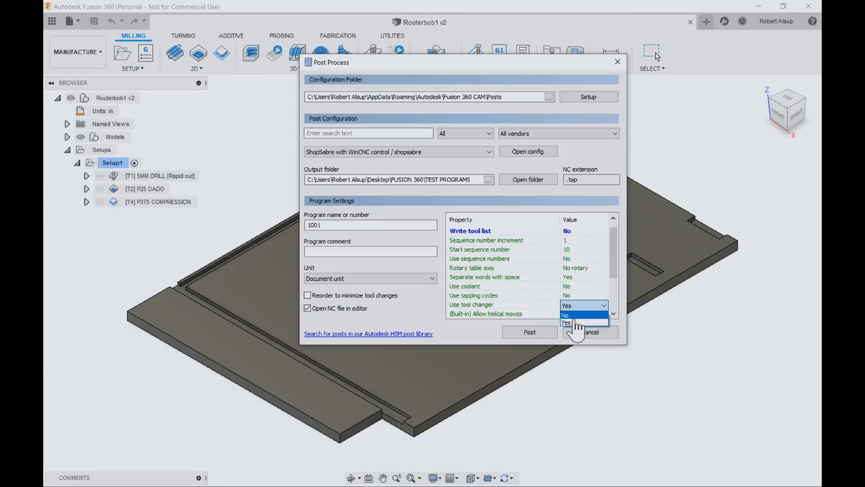
pyautogui.click(582, 322)
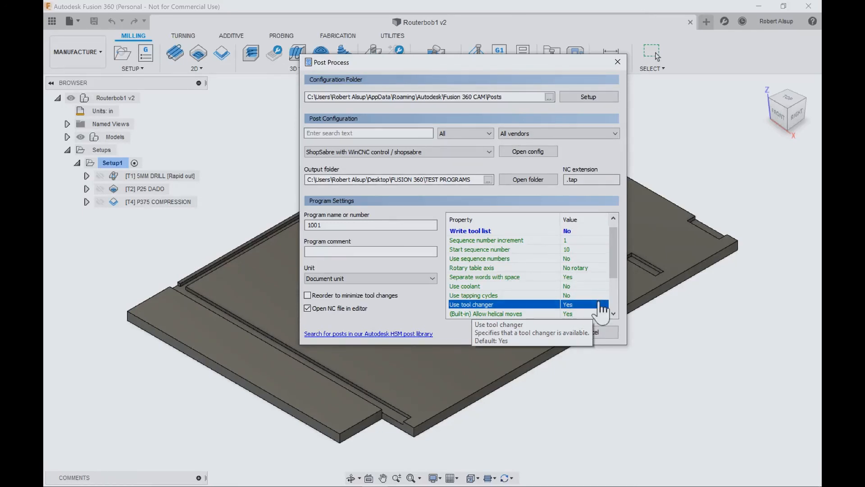
pyautogui.click(613, 314)
pyautogui.click(613, 314)
pyautogui.click(613, 314)
pyautogui.click(614, 314)
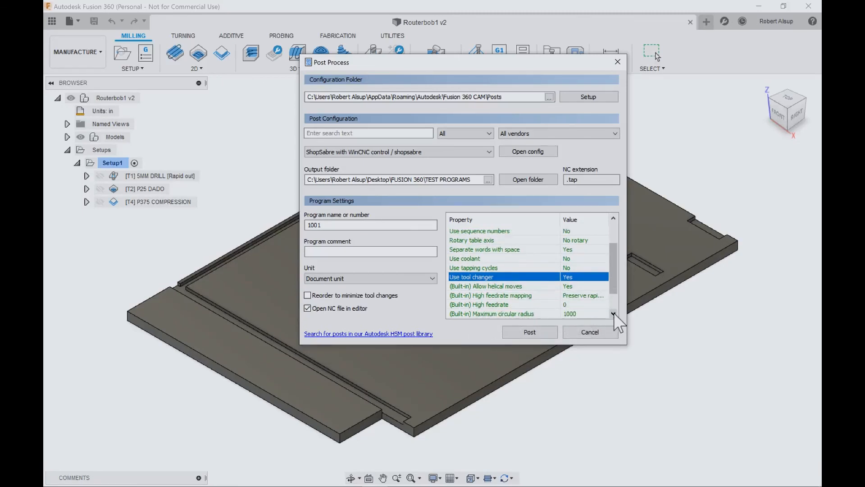
pyautogui.click(613, 313)
pyautogui.click(613, 313)
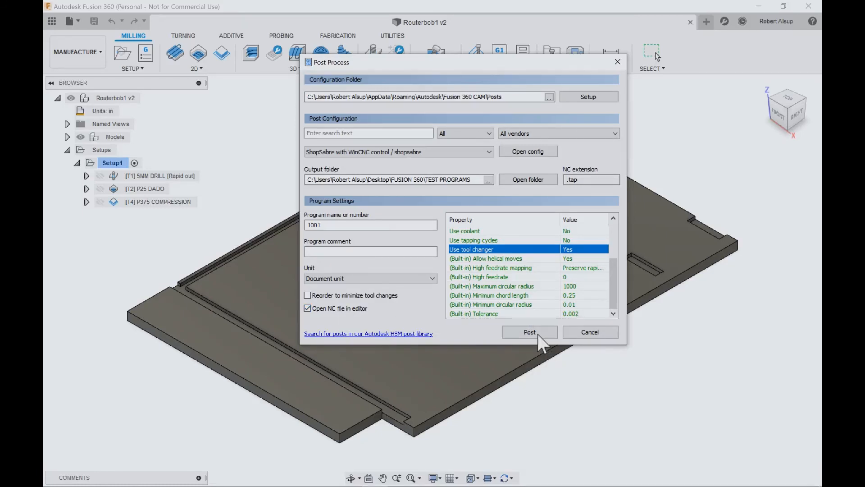
# Post Setup1 to 1001.tap in the TEST PROGRAMS folder, replacing the existing file, and close the resulting code file.
pyautogui.click(507, 334)
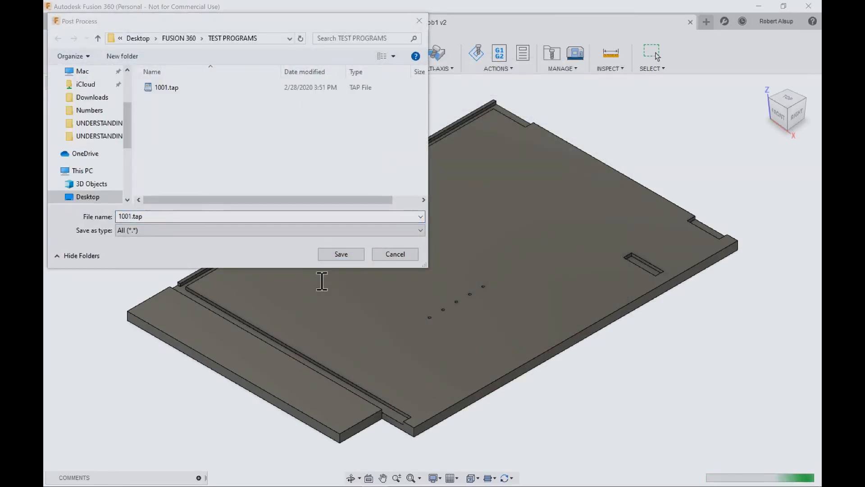
pyautogui.click(175, 88)
pyautogui.click(337, 256)
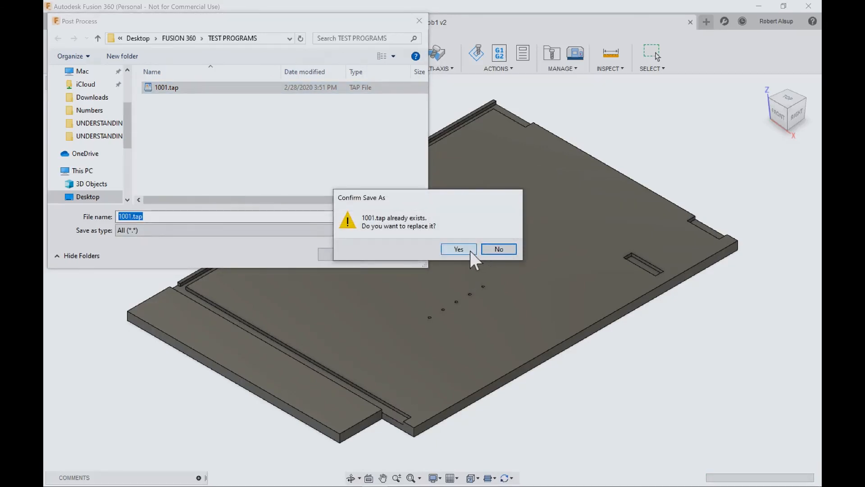
pyautogui.click(469, 250)
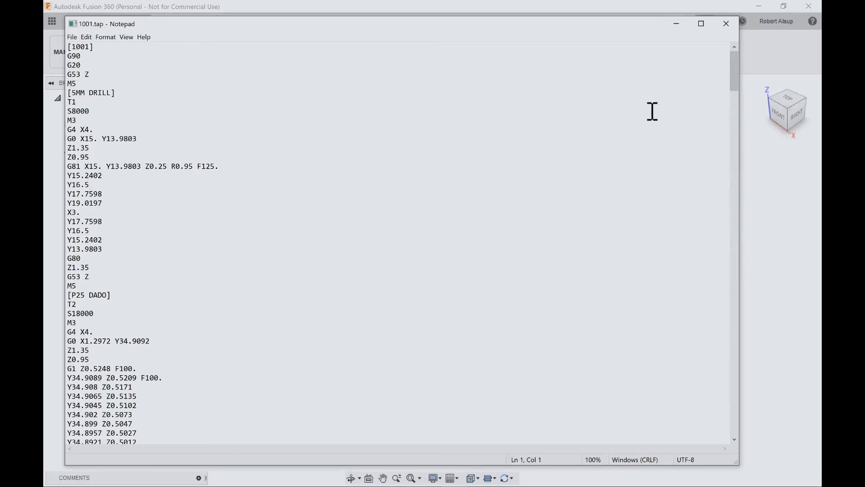
pyautogui.click(726, 25)
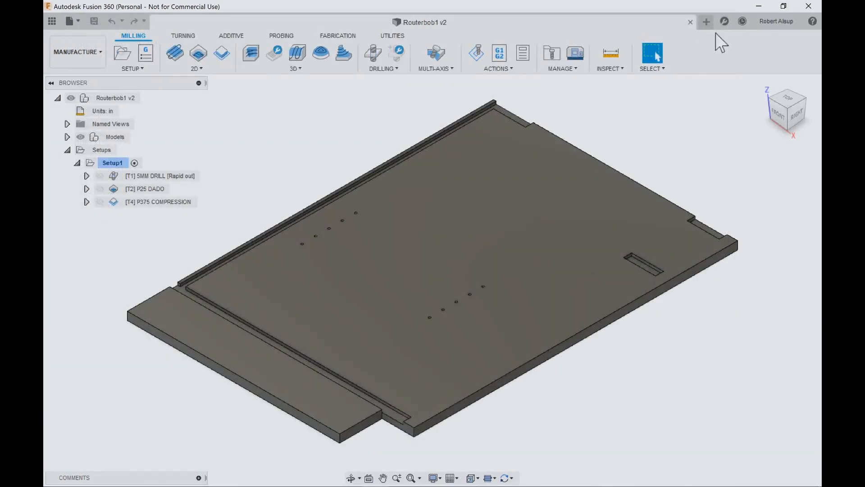
# Post process Setup1 again with the program name Routerbob1, saving it as Routerbob1.tap in the TEST PROGRAMS folder.
pyautogui.click(500, 52)
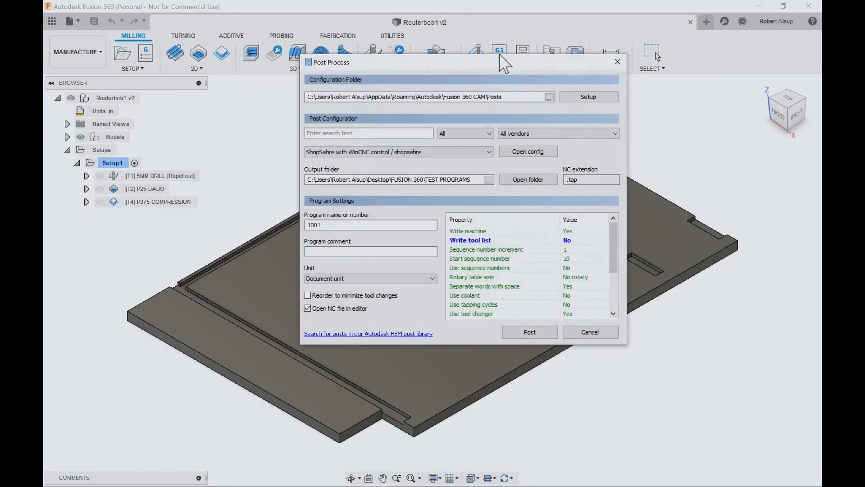
pyautogui.click(341, 226)
pyautogui.press('BackSpace')
pyautogui.press('BackSpace')
pyautogui.press('BackSpace')
pyautogui.press('BackSpace')
pyautogui.write('Routerbob1')
pyautogui.click(519, 332)
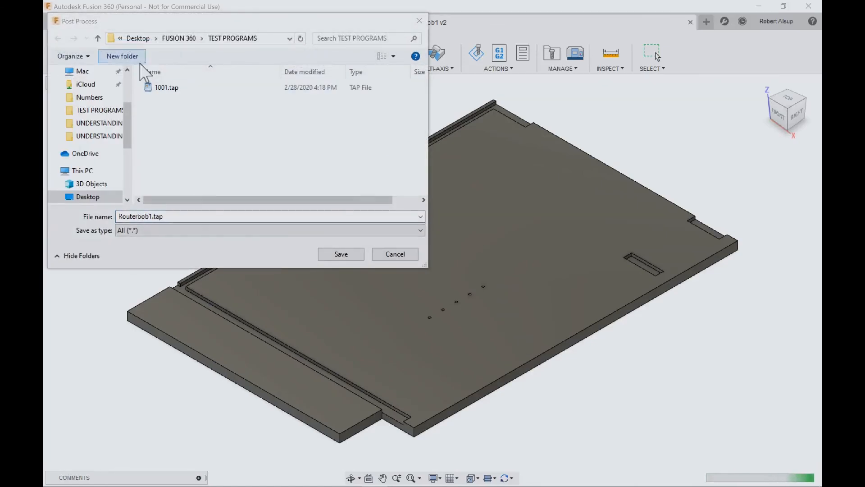
pyautogui.click(332, 253)
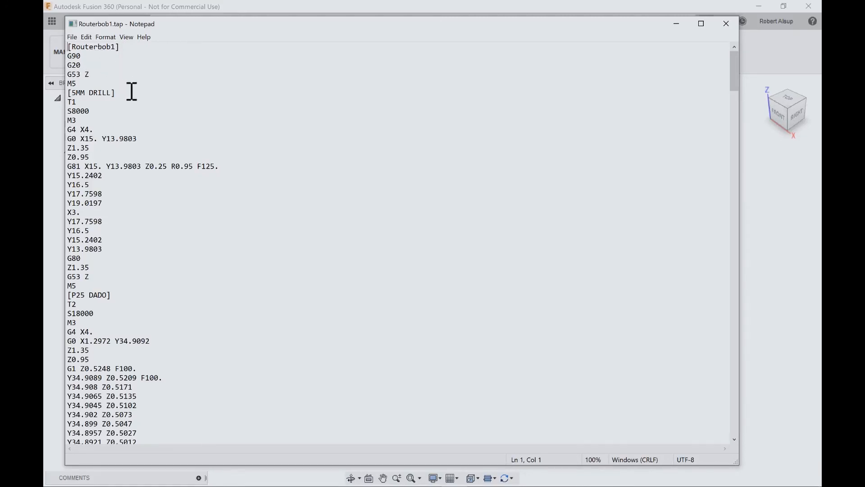
# Examine the Routerbob1.tap code through its drill, dado and compression sections to the end, and close the file.
pyautogui.scroll(-2, 166, 108)
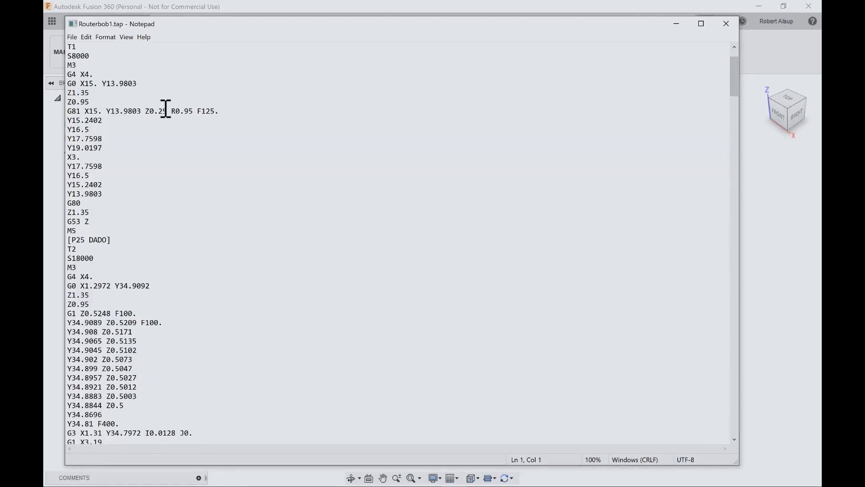
pyautogui.scroll(-1, 216, 150)
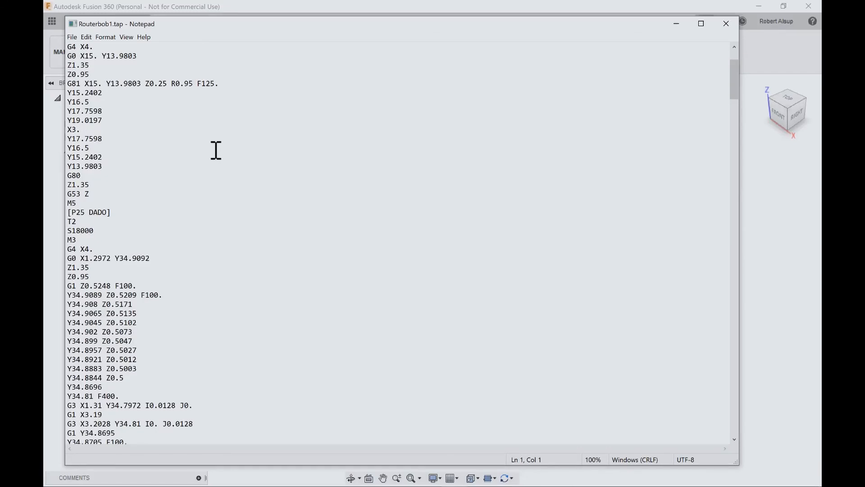
pyautogui.scroll(-4, 216, 150)
pyautogui.scroll(-20, 216, 150)
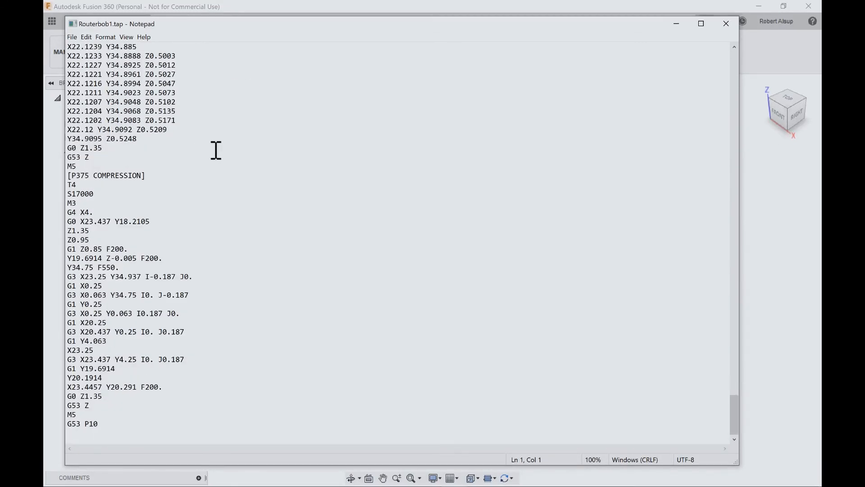
pyautogui.scroll(20, 216, 150)
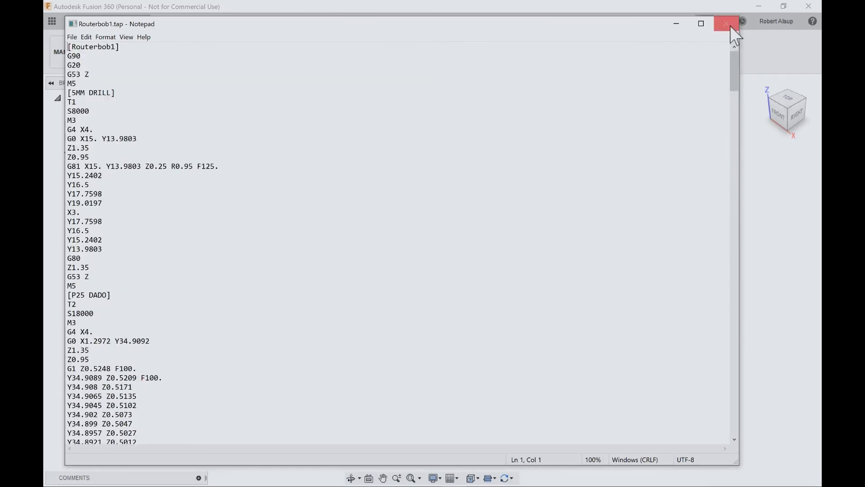
pyautogui.click(730, 28)
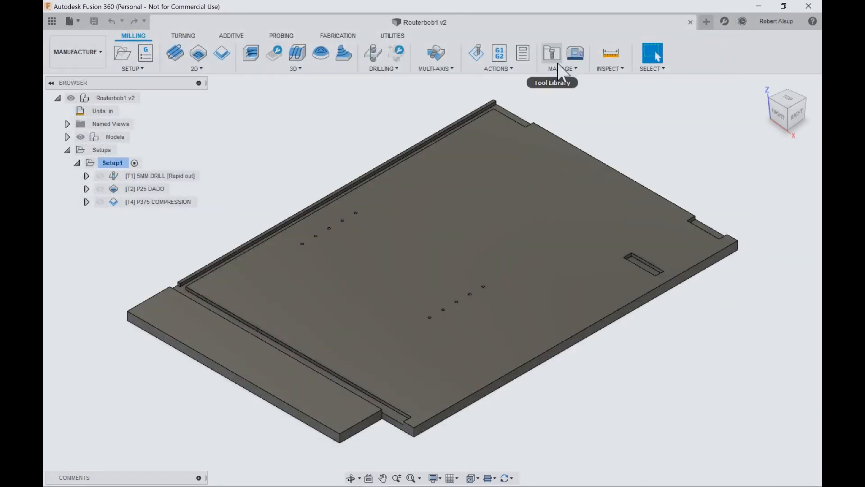
# Reopen the post processing settings for Setup1.
pyautogui.click(498, 52)
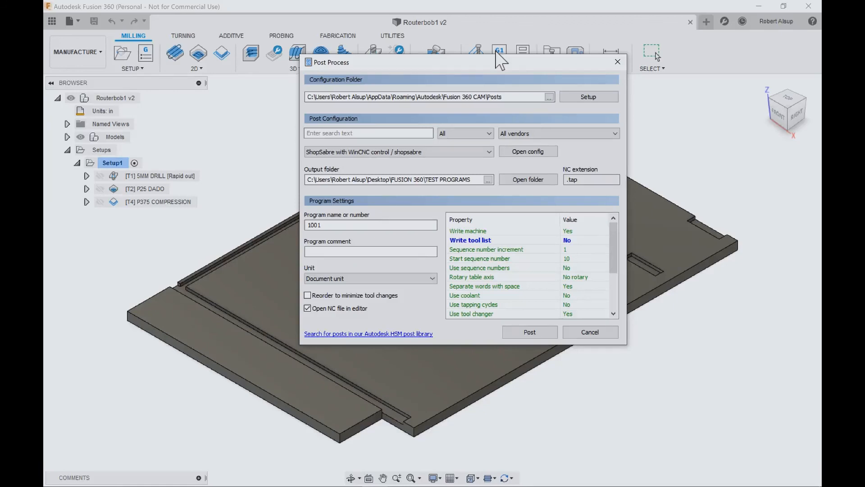